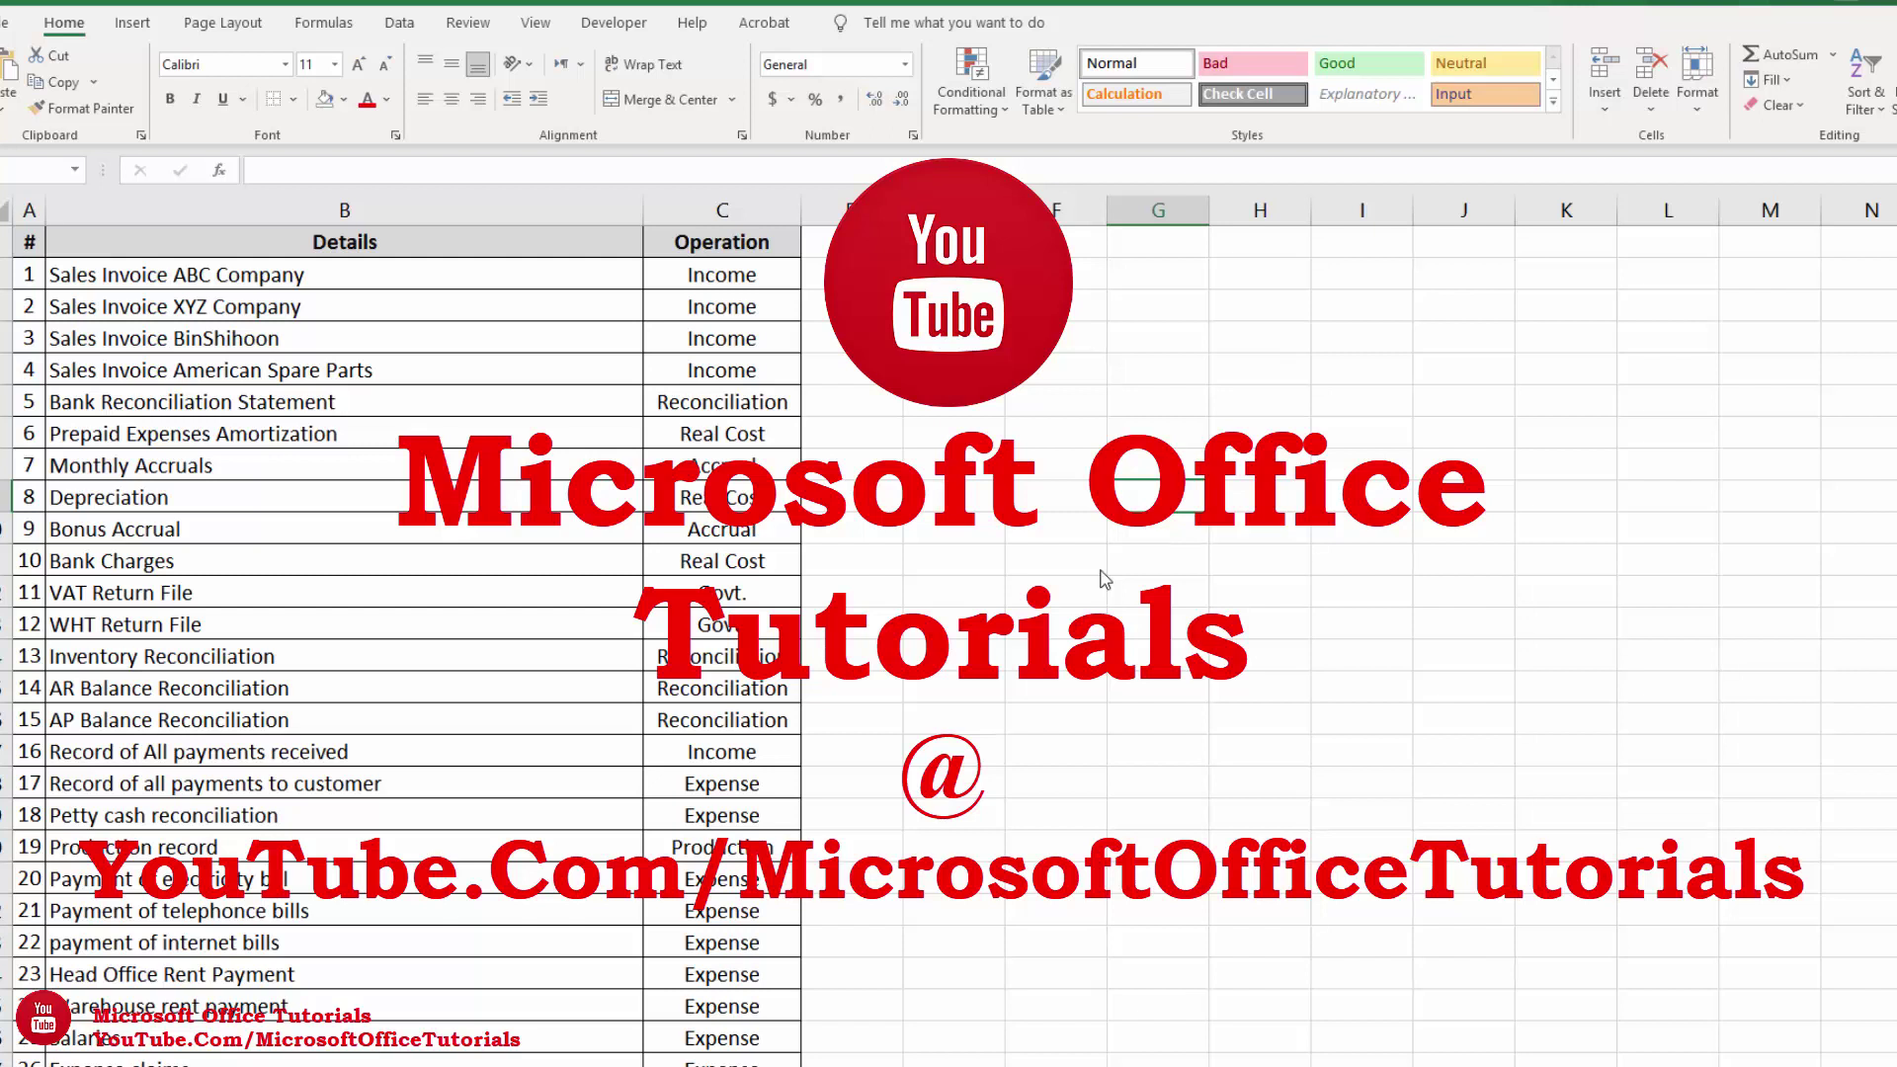
Strike through row 12, WHT Return File, across columns A–C and colour its text red
left_click(983, 627)
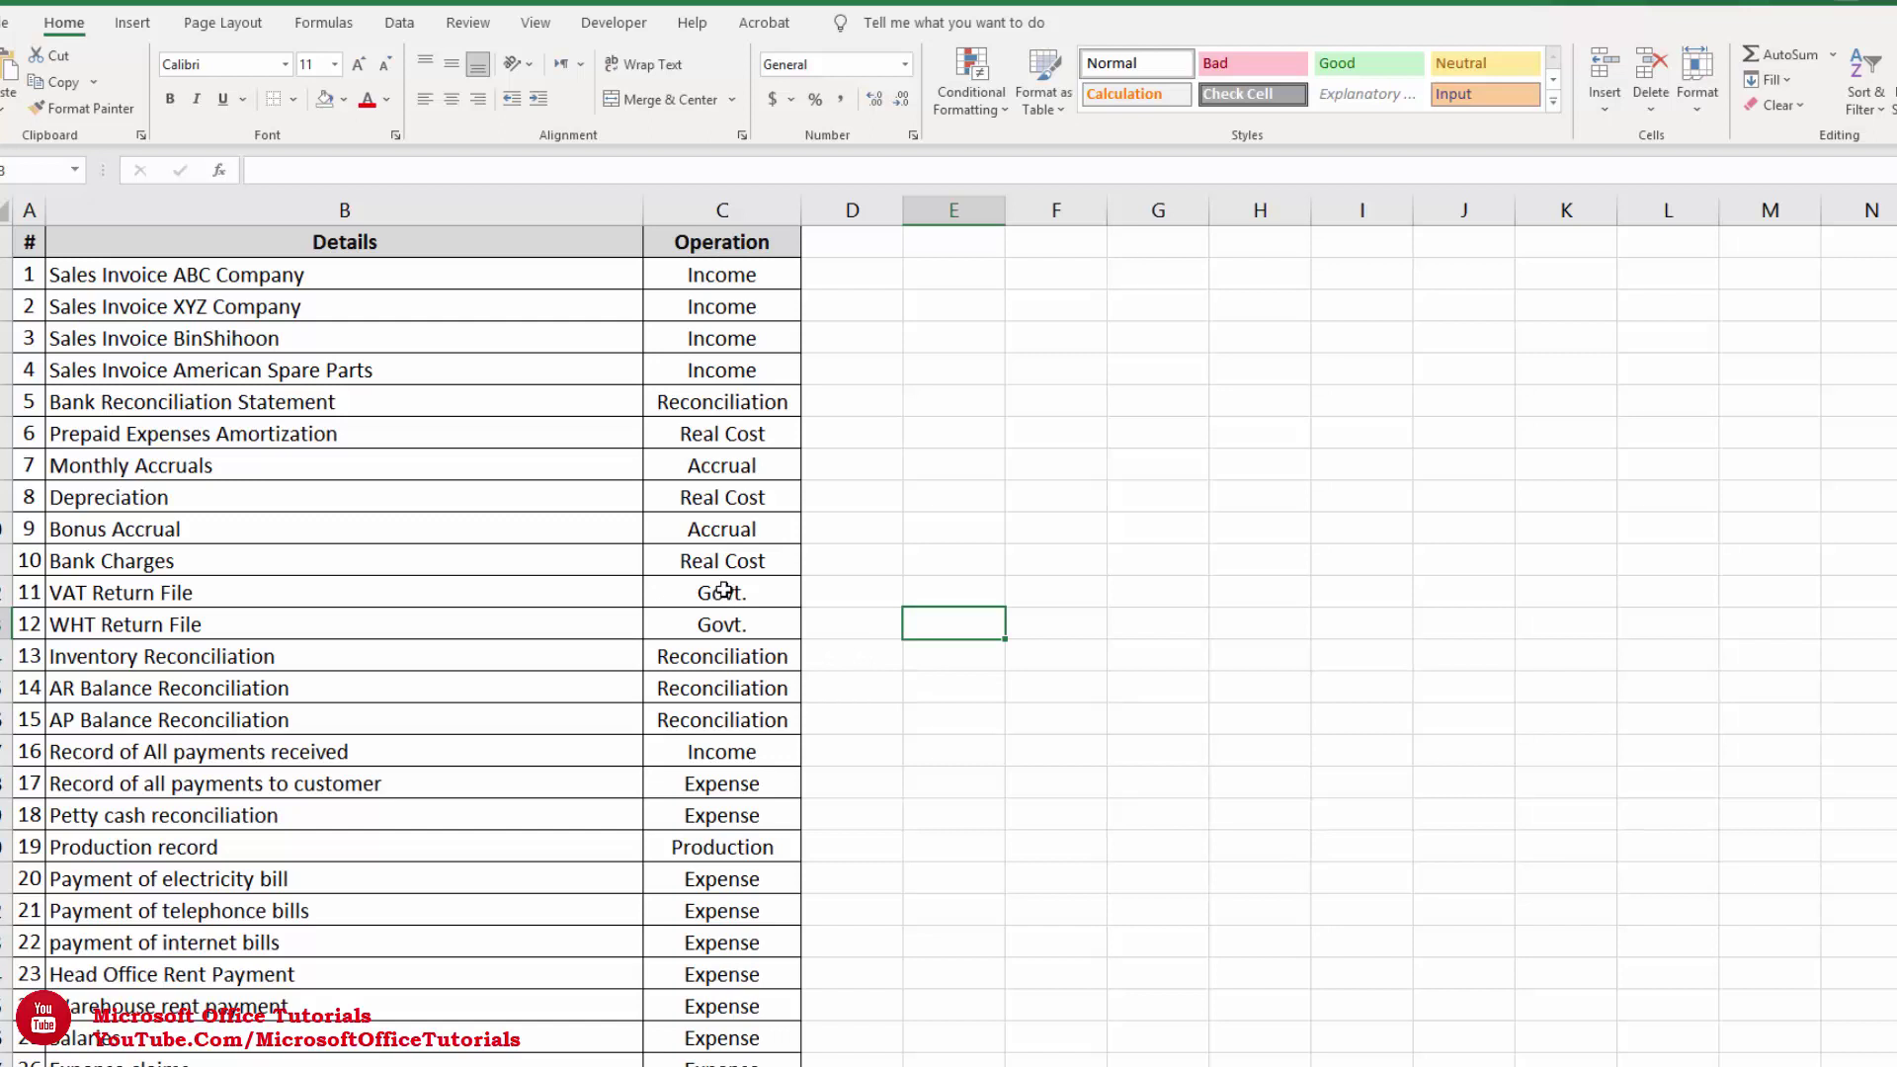
left_click_drag(29, 244, 672, 1062)
left_click(691, 1057)
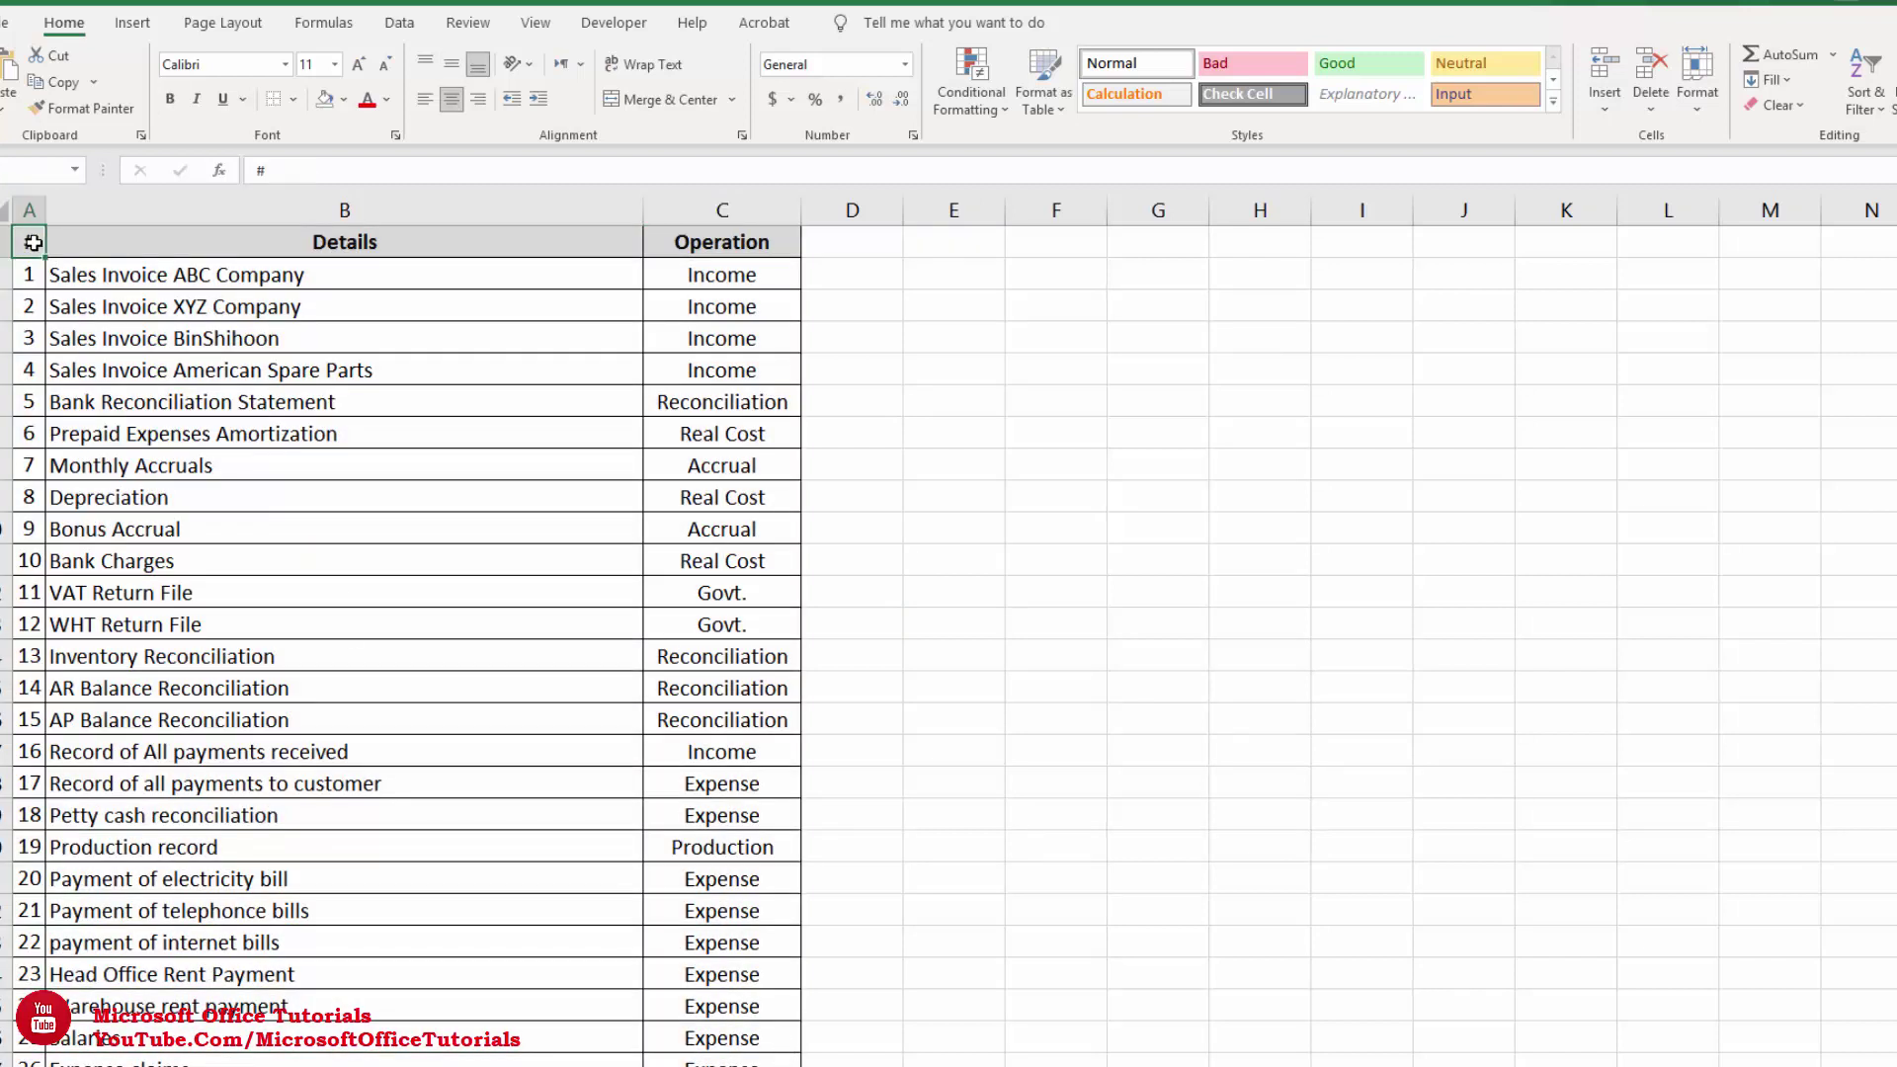
left_click_drag(109, 276, 261, 435)
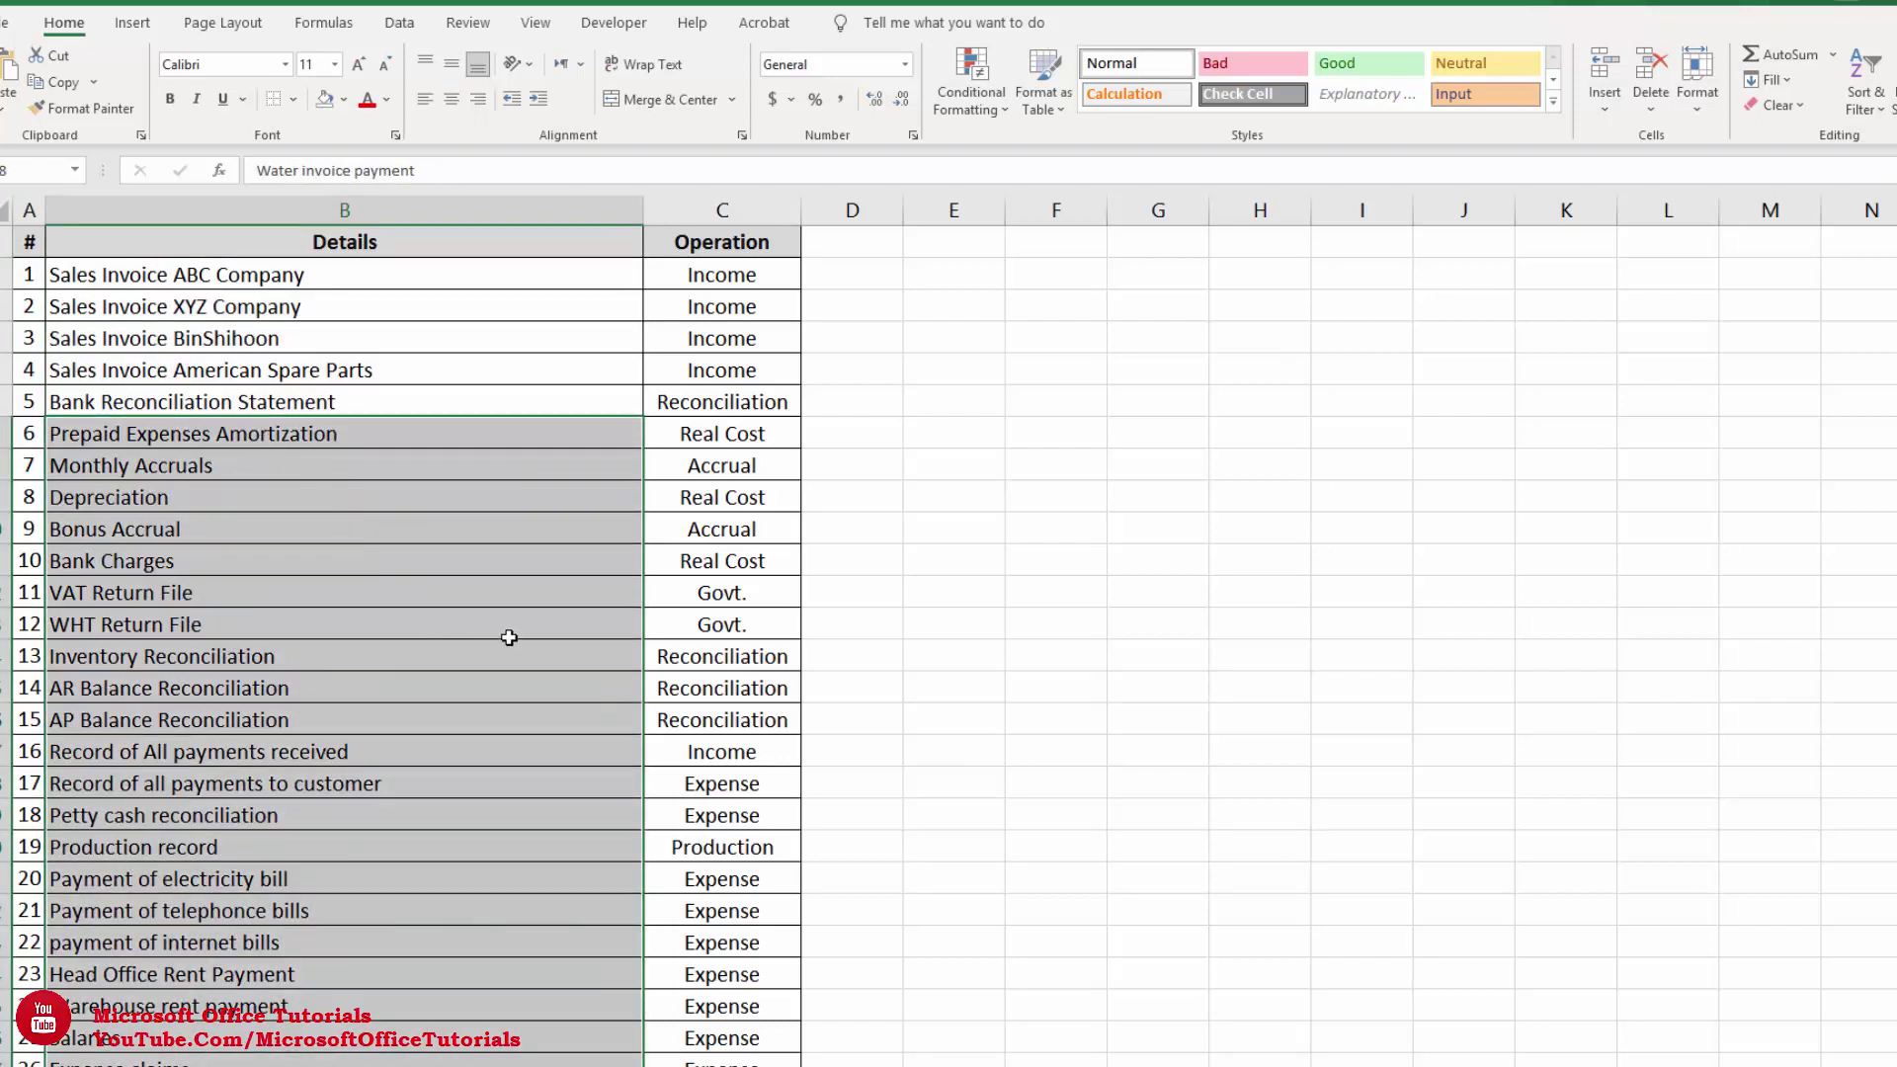
left_click(738, 652)
left_click(775, 550)
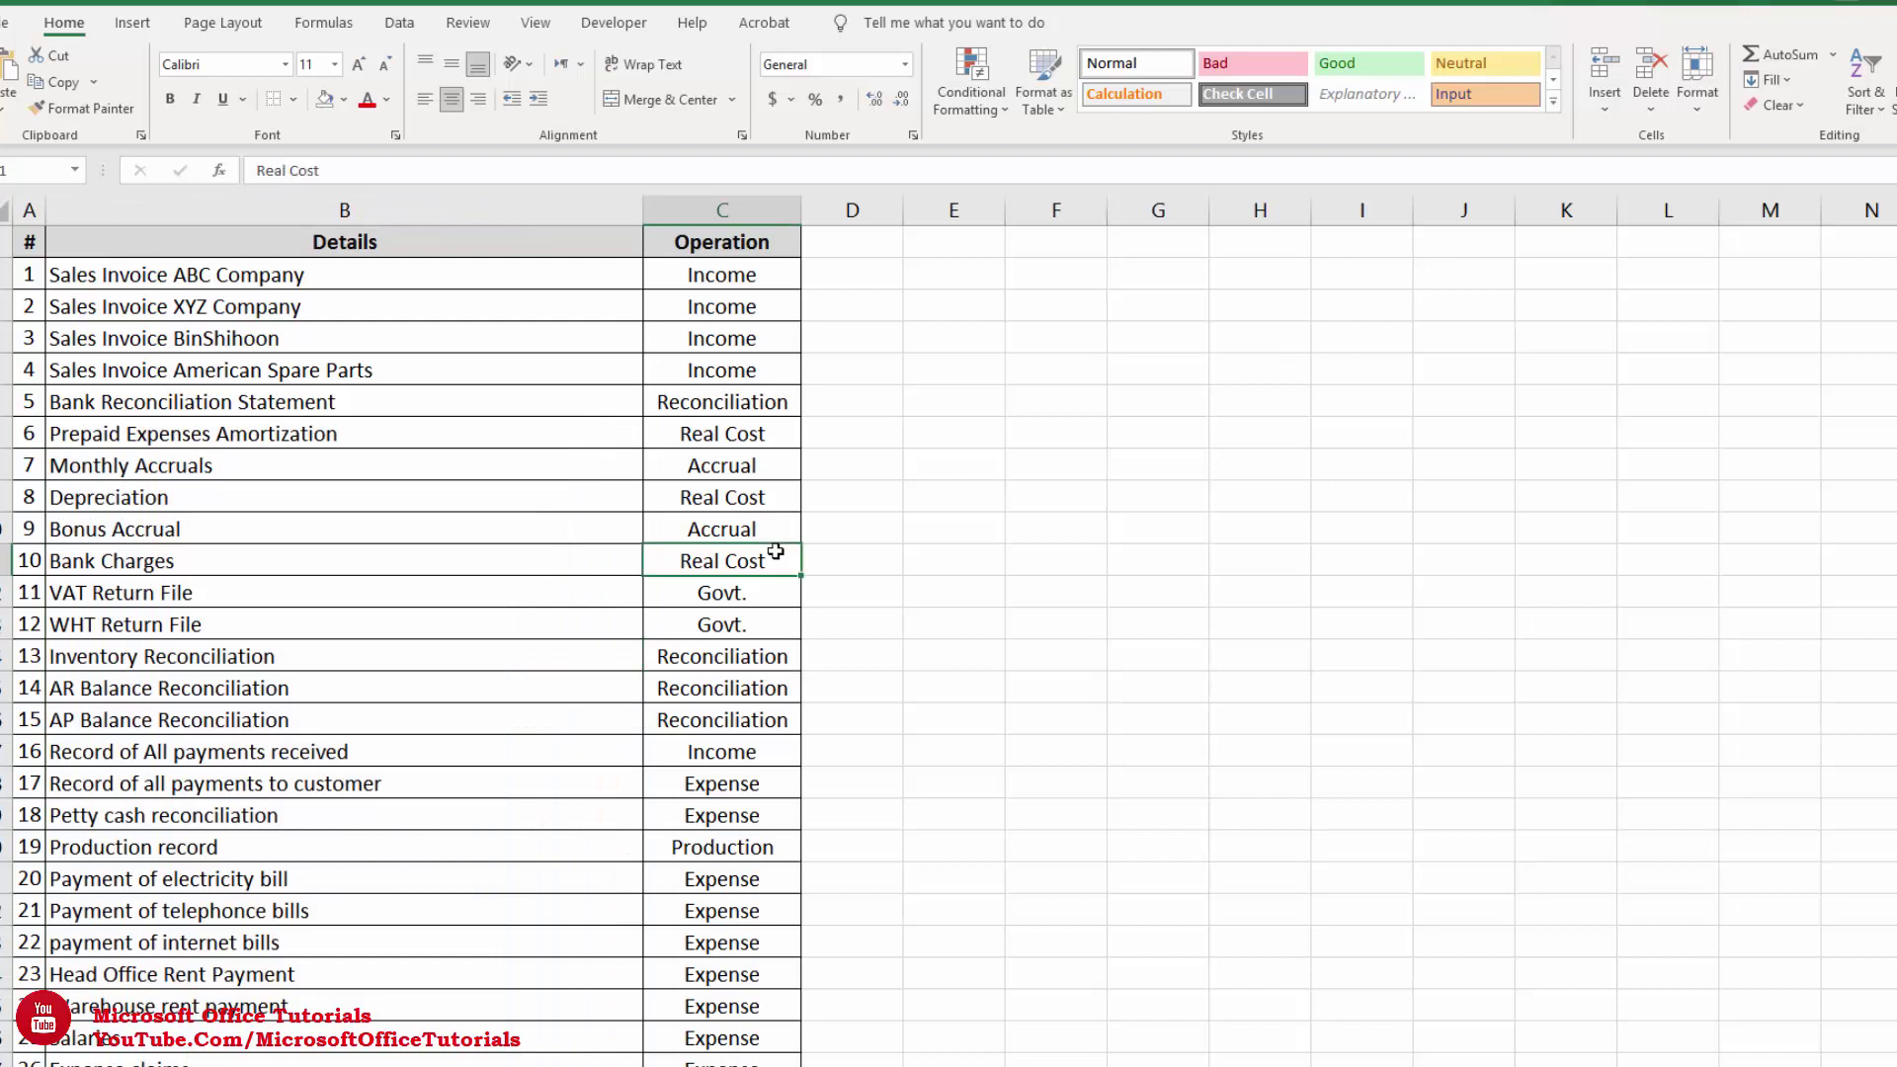
left_click(845, 663)
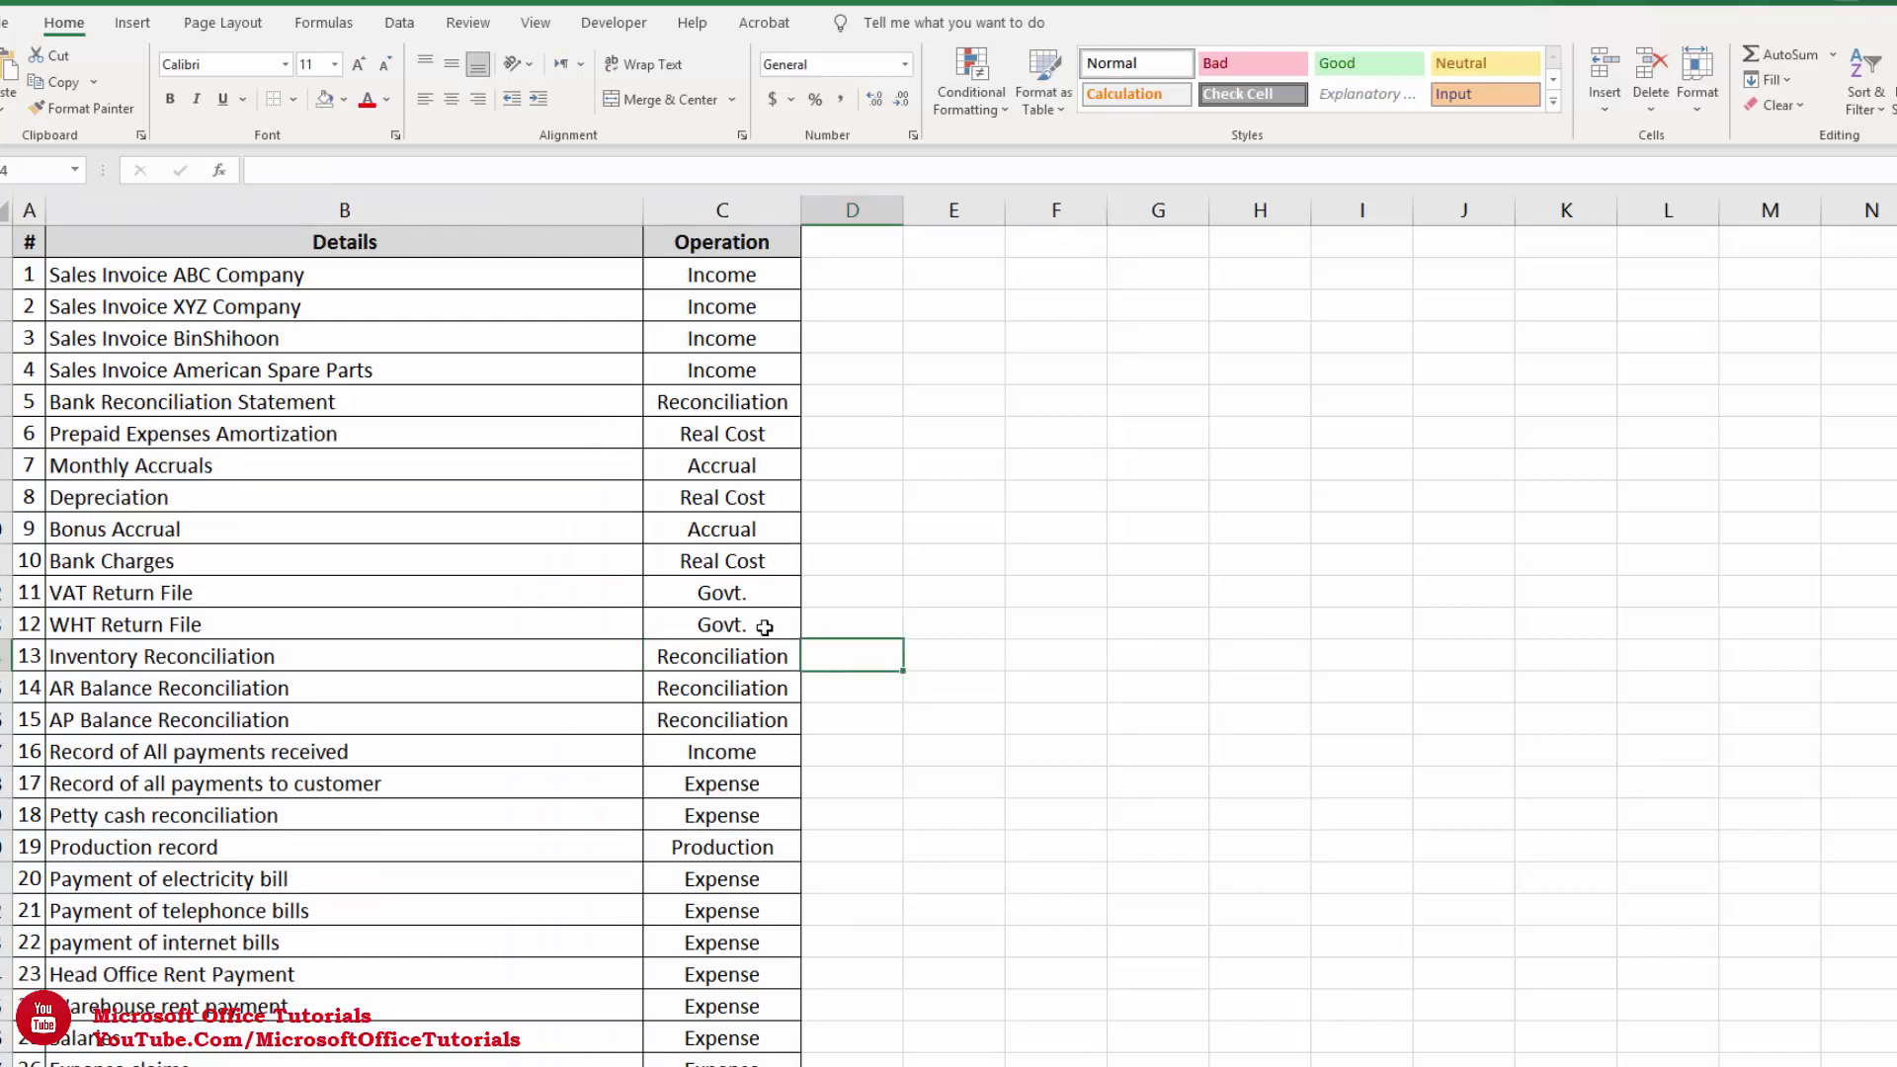
left_click_drag(766, 626, 27, 629)
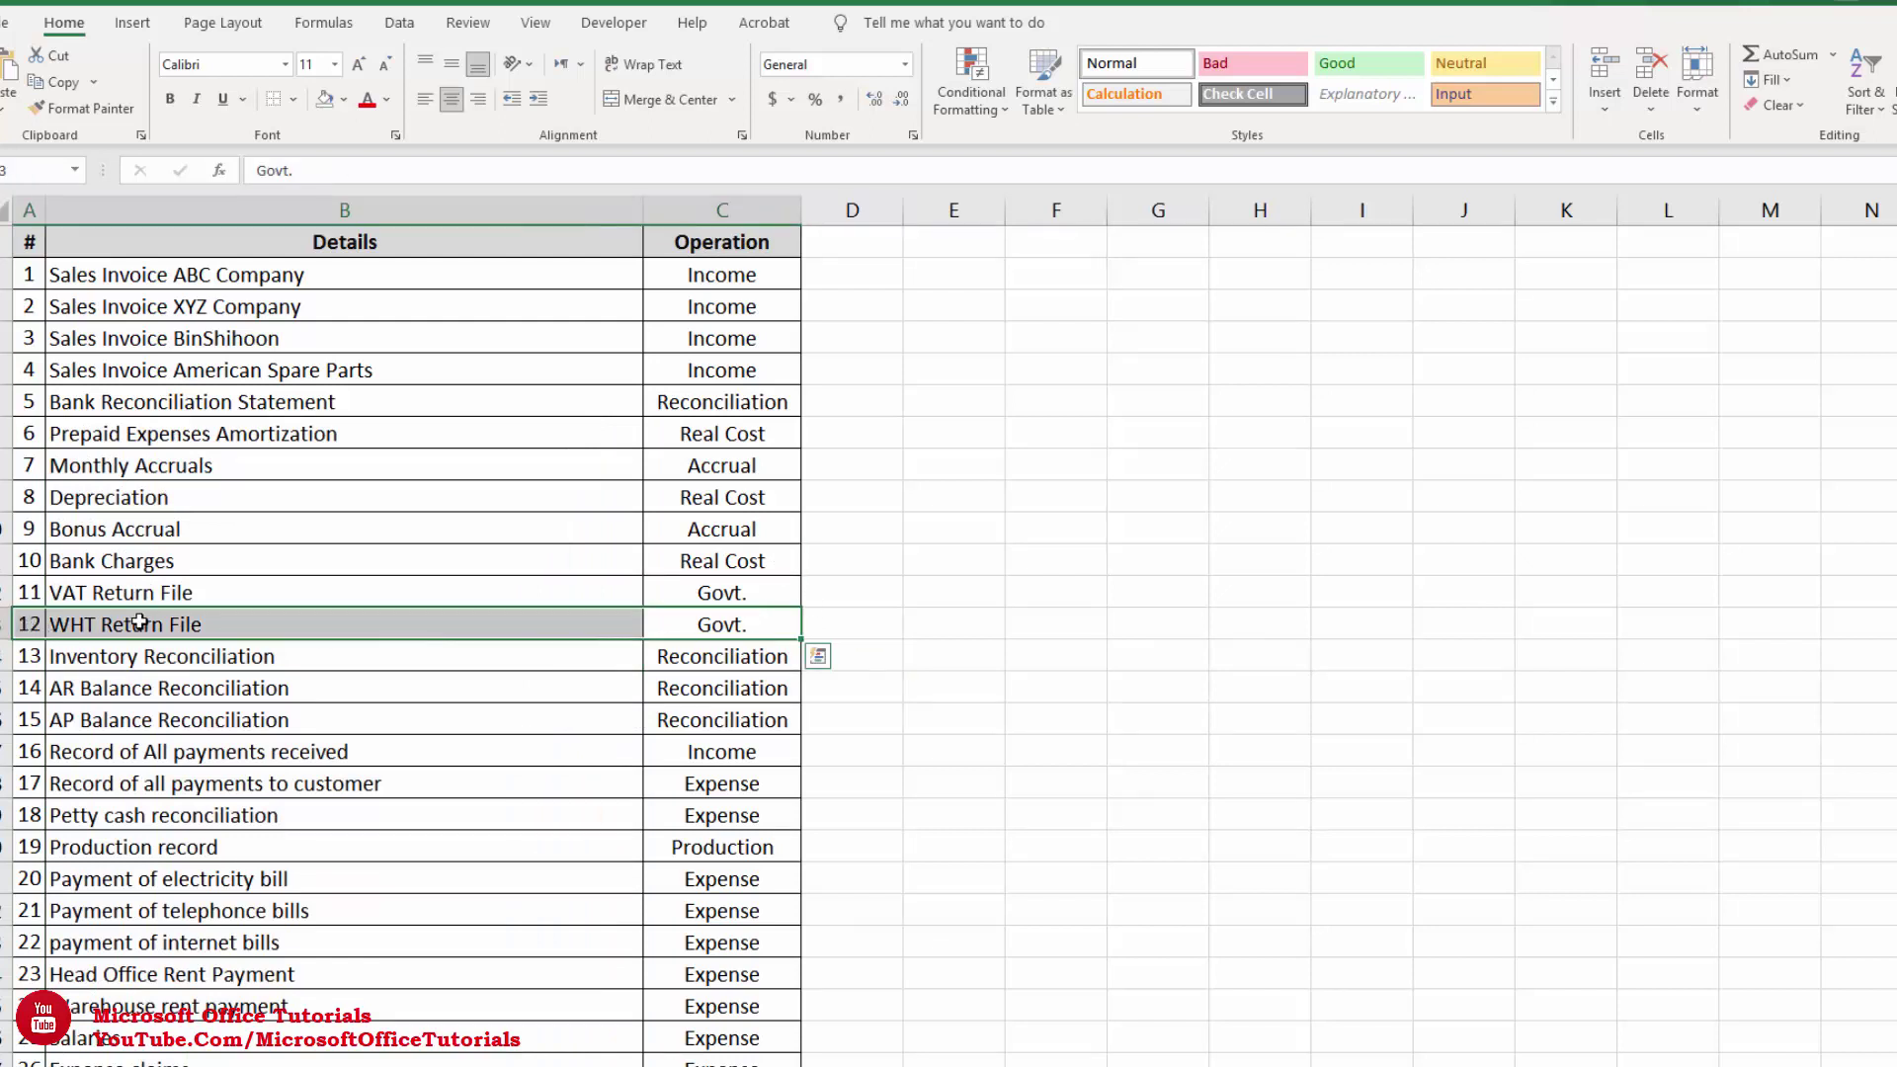
key("ctrl+5")
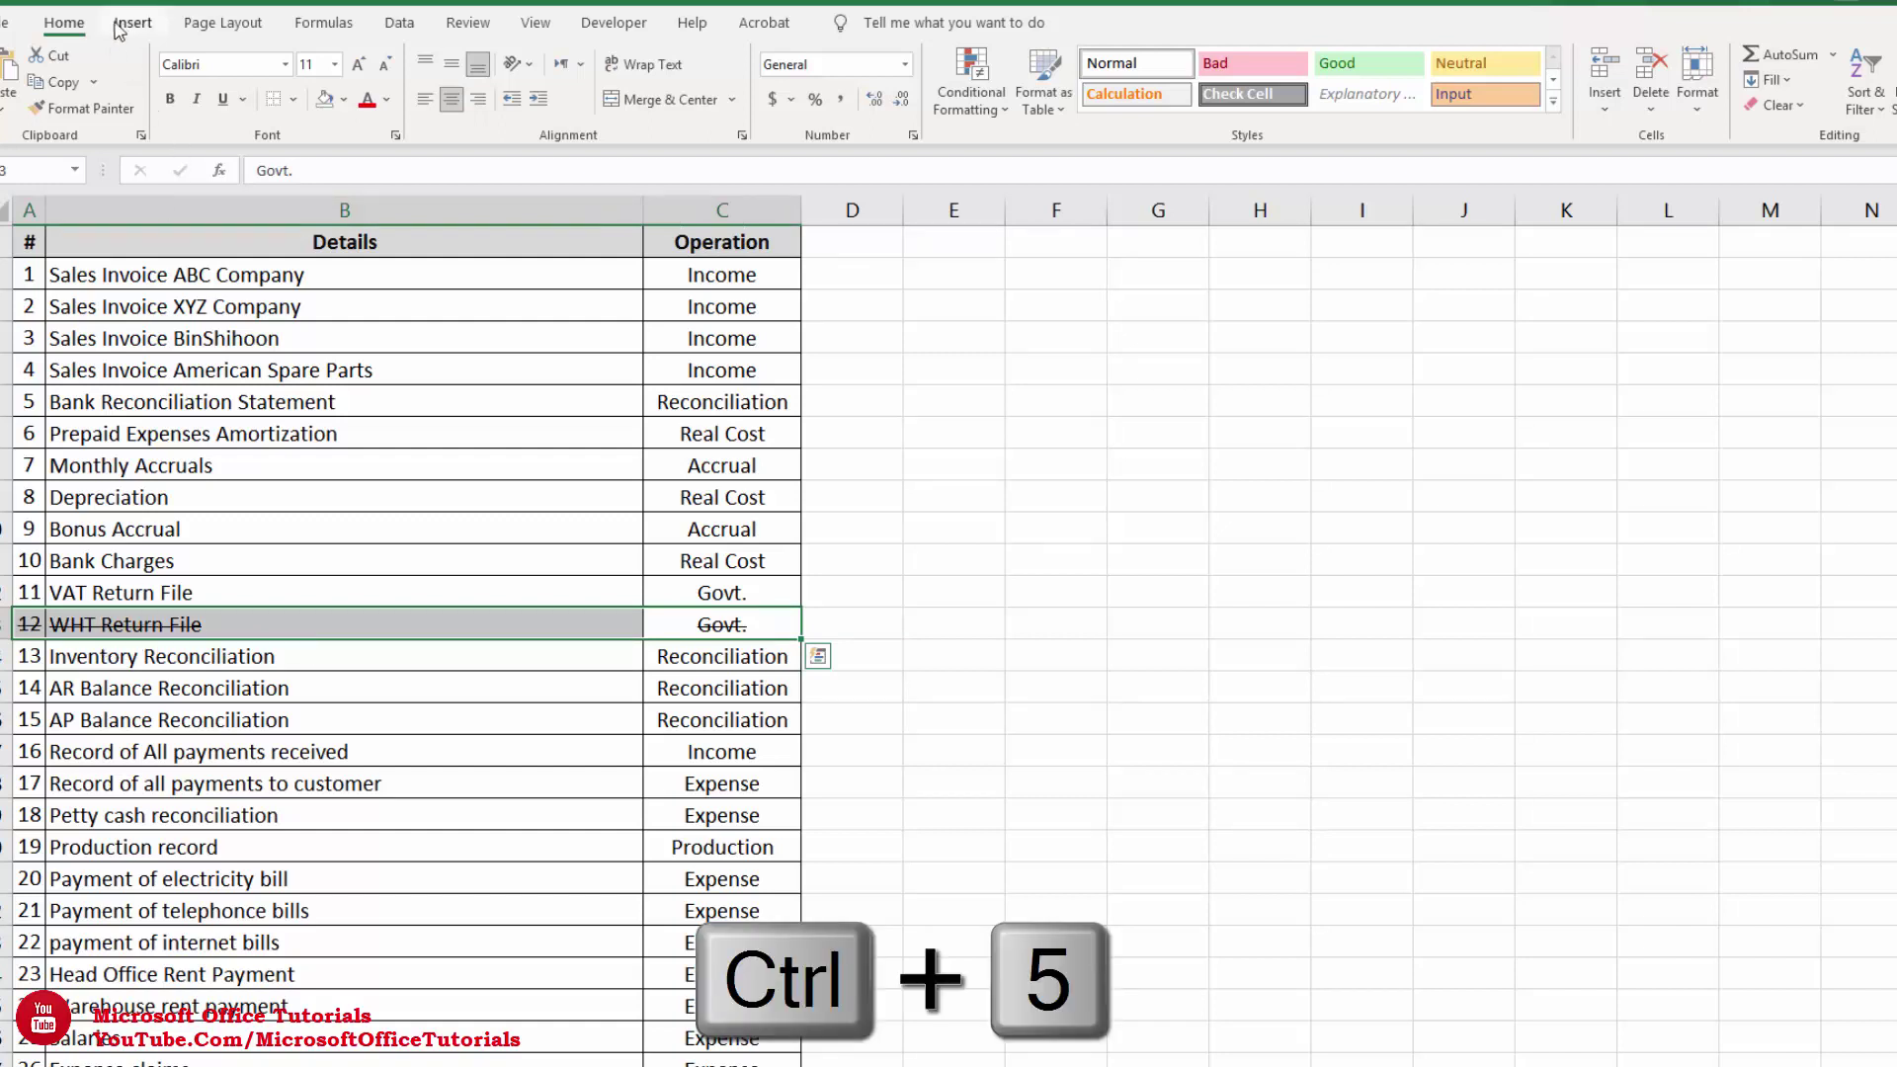
left_click(387, 99)
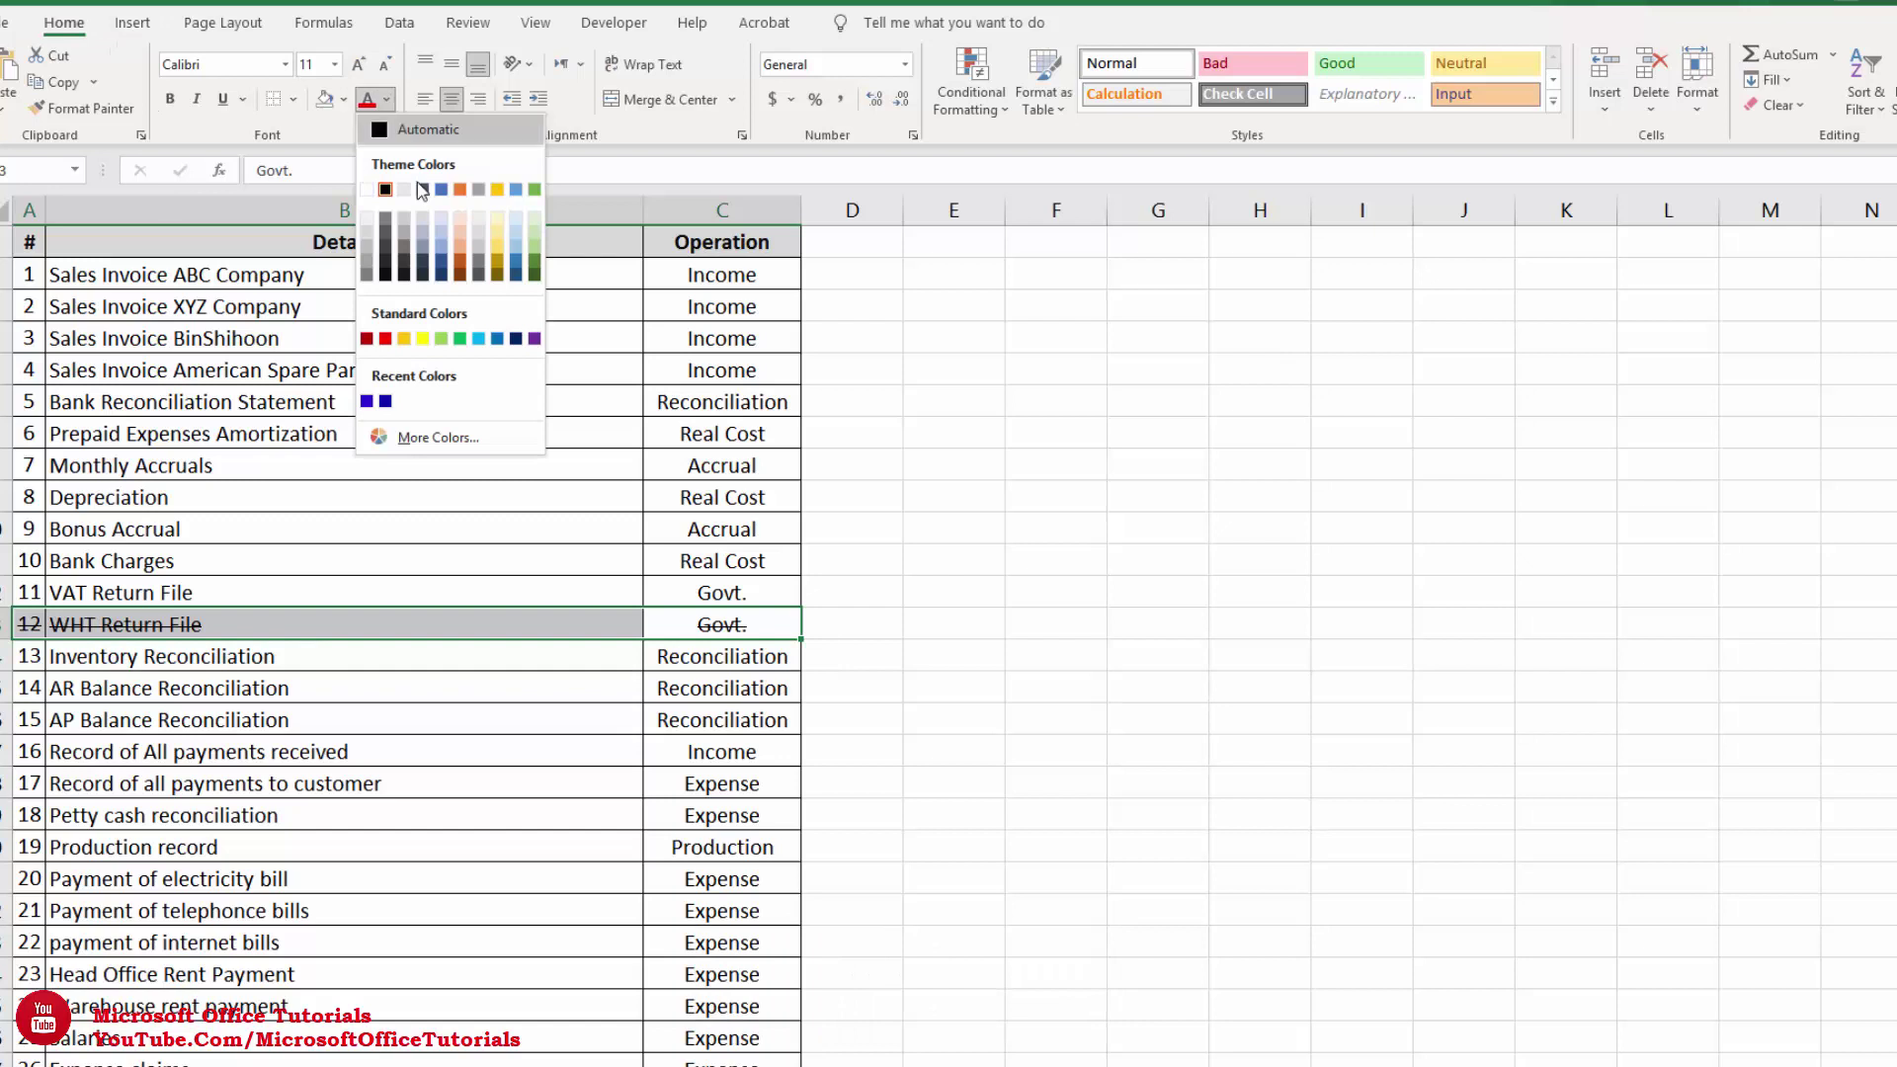
left_click(387, 339)
left_click(352, 689)
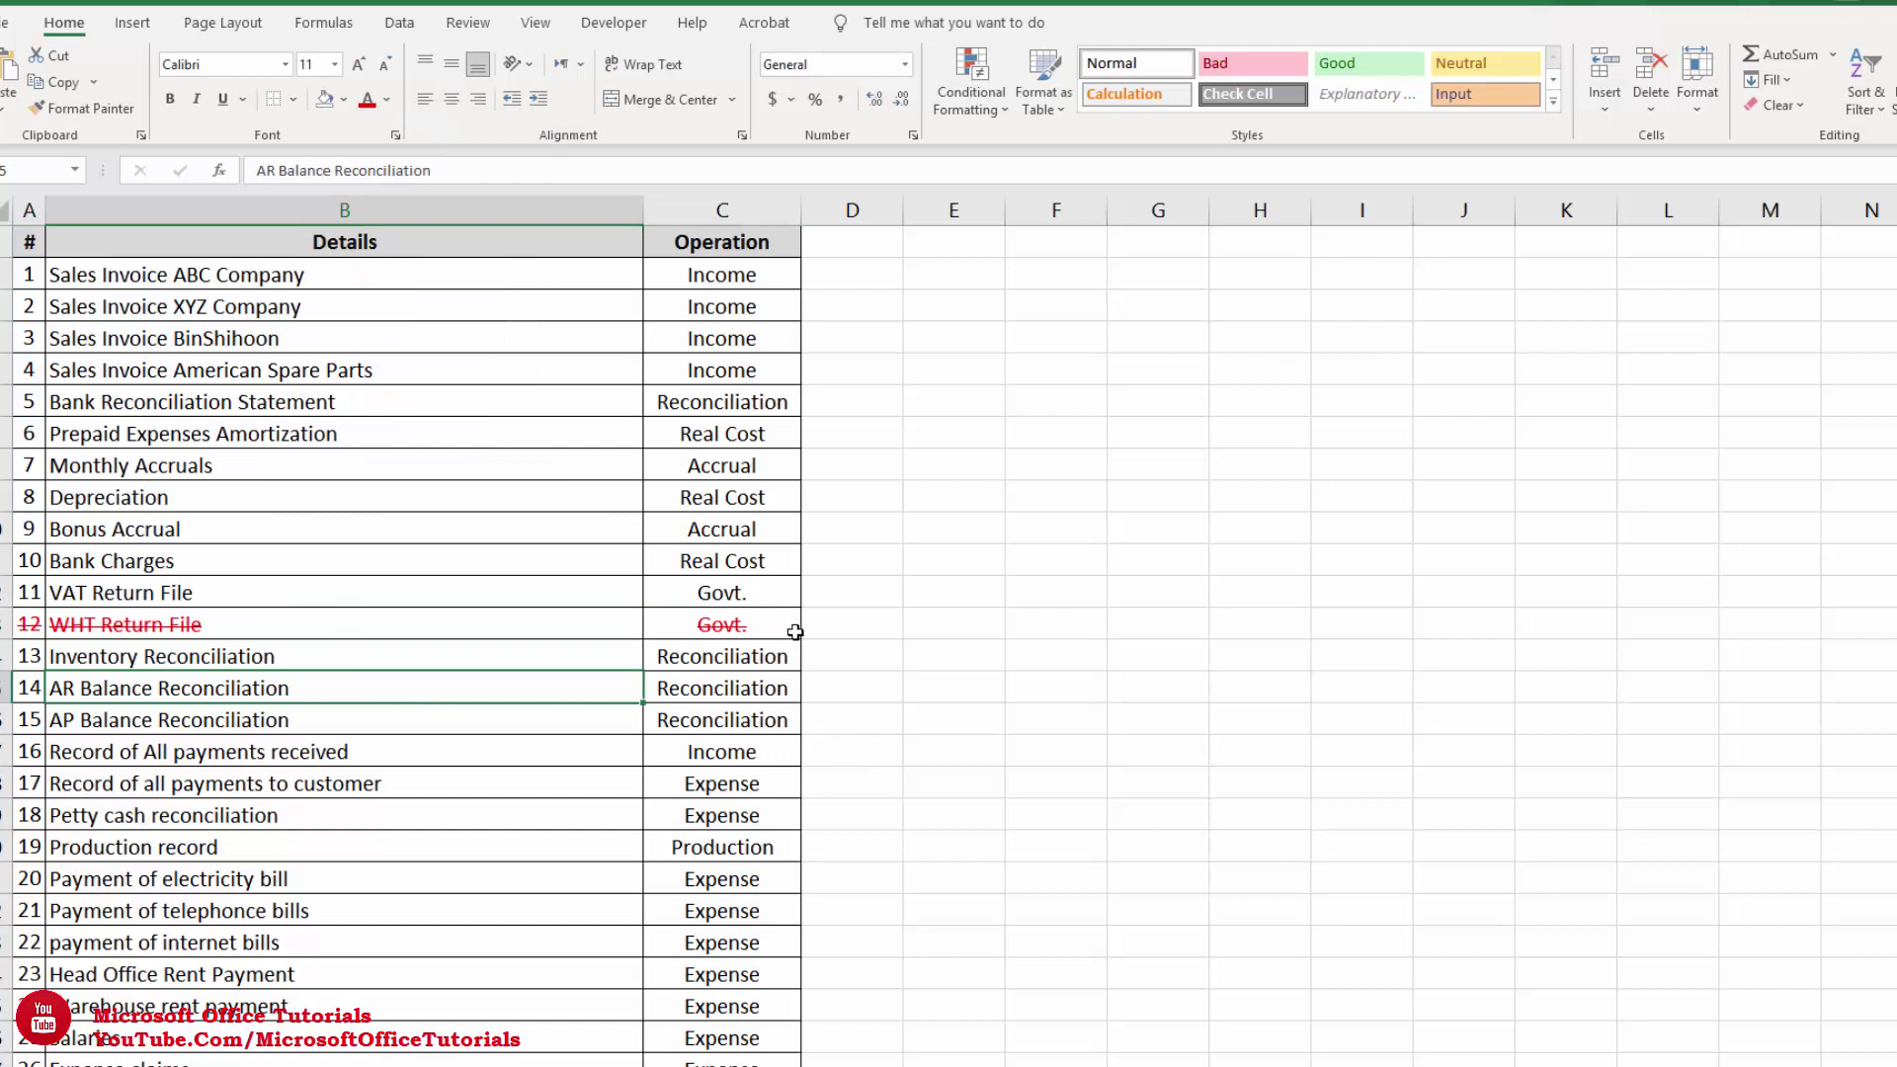
Apply strikethrough and the standard red font colour to row 14, AR Balance Reconciliation
left_click_drag(795, 632, 32, 612)
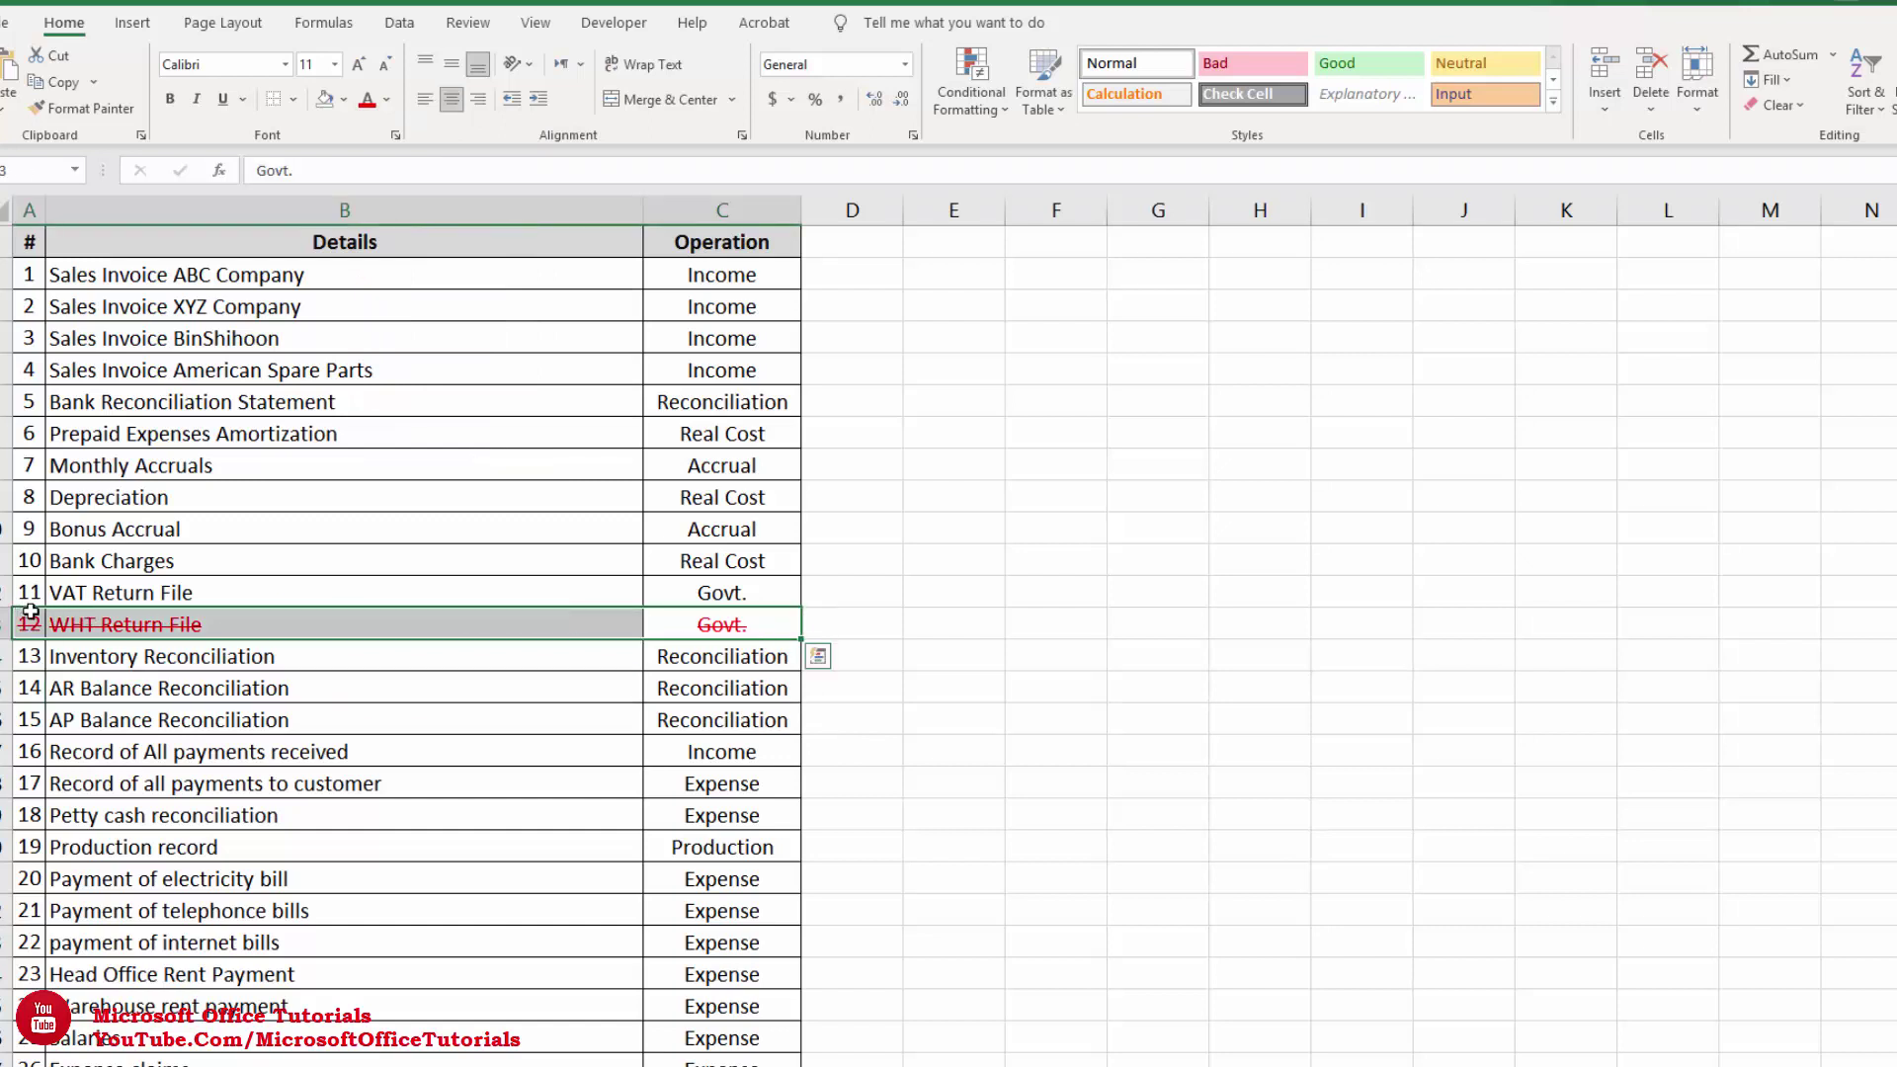
left_click_drag(735, 654, 267, 815)
left_click_drag(681, 599, 326, 391)
left_click(326, 395)
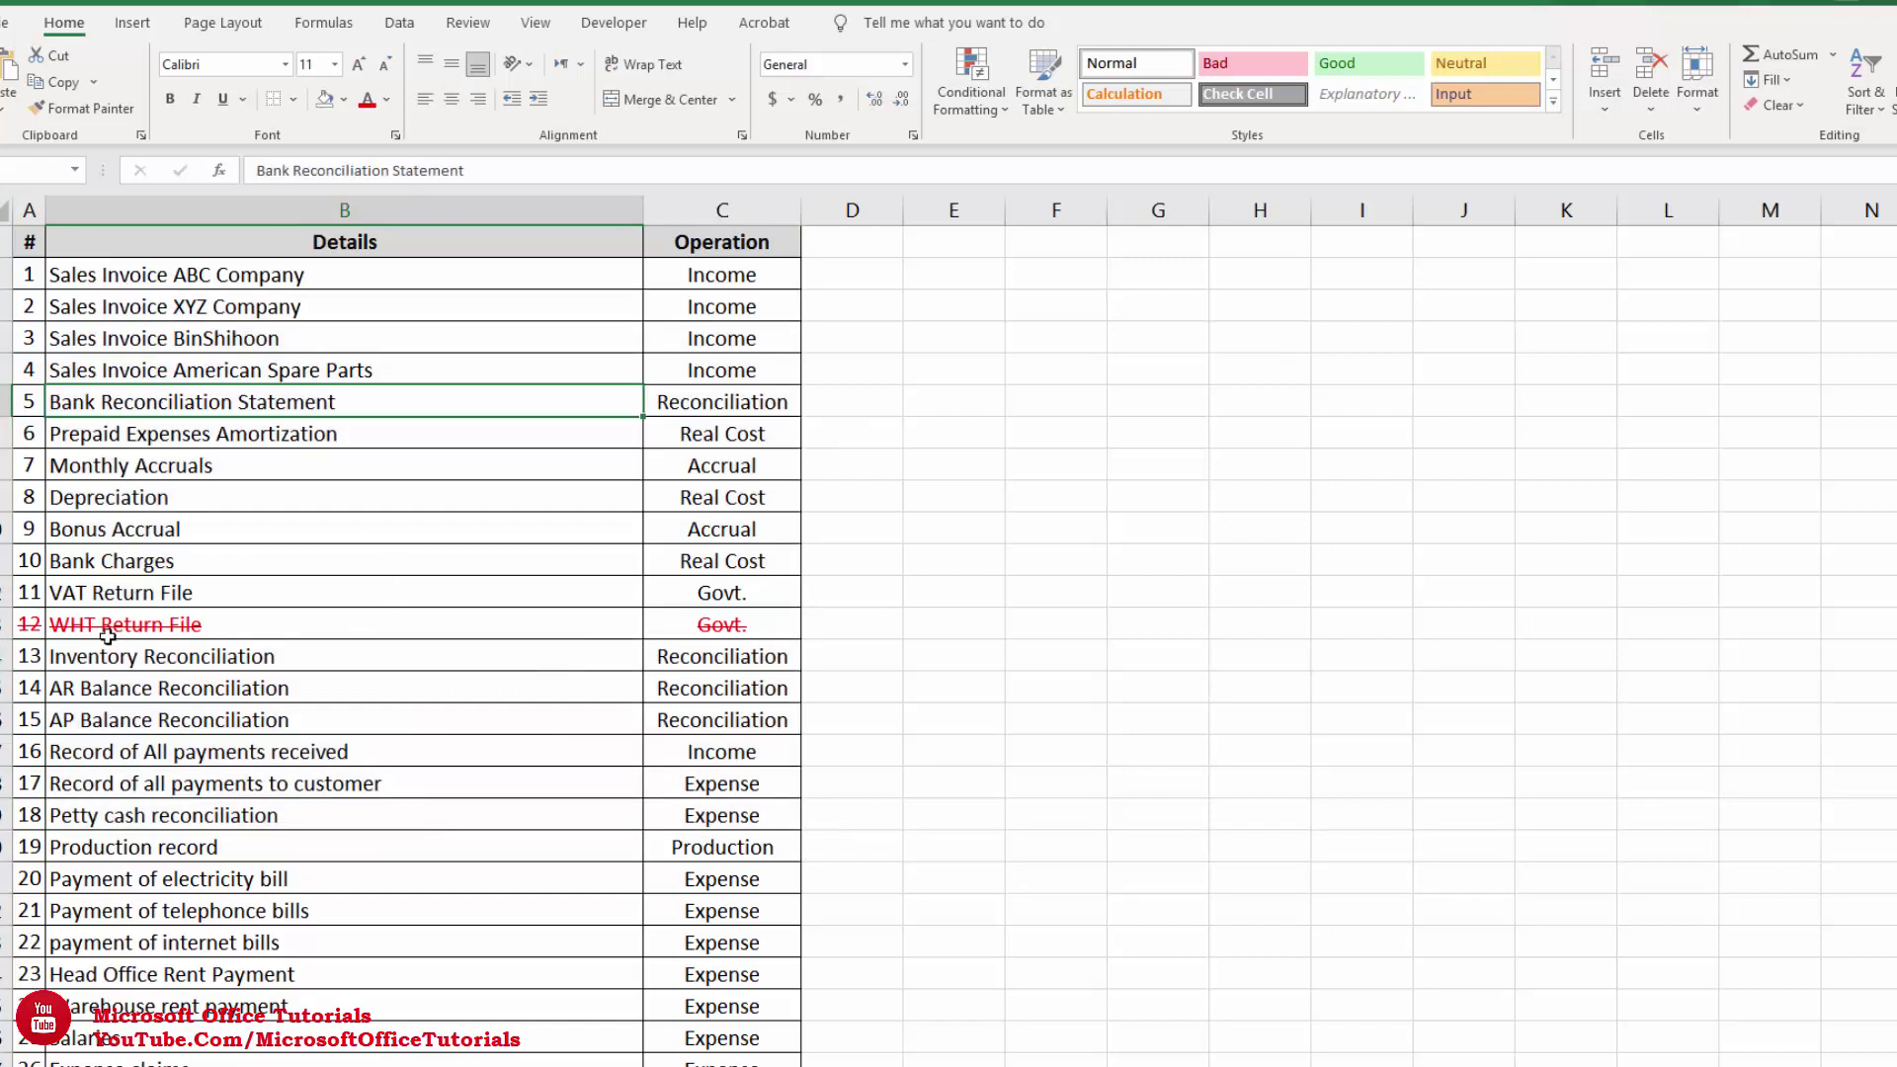
left_click_drag(34, 629, 709, 618)
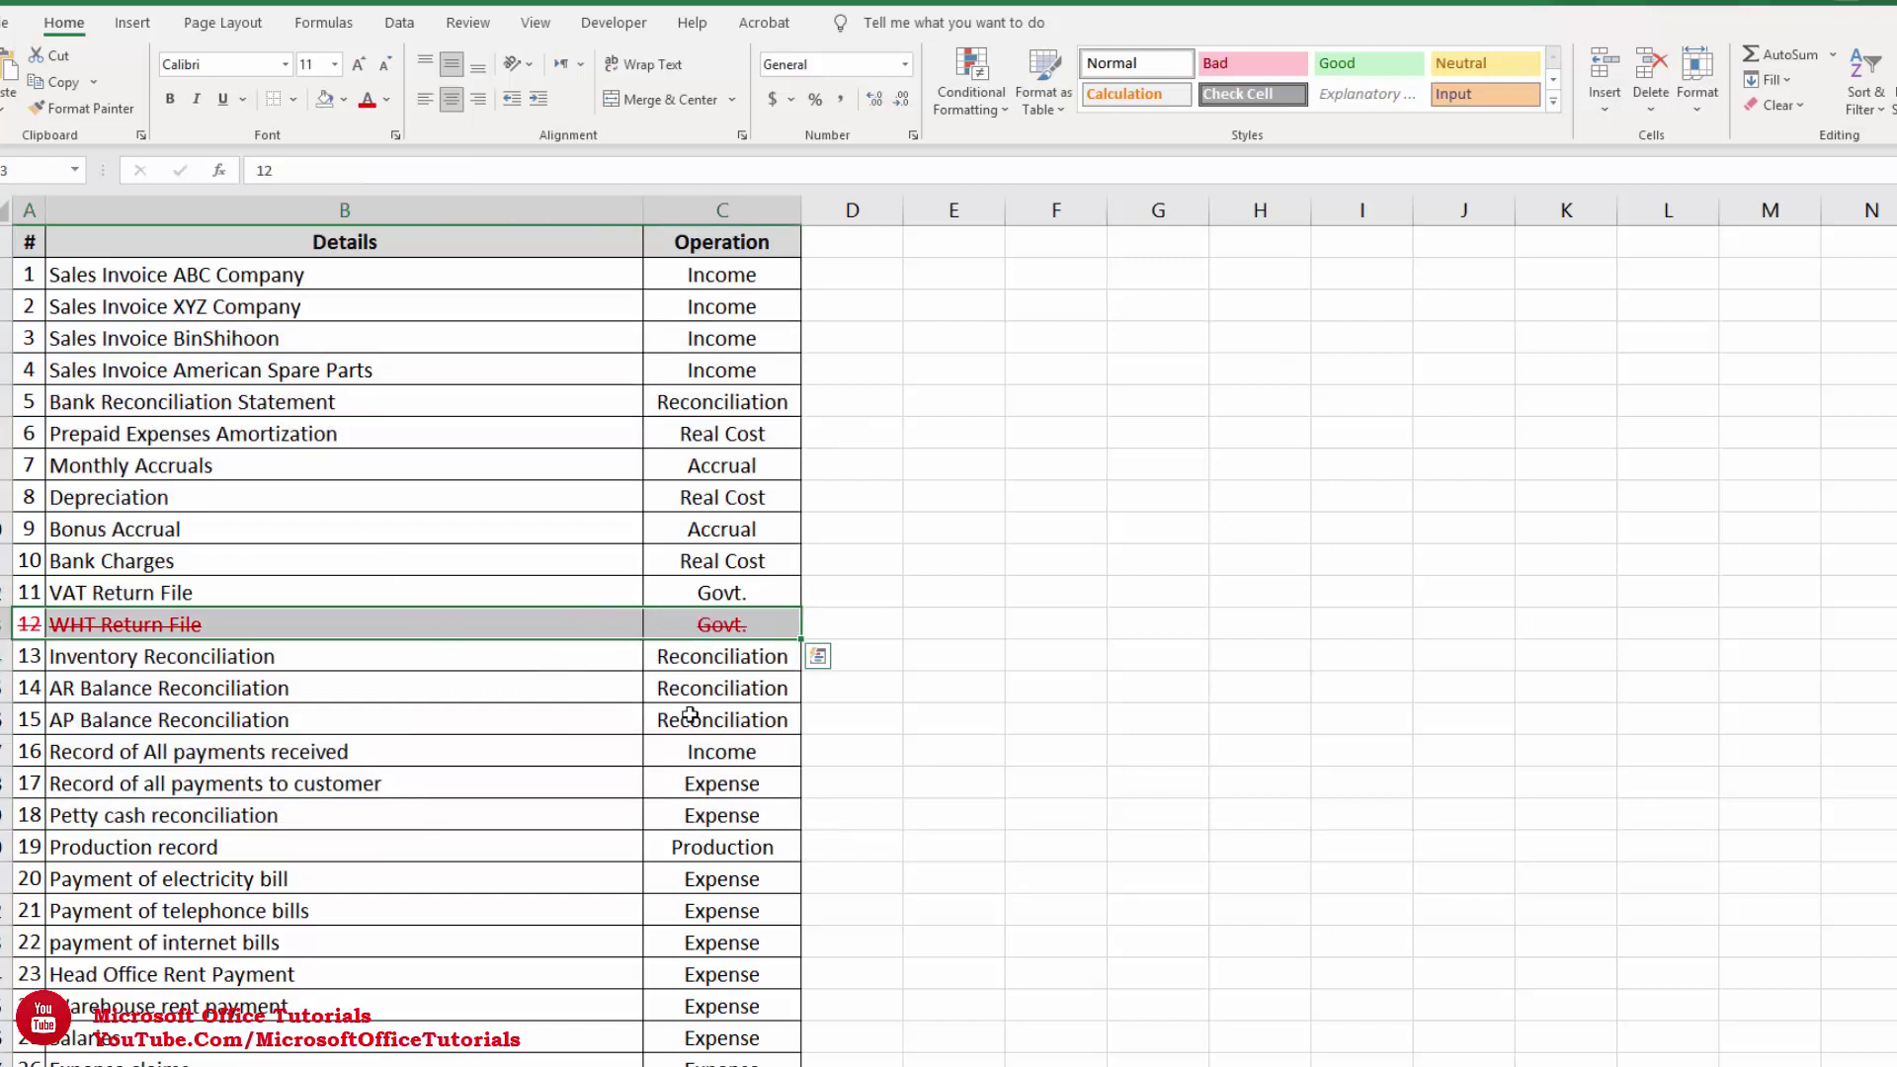
left_click_drag(730, 694, 27, 688)
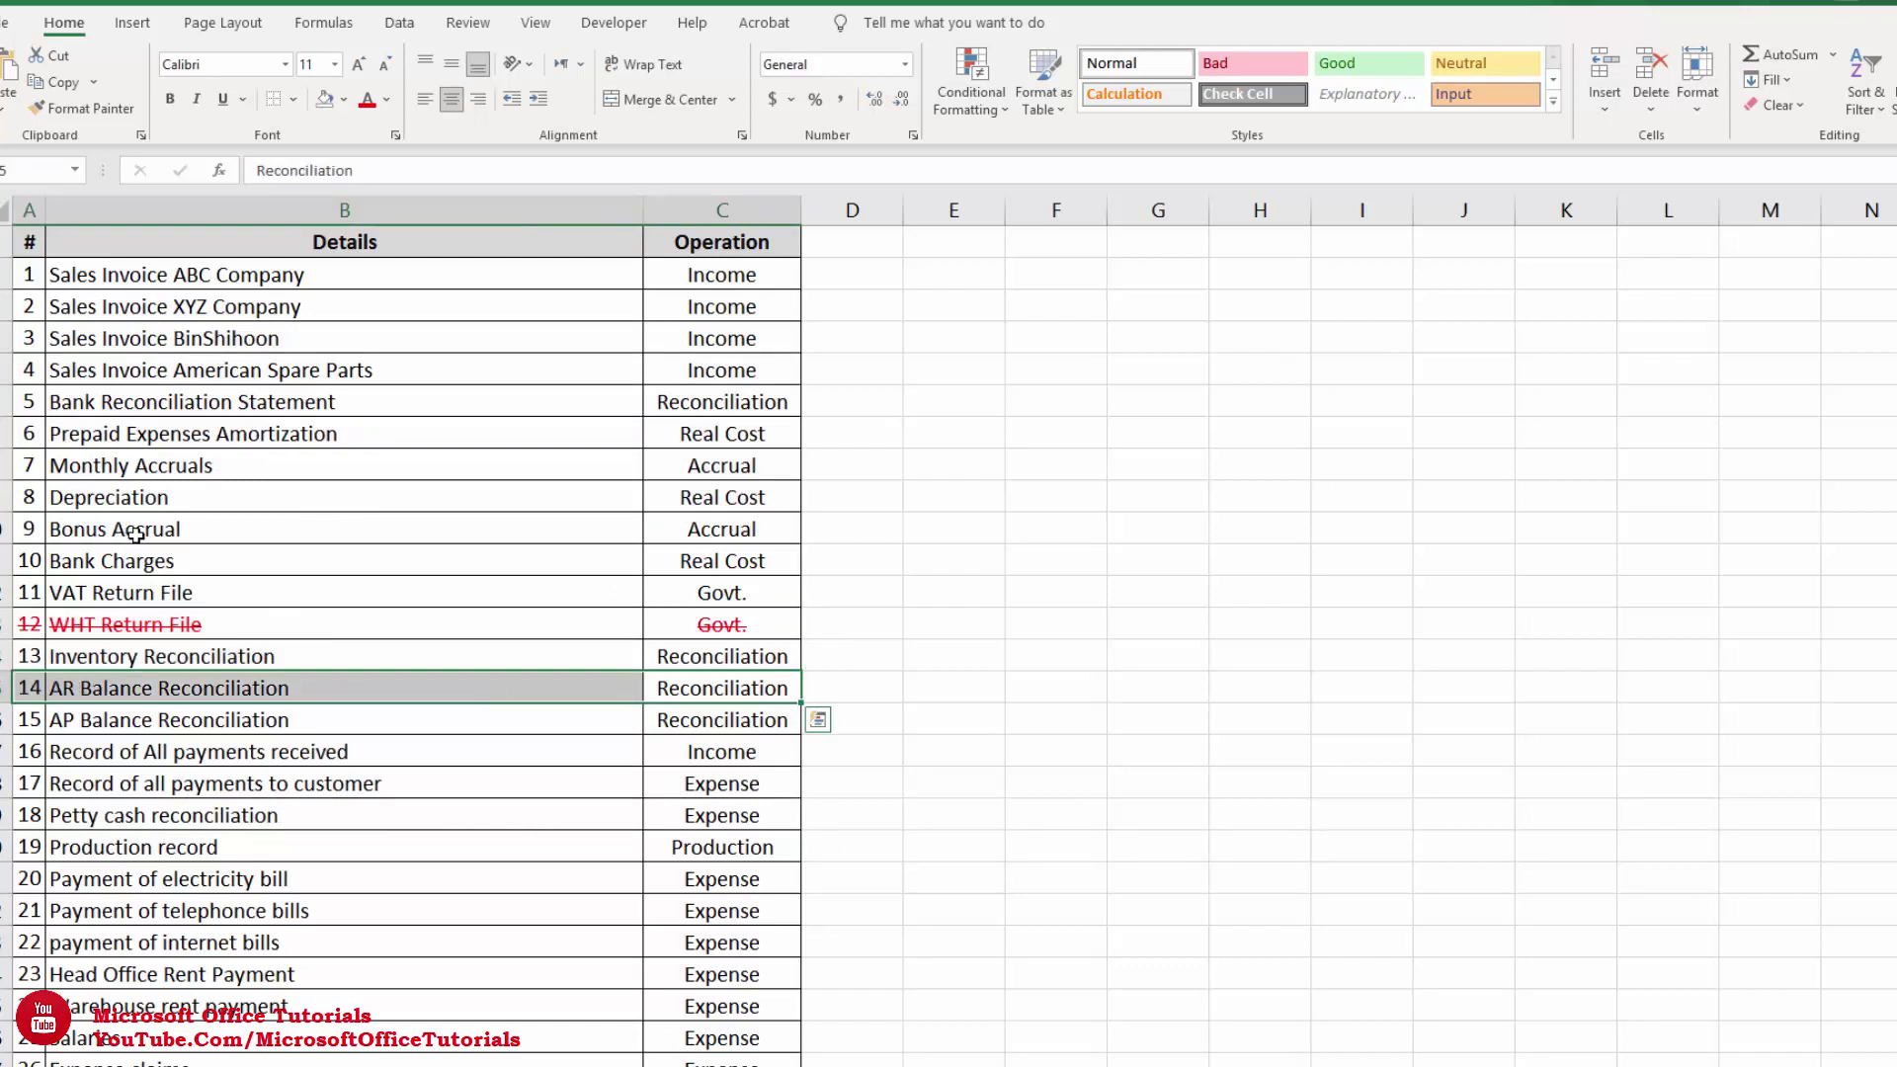
key("ctrl+5")
left_click_drag(71, 714, 711, 688)
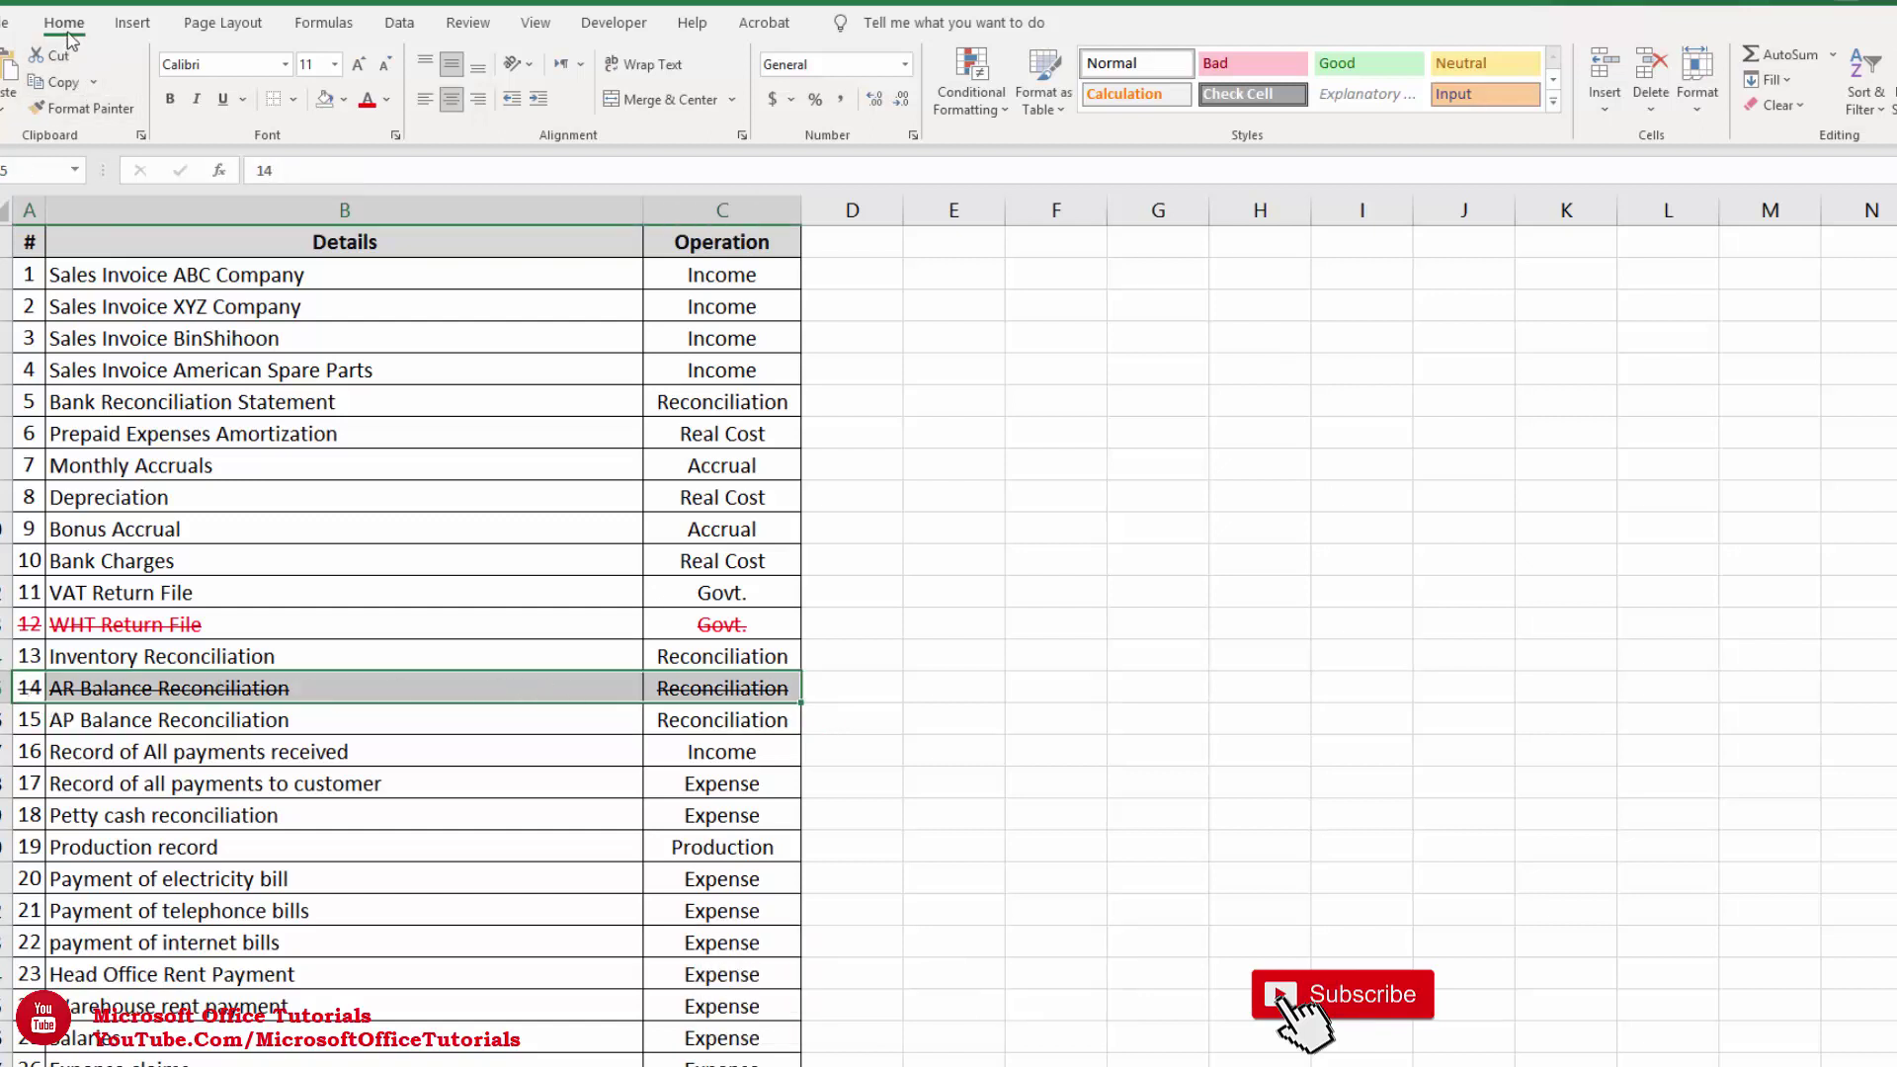
left_click(386, 100)
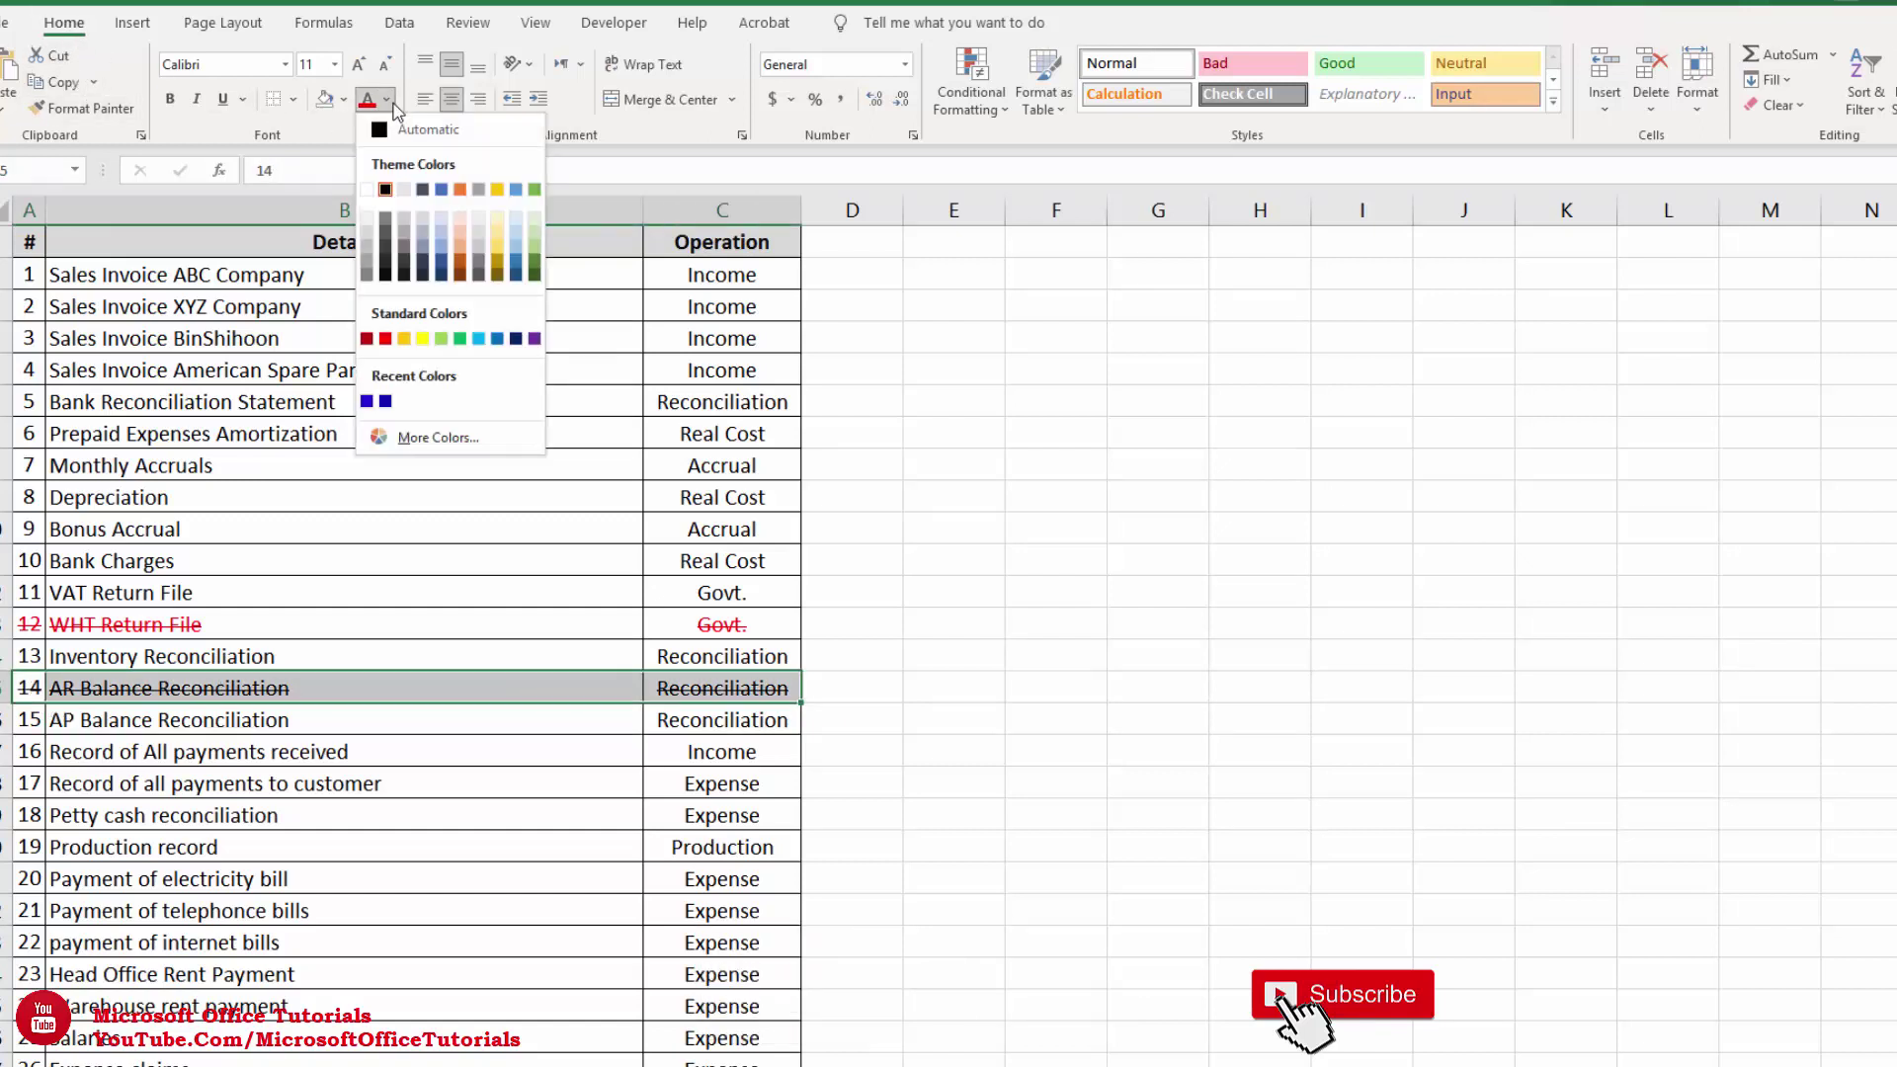
left_click(385, 339)
key("shift+Tab")
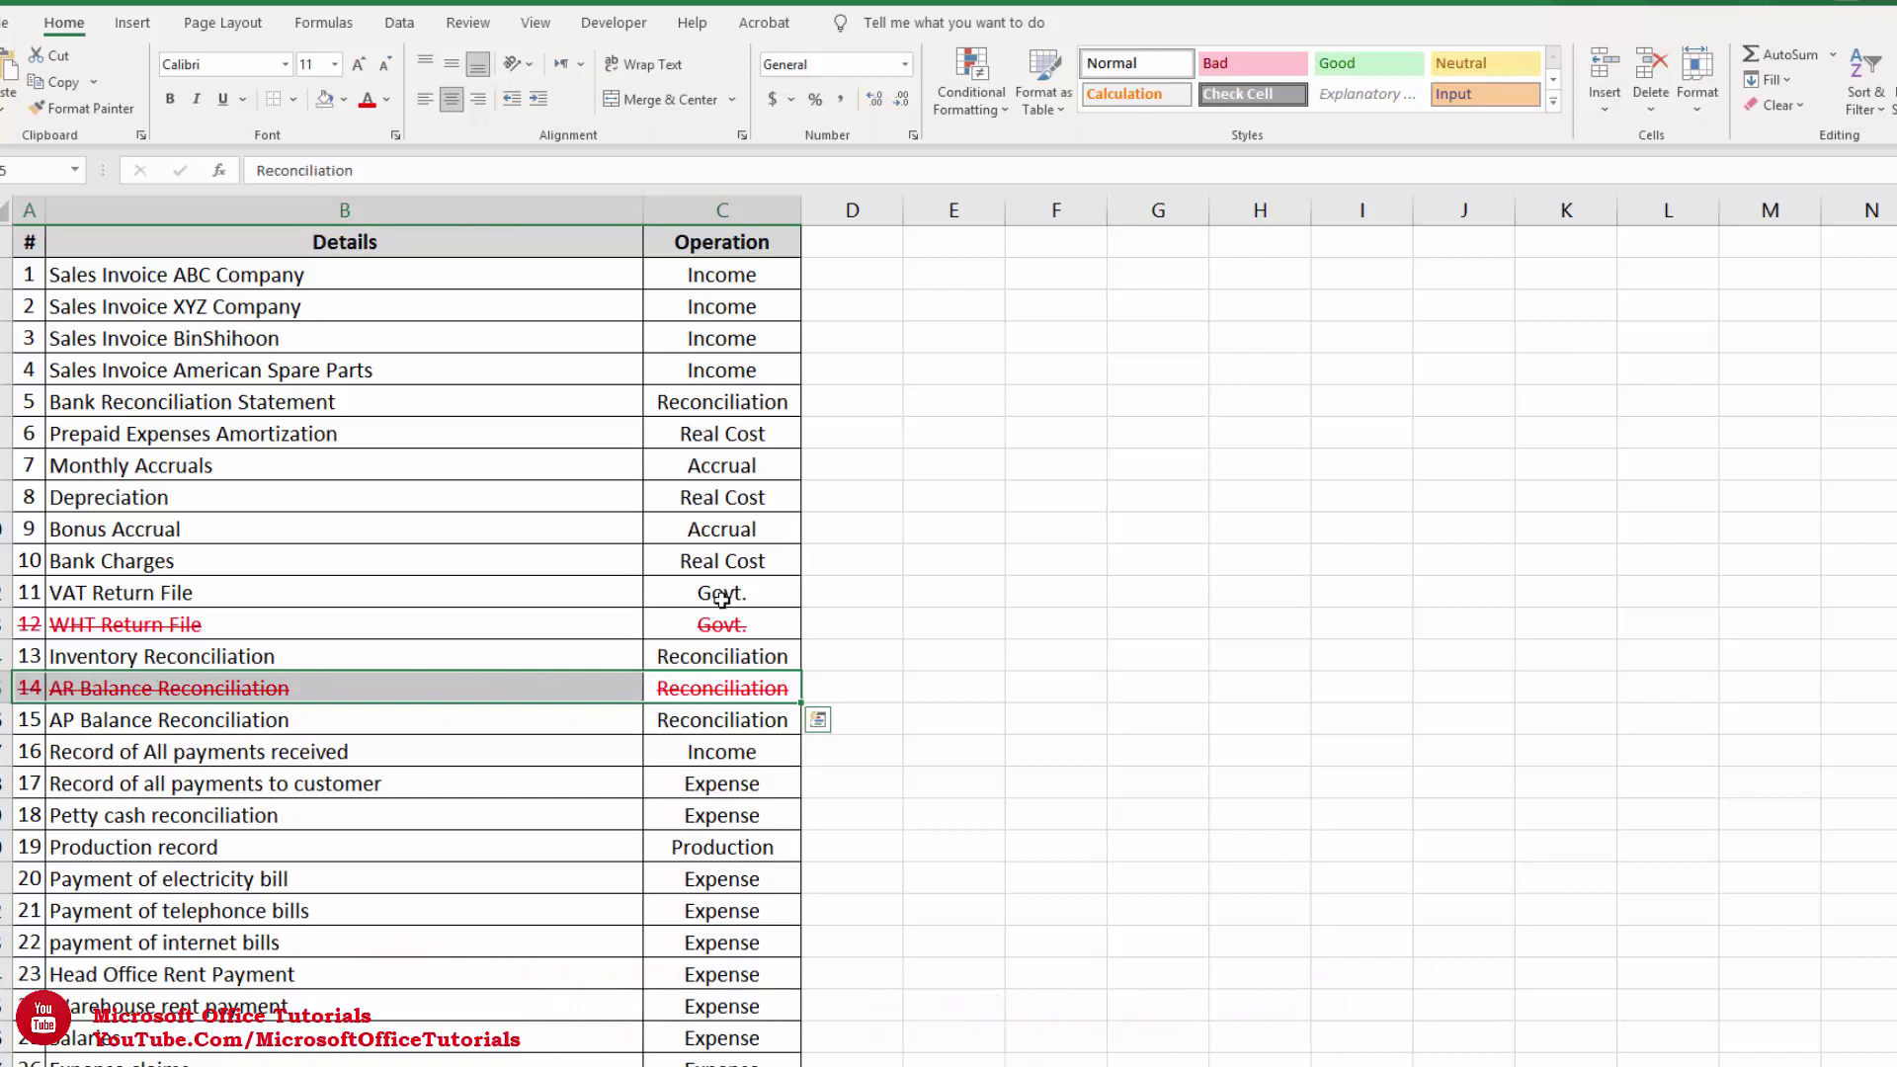
left_click_drag(736, 560, 64, 571)
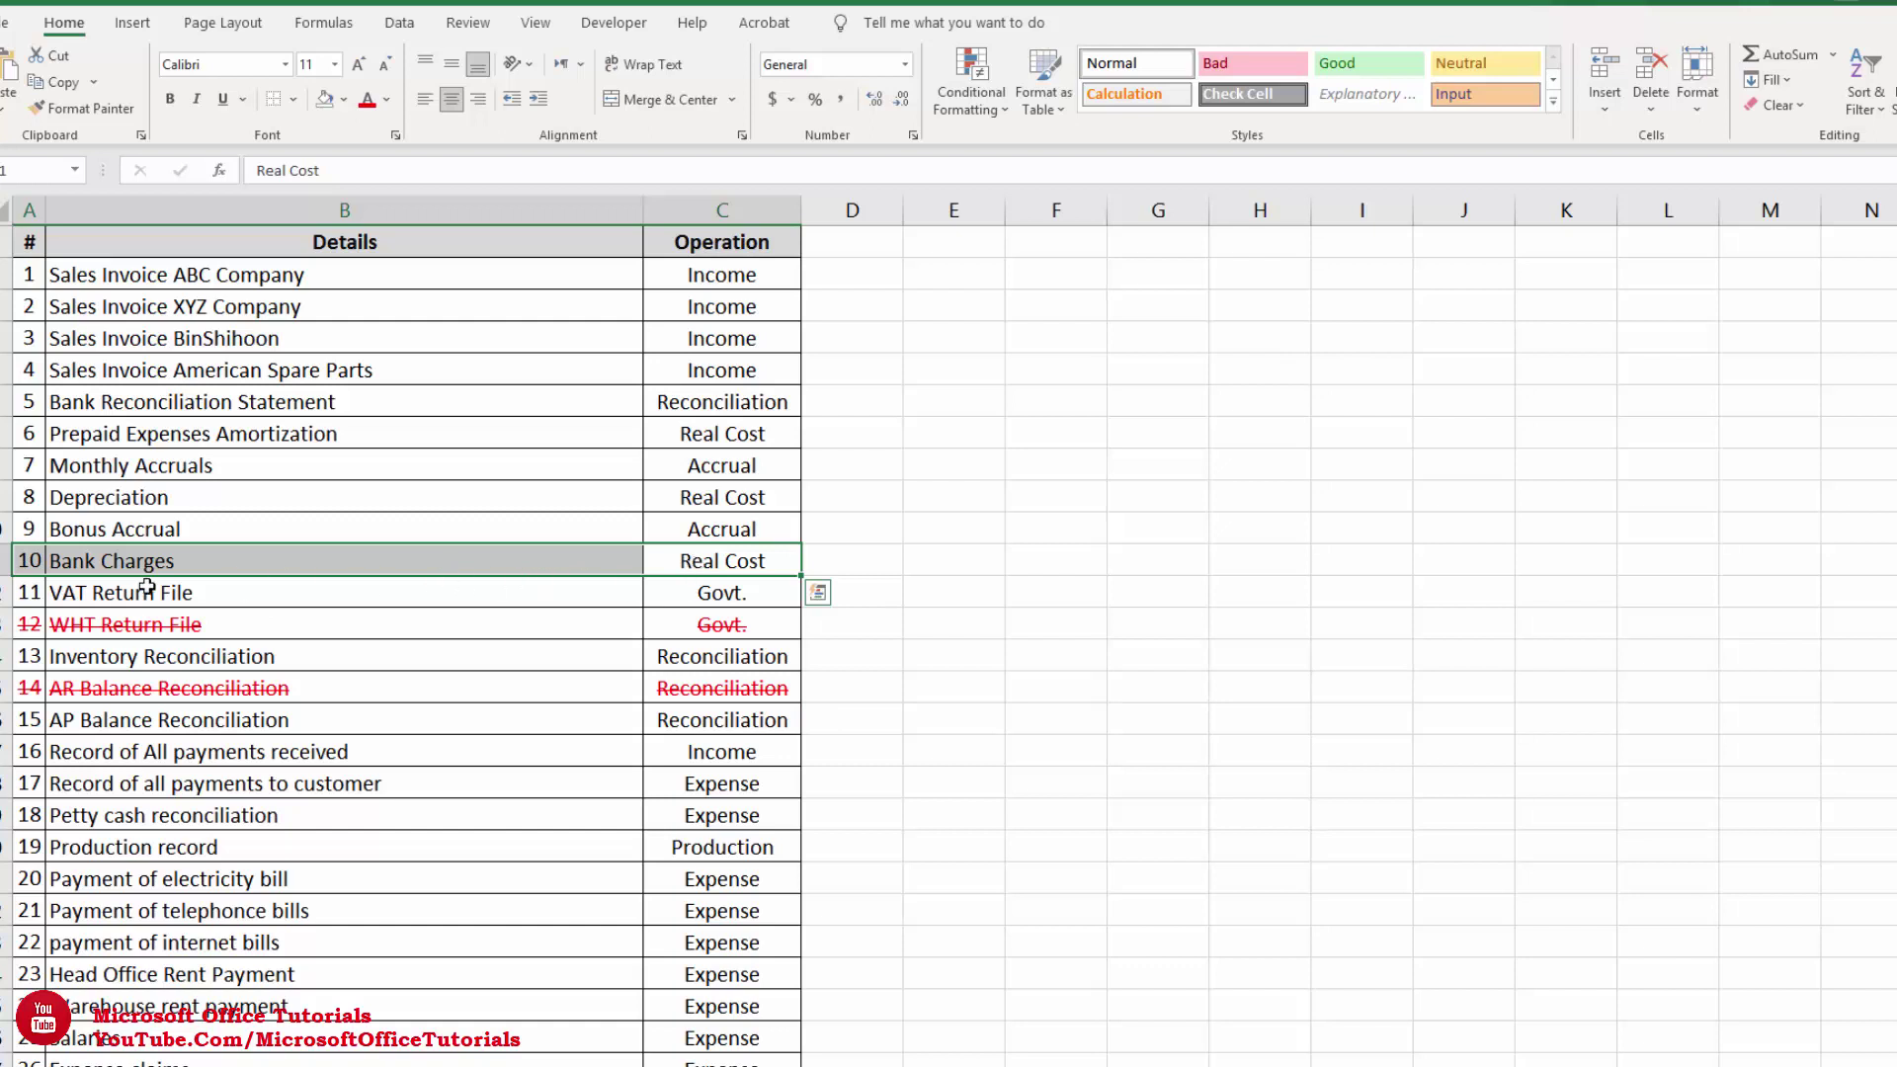
left_click_drag(723, 558, 33, 569)
left_click_drag(744, 627, 425, 622)
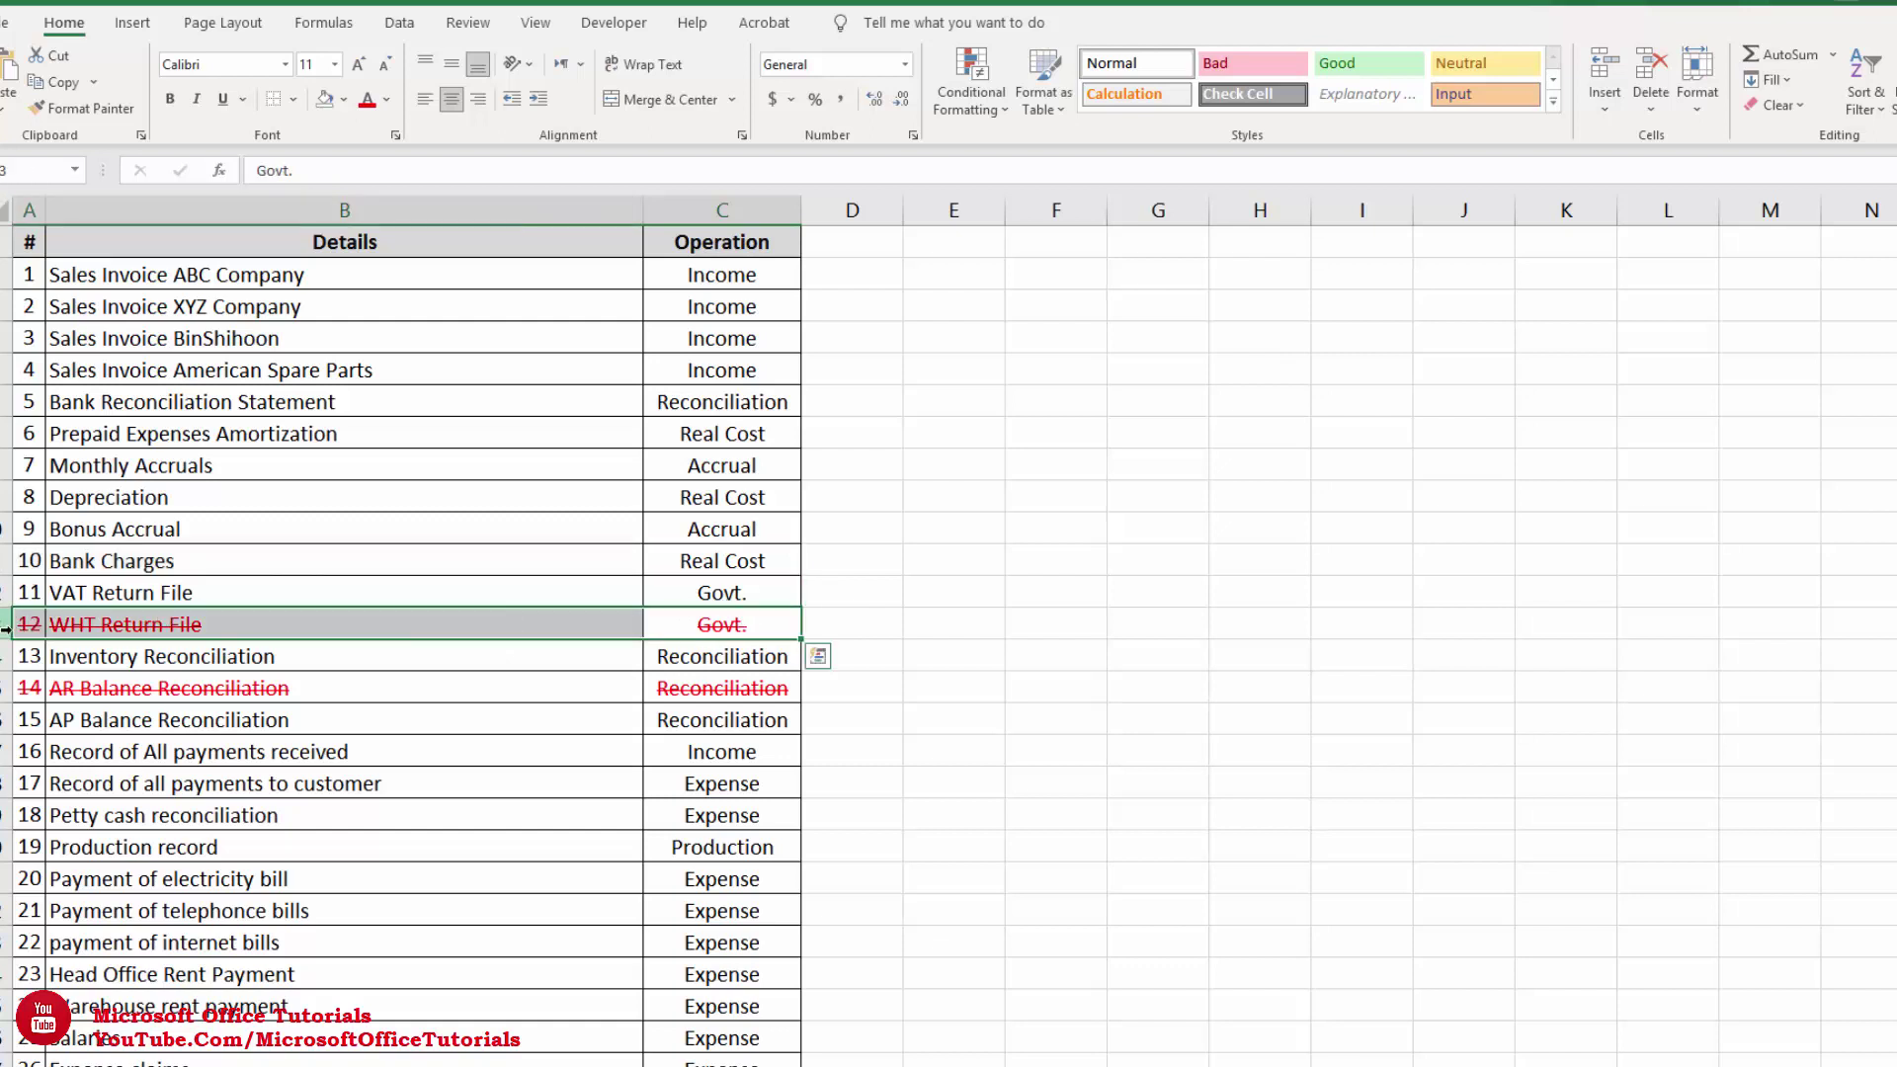
left_click(390, 691)
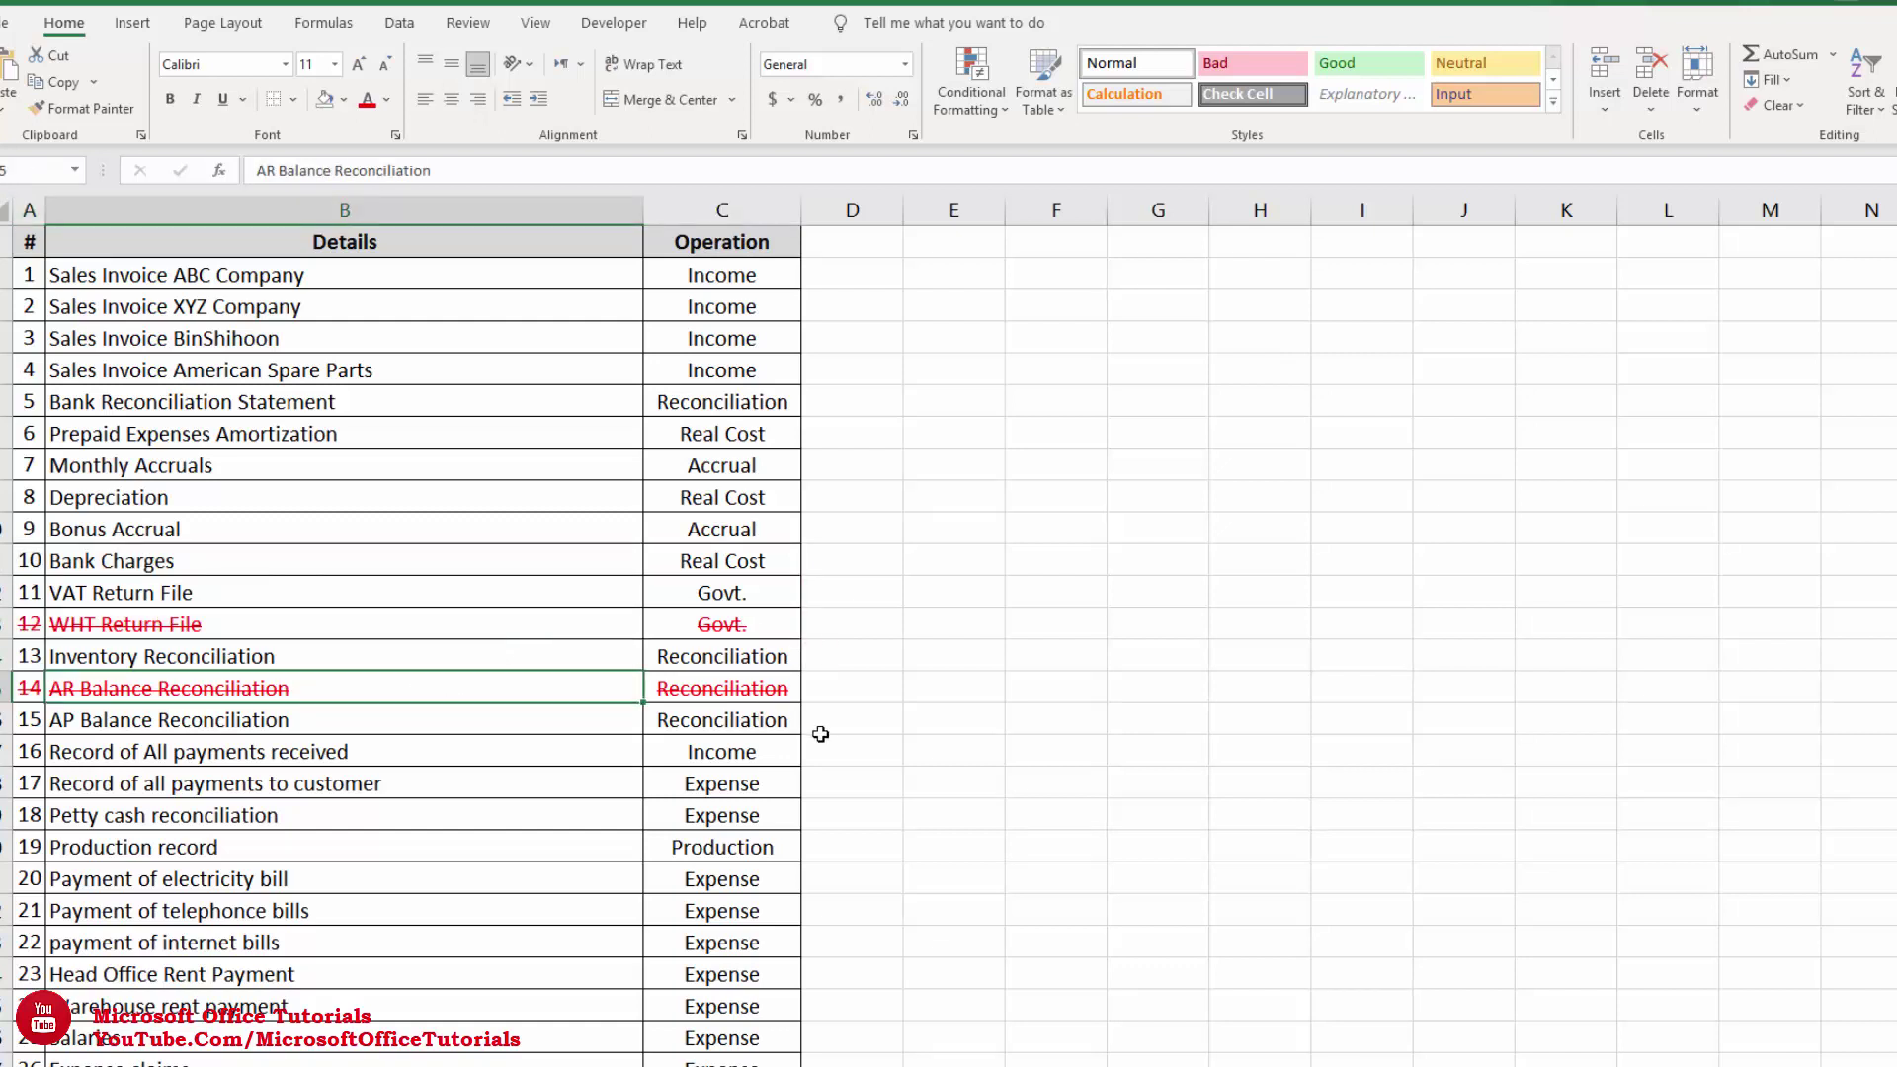
left_click(759, 691)
mouse_move(759, 691)
left_mouse_down()
mouse_move(571, 707)
mouse_move(33, 683)
mouse_move(756, 627)
left_mouse_up()
left_click(877, 688)
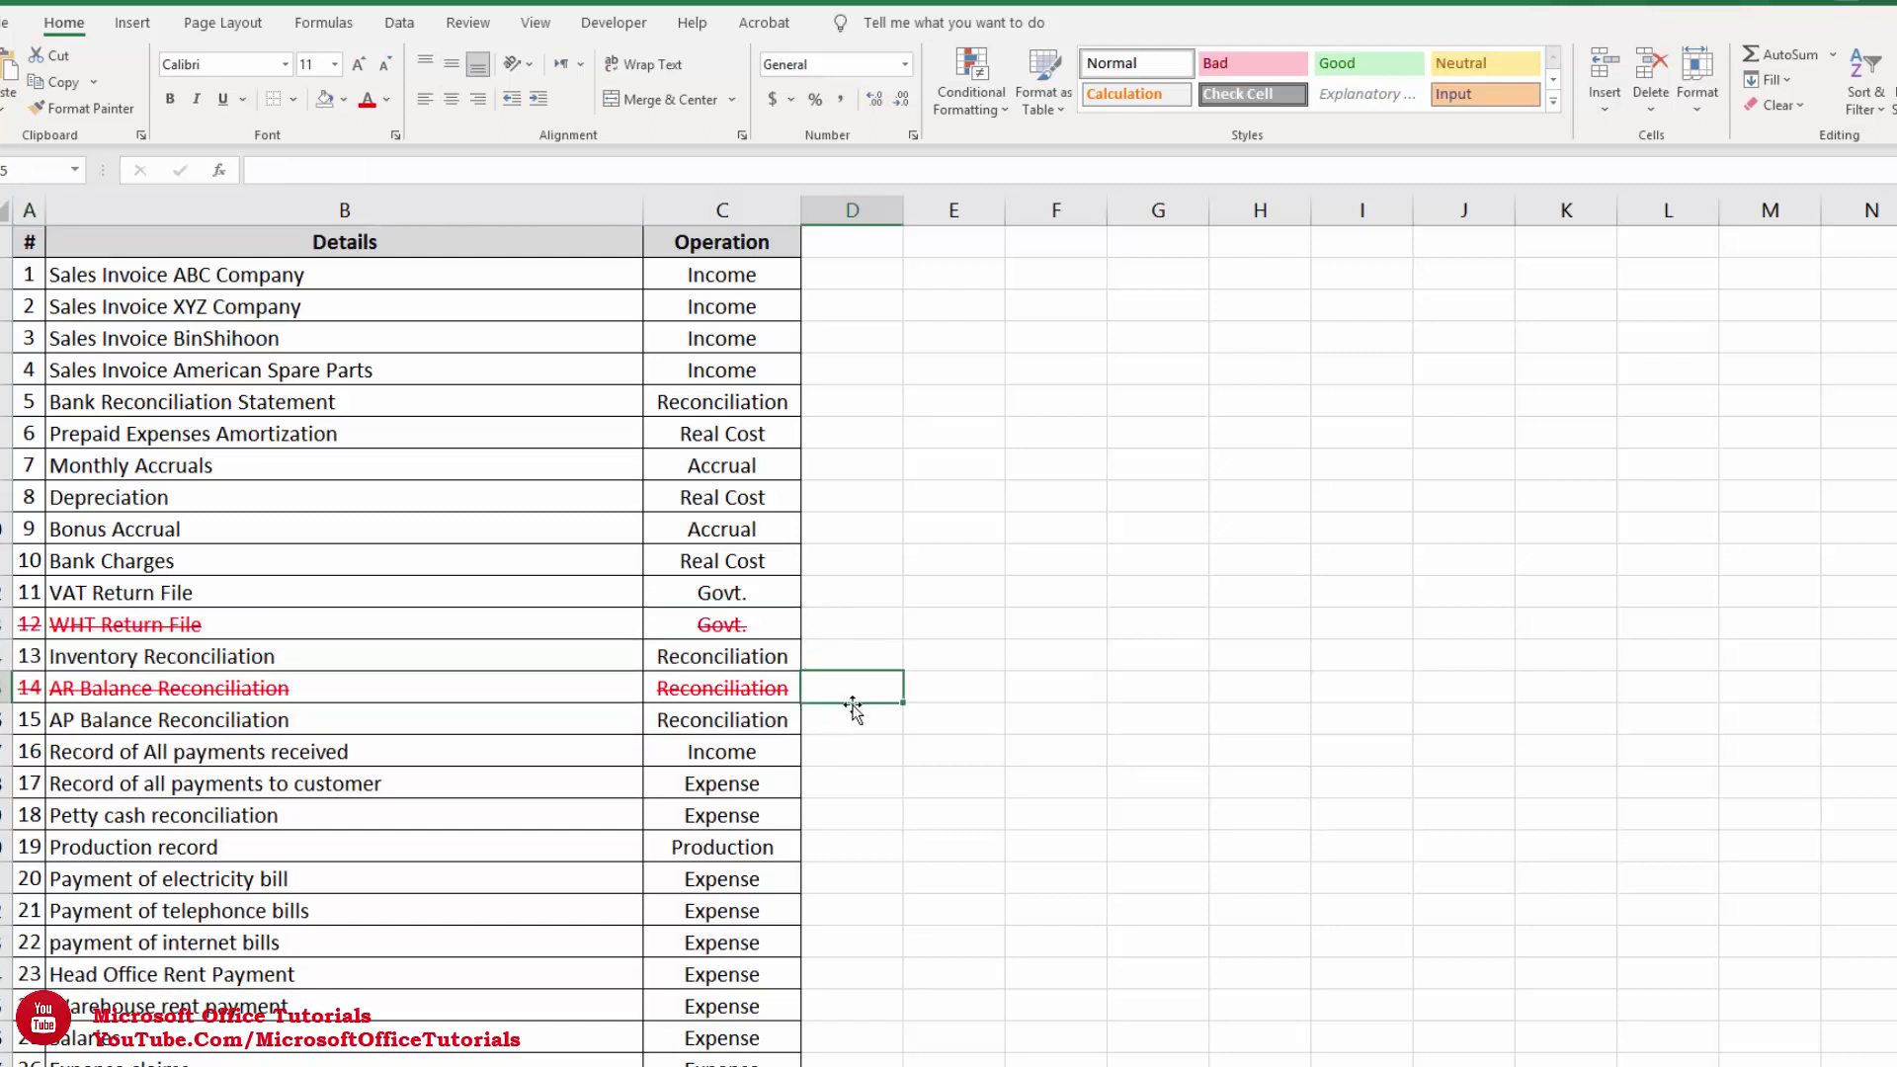
mouse_move(776, 697)
left_mouse_down()
mouse_move(17, 703)
mouse_move(222, 682)
left_mouse_up()
left_click(329, 756)
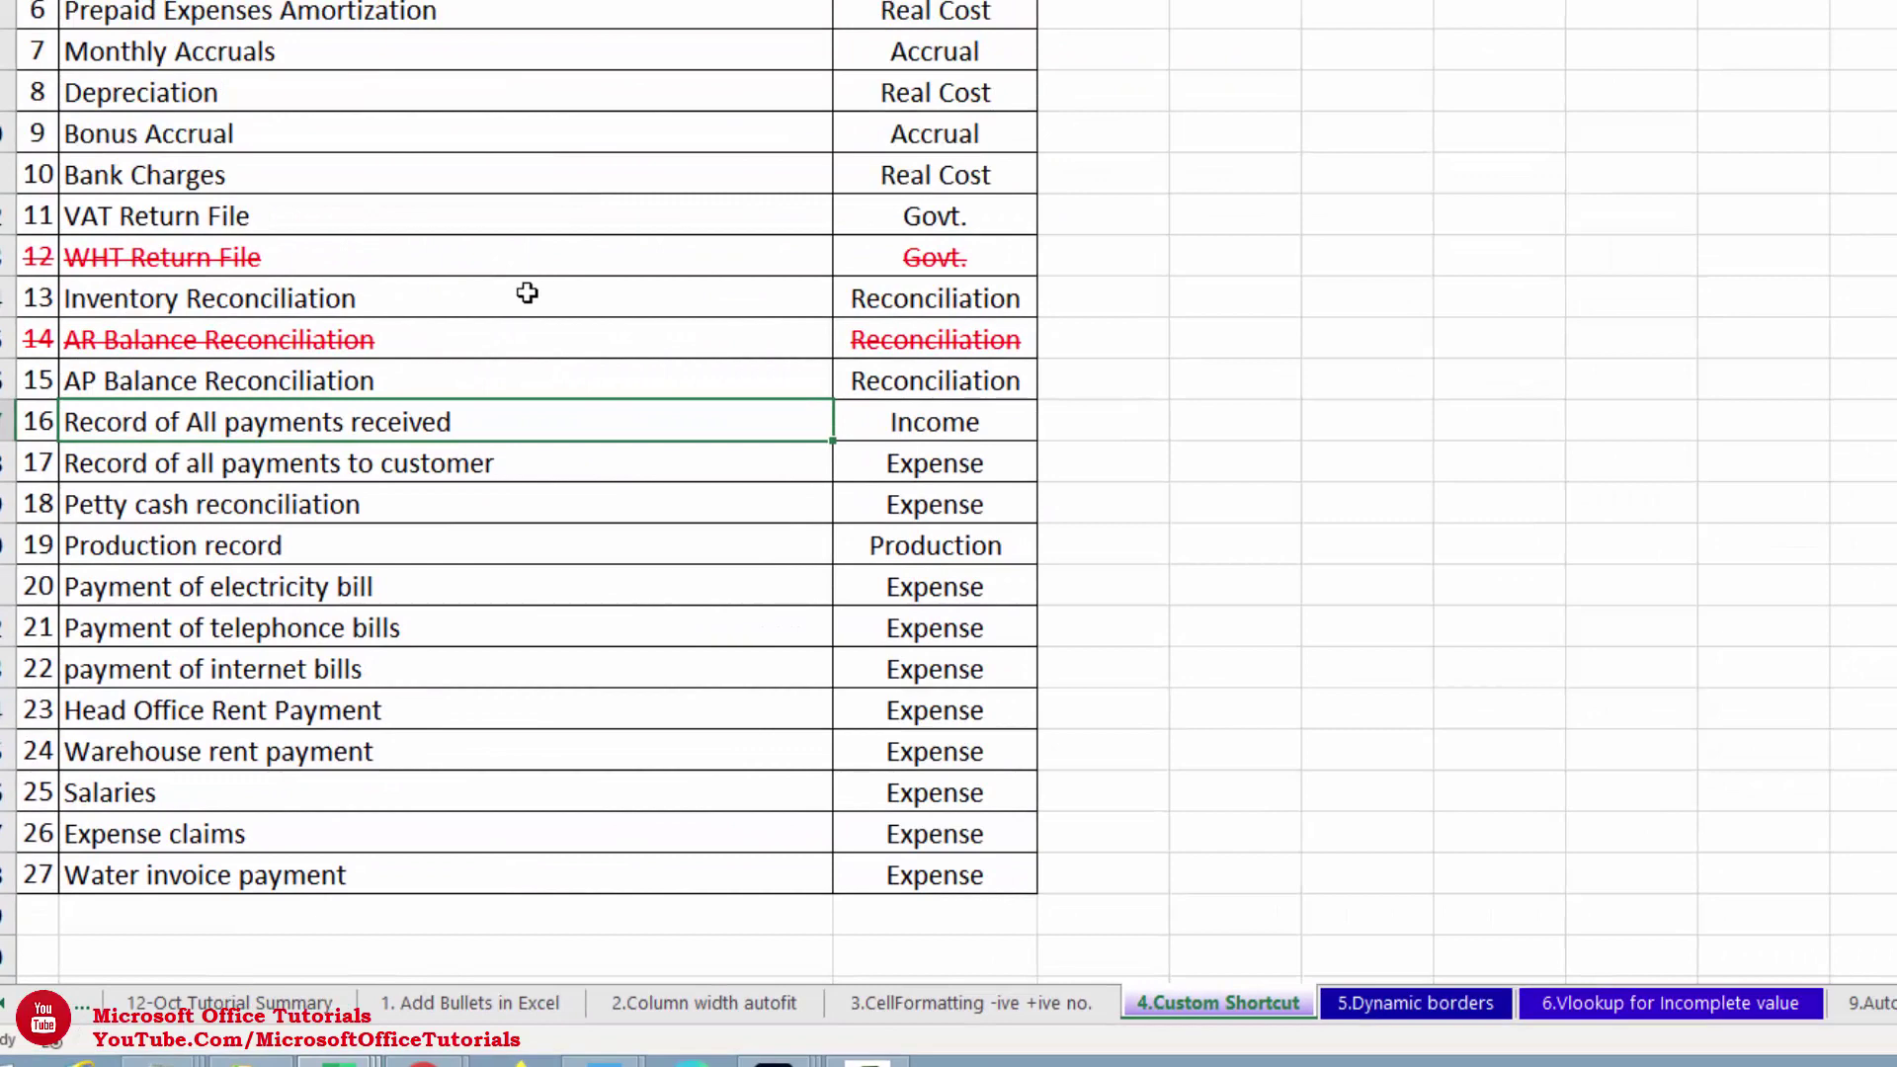
left_click_drag(921, 339, 69, 341)
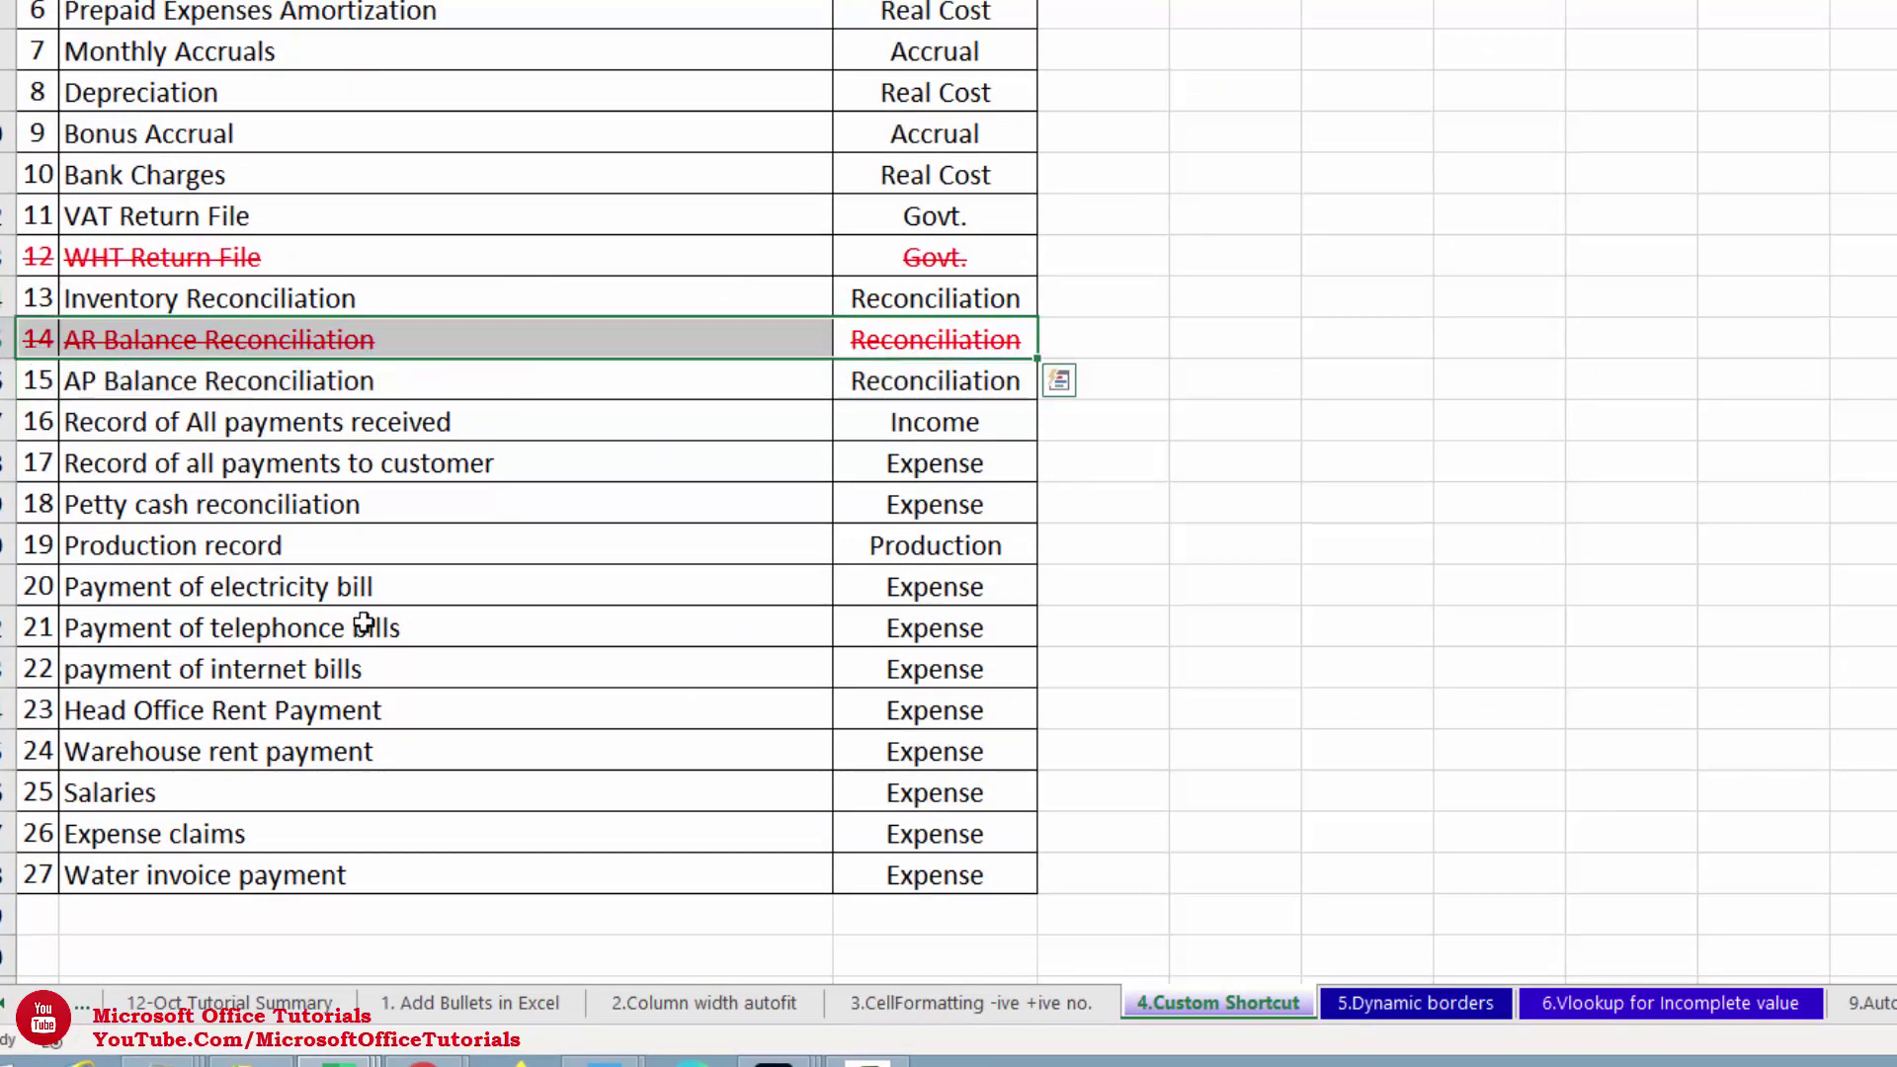
left_click(482, 592)
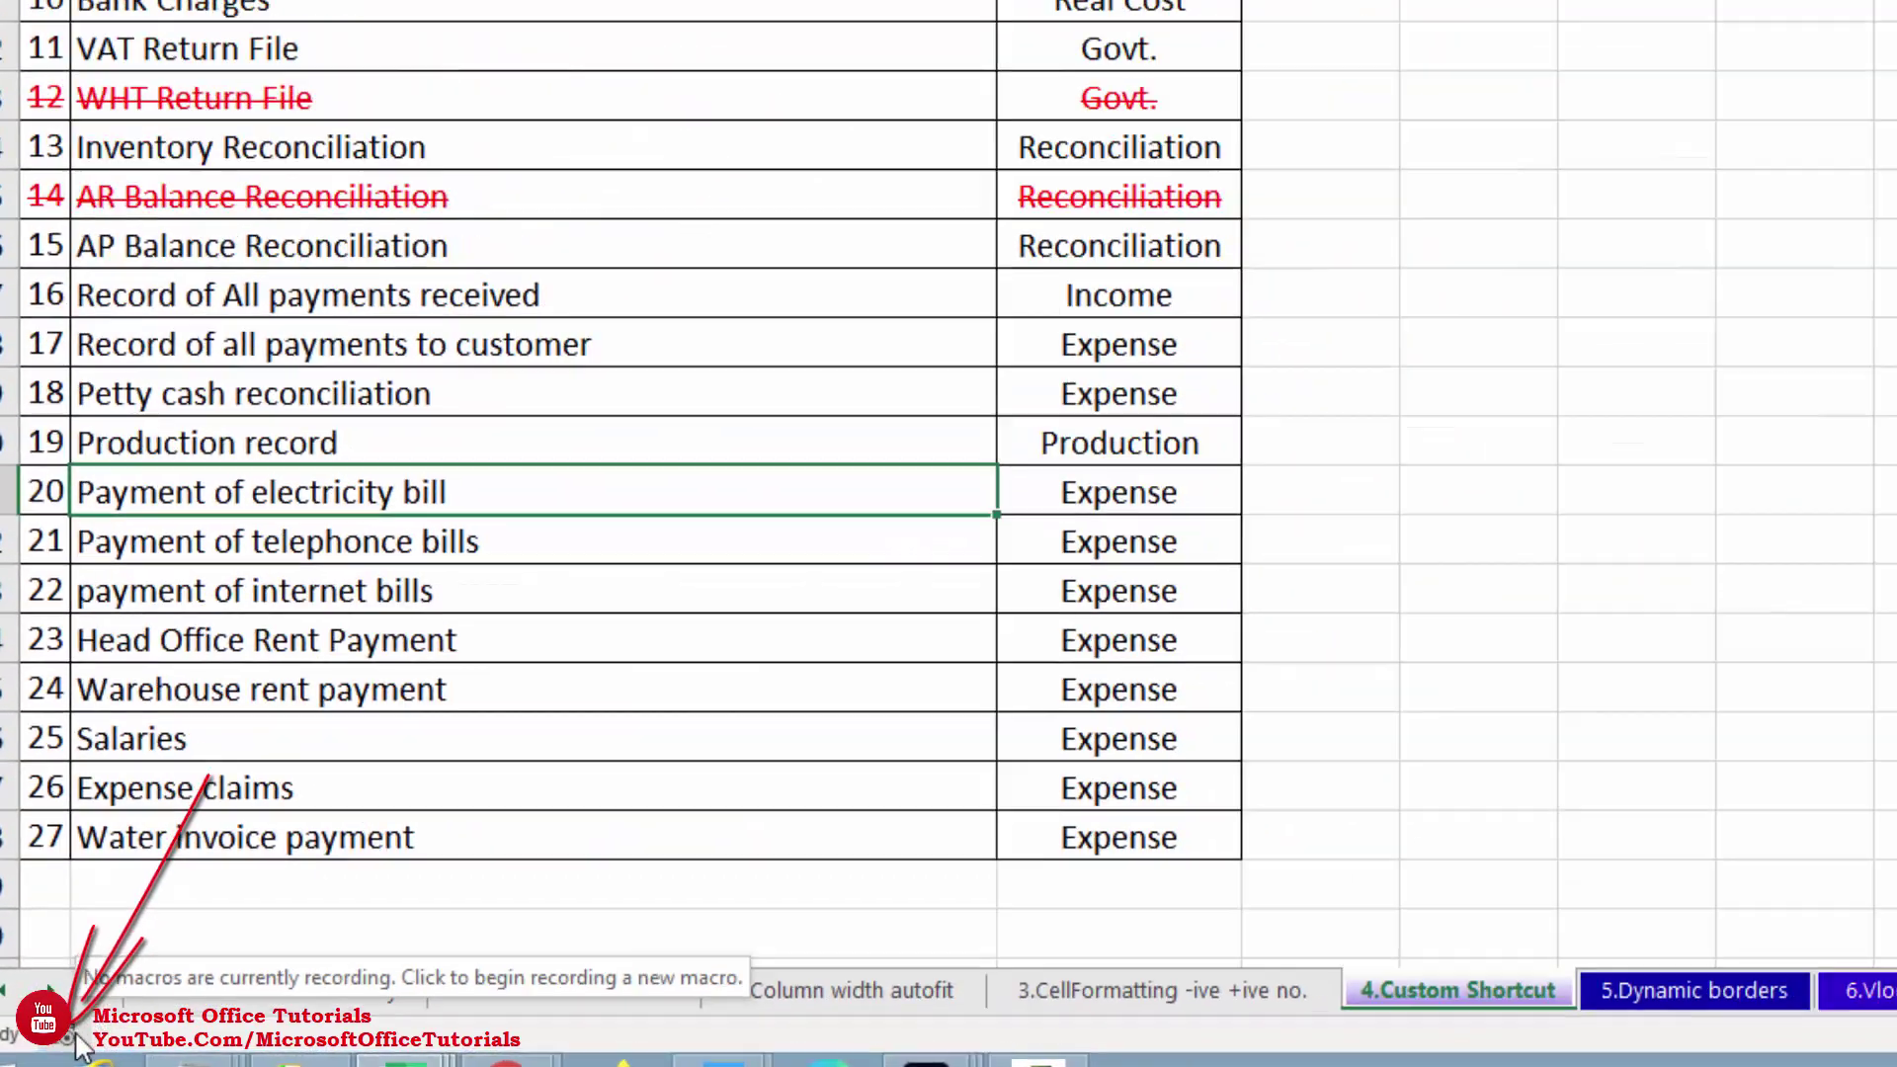
Record a macro named Workdone, described 'for work done', with shortcut Ctrl+Shift+C
left_click(59, 1038)
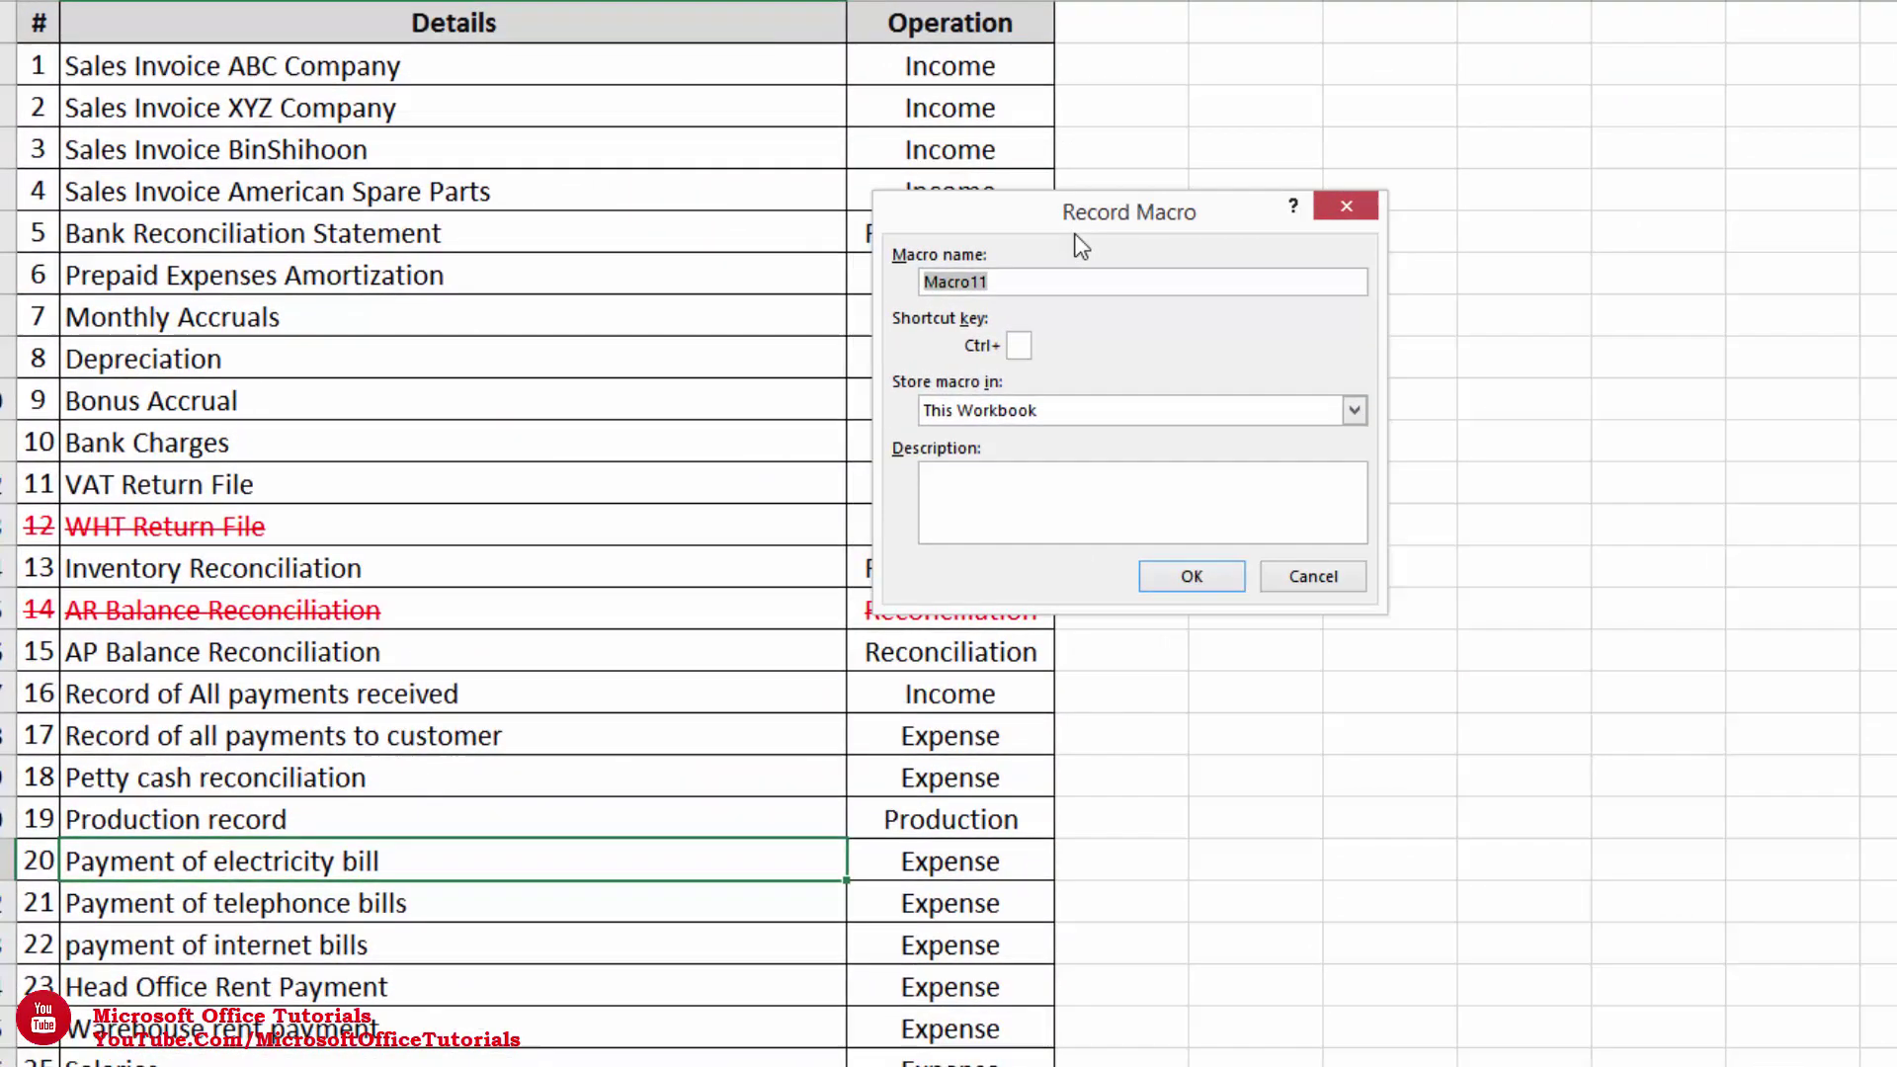
type("Workdone")
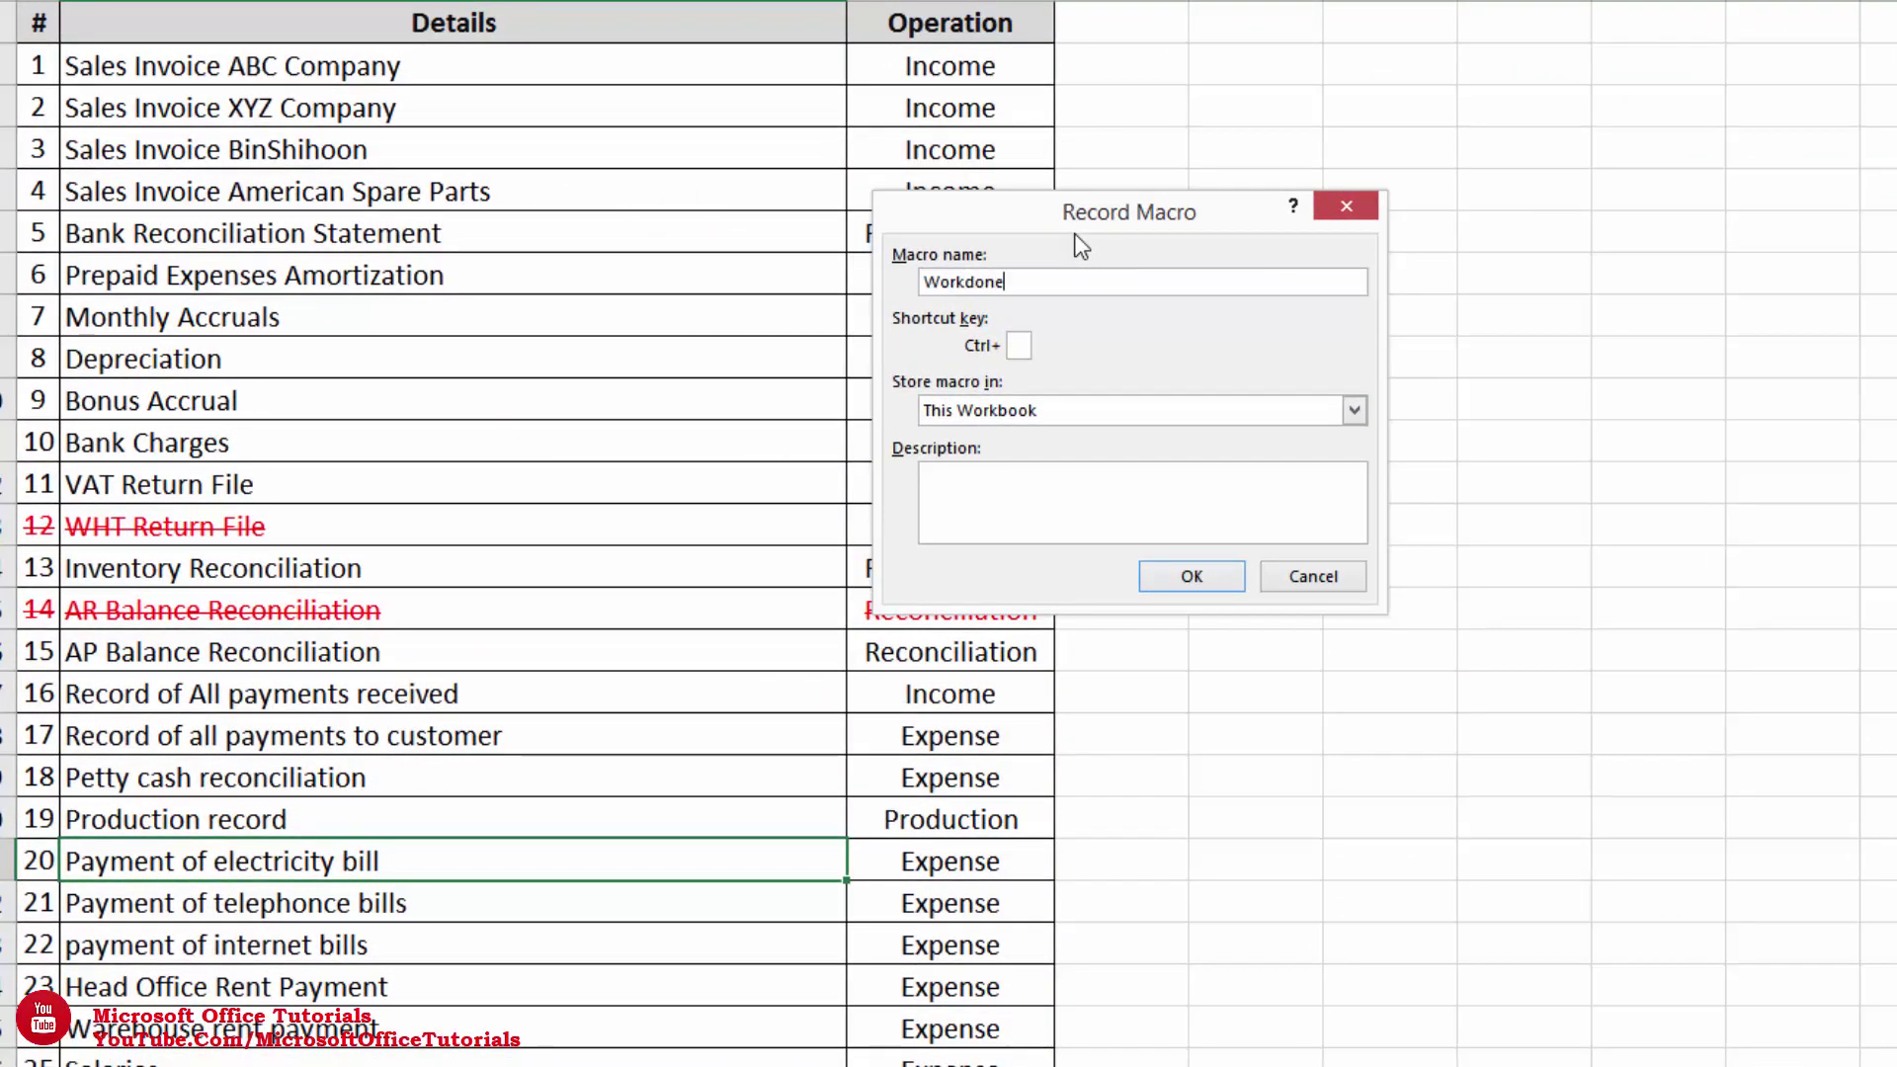
left_click(1014, 495)
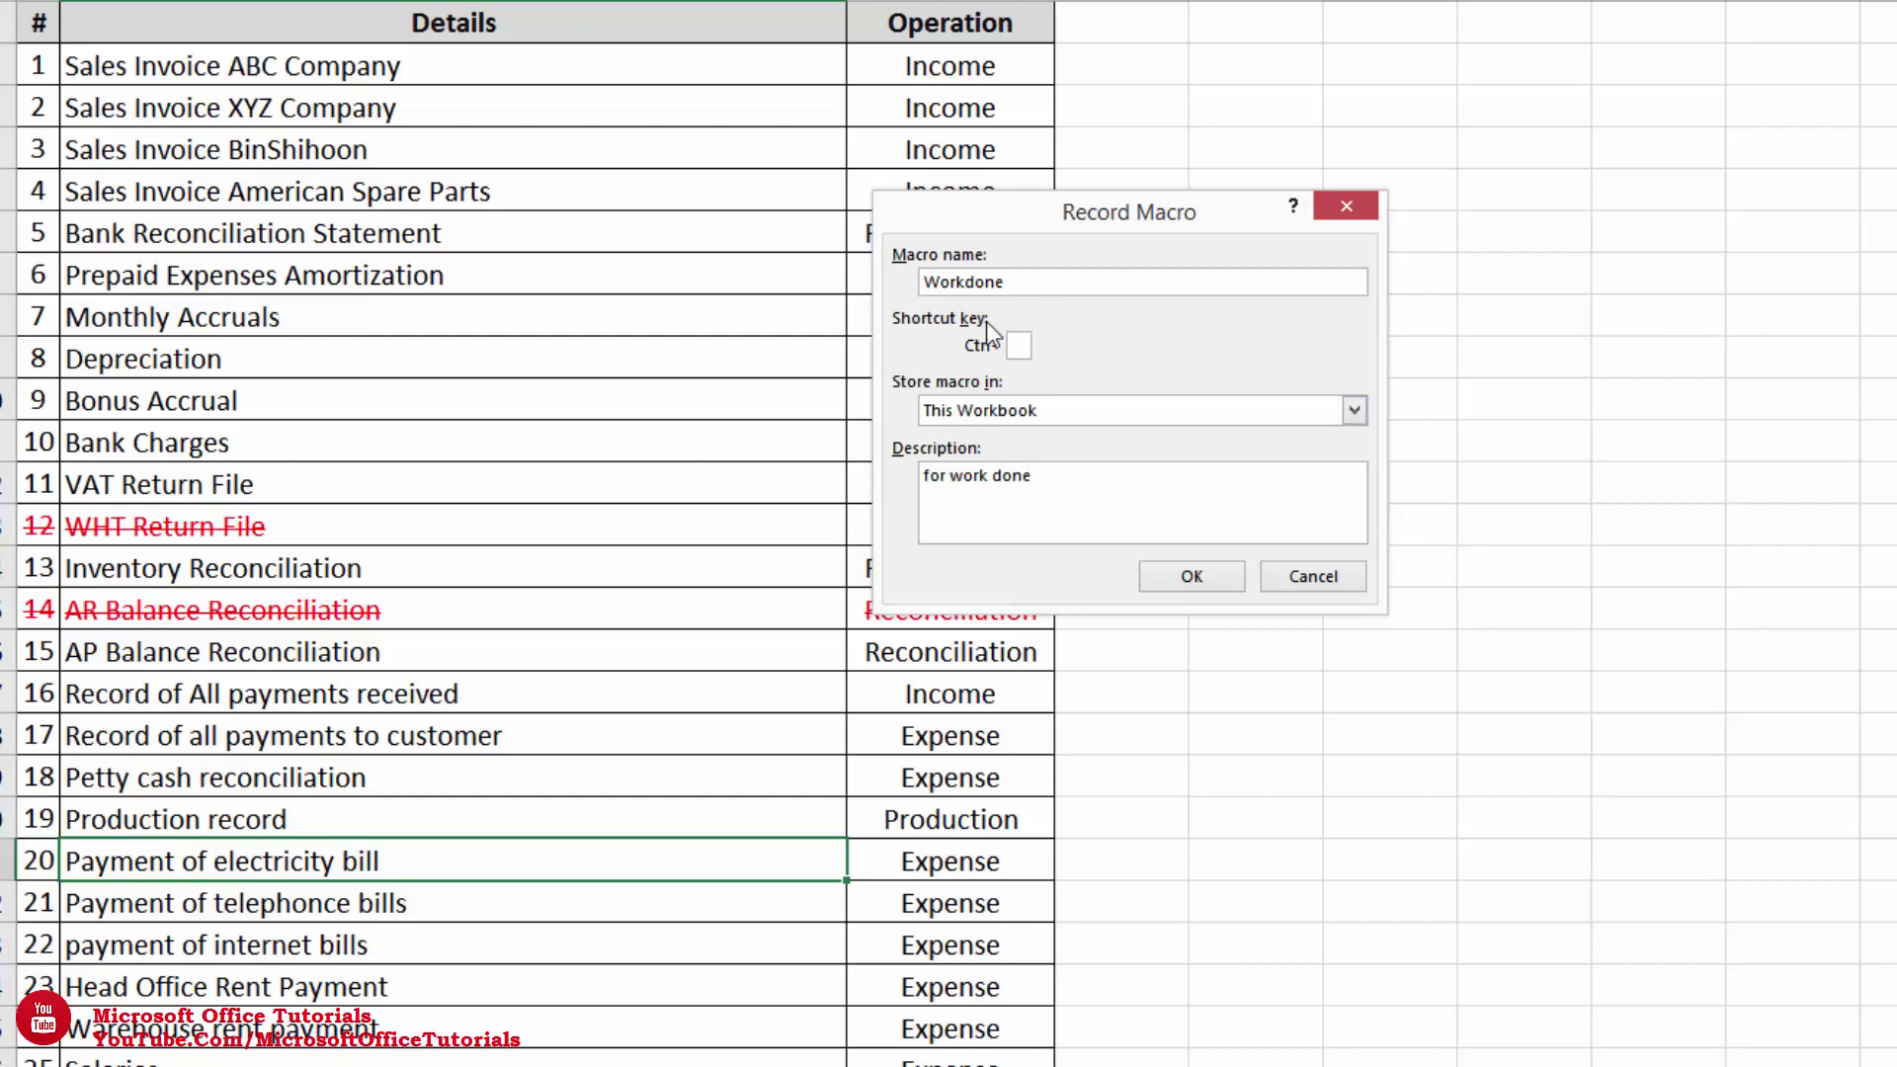
left_click(1021, 341)
key("shift+c")
Strike through the 'Payment of electricity bill' entry and turn it red while the macro records
left_click(1192, 582)
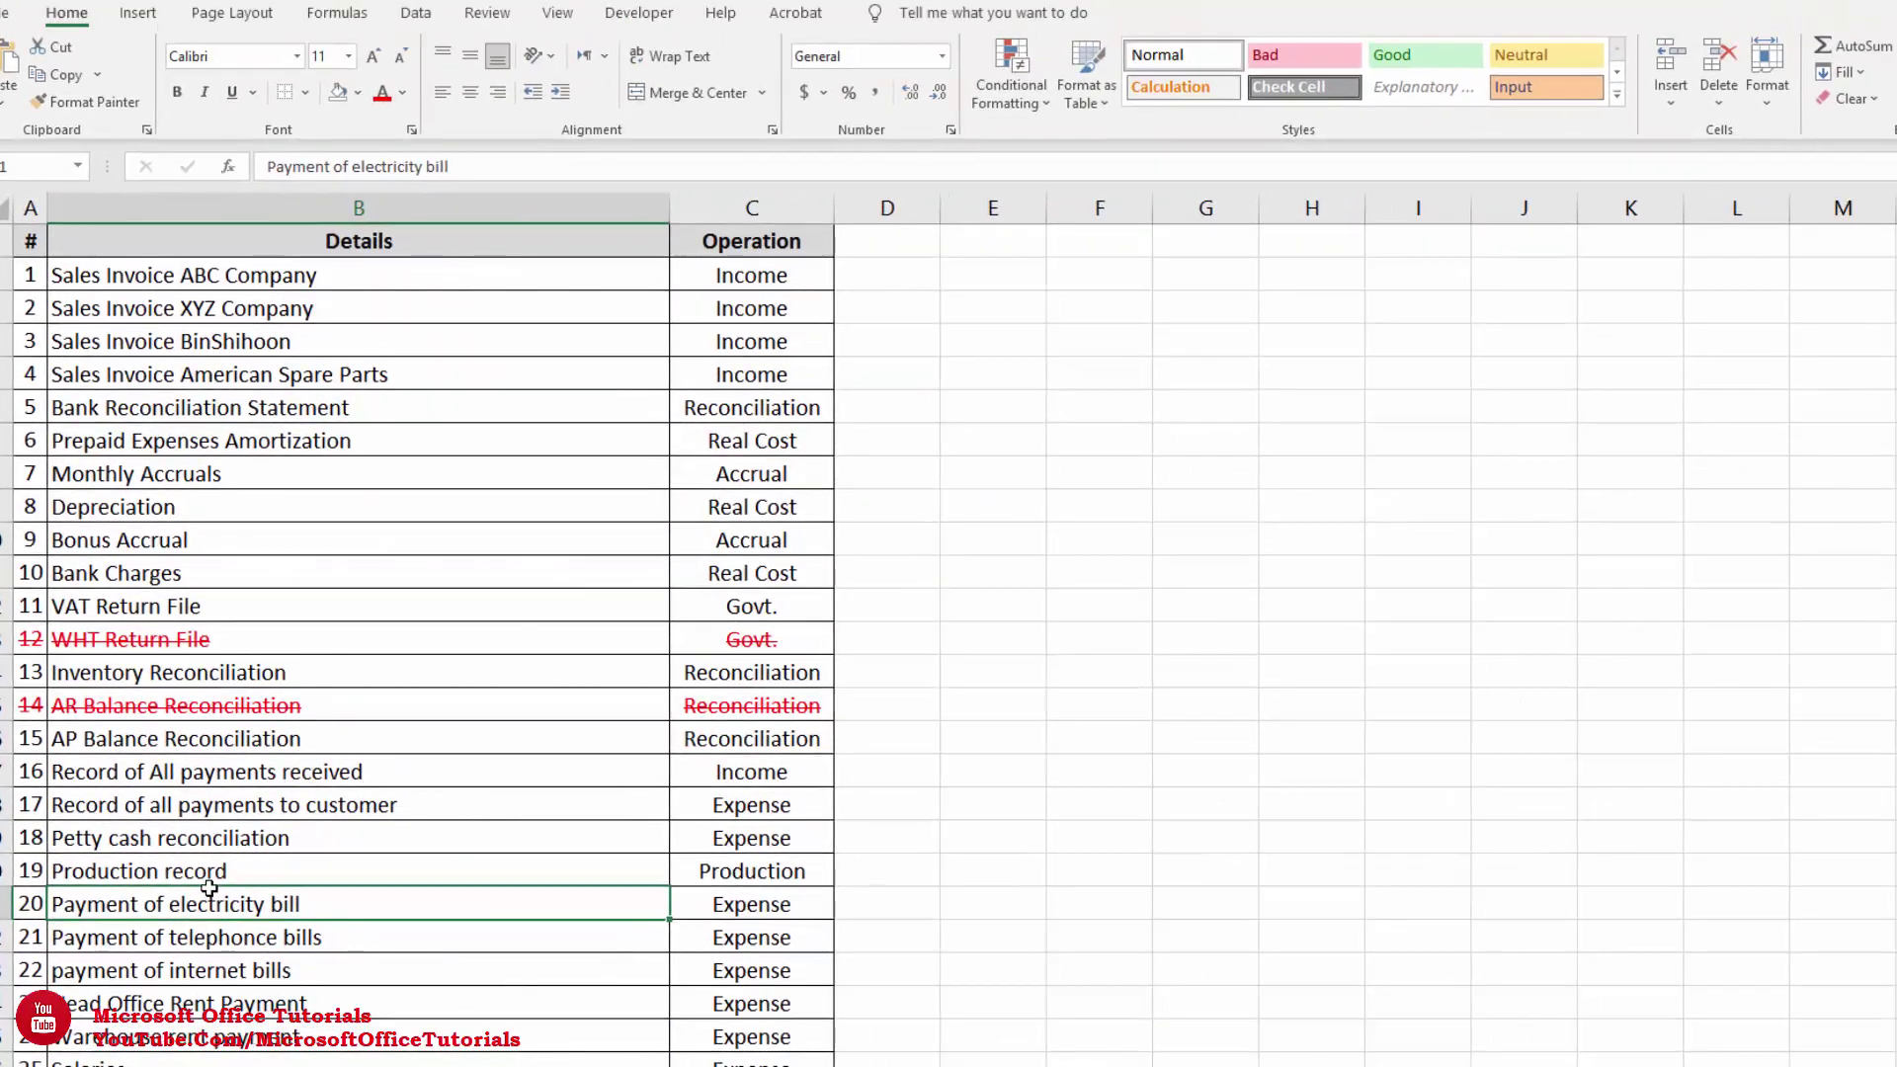
key("ctrl+5")
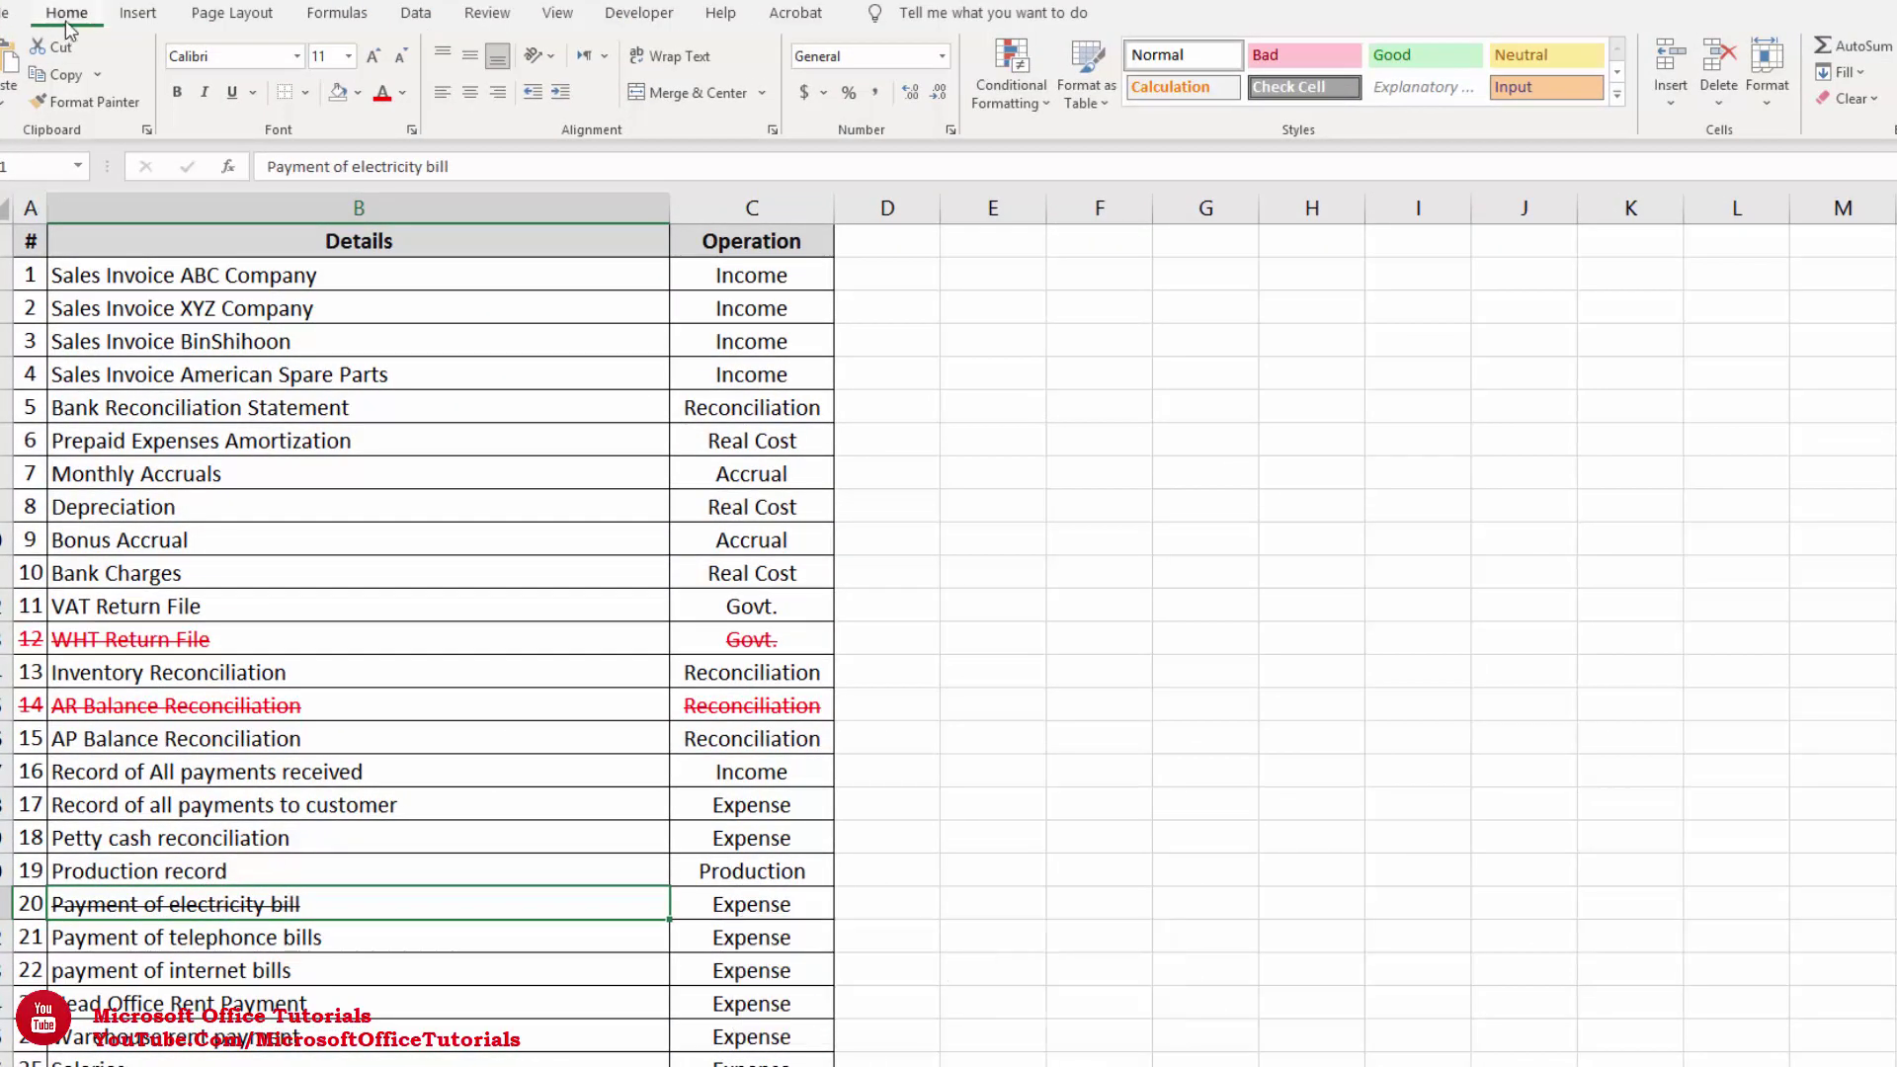
left_click(402, 92)
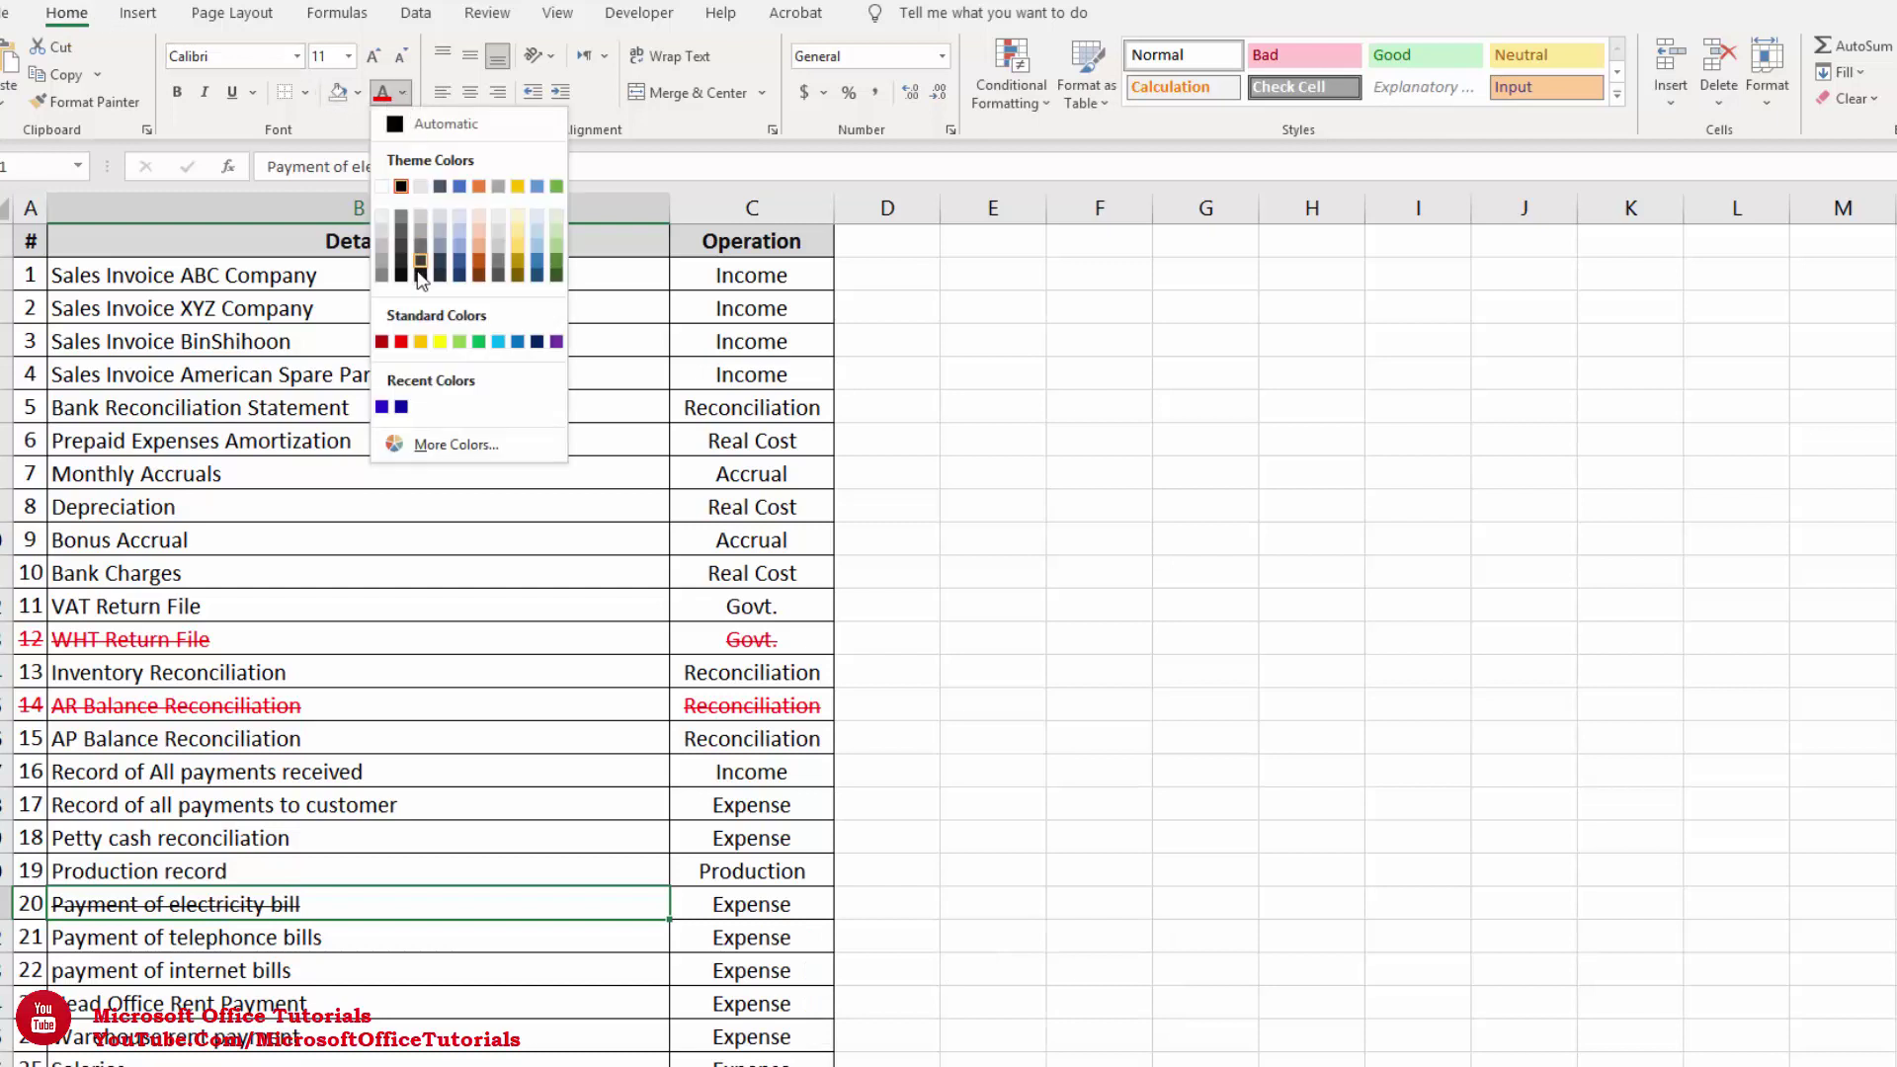
left_click(402, 342)
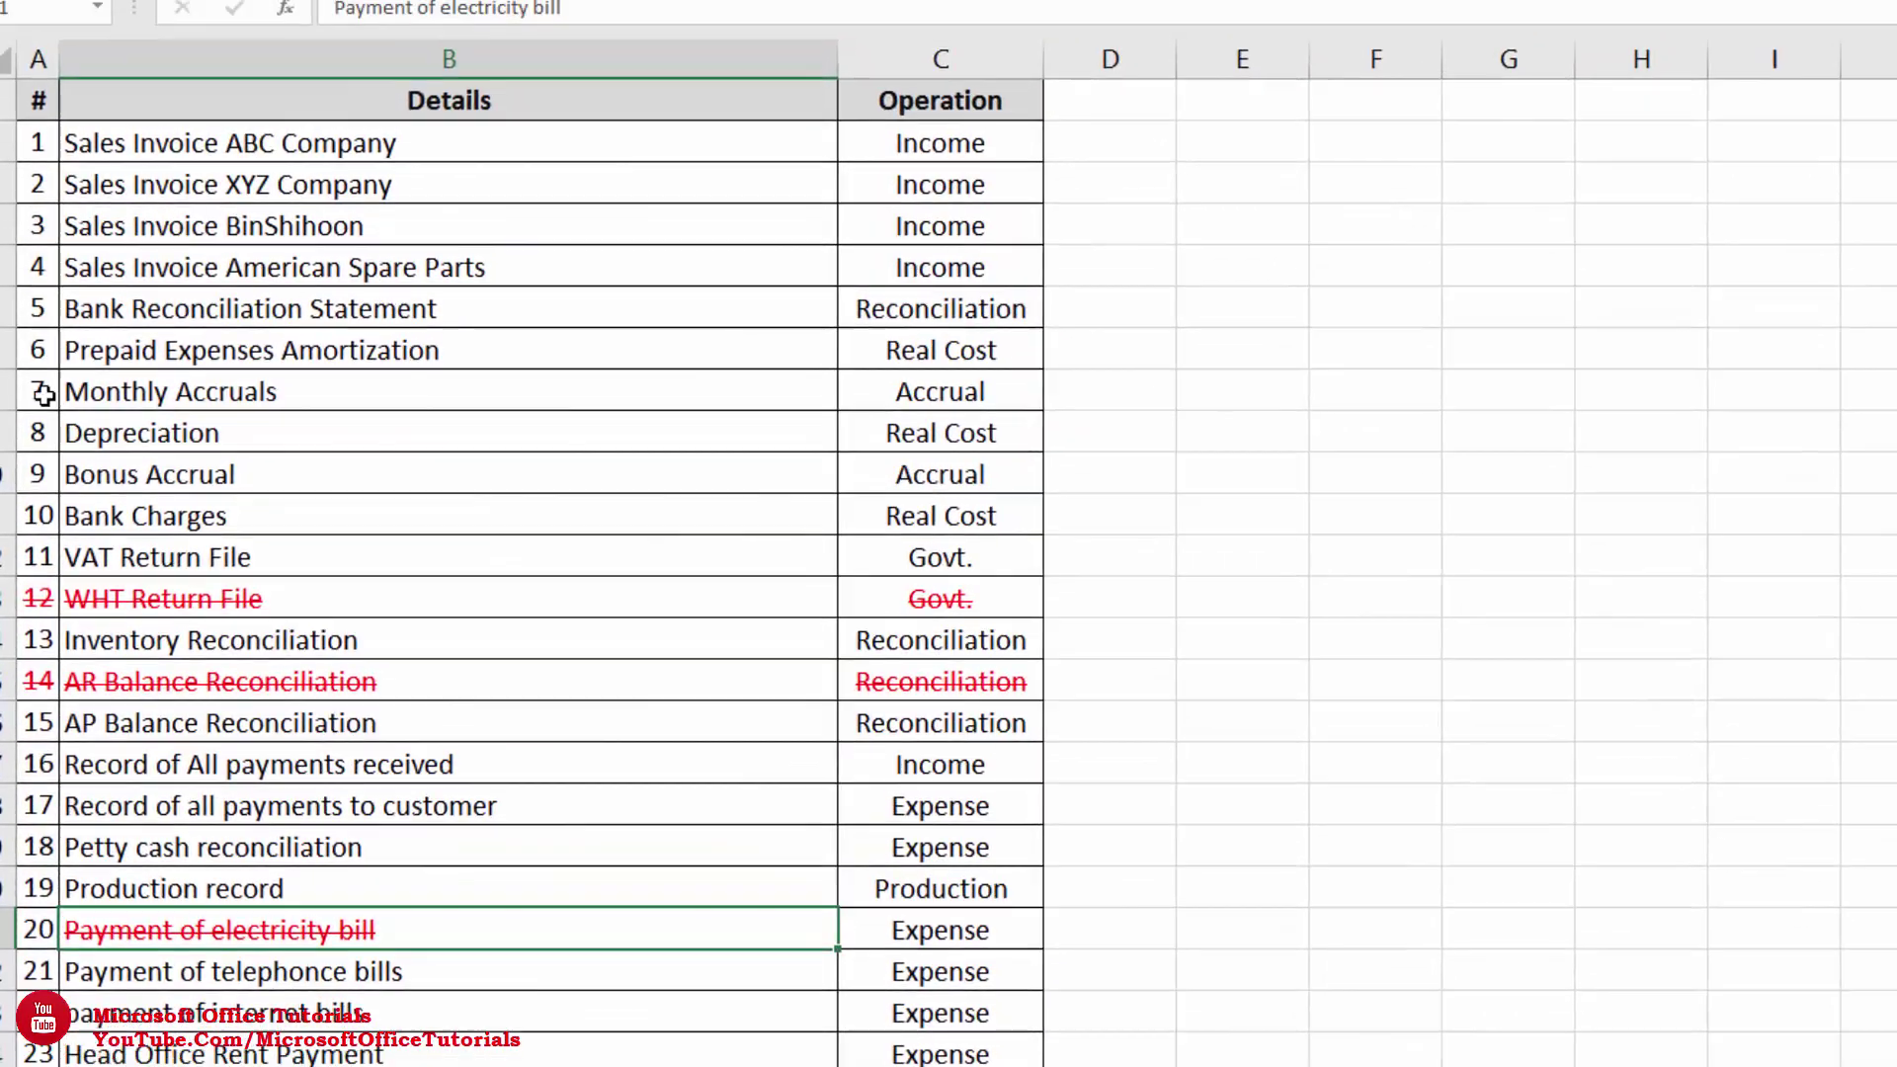
Apply the Ctrl+Shift+C red strikethrough to Monthly Accruals (row 7), rows 4–5 and rows 17–18
left_click(52, 97)
left_click_drag(54, 393, 894, 390)
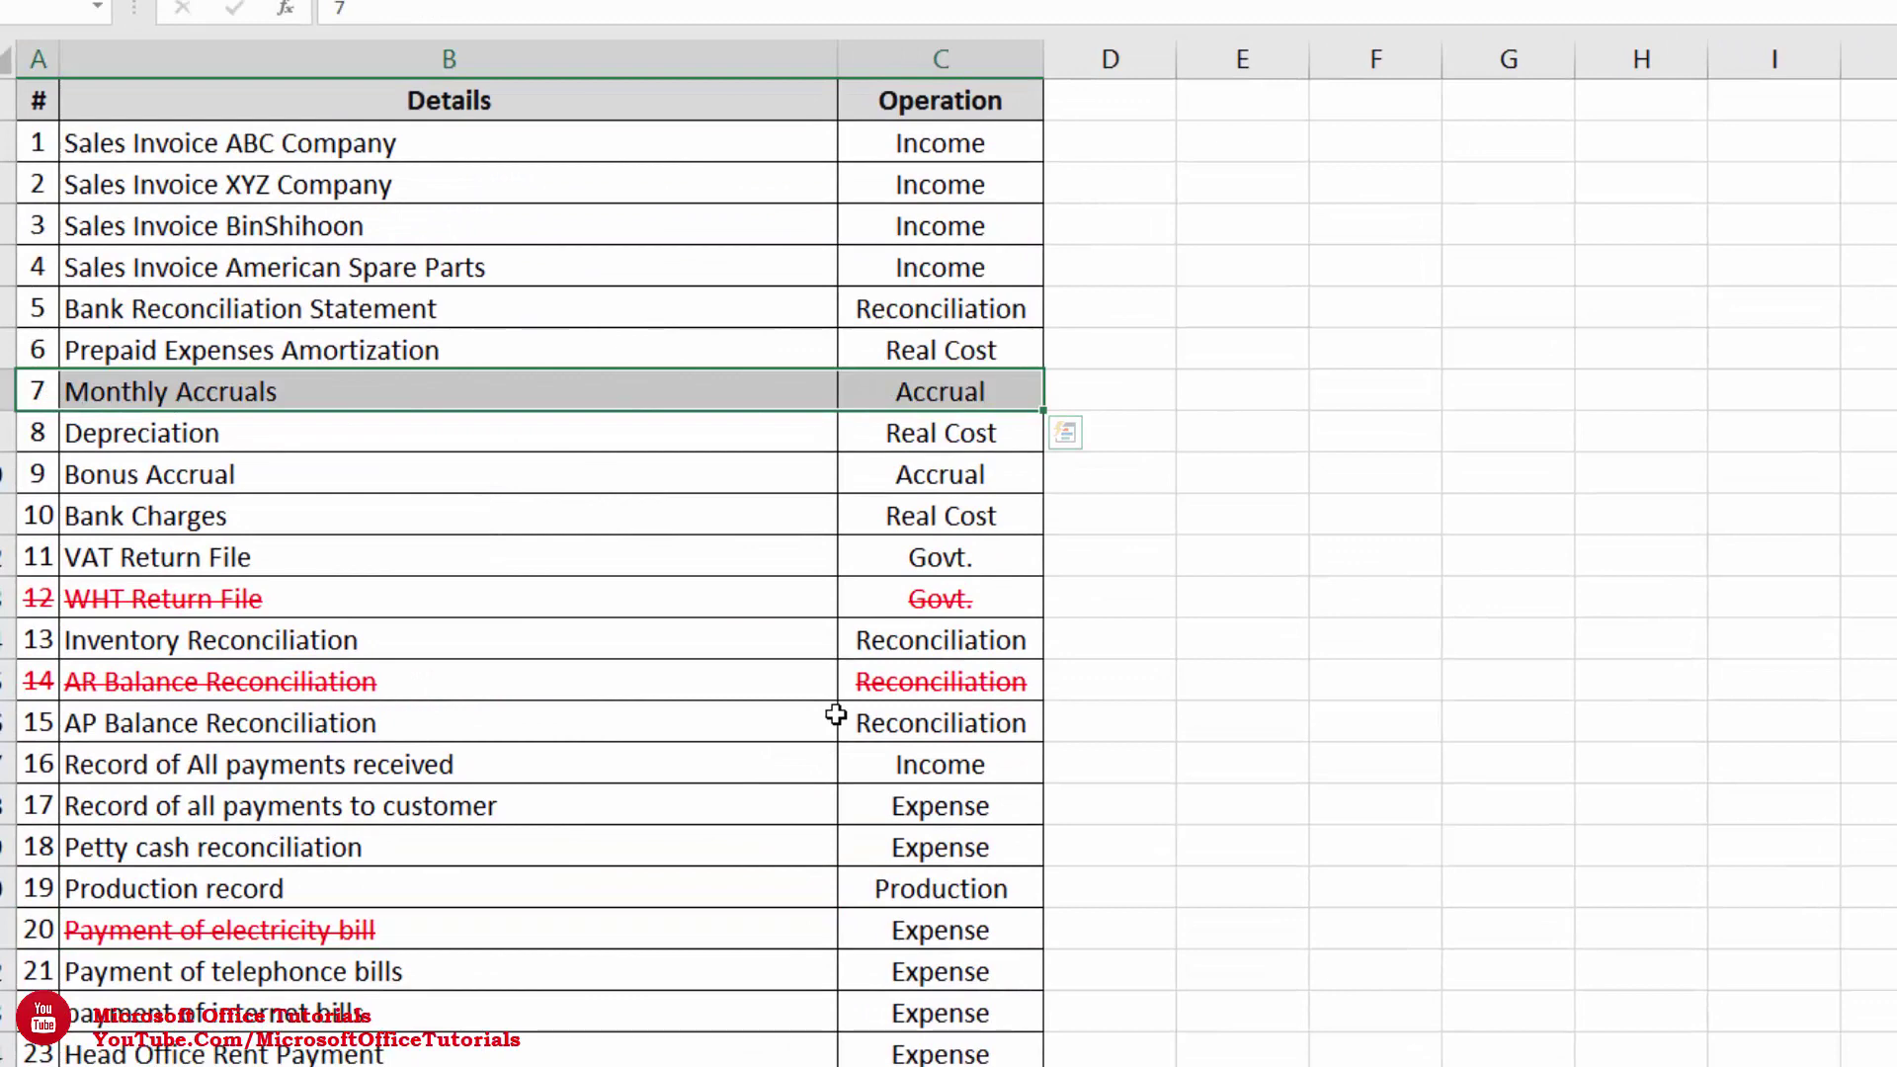
key("ctrl+shift+c")
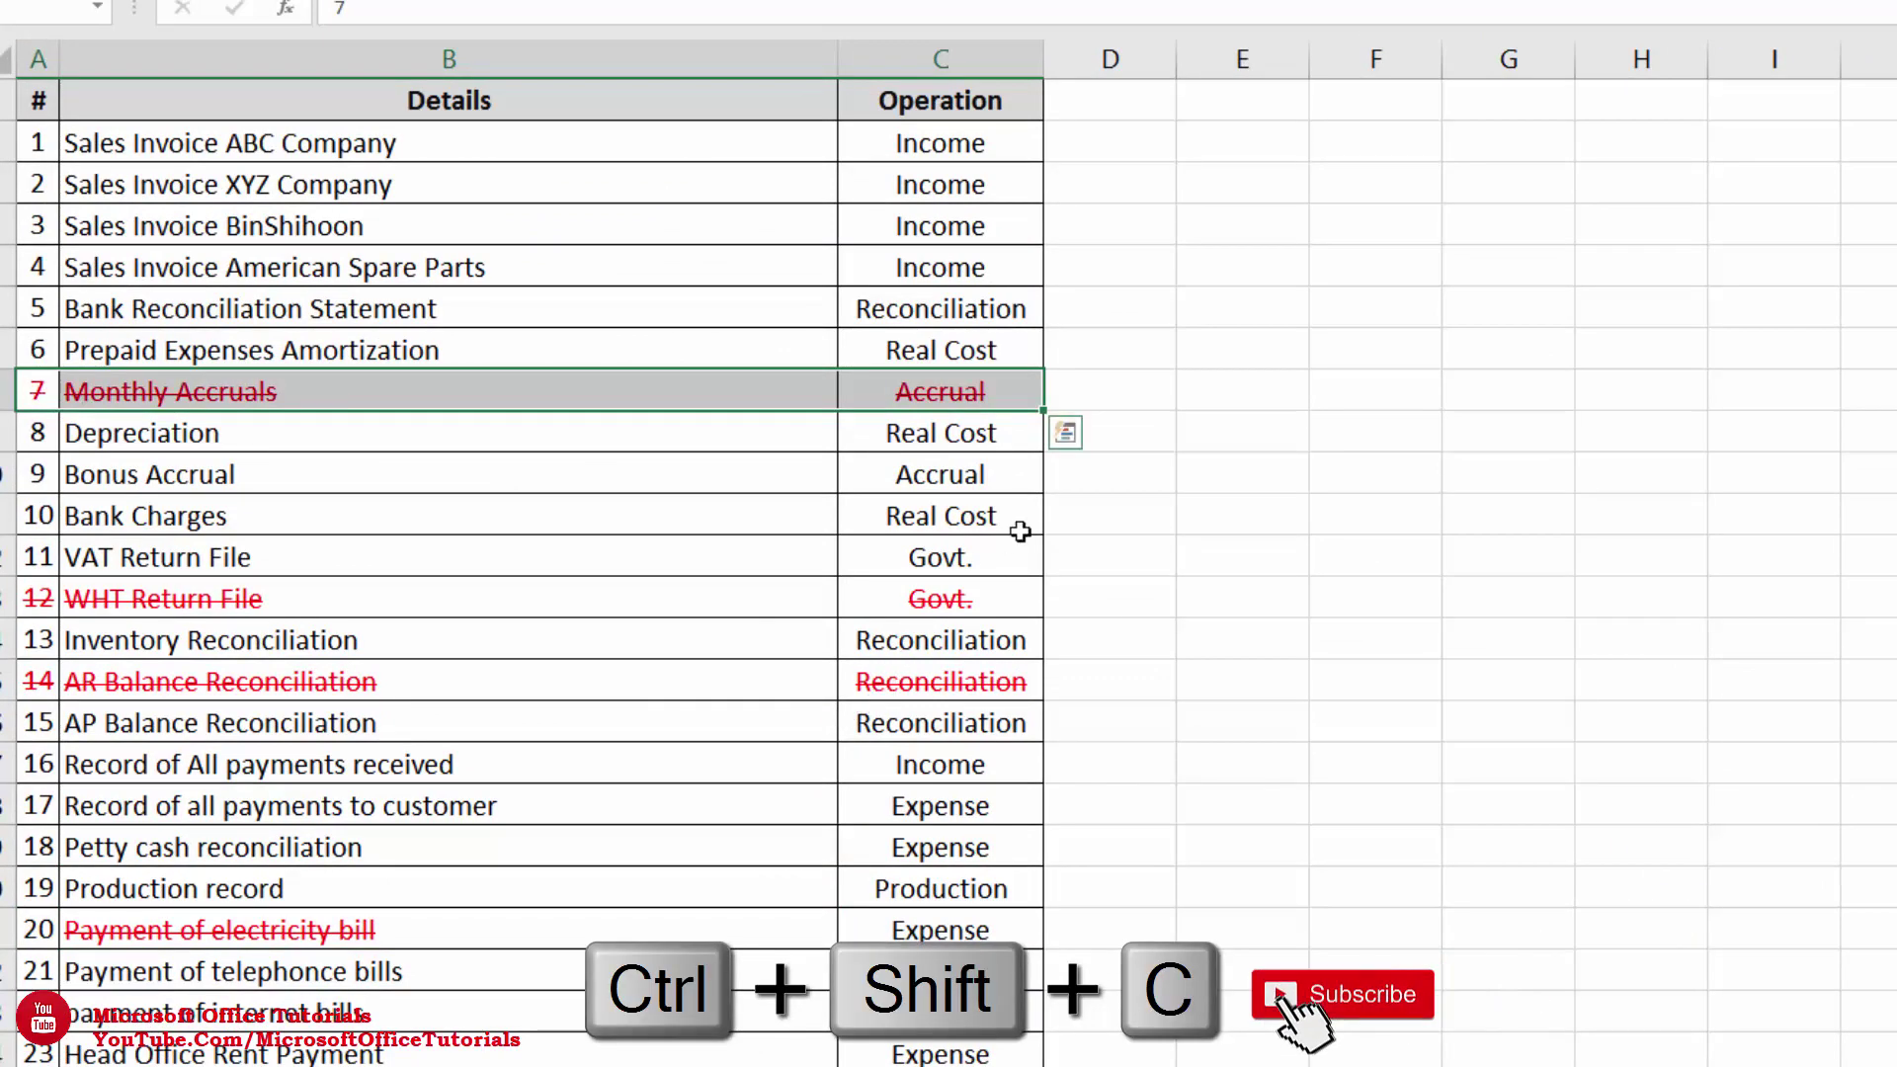
left_click_drag(978, 267, 39, 314)
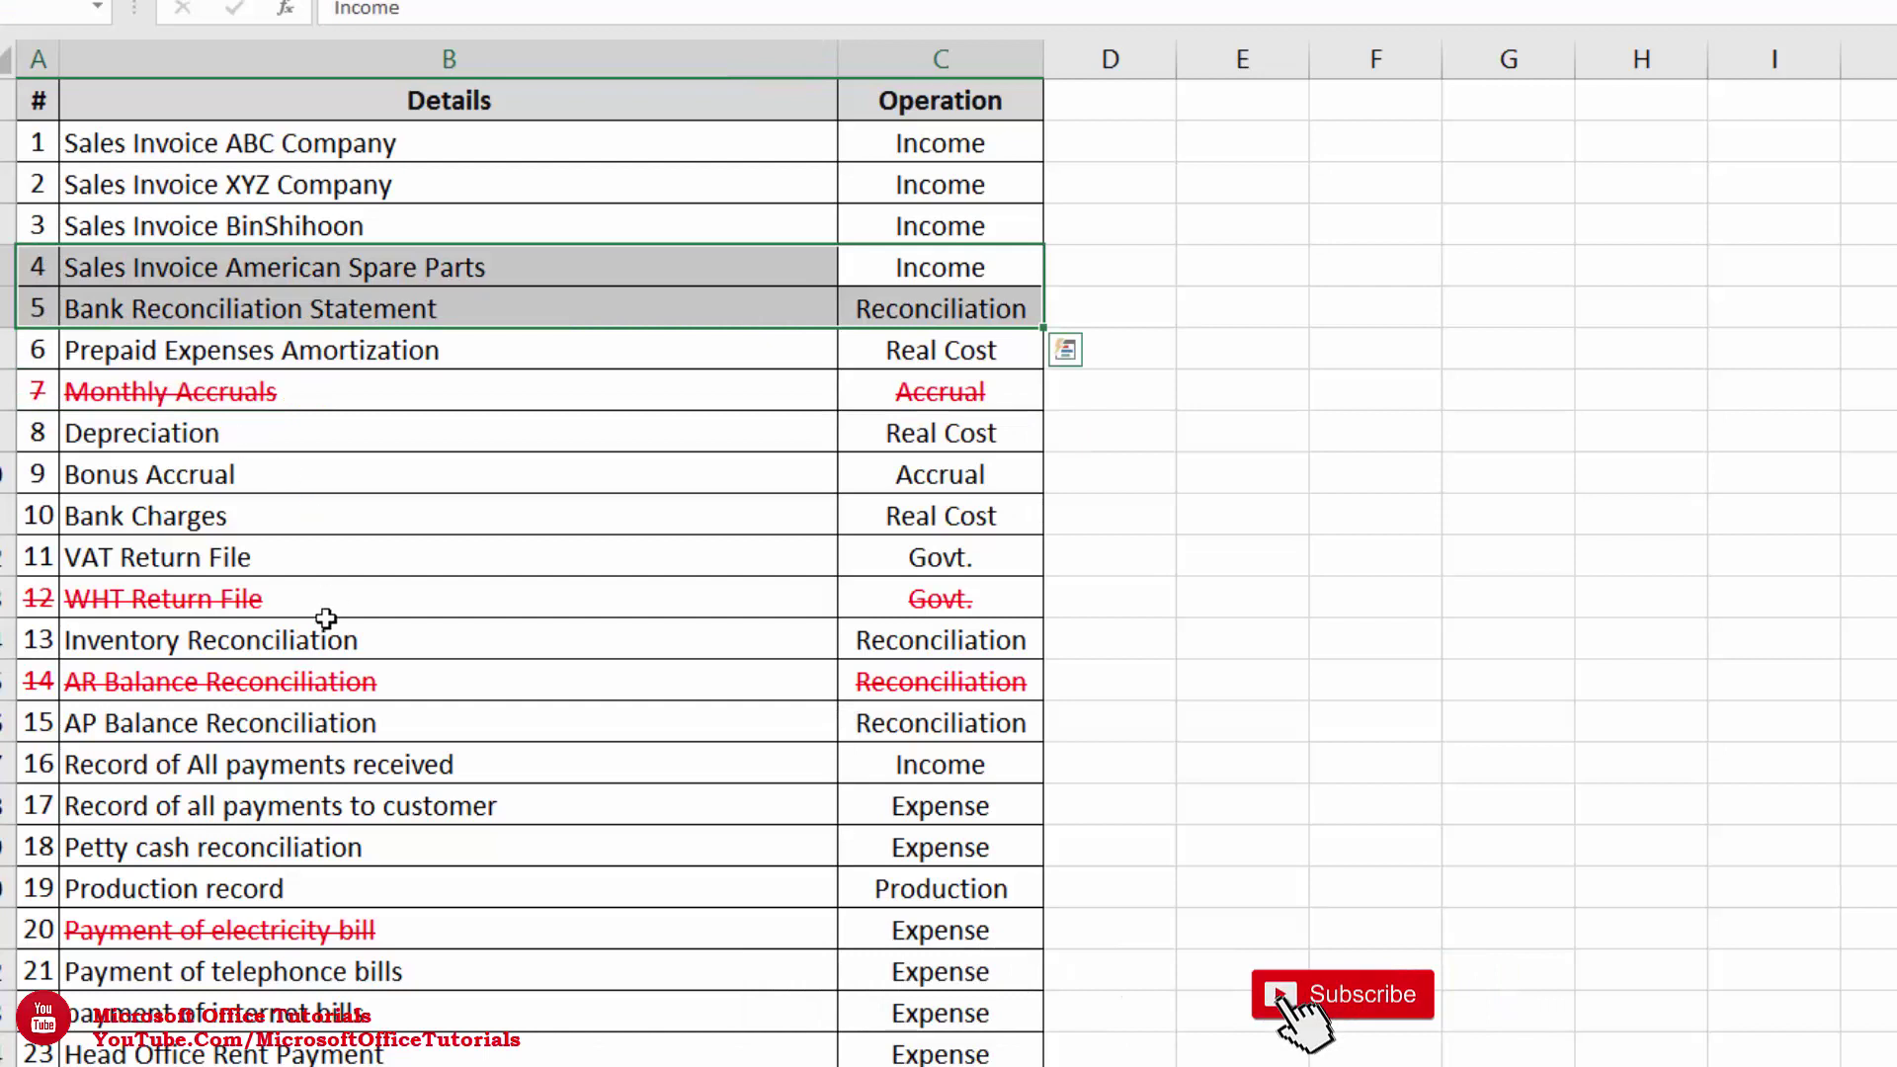
key("ctrl+shift+c")
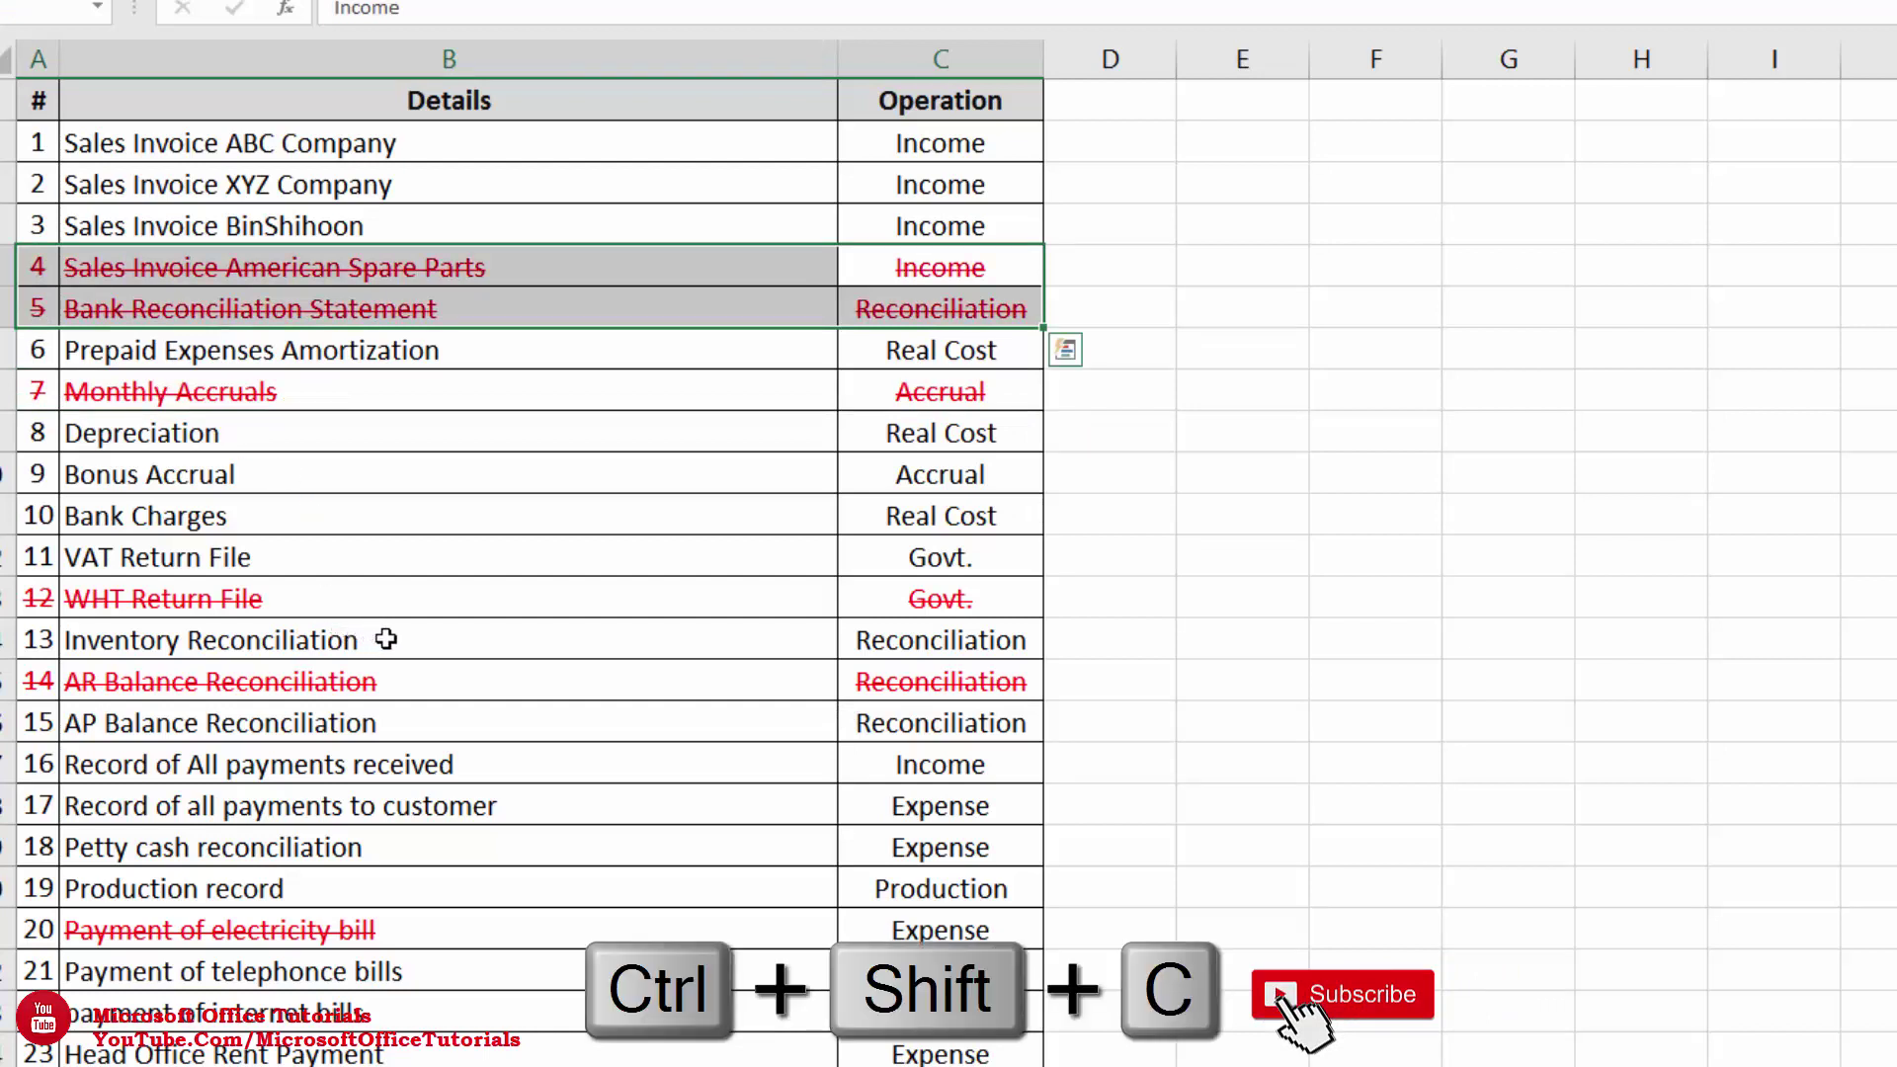
left_click(994, 501)
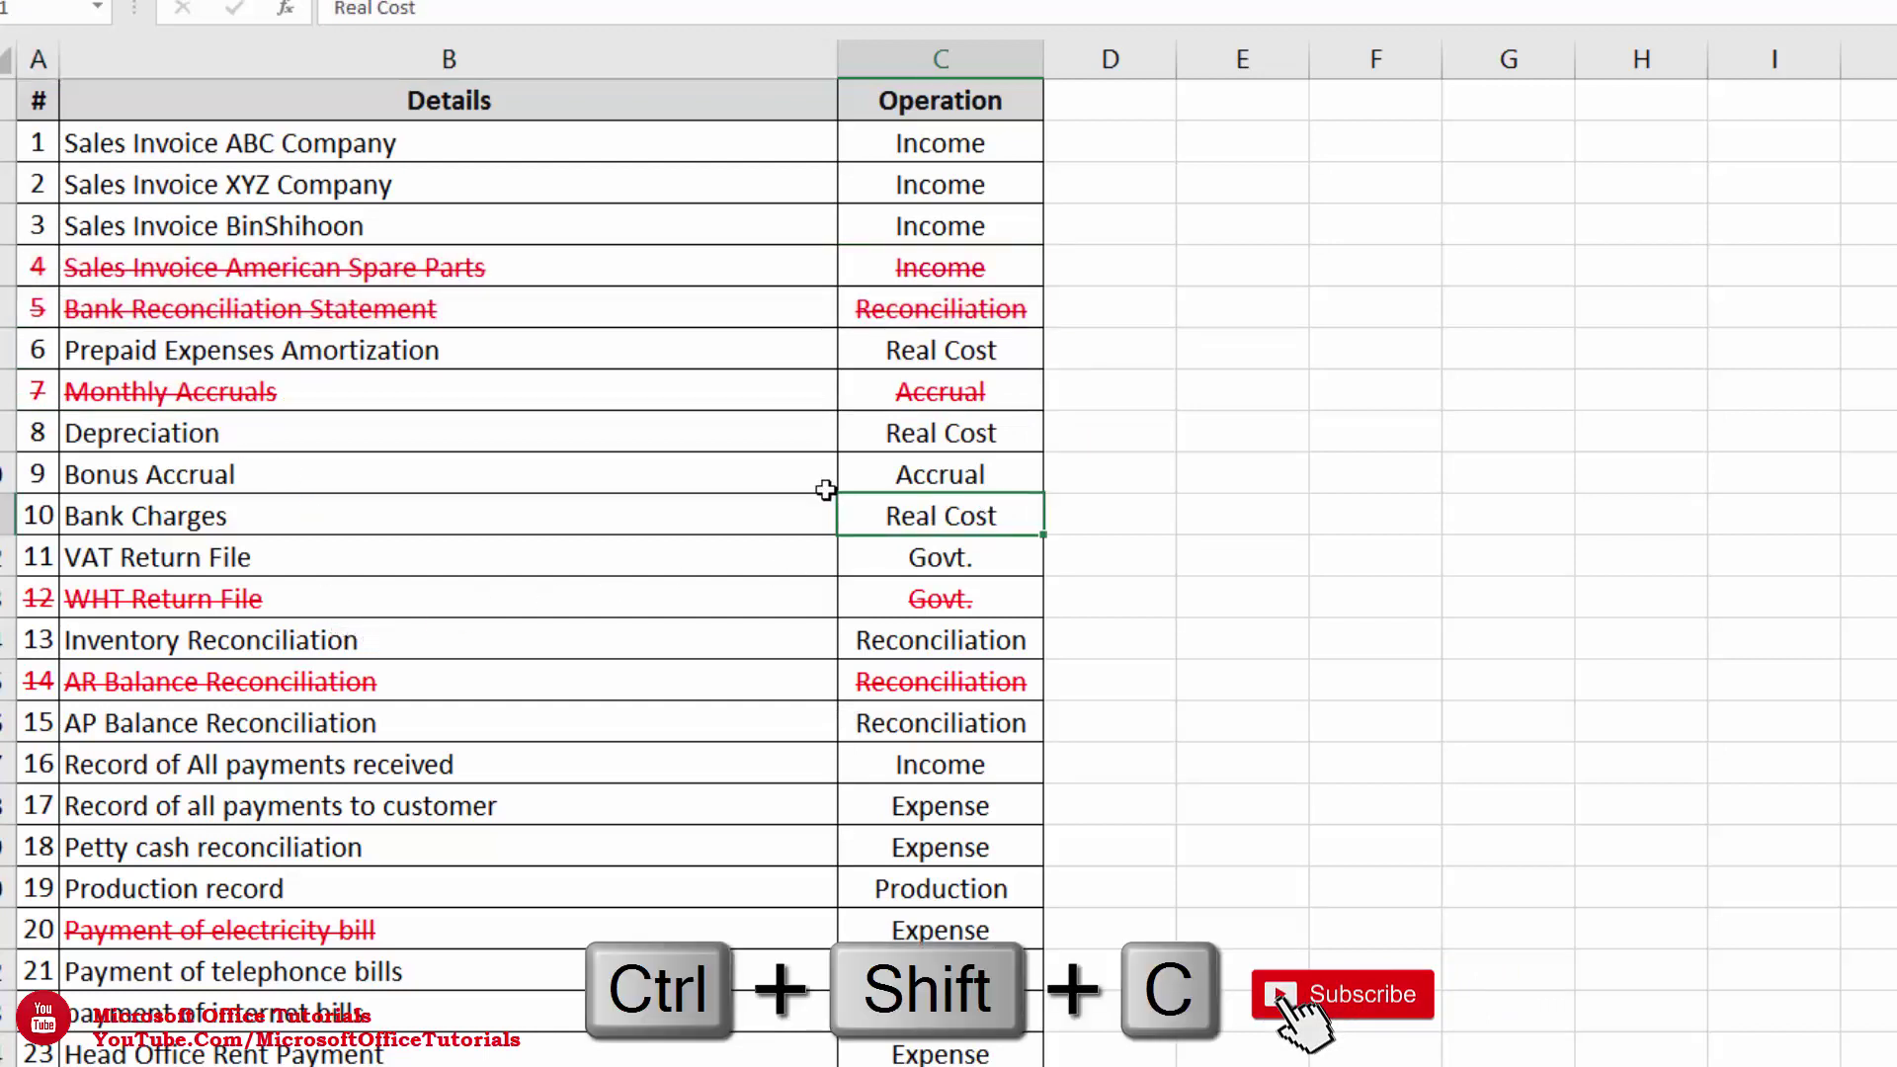
left_click_drag(898, 395, 22, 391)
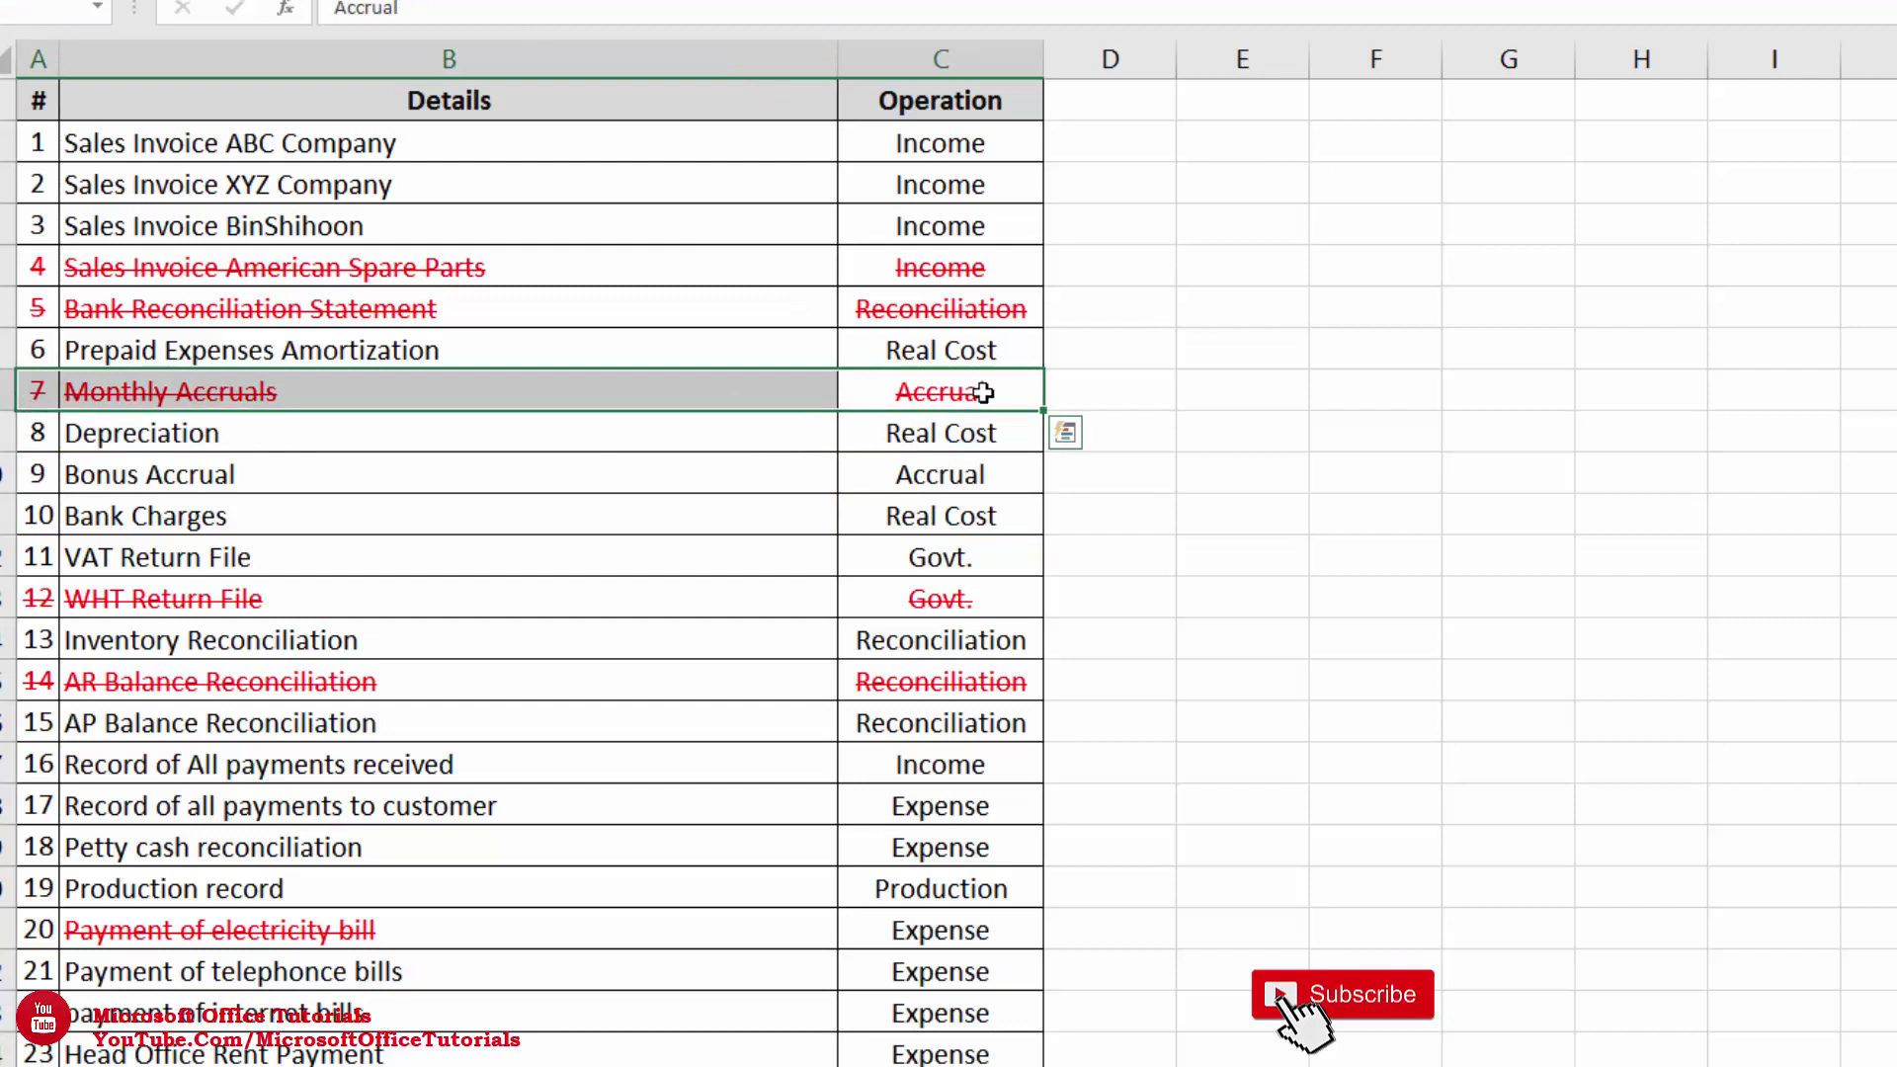
left_click_drag(978, 840, 32, 787)
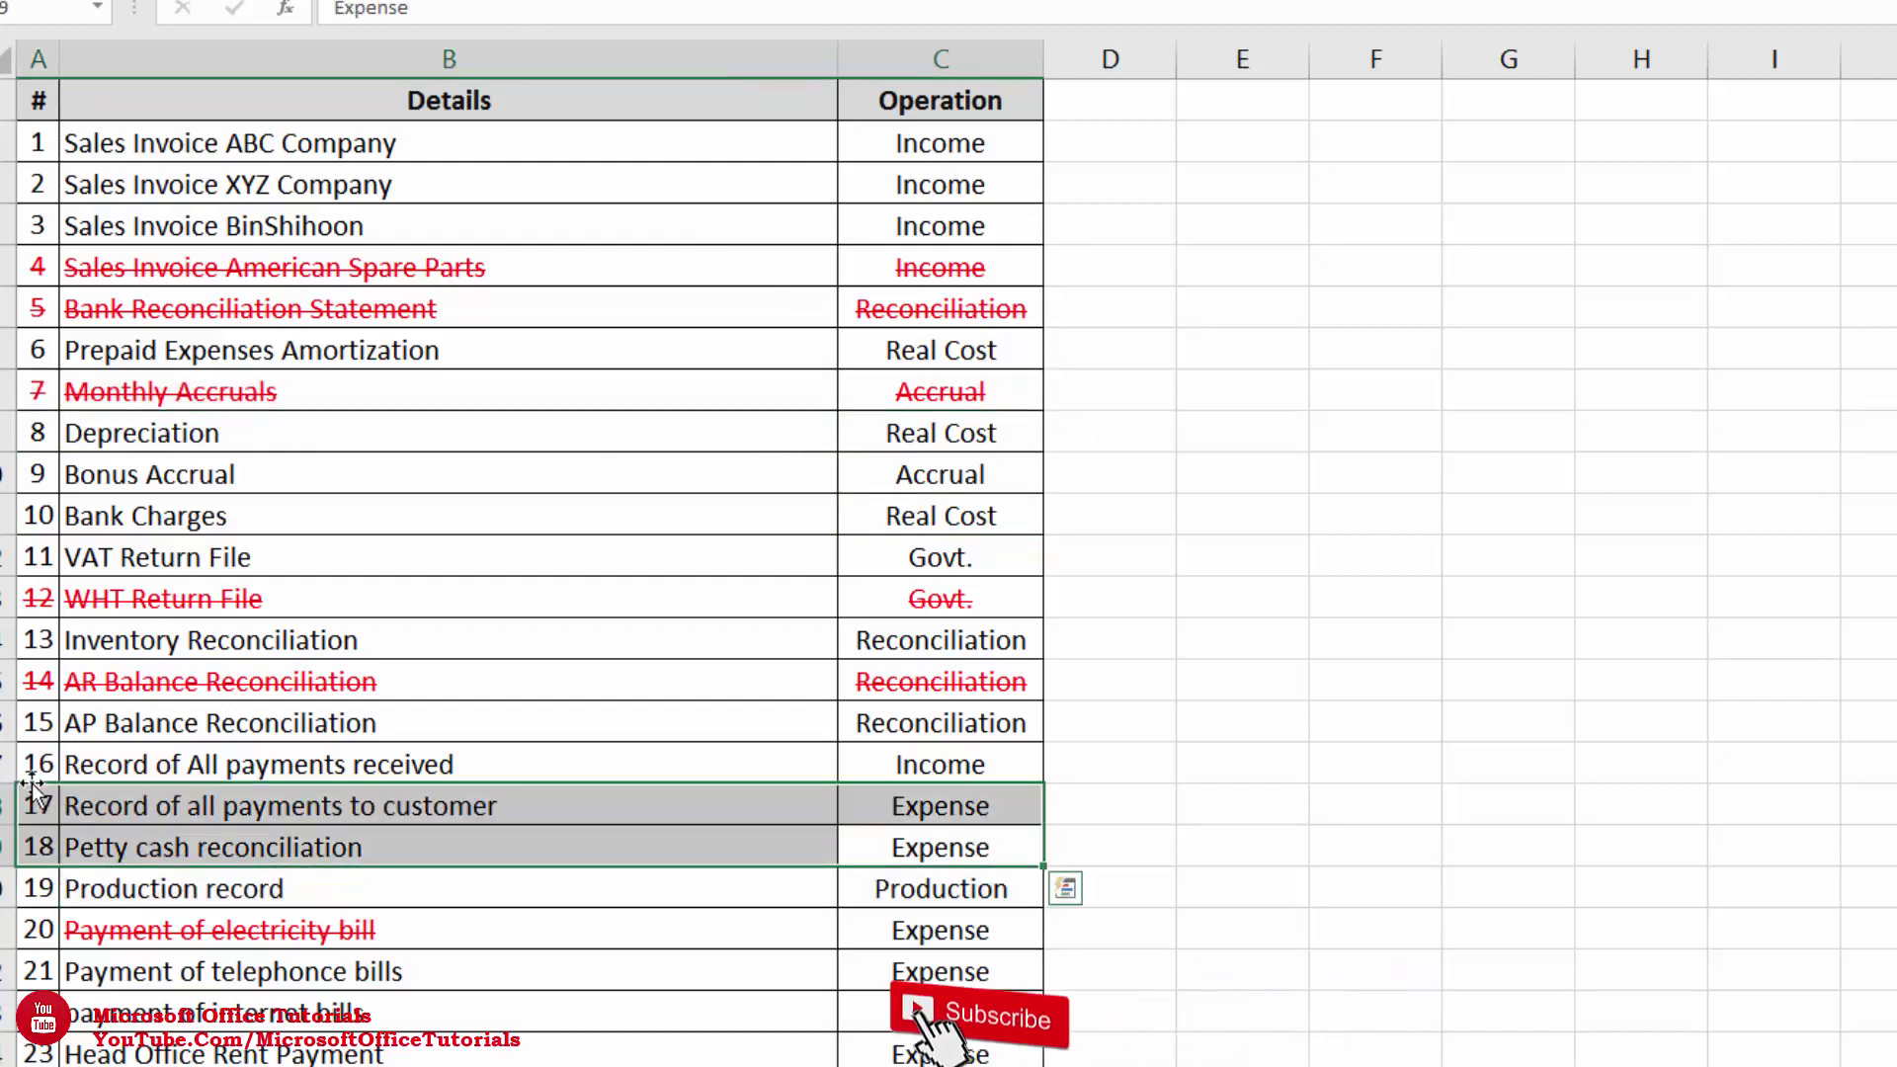
key("ctrl+shift+c")
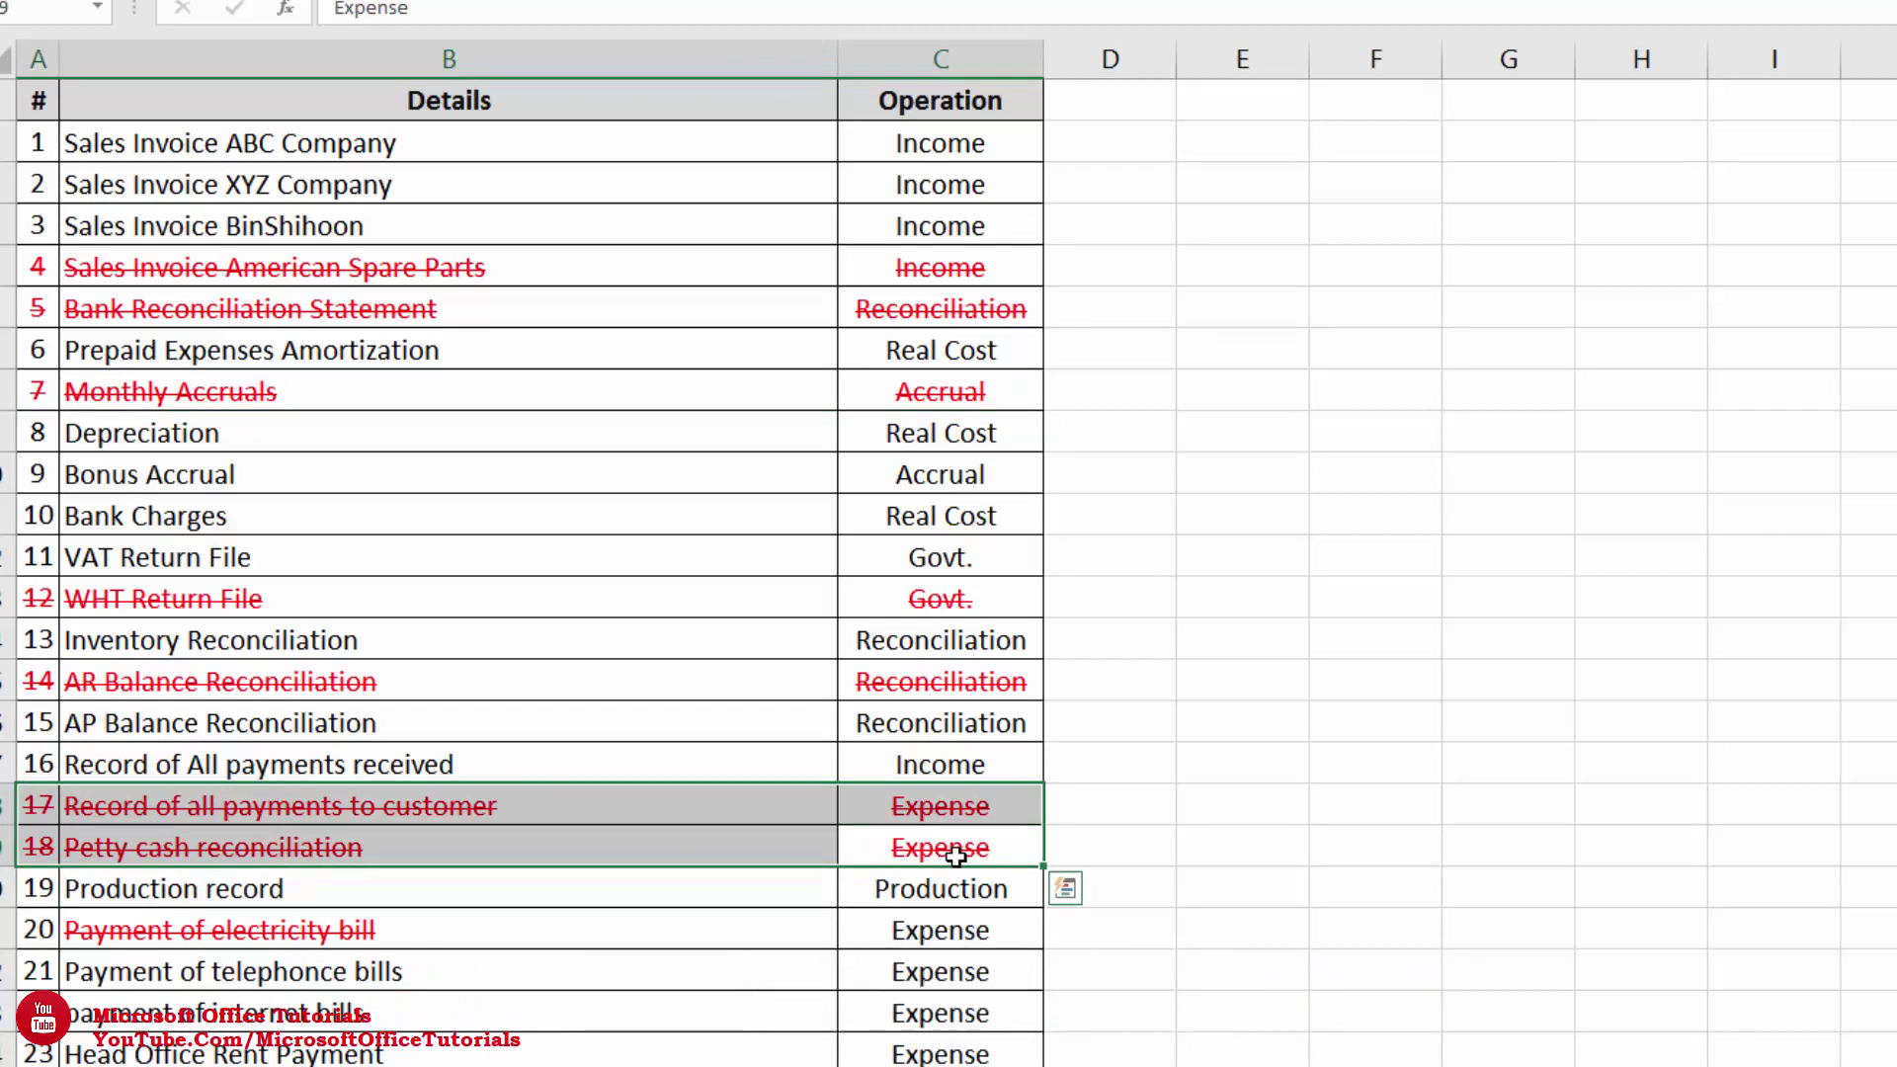
key("Down")
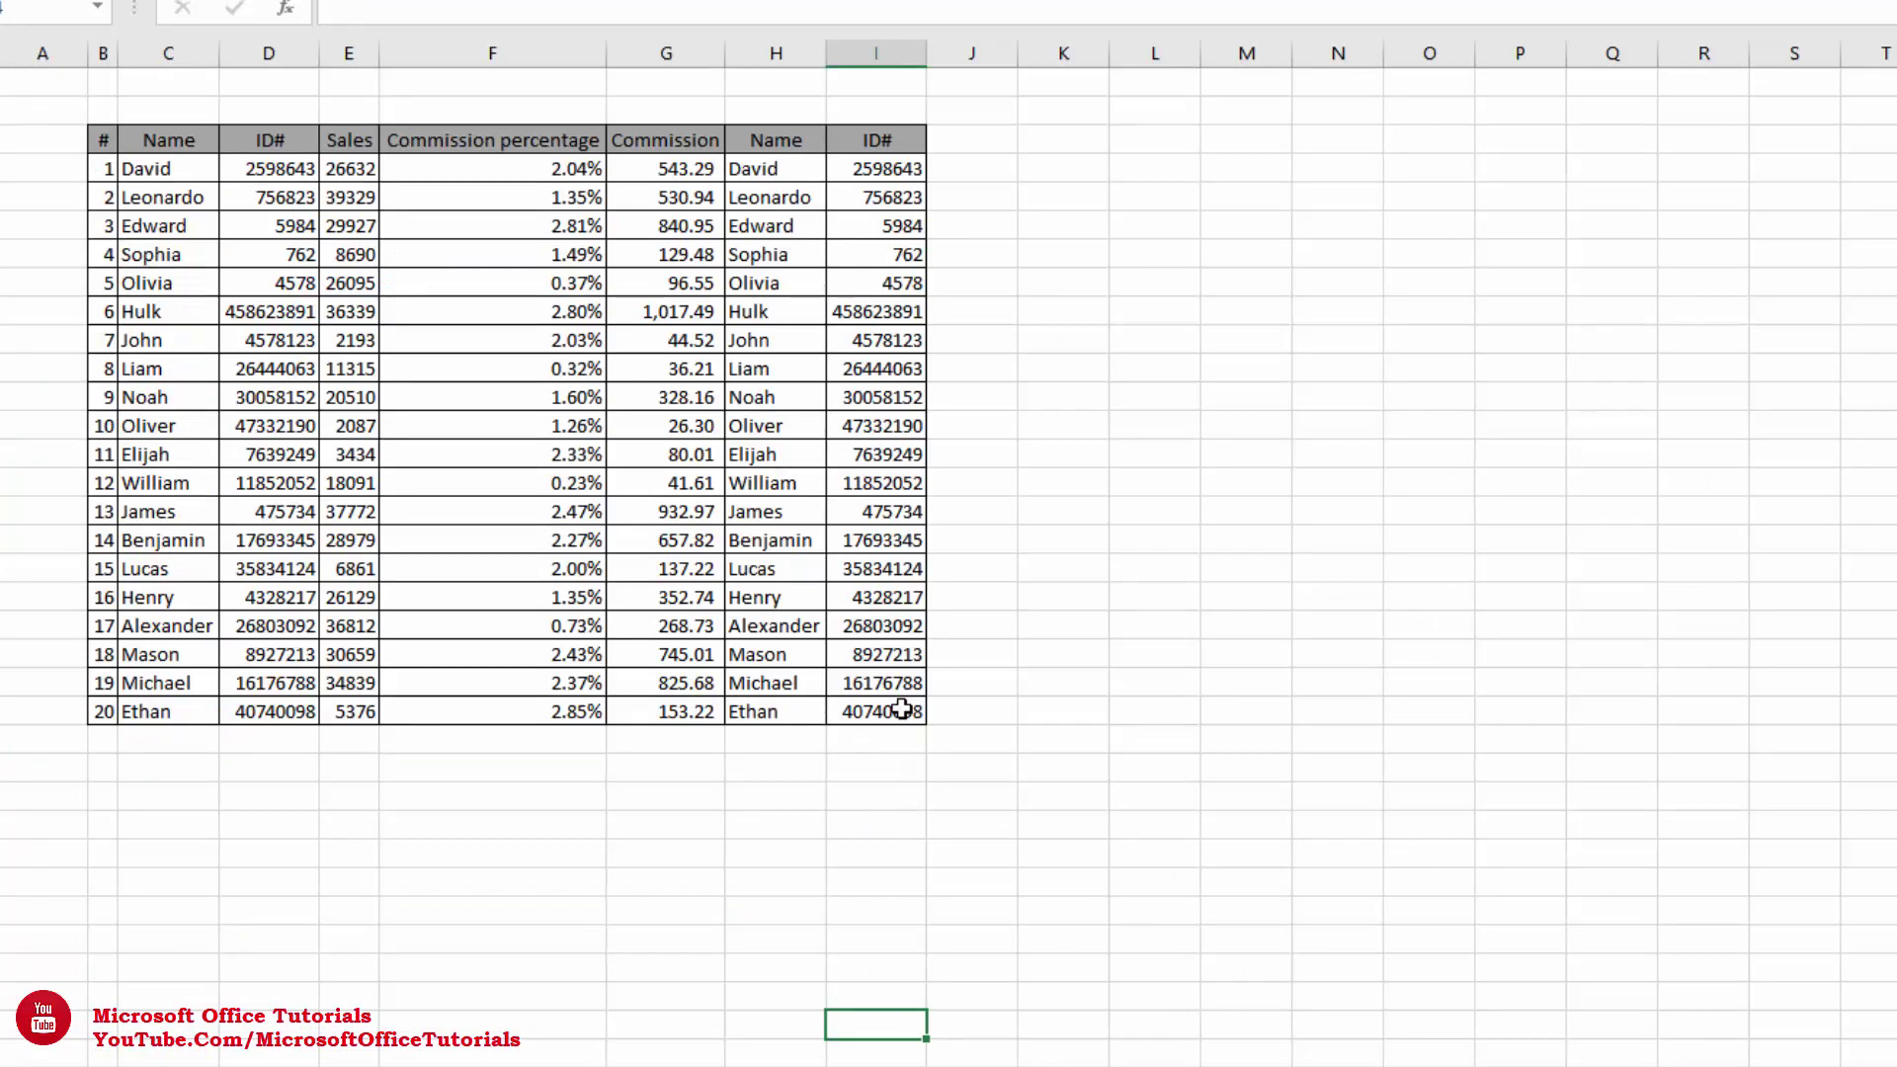
Delete the contents of the Michael and Ethan rows at the bottom of the commission table
left_click_drag(901, 709, 118, 682)
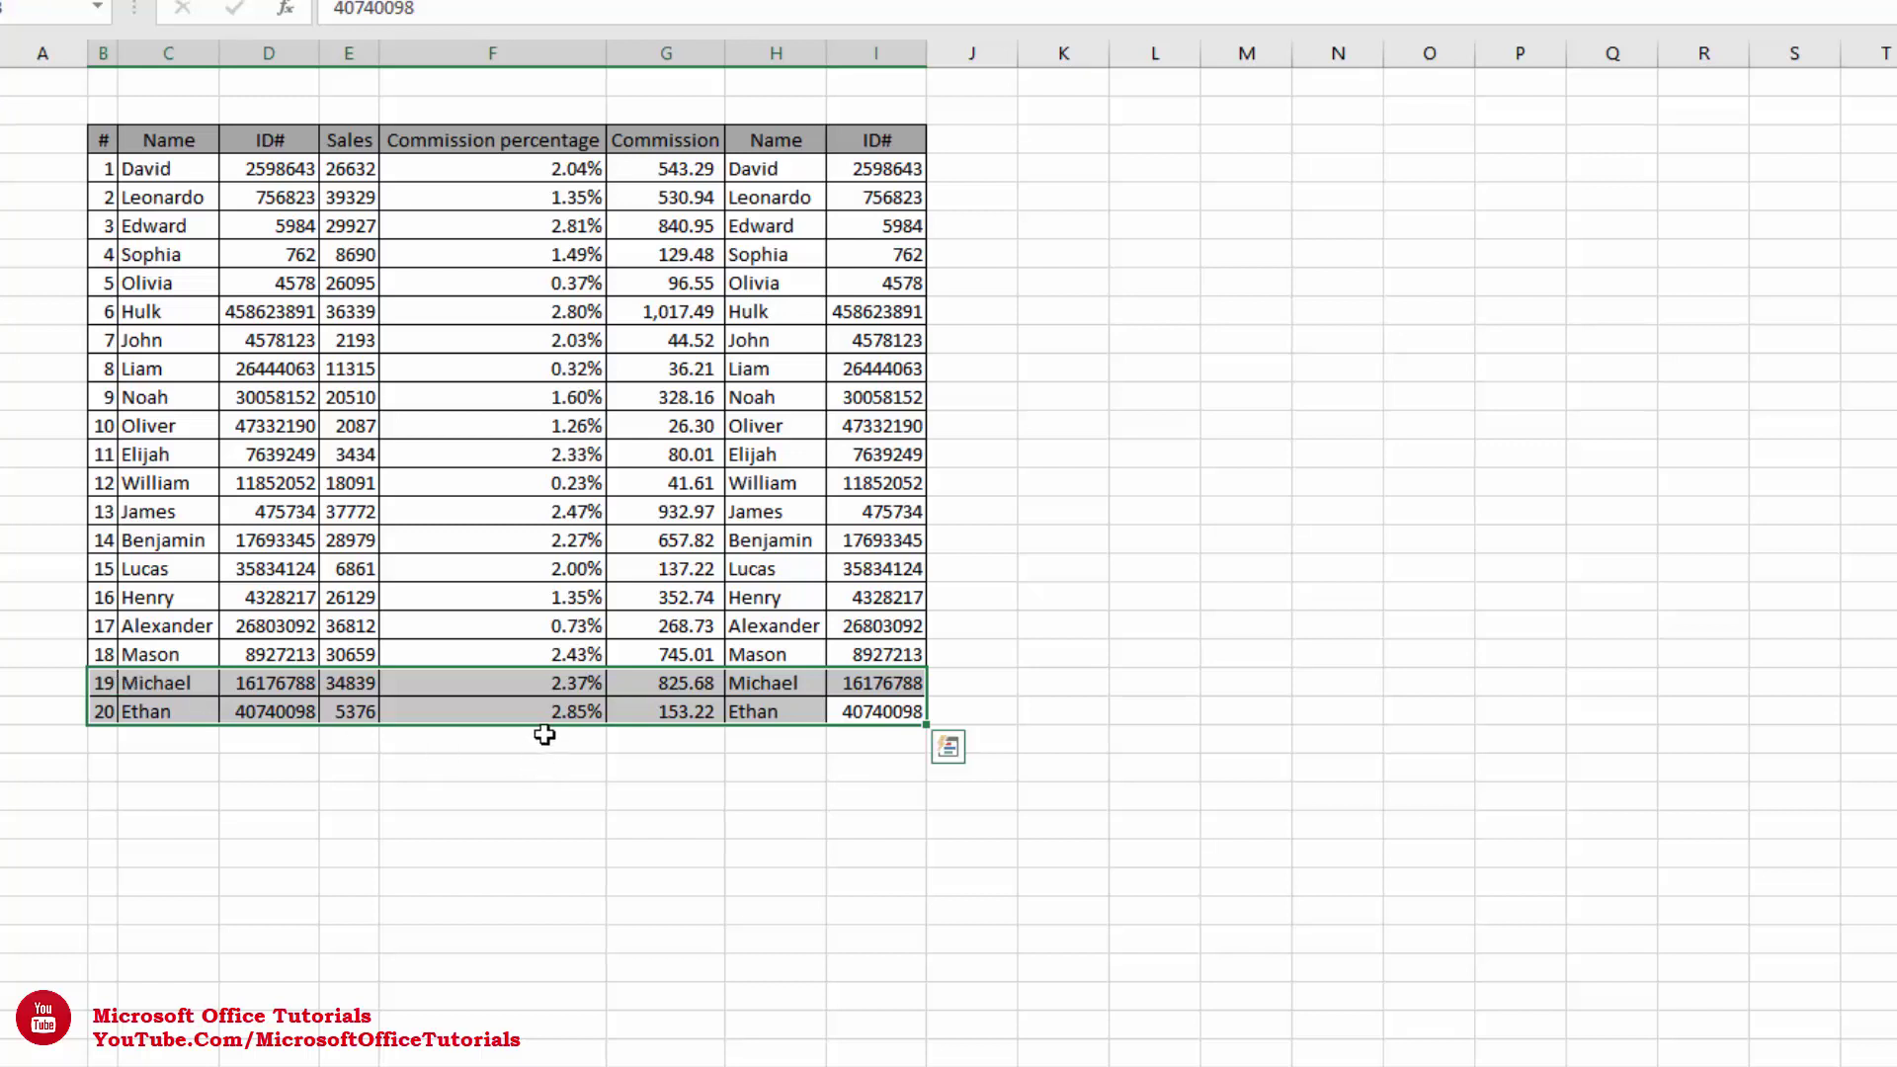
key("Delete")
left_click(889, 713)
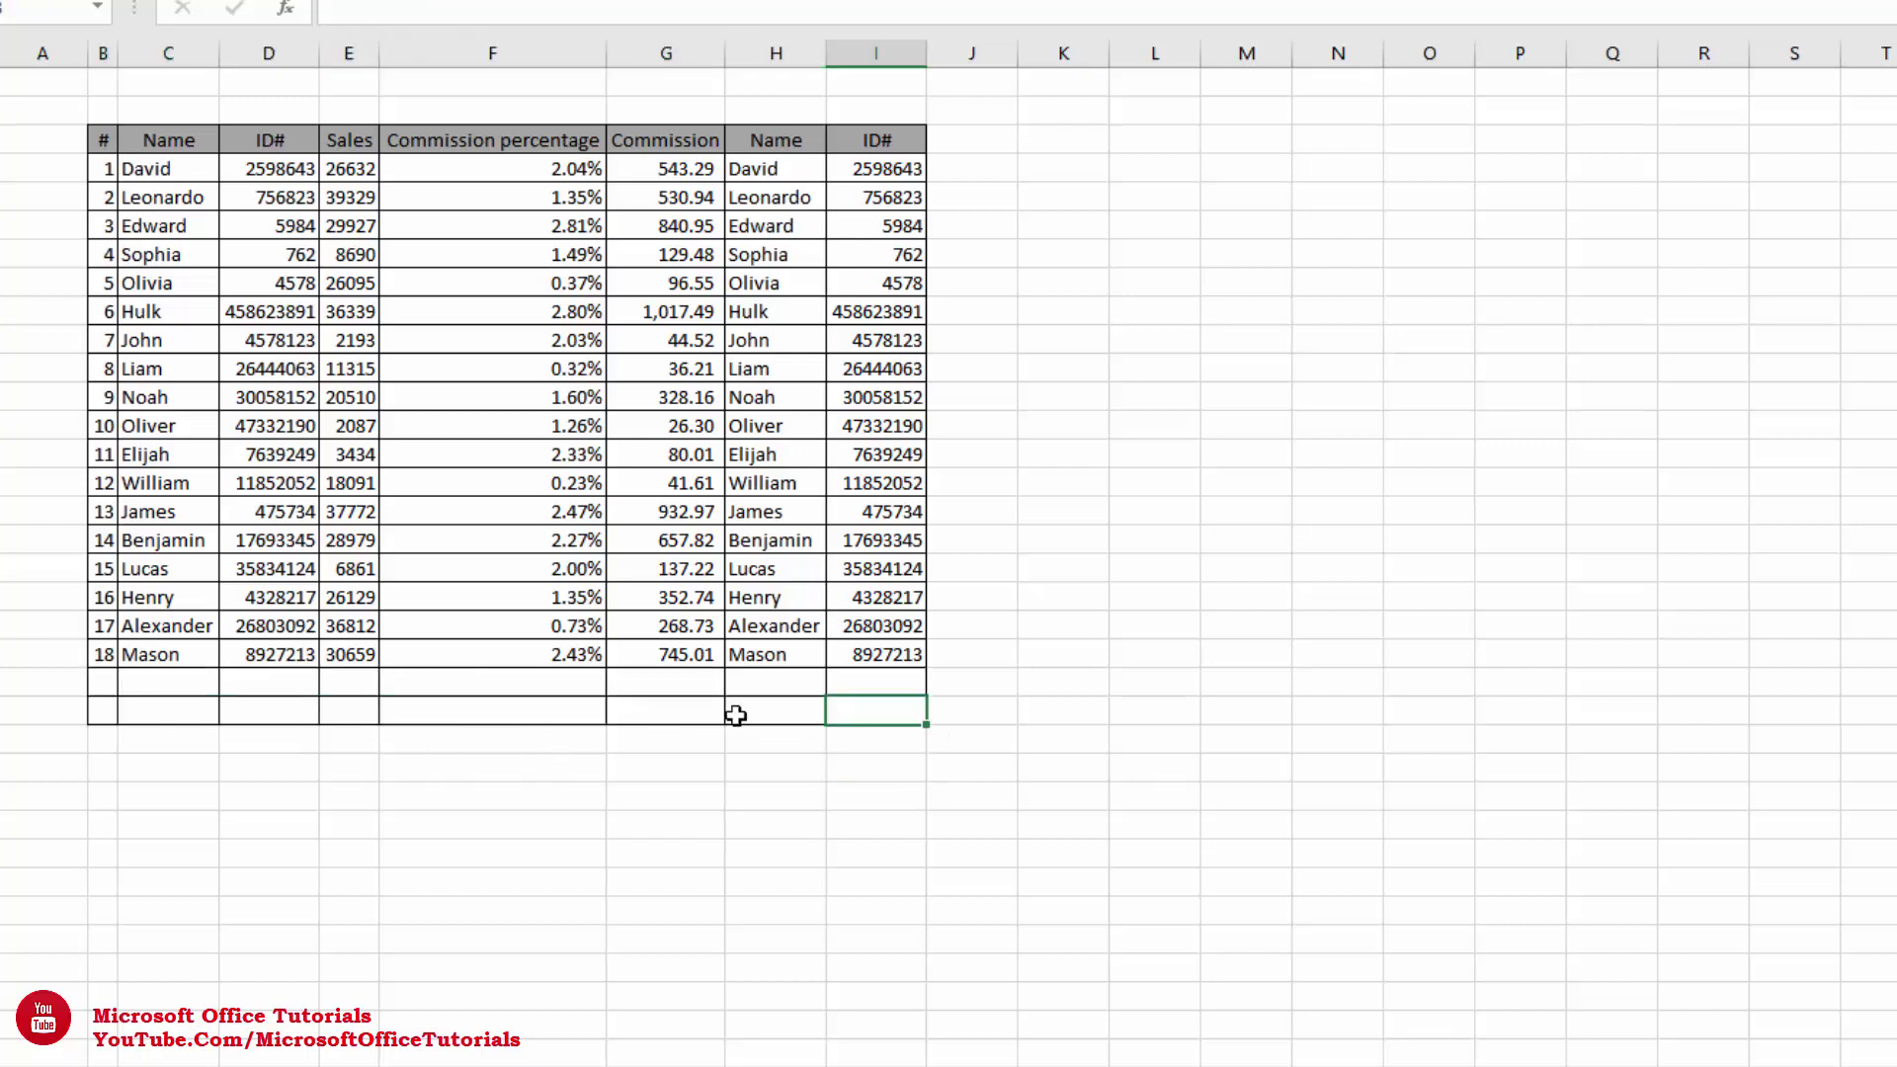
left_click_drag(736, 715, 282, 690)
Enter test text 'aed' in an empty cell below the table, then delete it
left_click(497, 849)
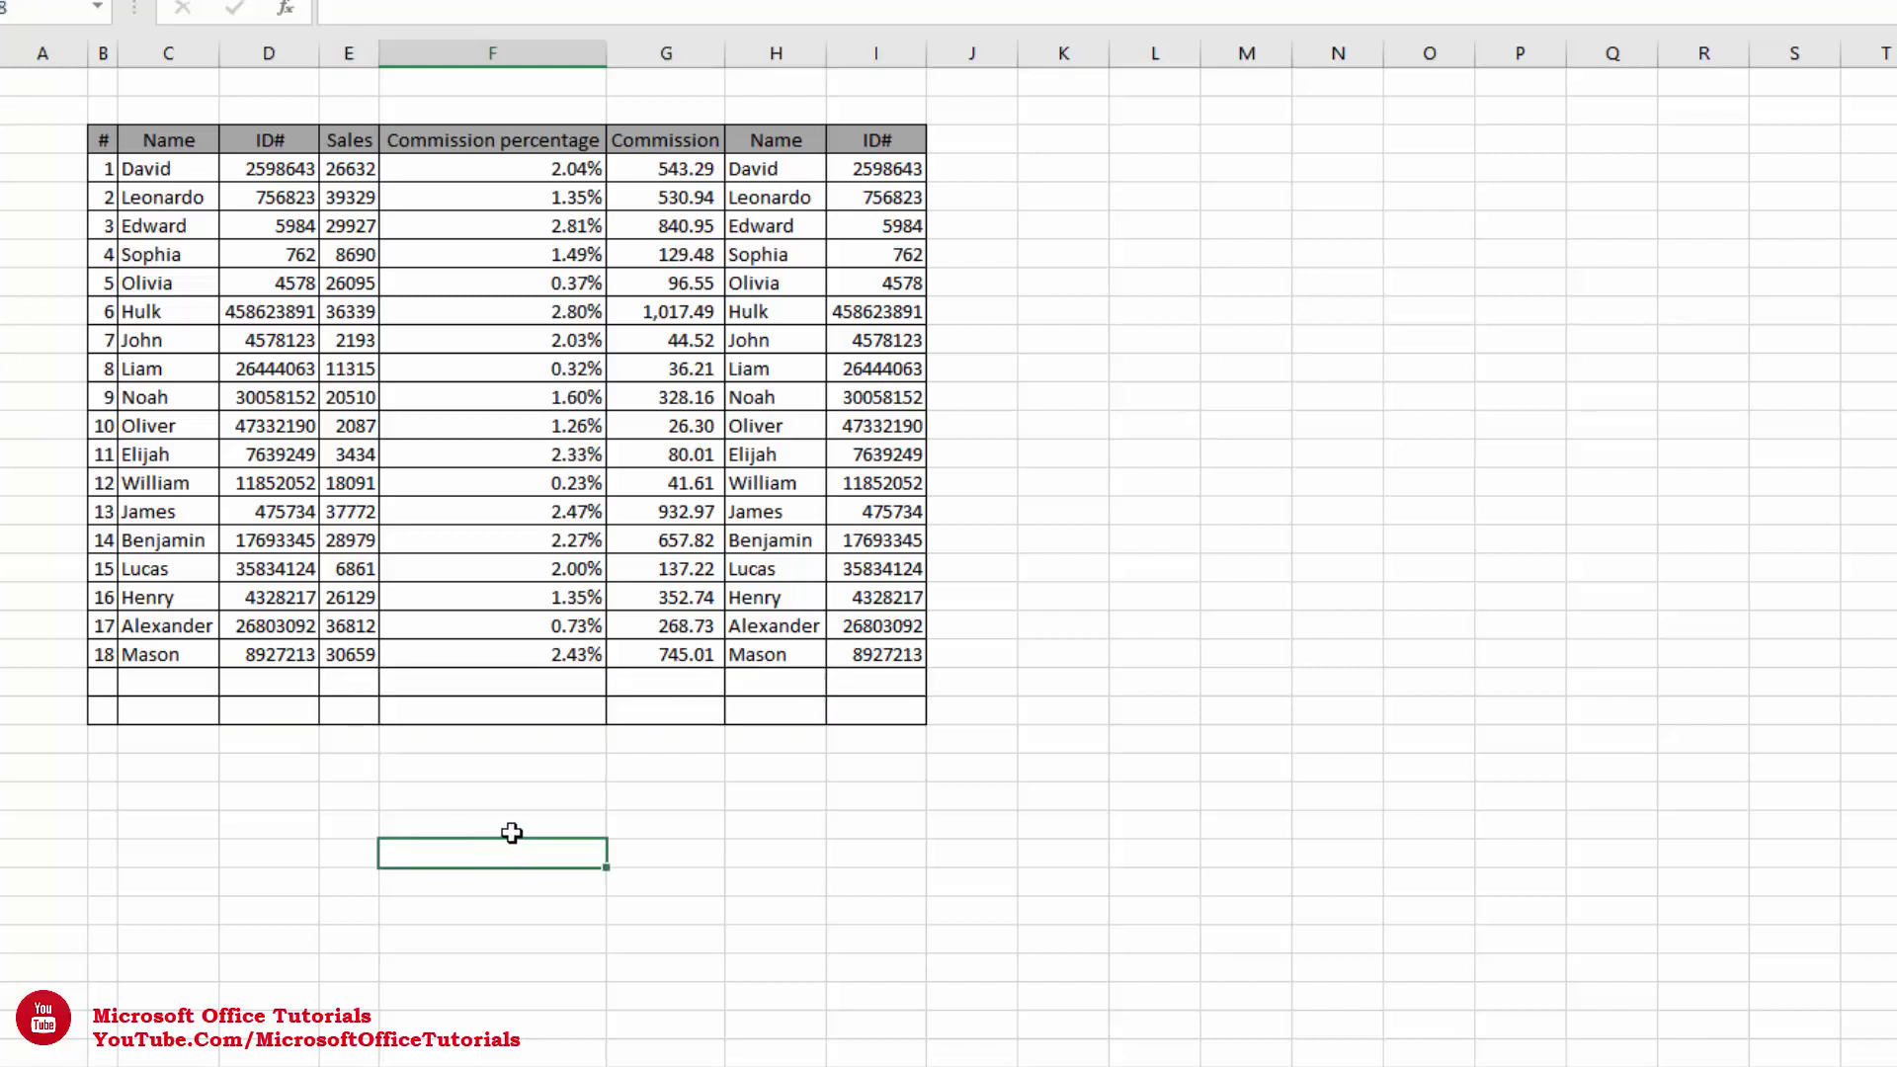
type("aed")
key("Return")
left_click(525, 858)
key("Delete")
Undo to restore the Michael and Ethan rows, then select columns B through I
left_click(682, 835)
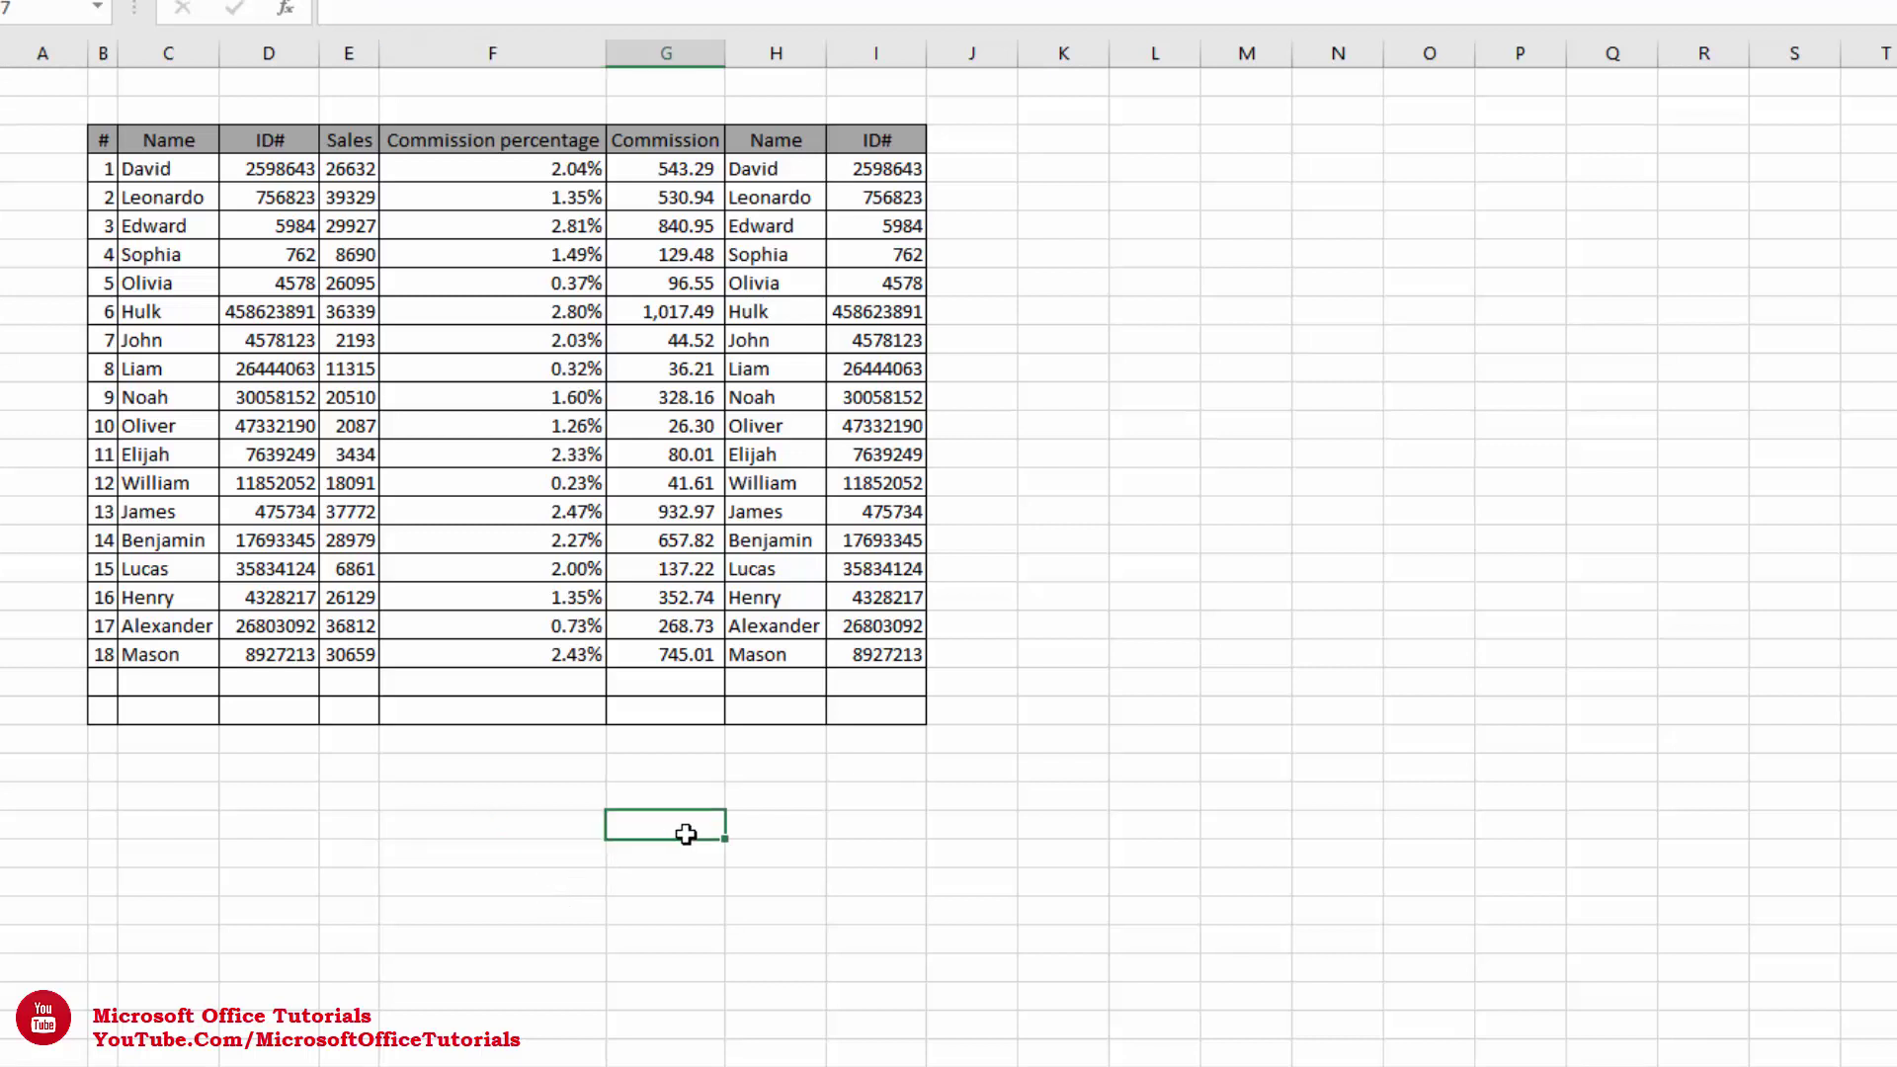
left_click_drag(869, 708, 711, 708)
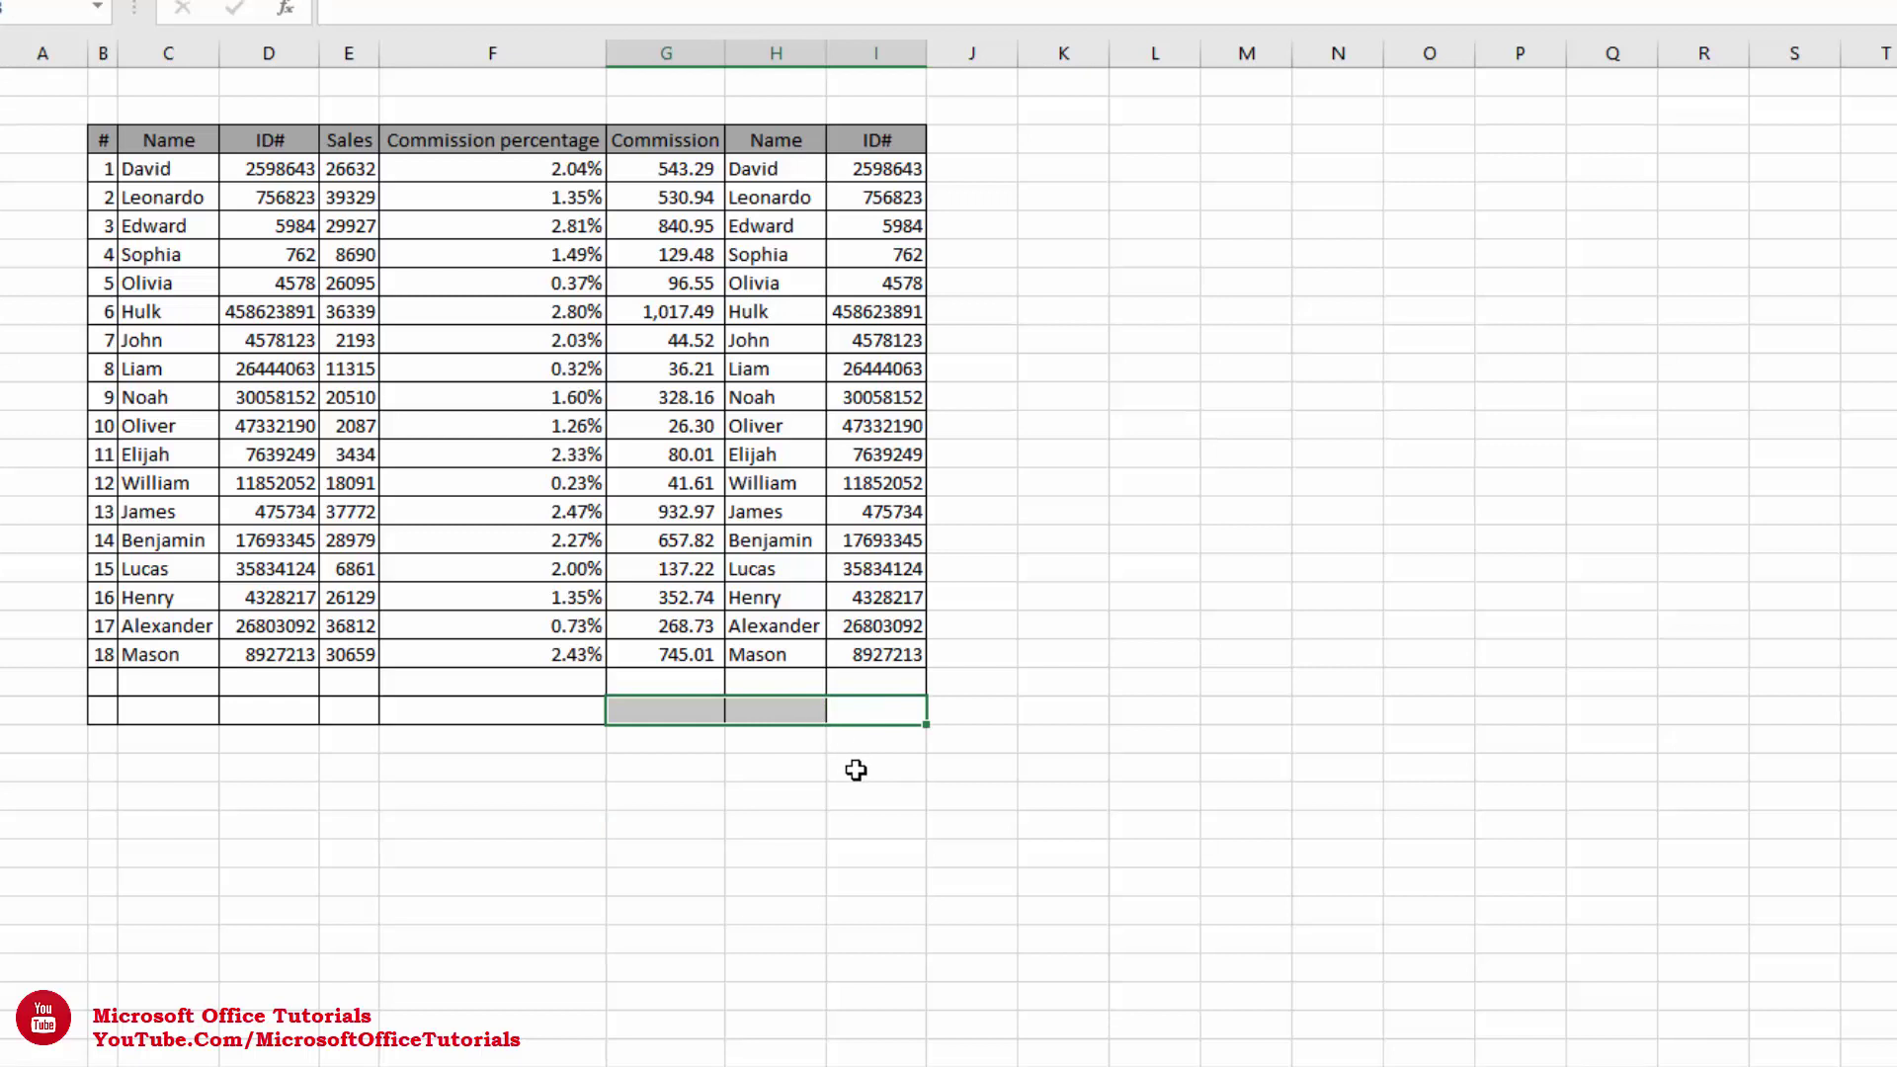
key("ctrl+z")
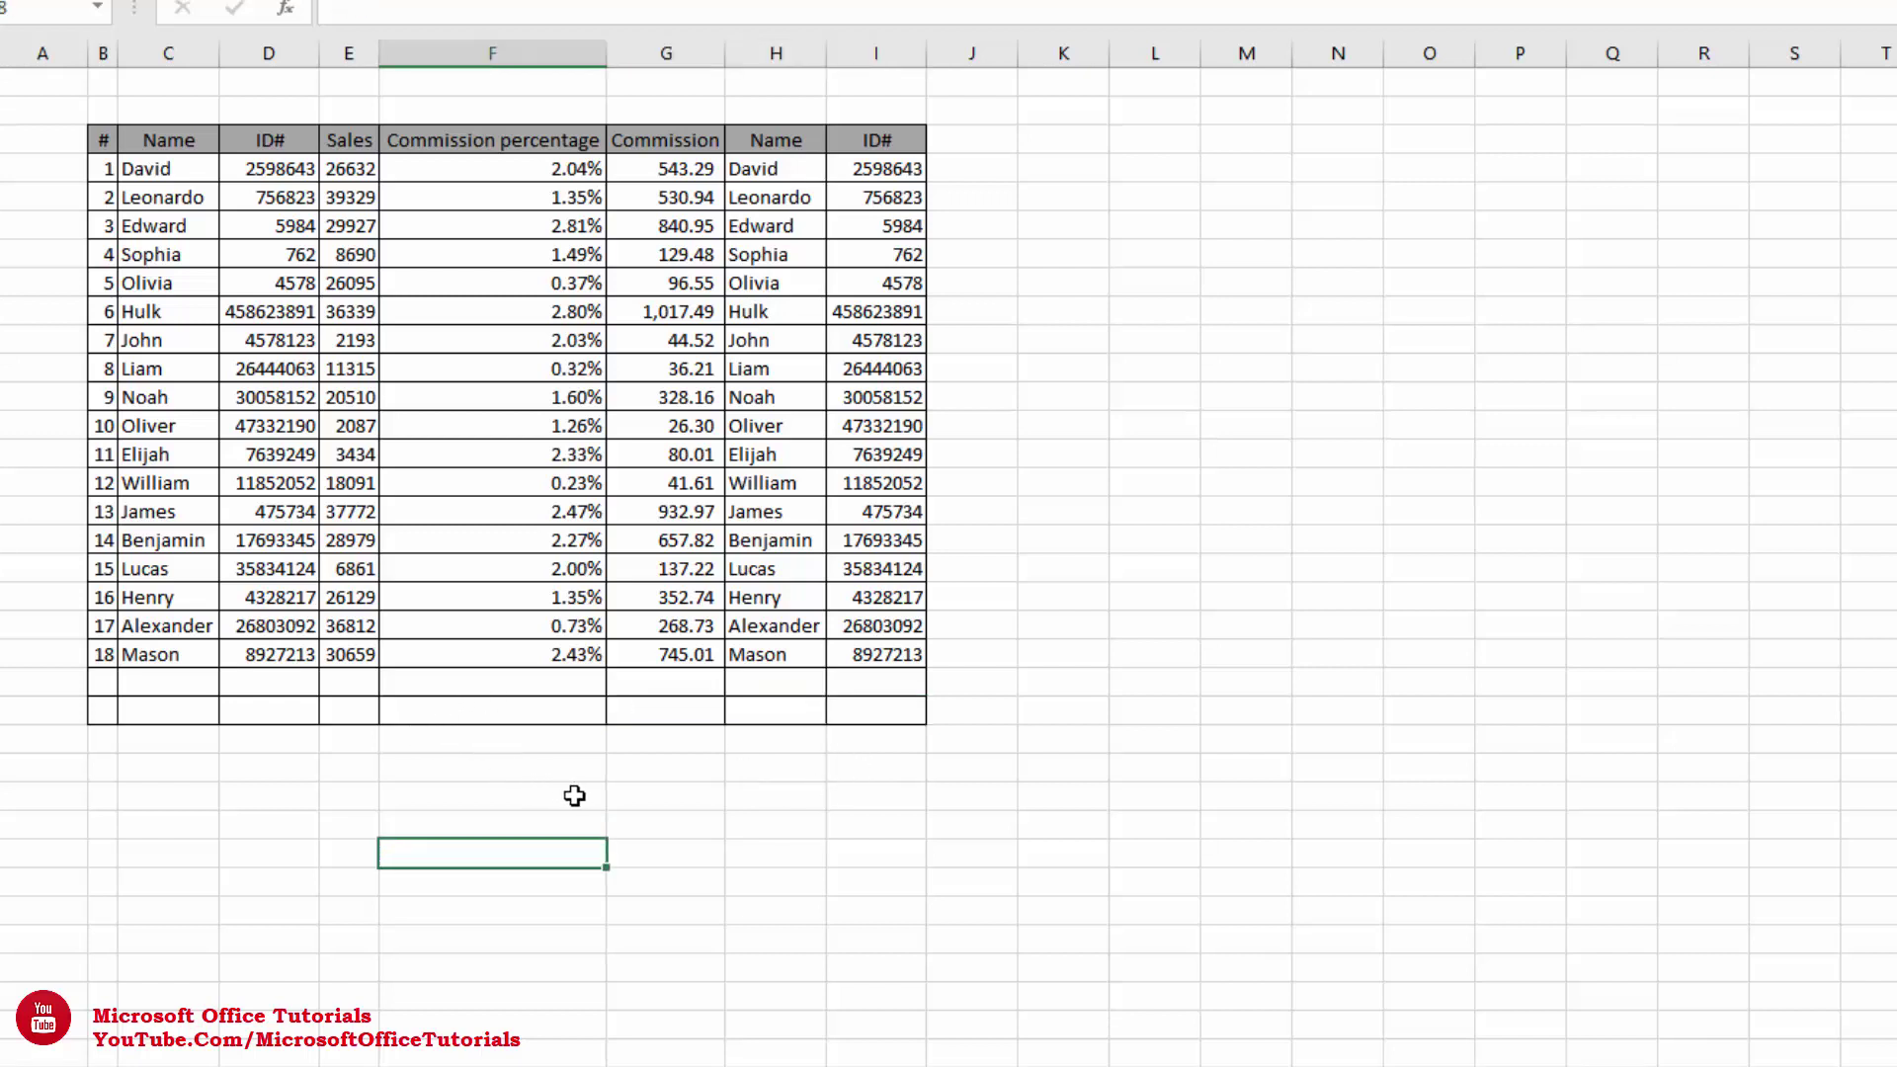
key("ctrl+z")
left_click(578, 795)
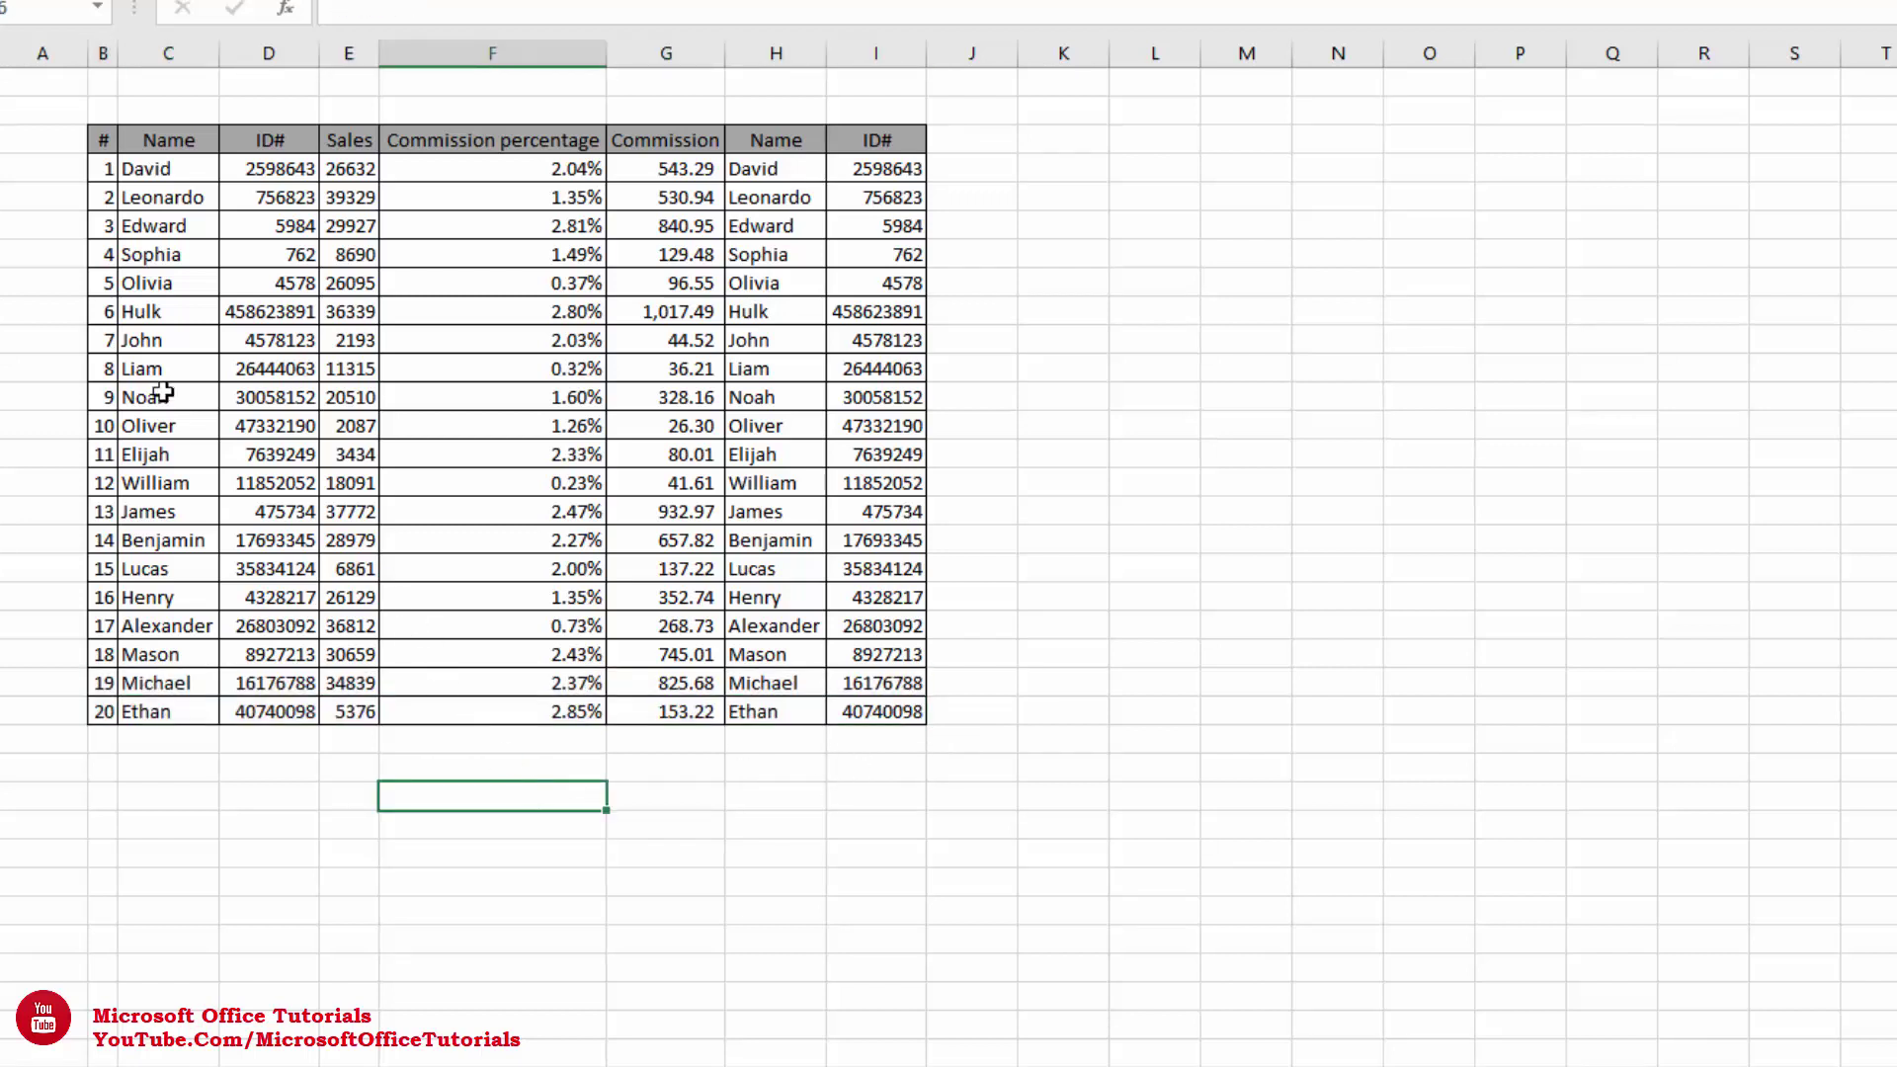
left_click_drag(105, 55, 848, 93)
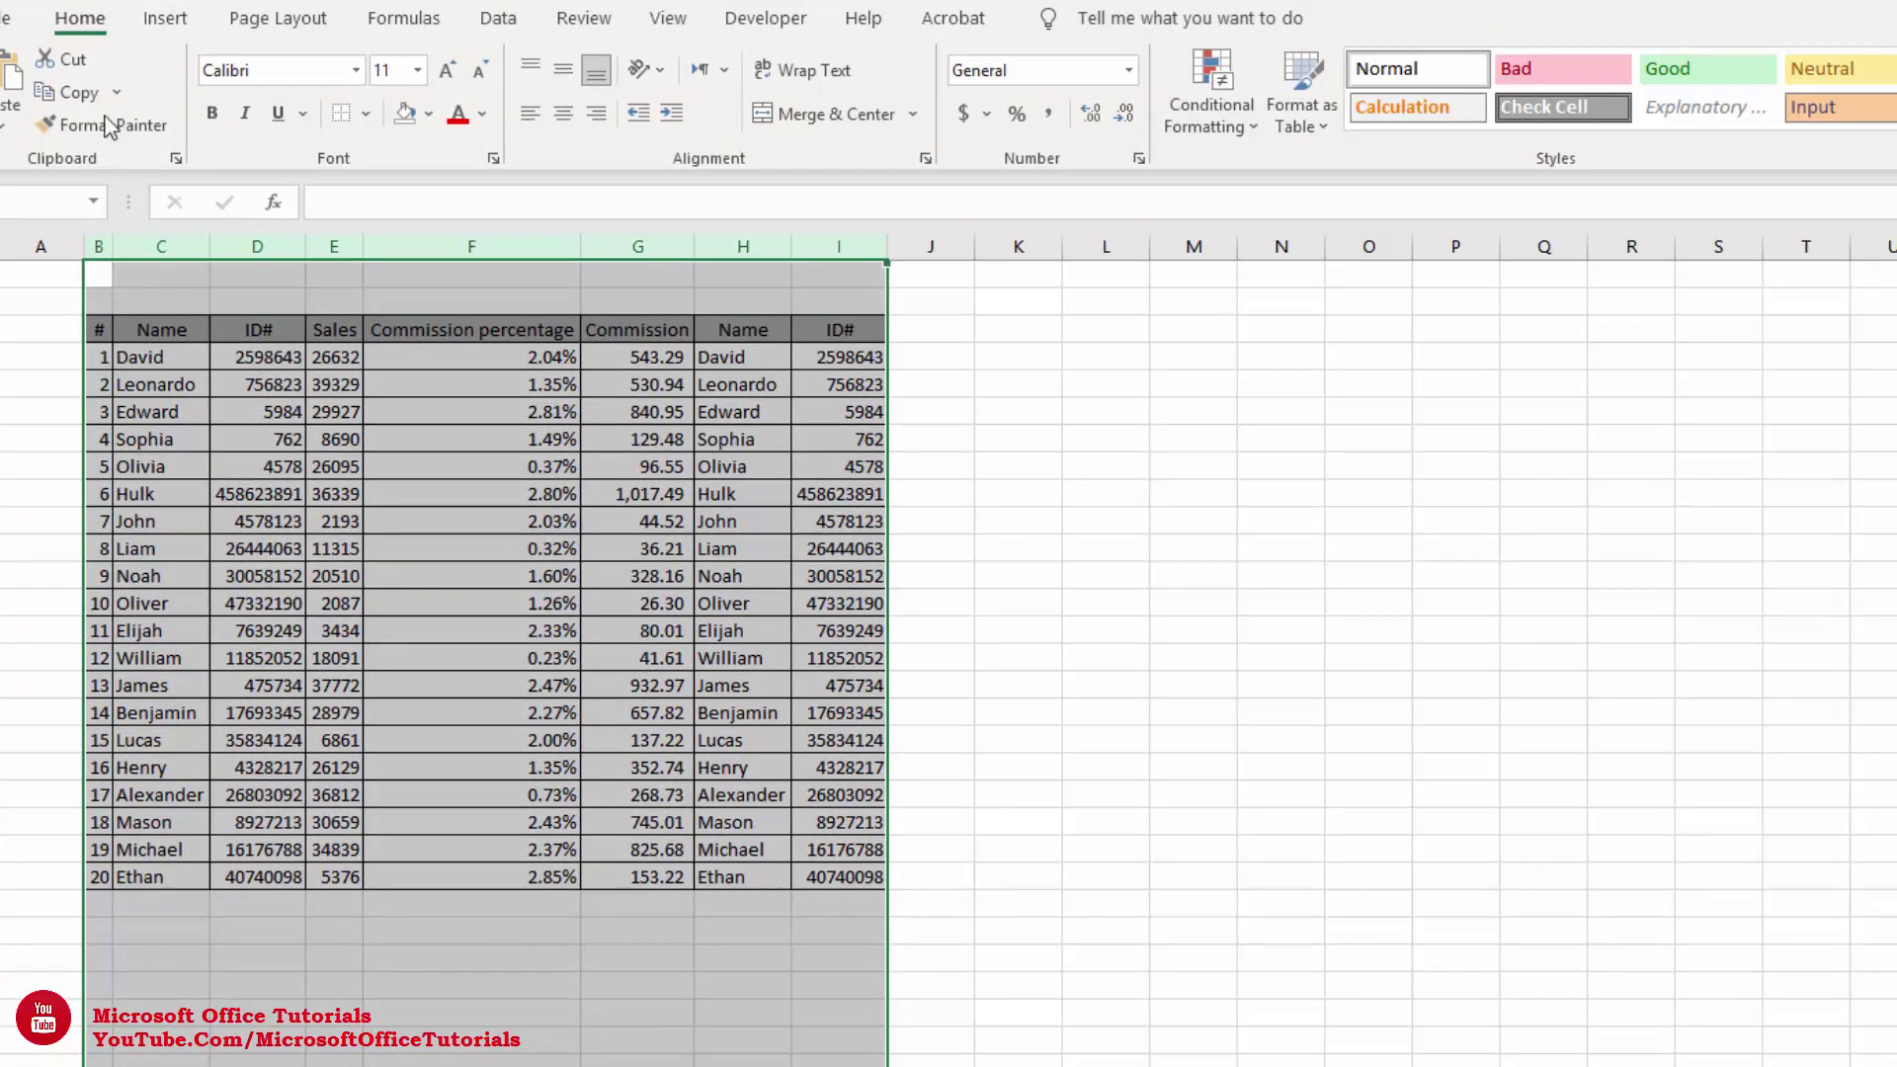
Create a new formula-based conditional formatting rule using =B1<>""
left_click(1248, 138)
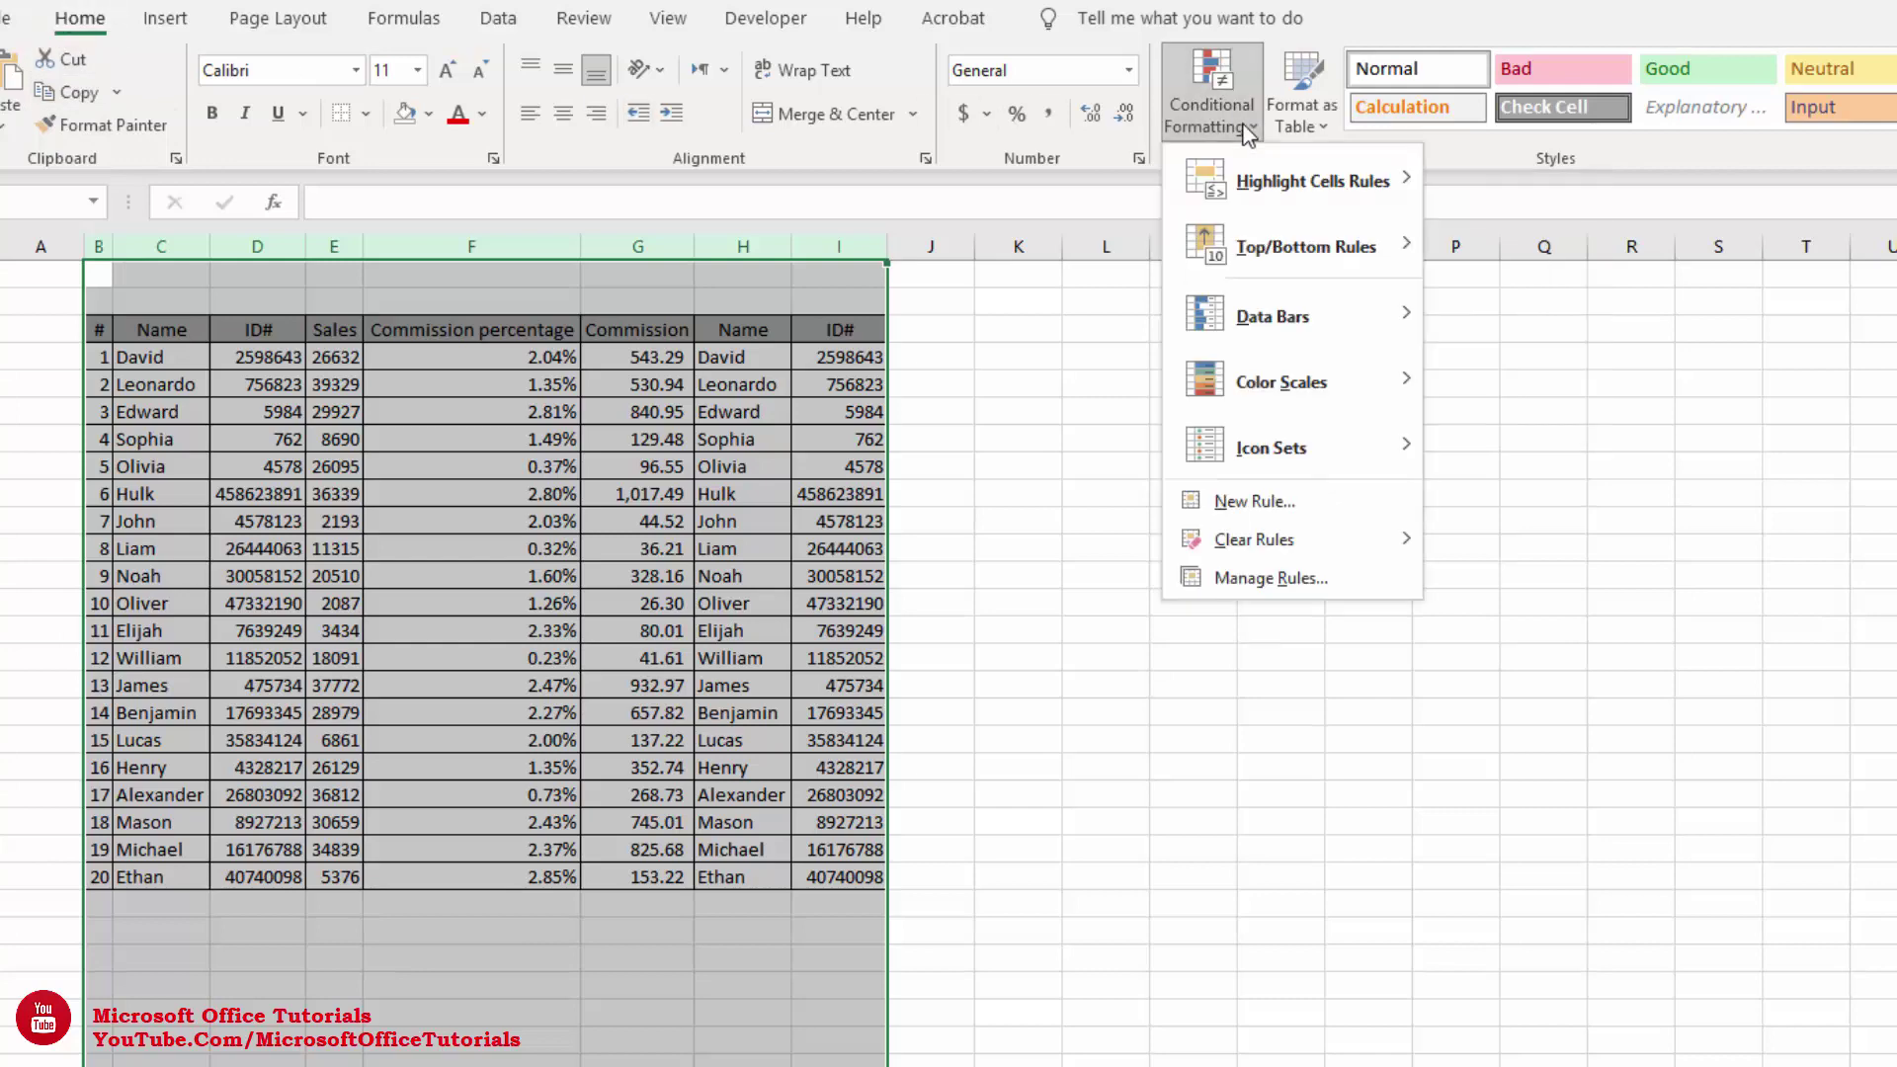
left_click(1272, 513)
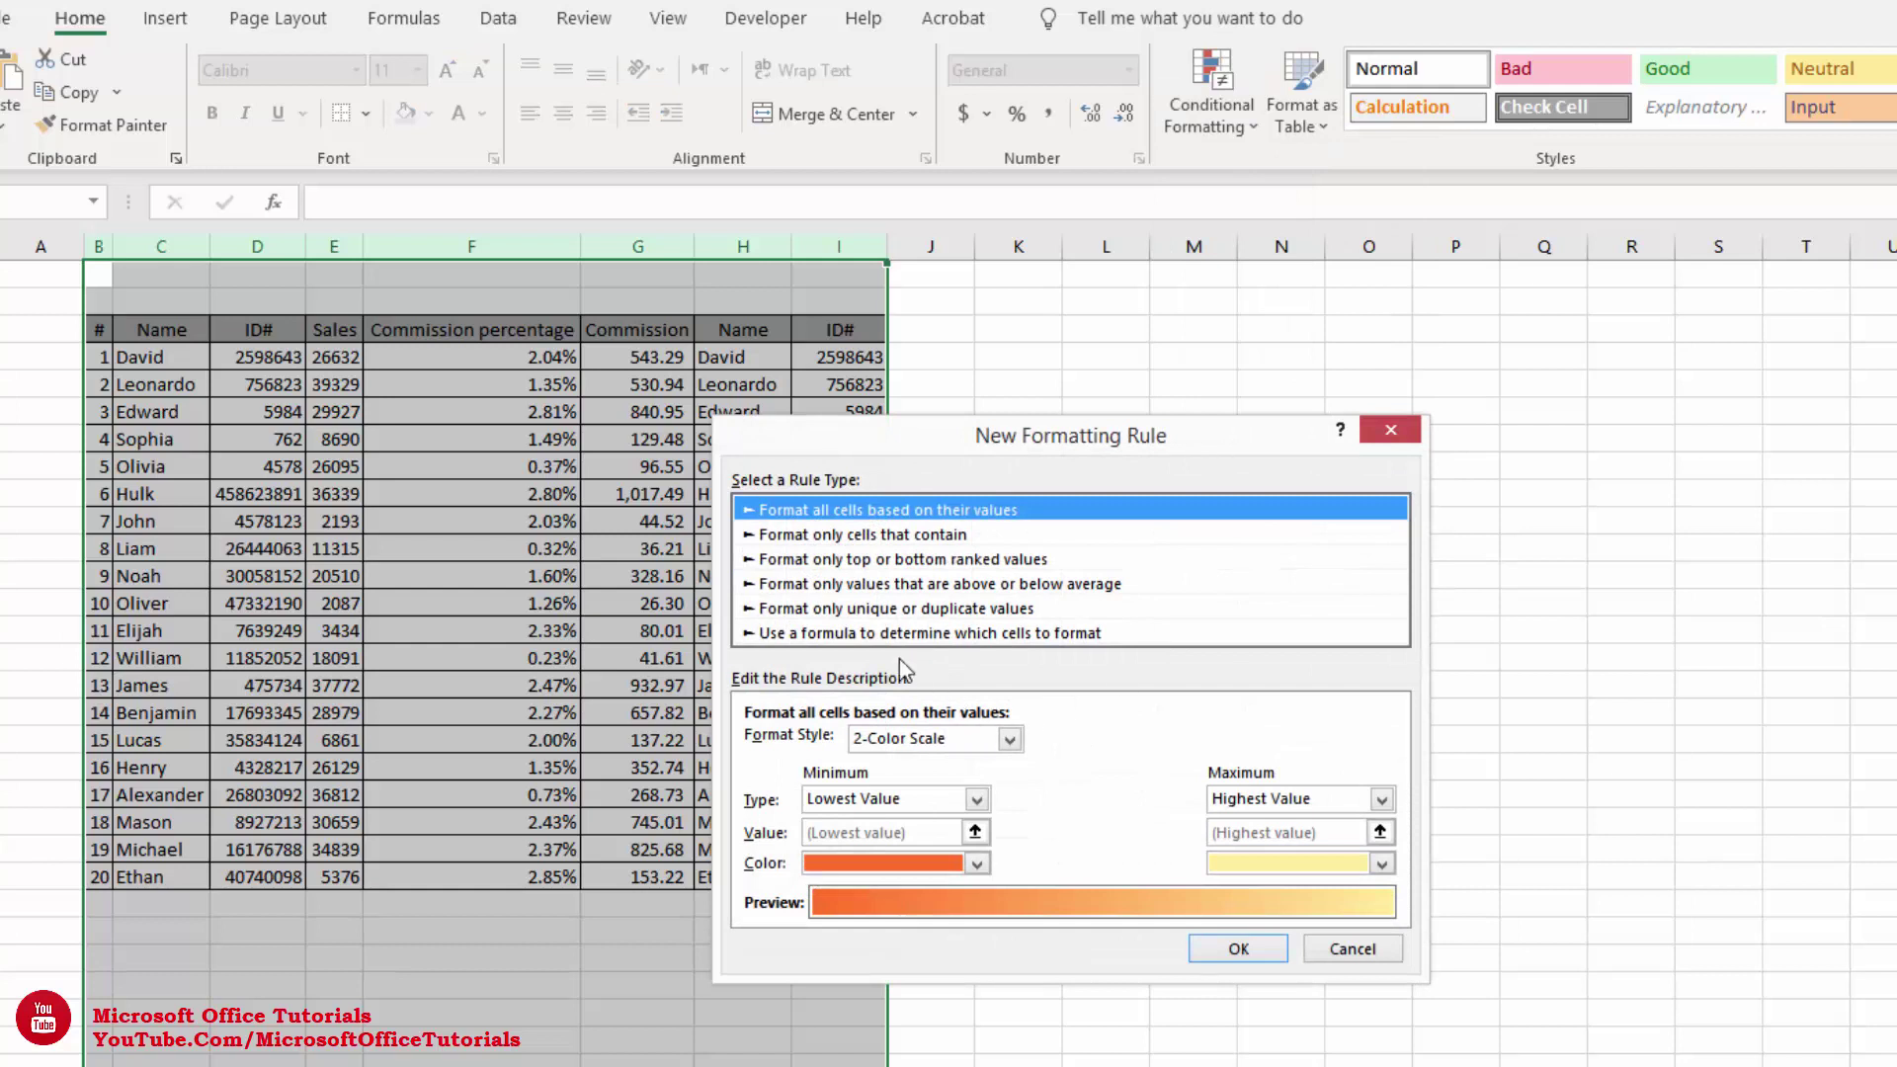
left_click(844, 636)
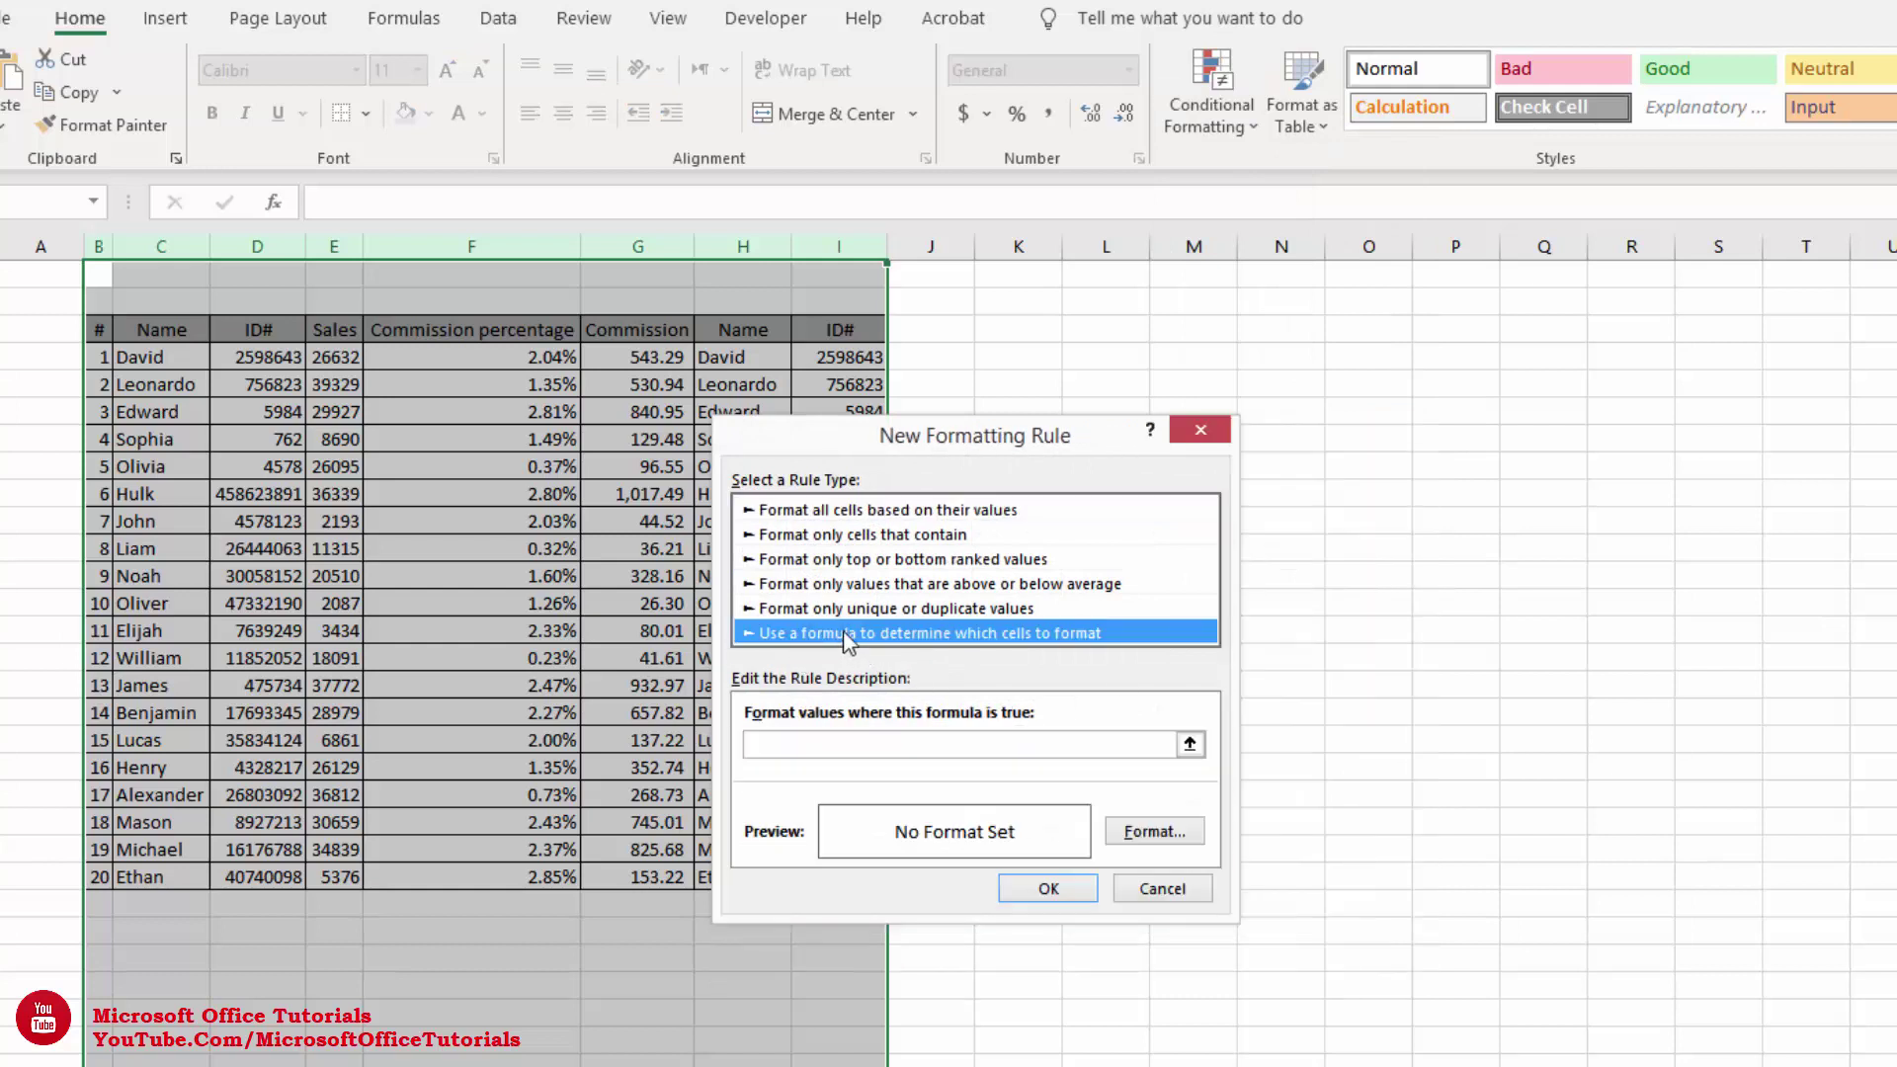
left_click(973, 748)
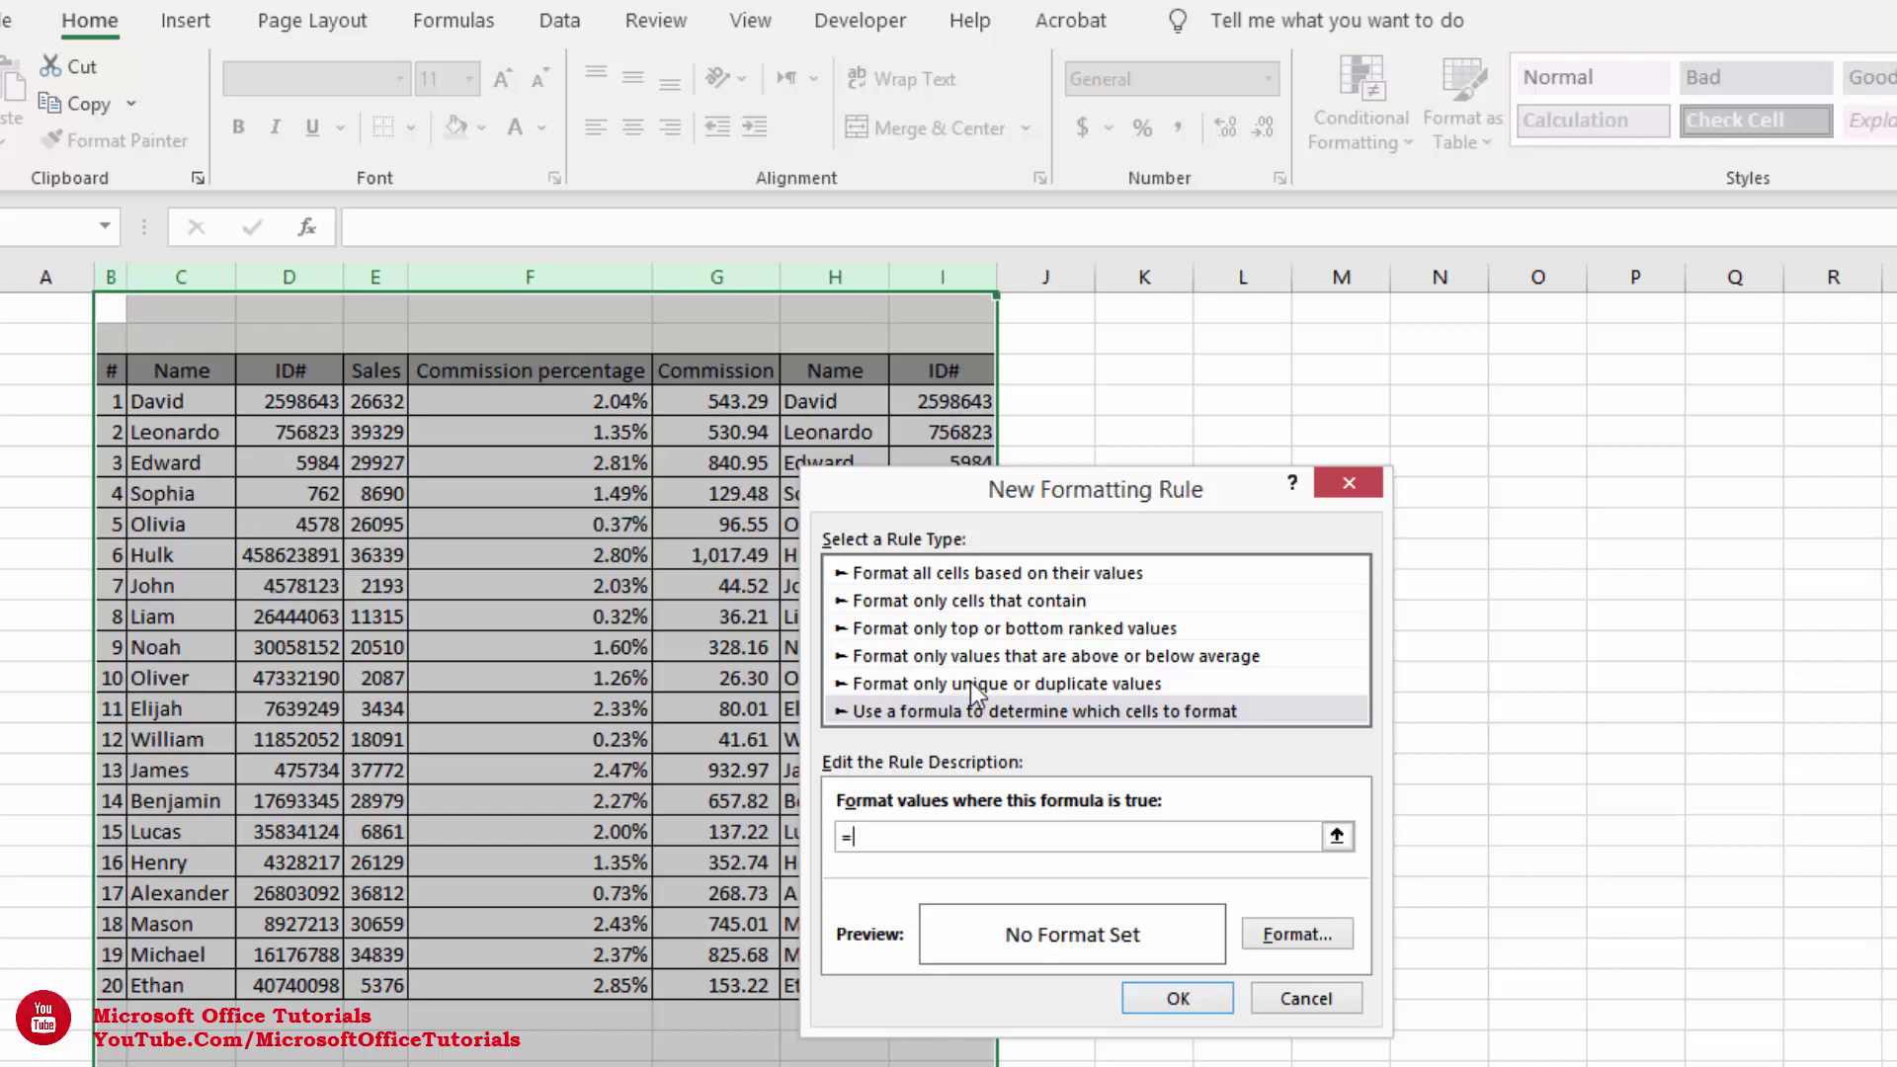
type("1<>\"")
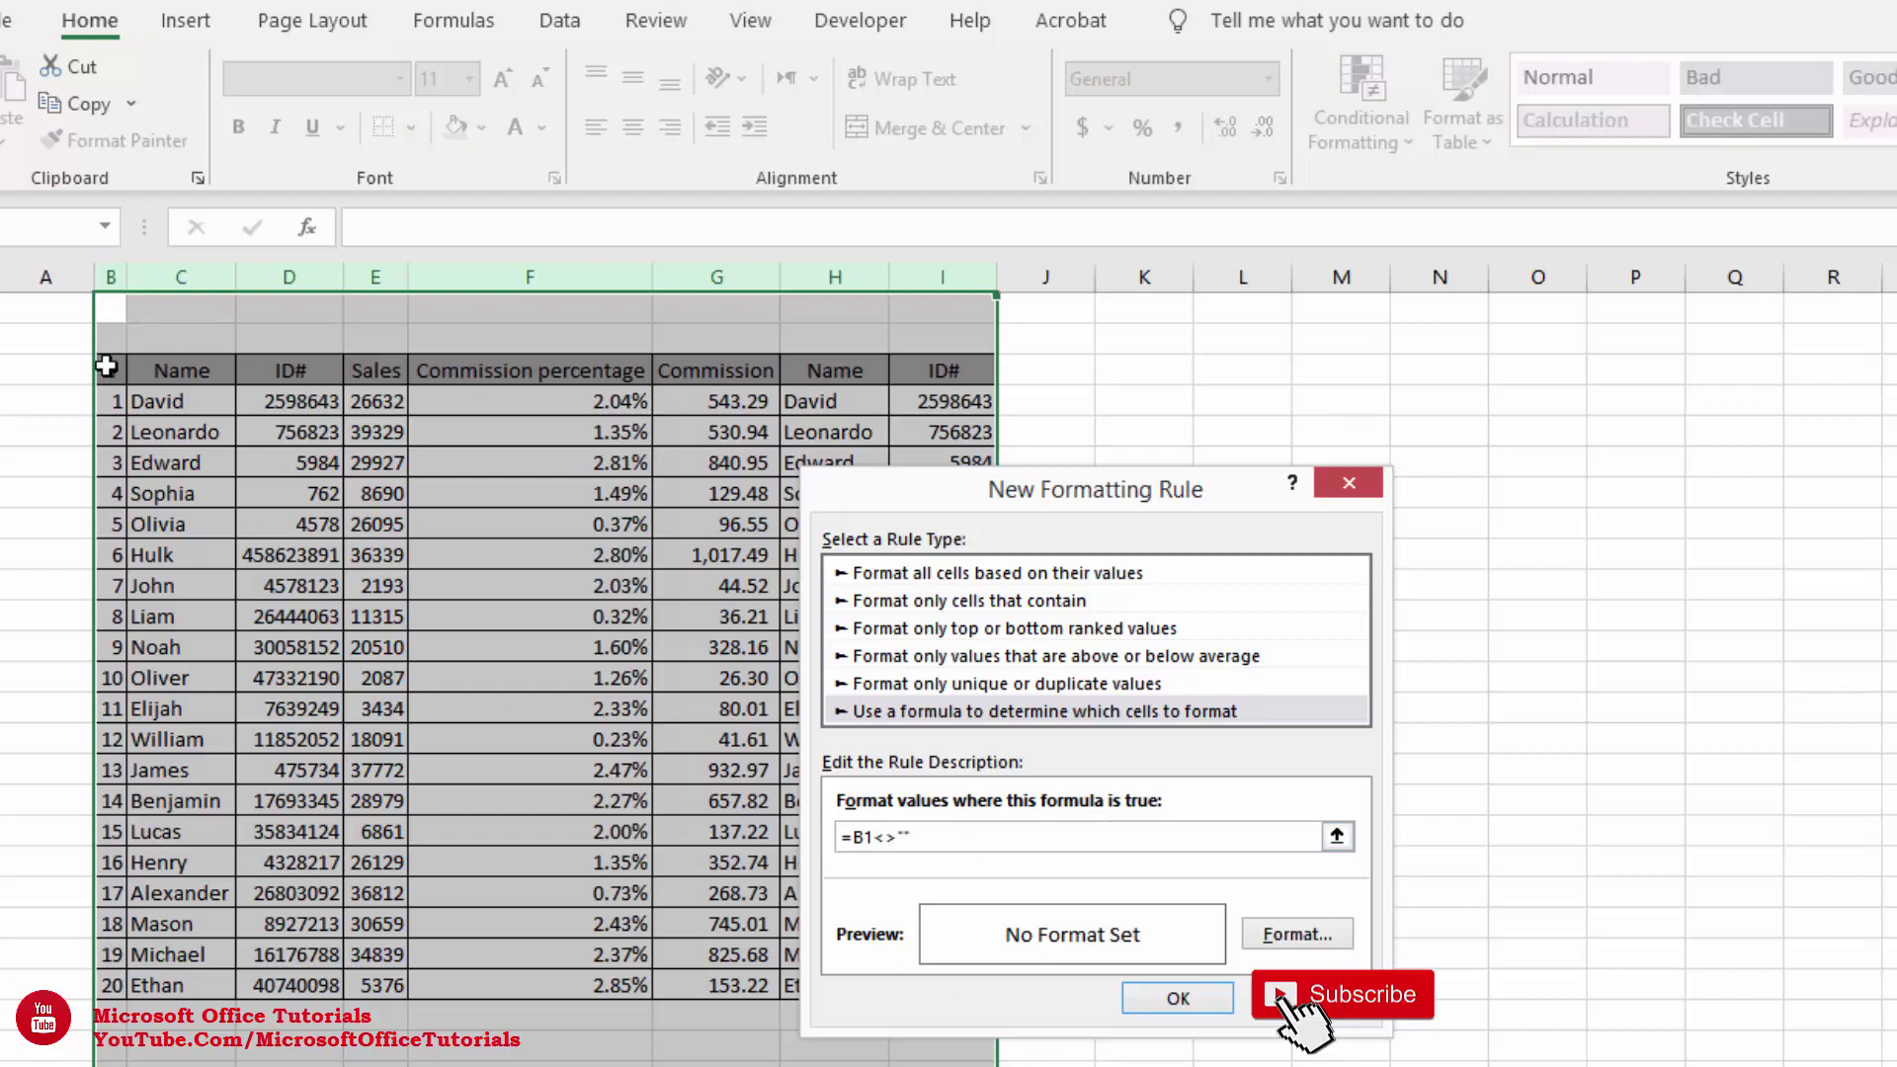
Give the rule top, bottom, left and right borders and apply it
left_click(1313, 934)
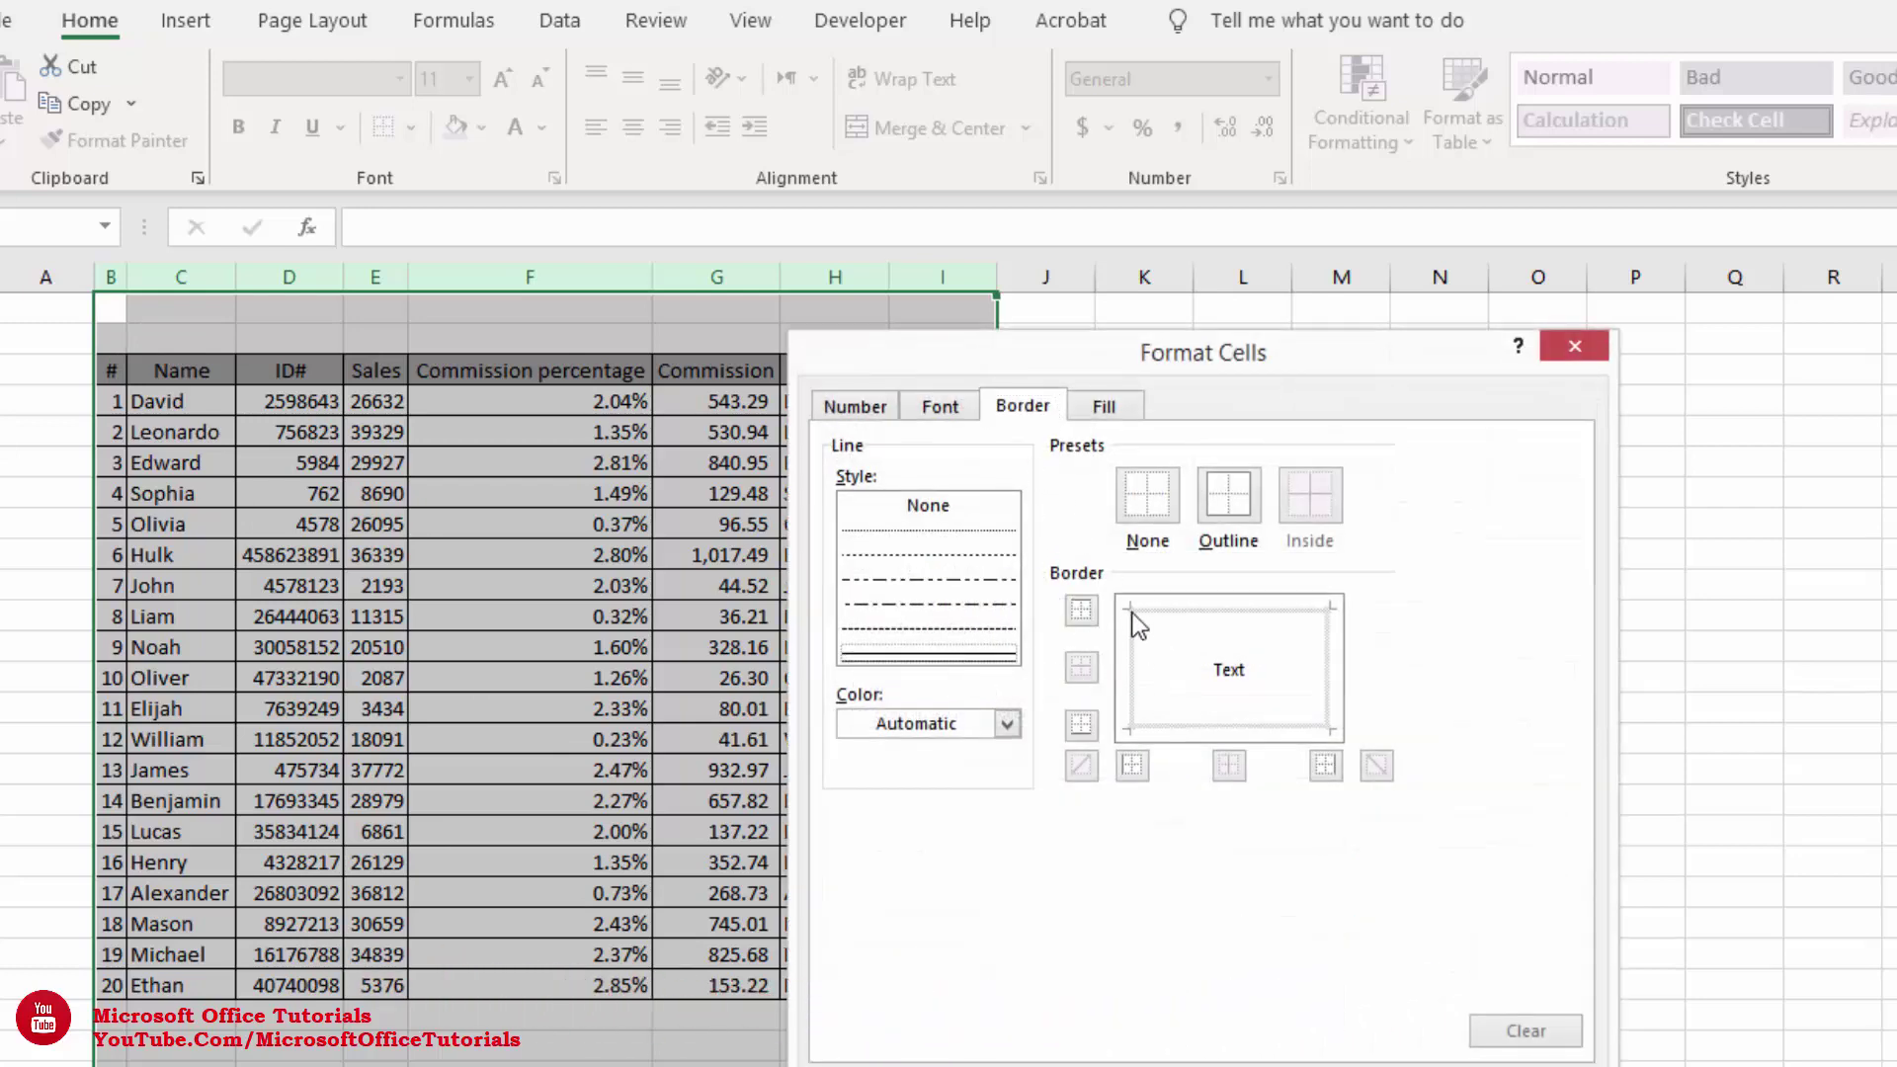
left_click(1081, 610)
left_click(1094, 723)
left_click(1132, 767)
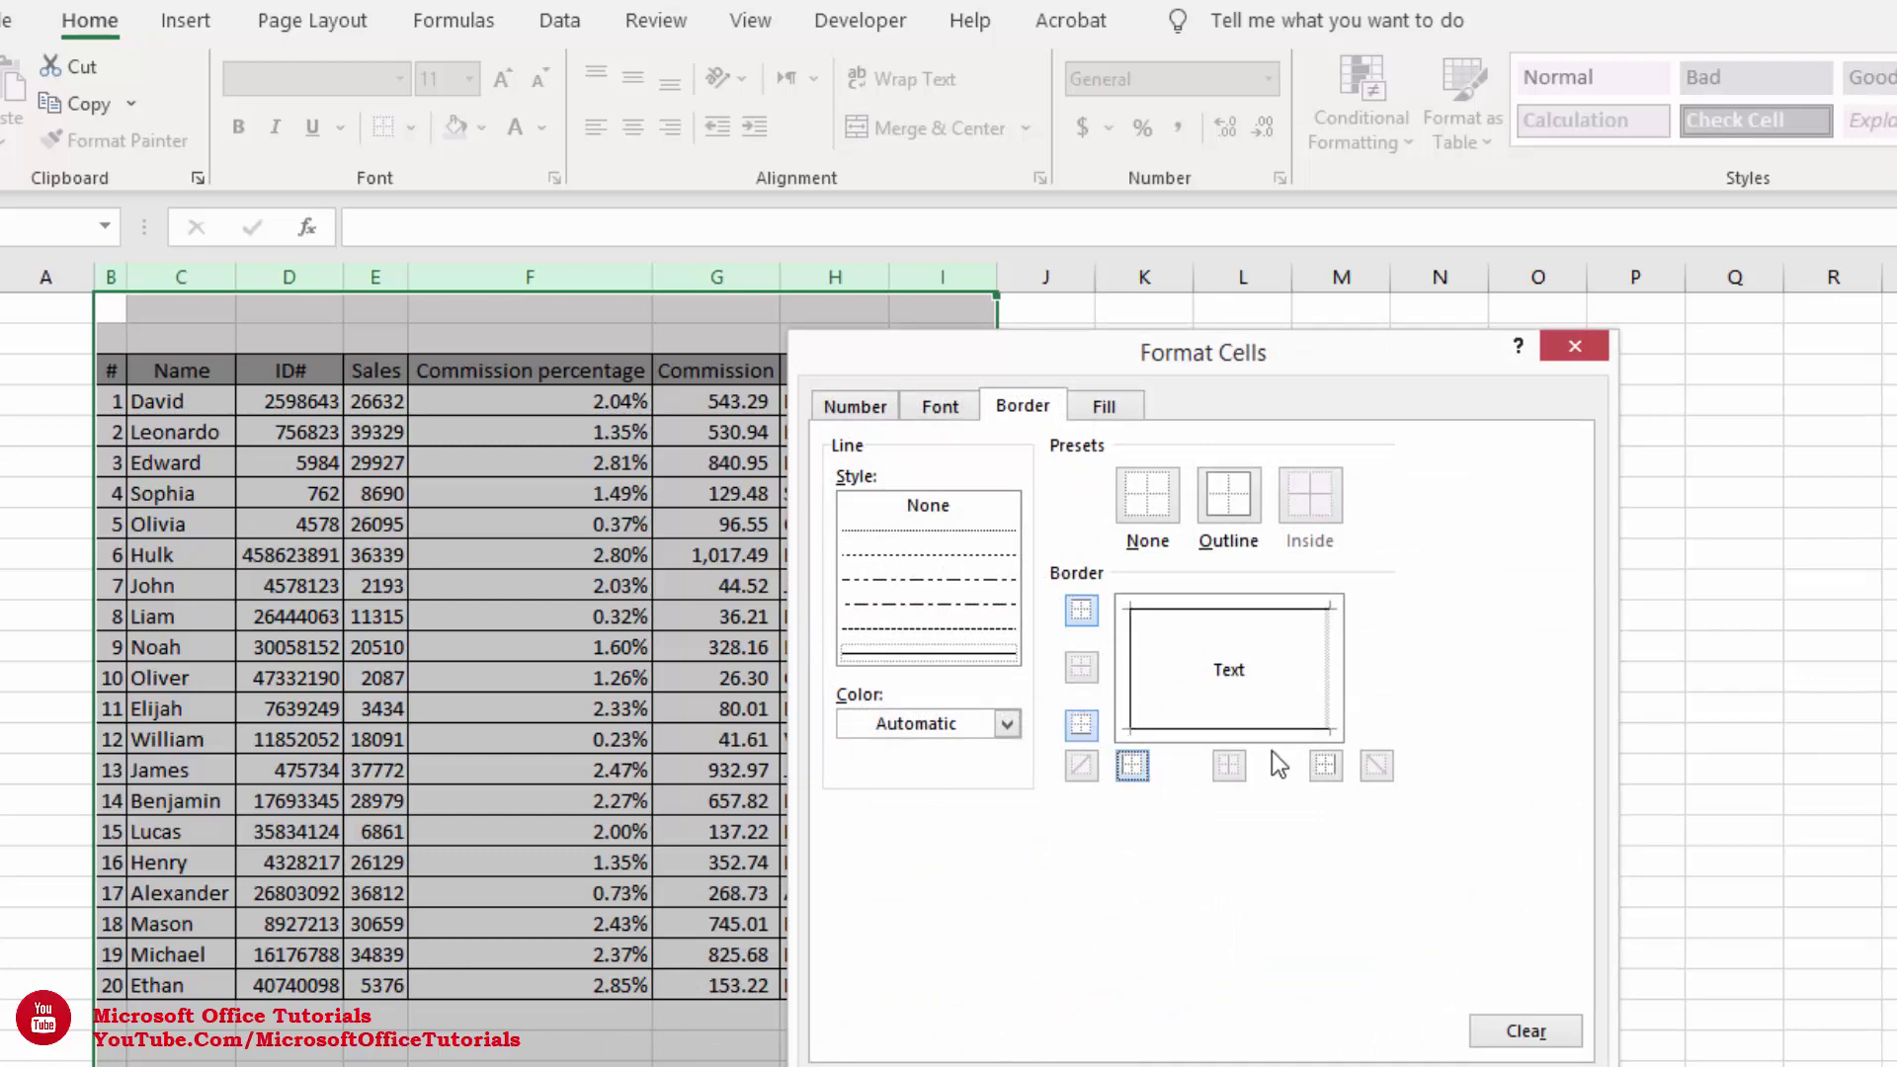
left_click(1336, 772)
left_click(1373, 1062)
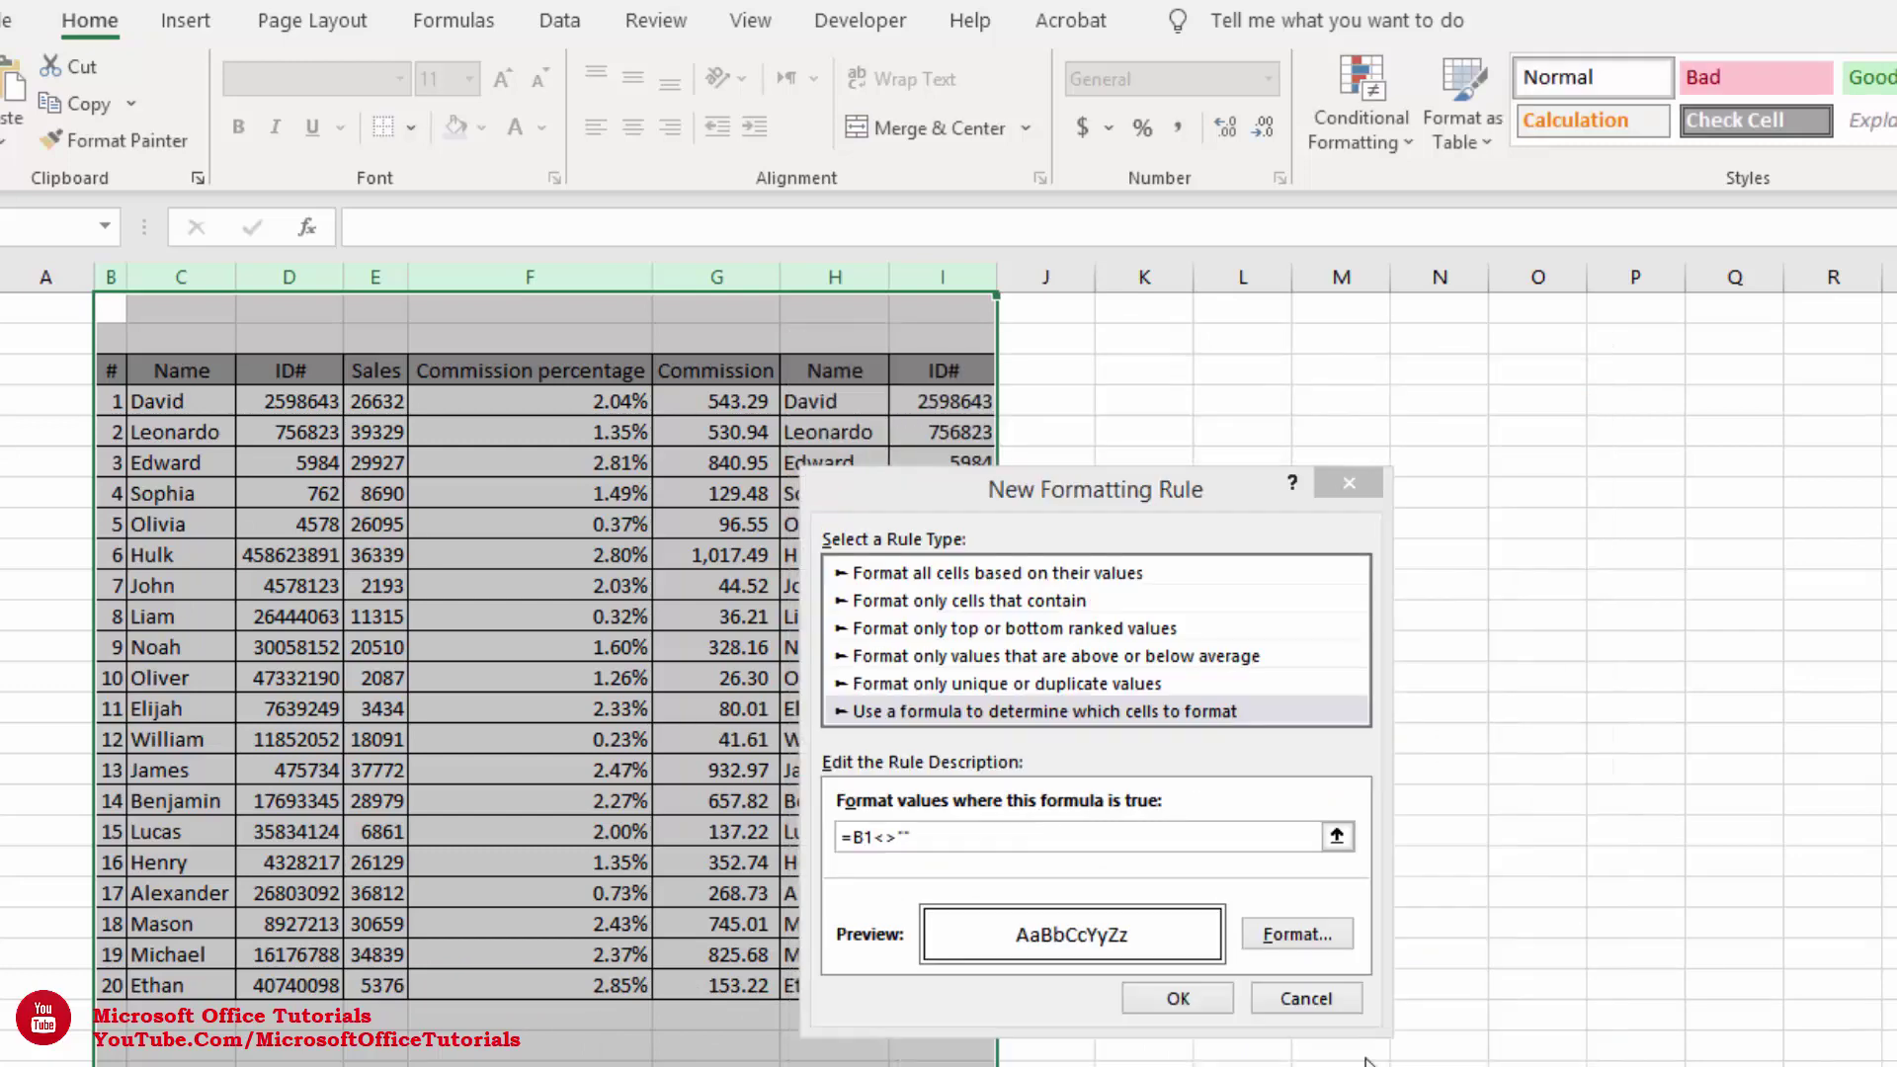
left_click(1197, 997)
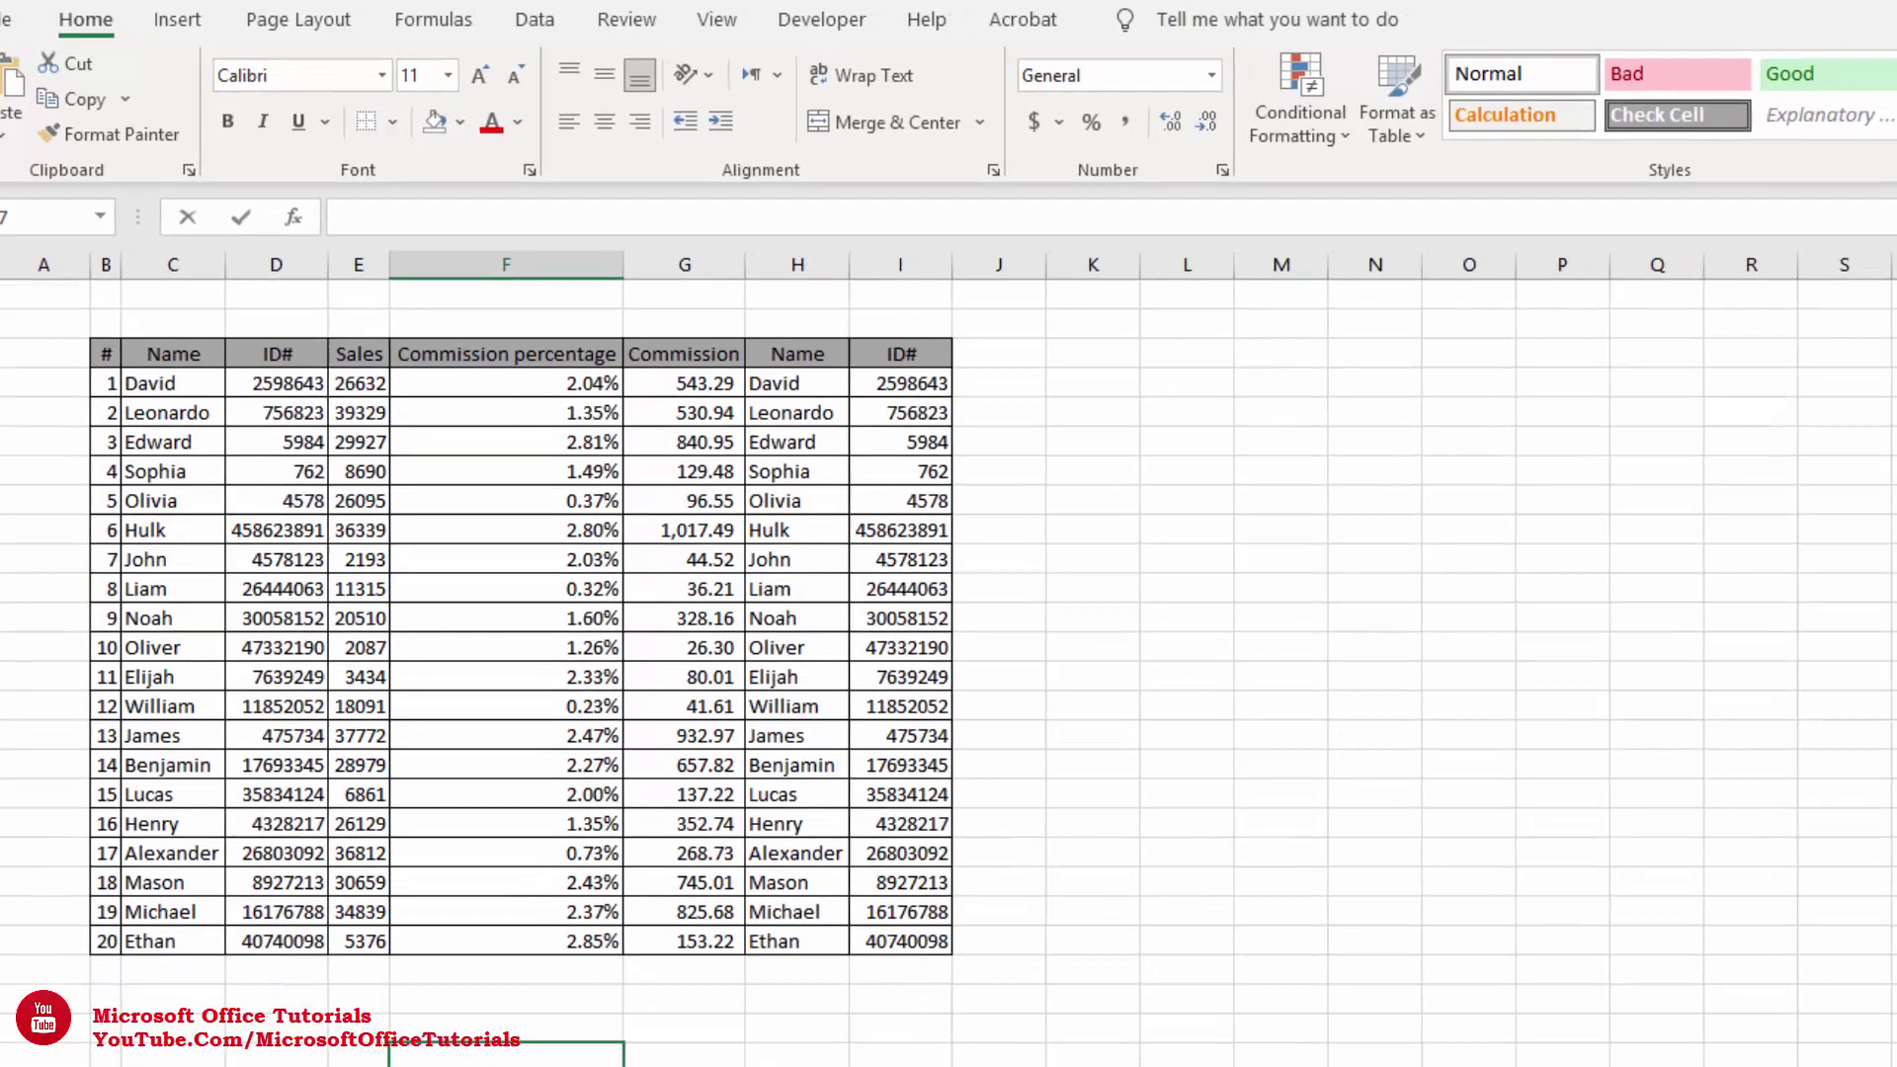
Enter test entries 'DFDF' and 'FDSFSDF' below the table to confirm they get borders
type("DFDF")
left_click(524, 1066)
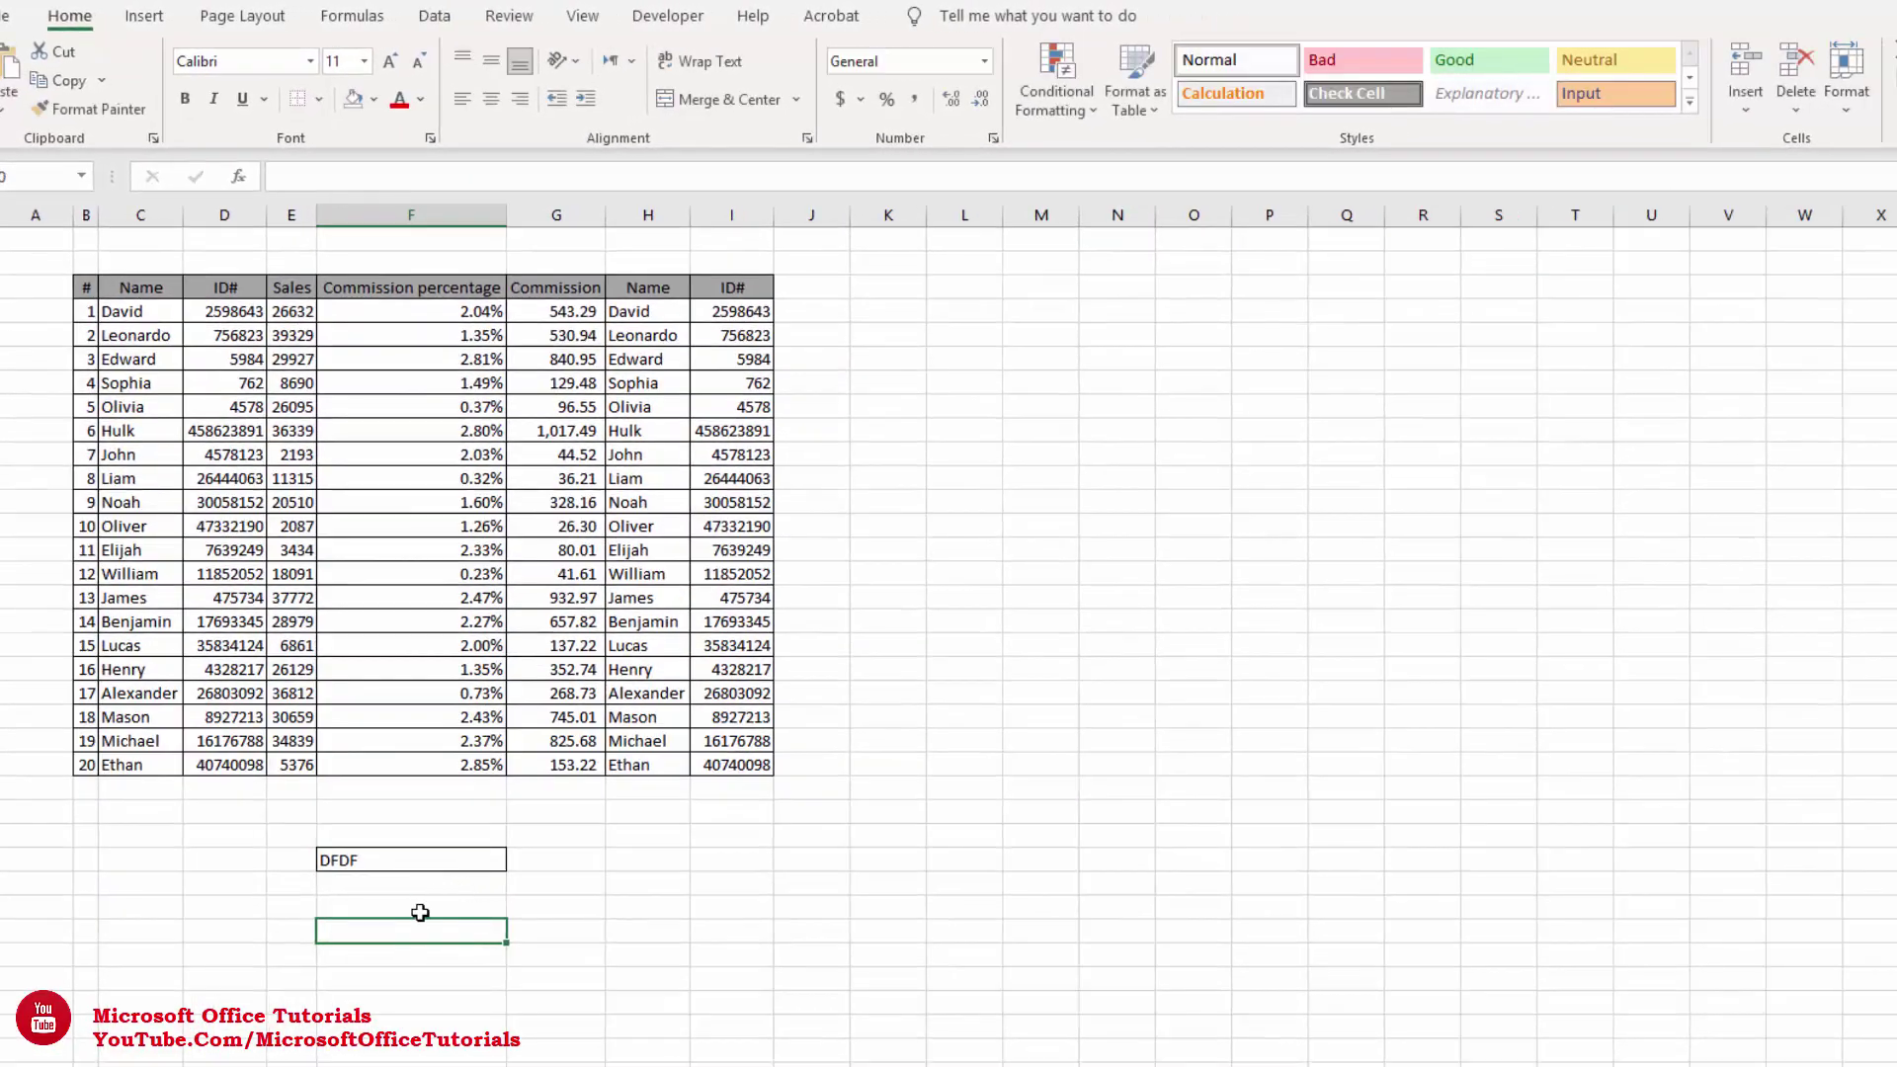
left_click(413, 964)
left_click(438, 929)
type("FDSFSDF")
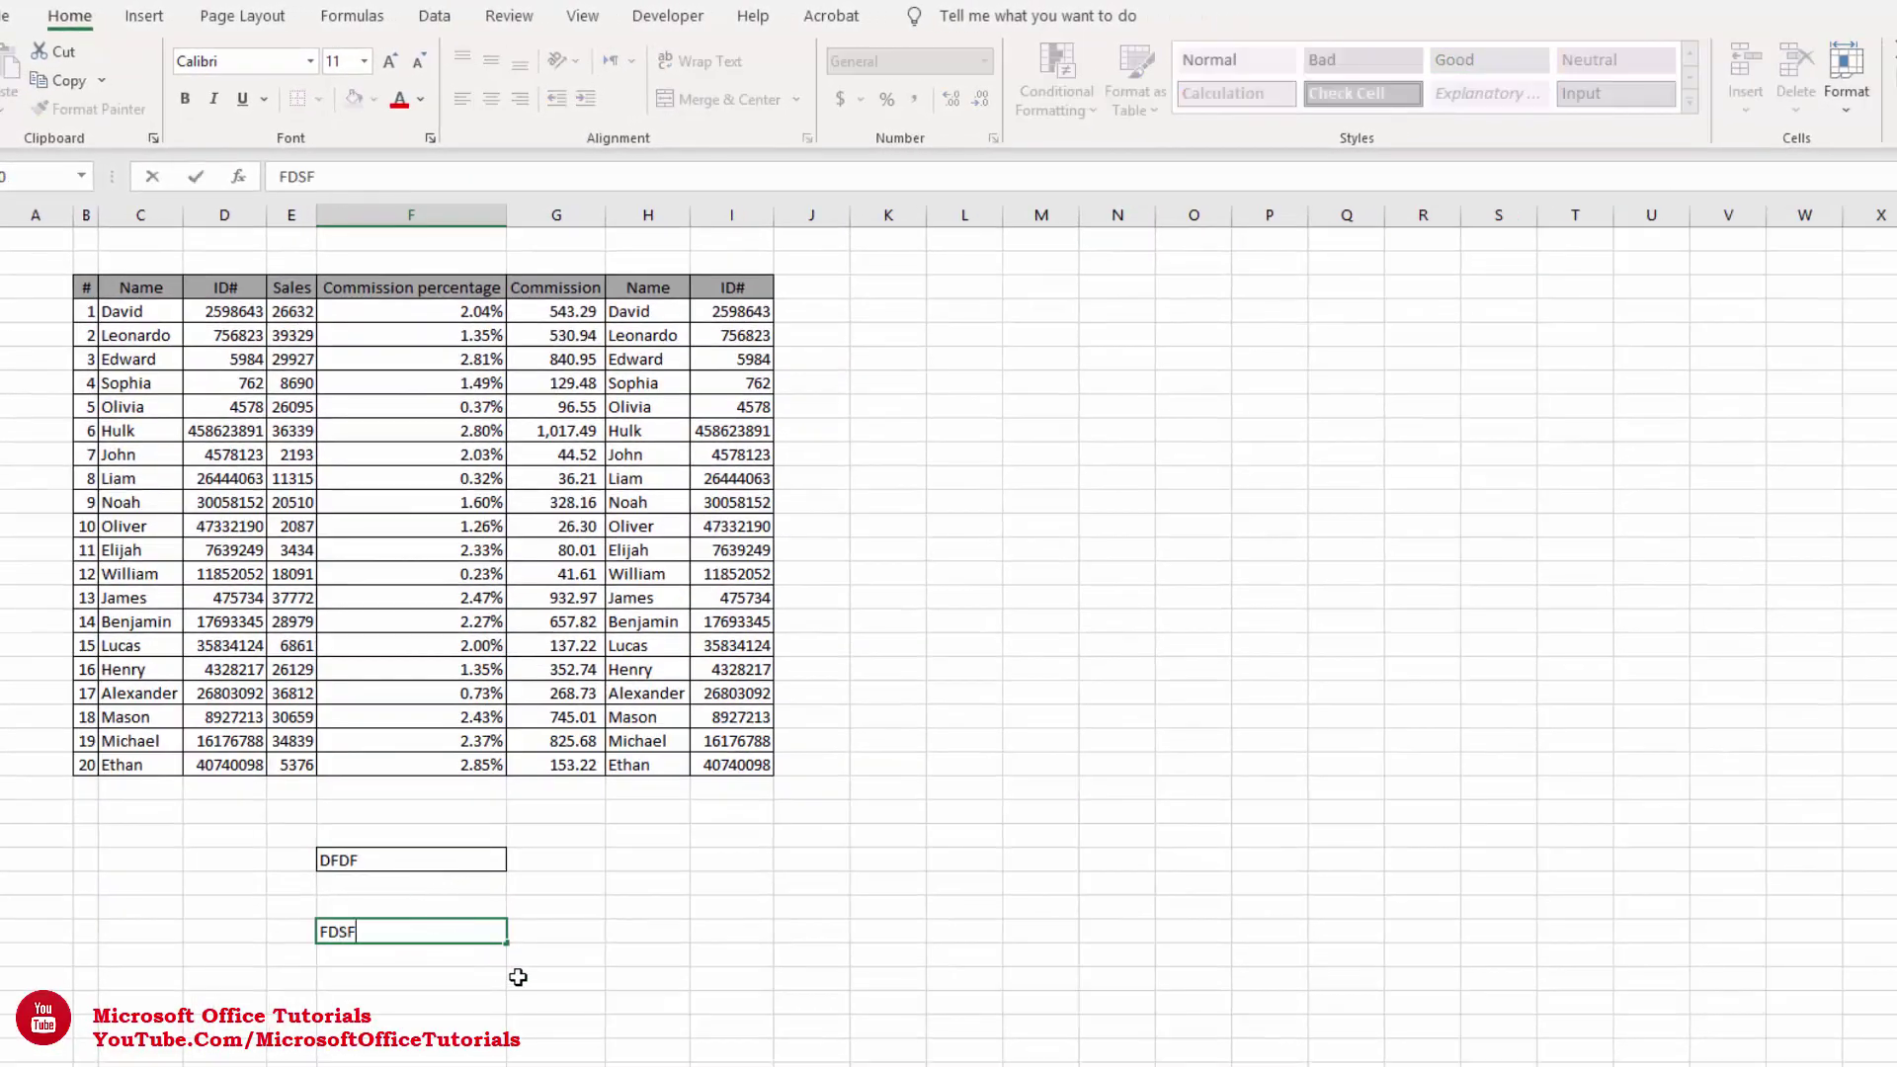
left_click(489, 998)
left_click(418, 931)
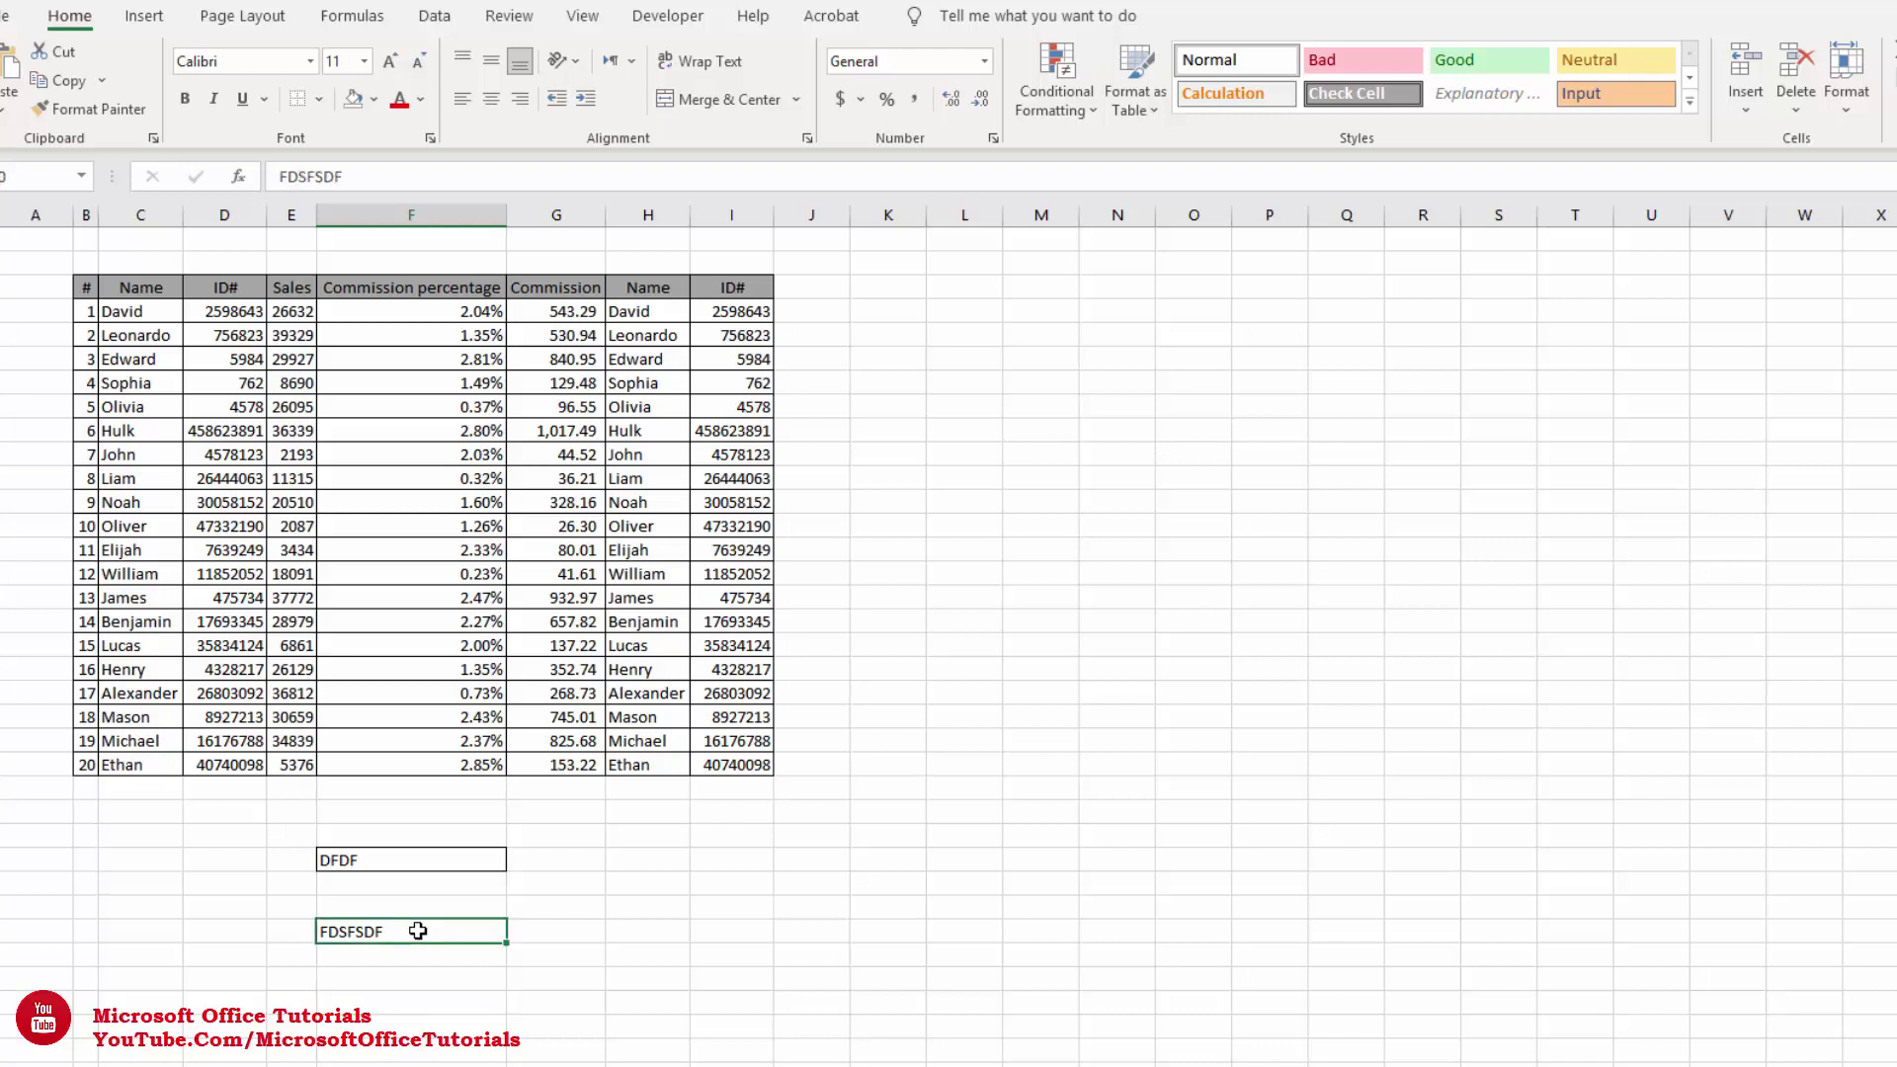
Clear Michael's percentage, commission and second name, plus Henry-to-Mason sales through commission
left_click(393, 741)
left_click_drag(640, 741, 356, 736)
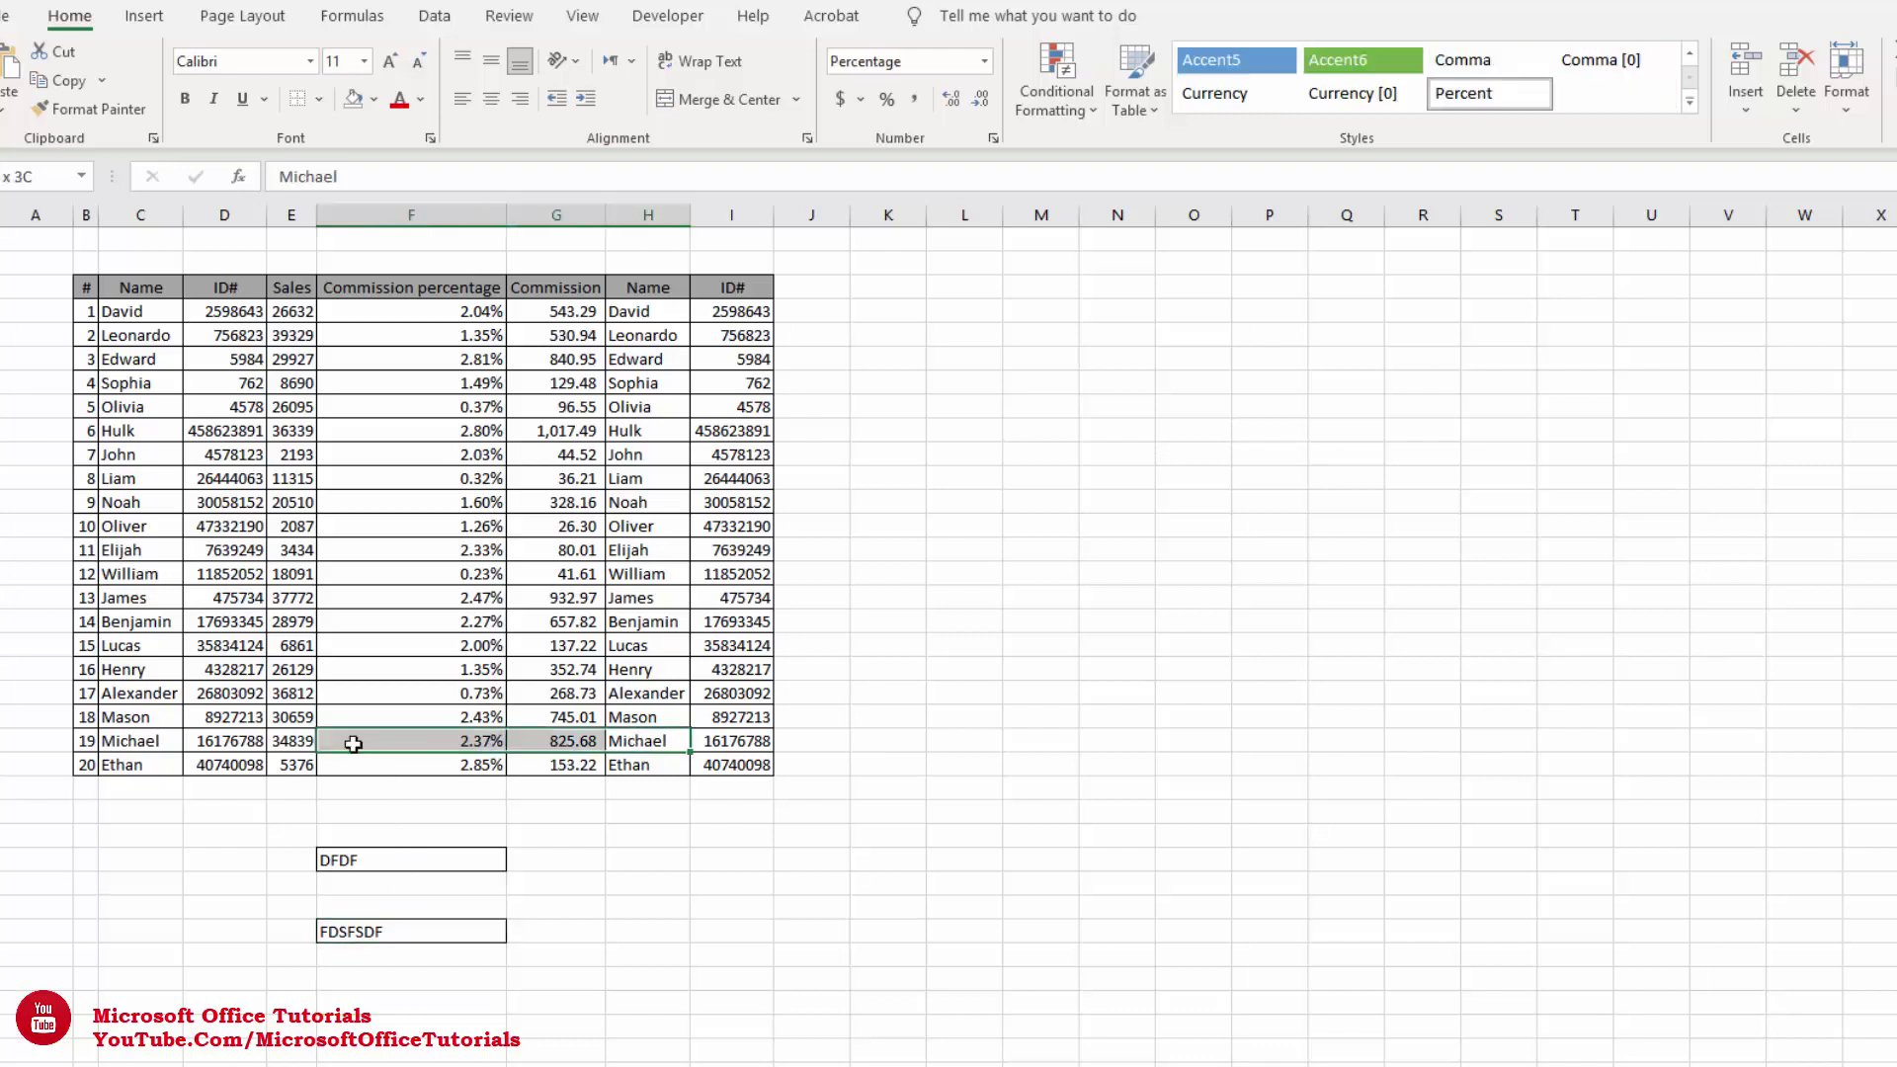
key("Delete")
left_click_drag(561, 715, 292, 669)
key("Delete")
left_click(559, 836)
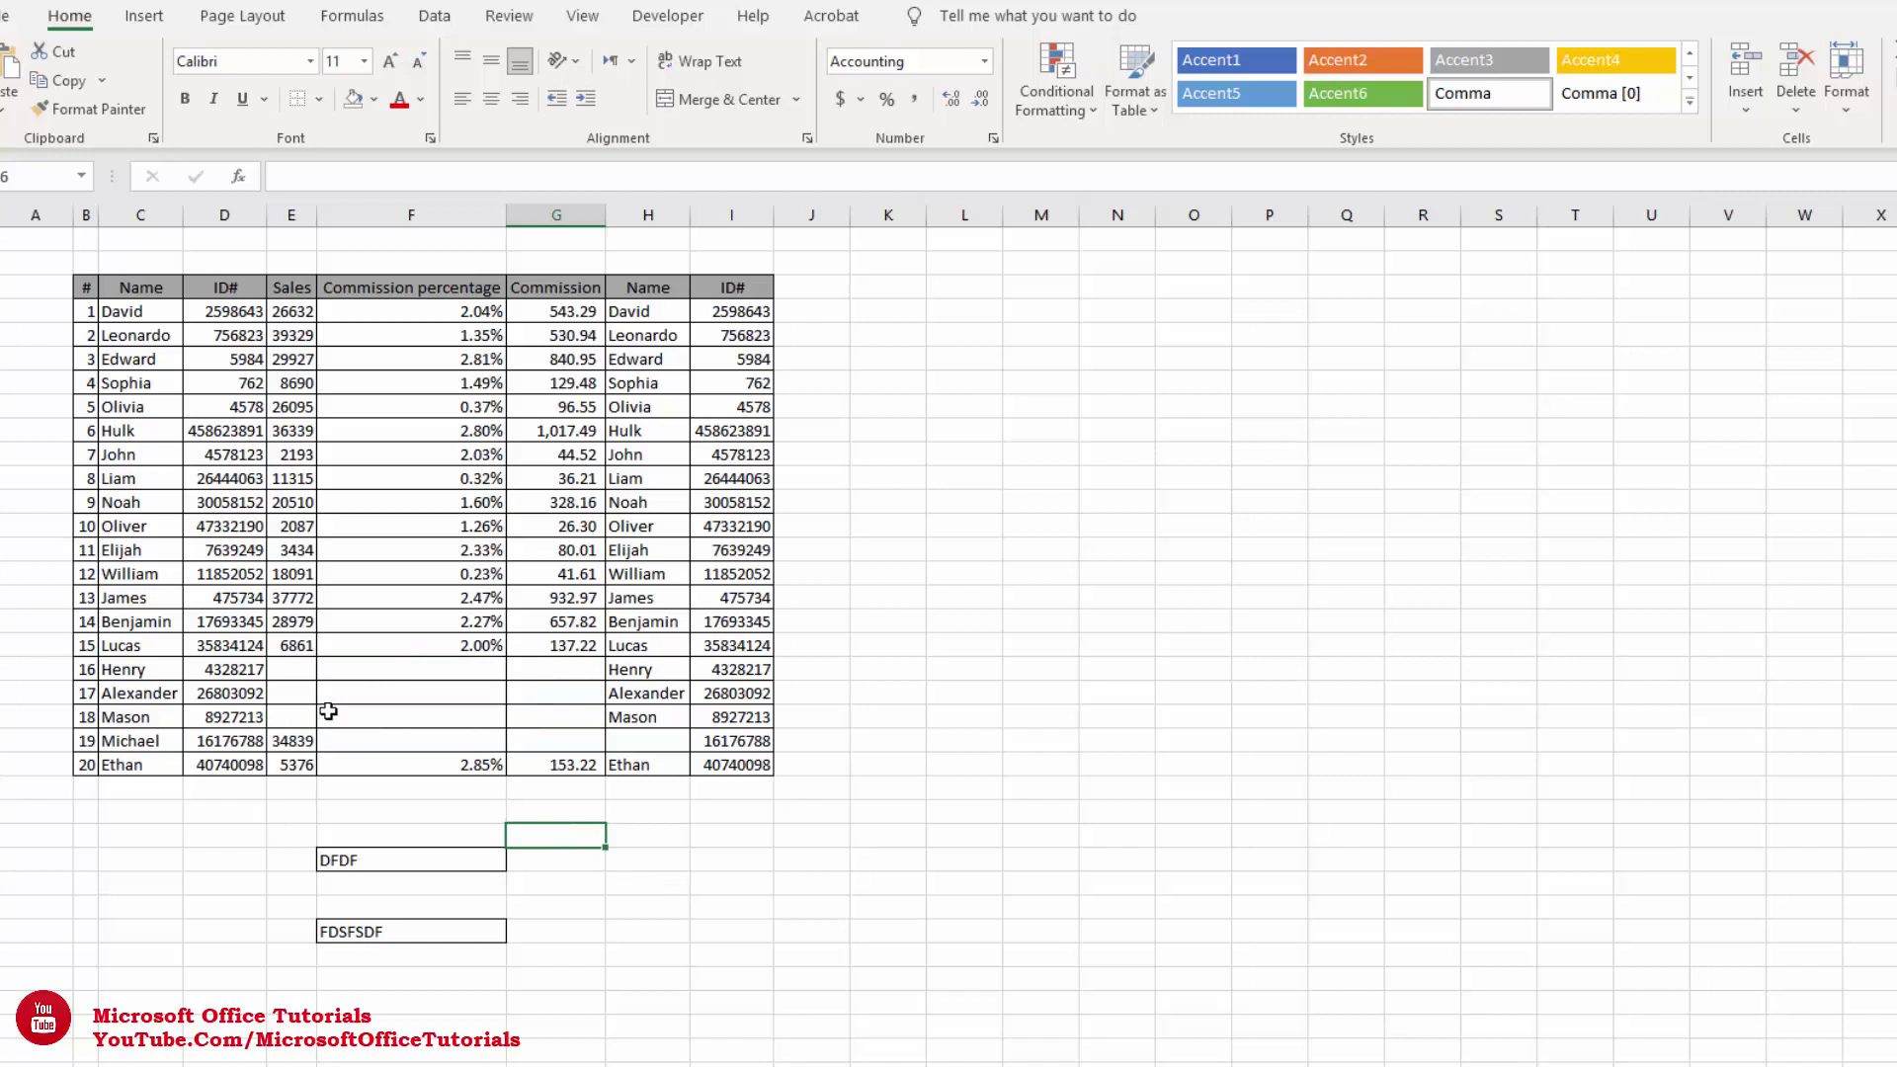
Check the emptied percentage cells F16:F20, then select columns B through I
left_click(425, 861)
left_click(414, 909)
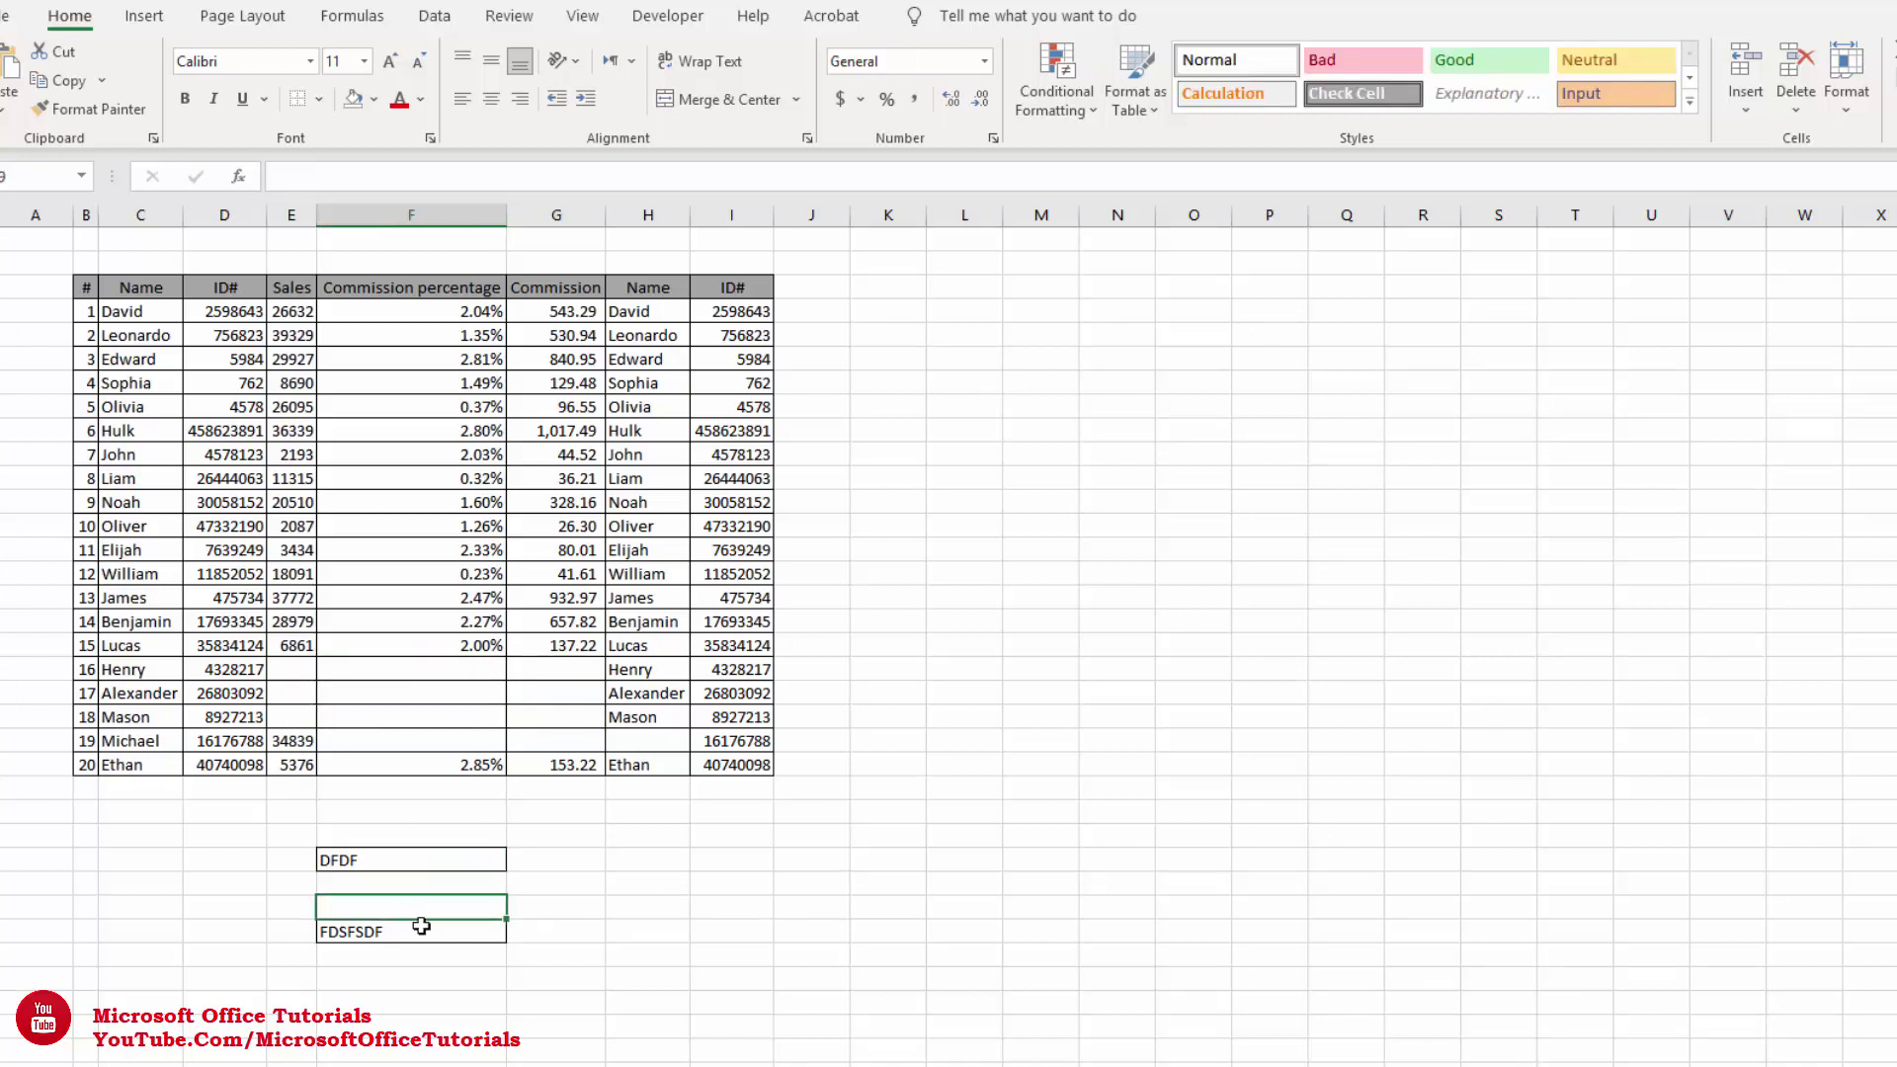
left_click_drag(391, 674, 394, 744)
left_click(553, 724)
left_click(396, 762)
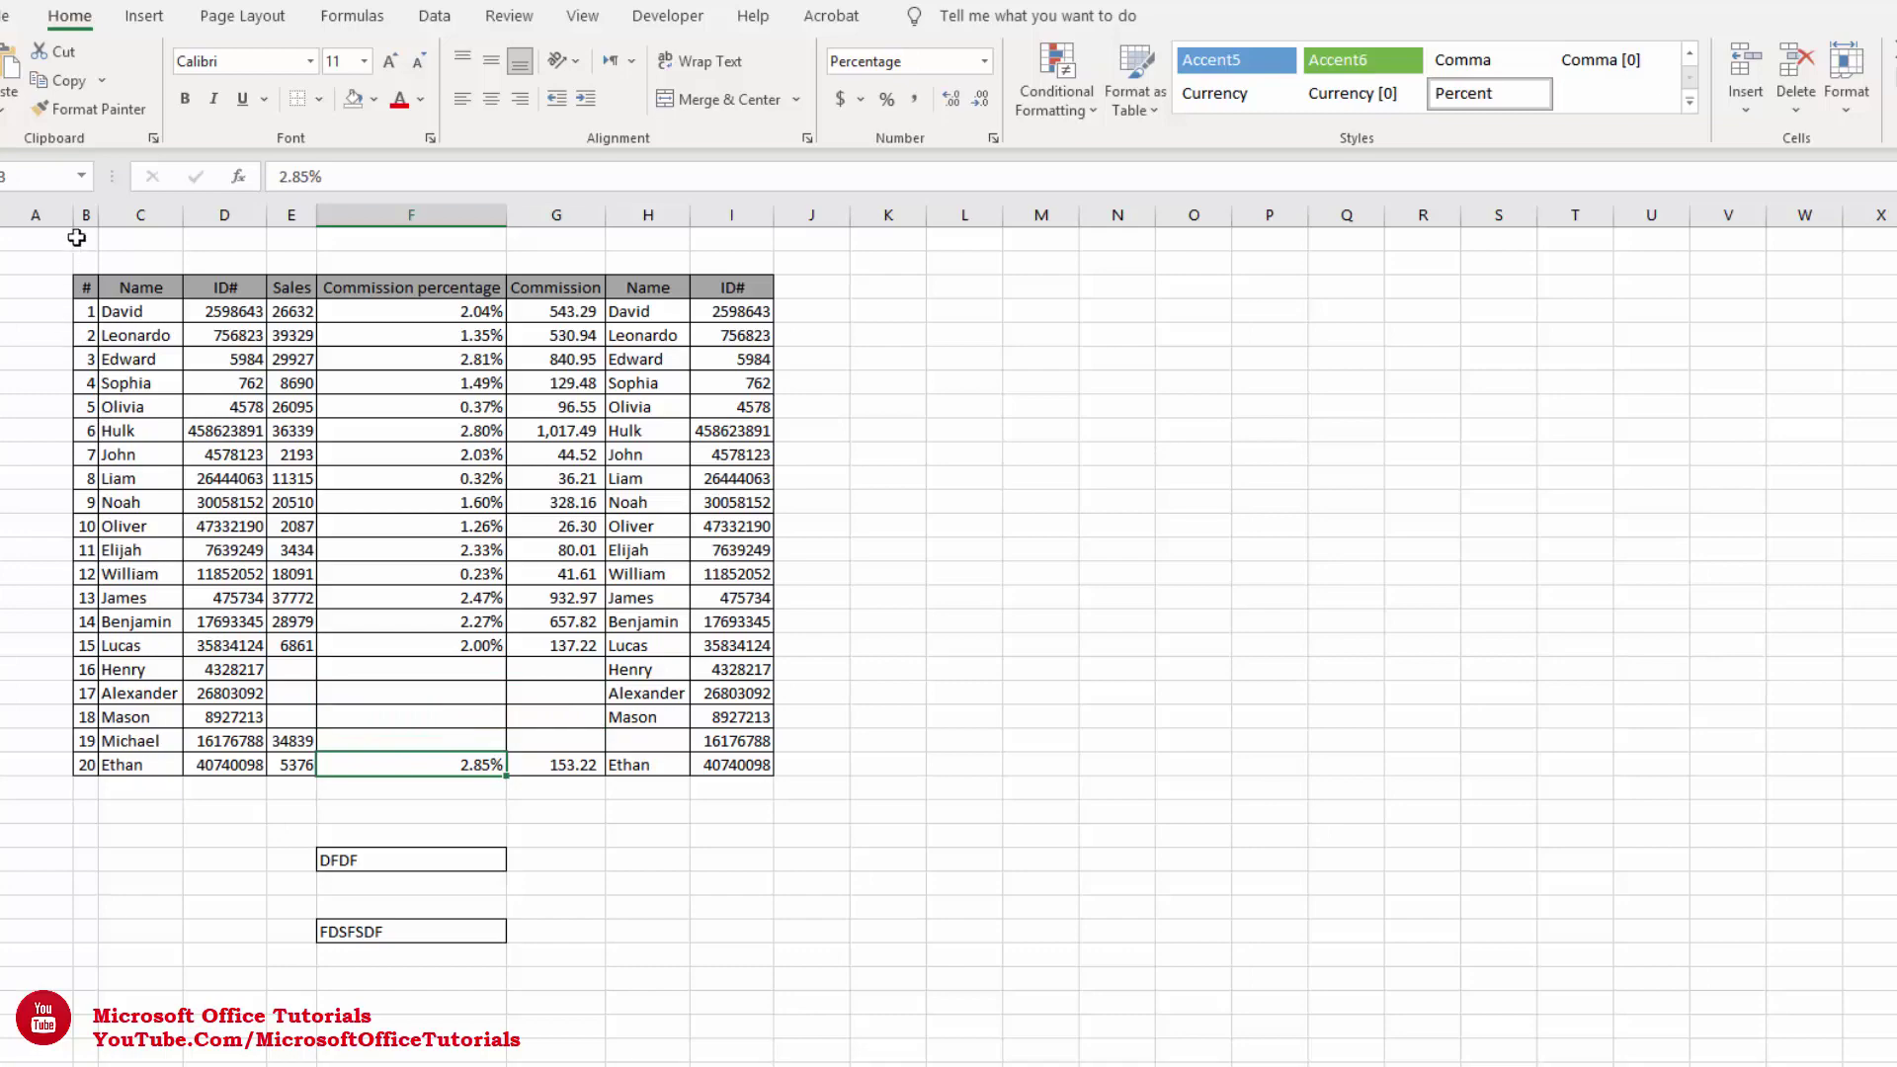
left_click_drag(83, 214, 761, 215)
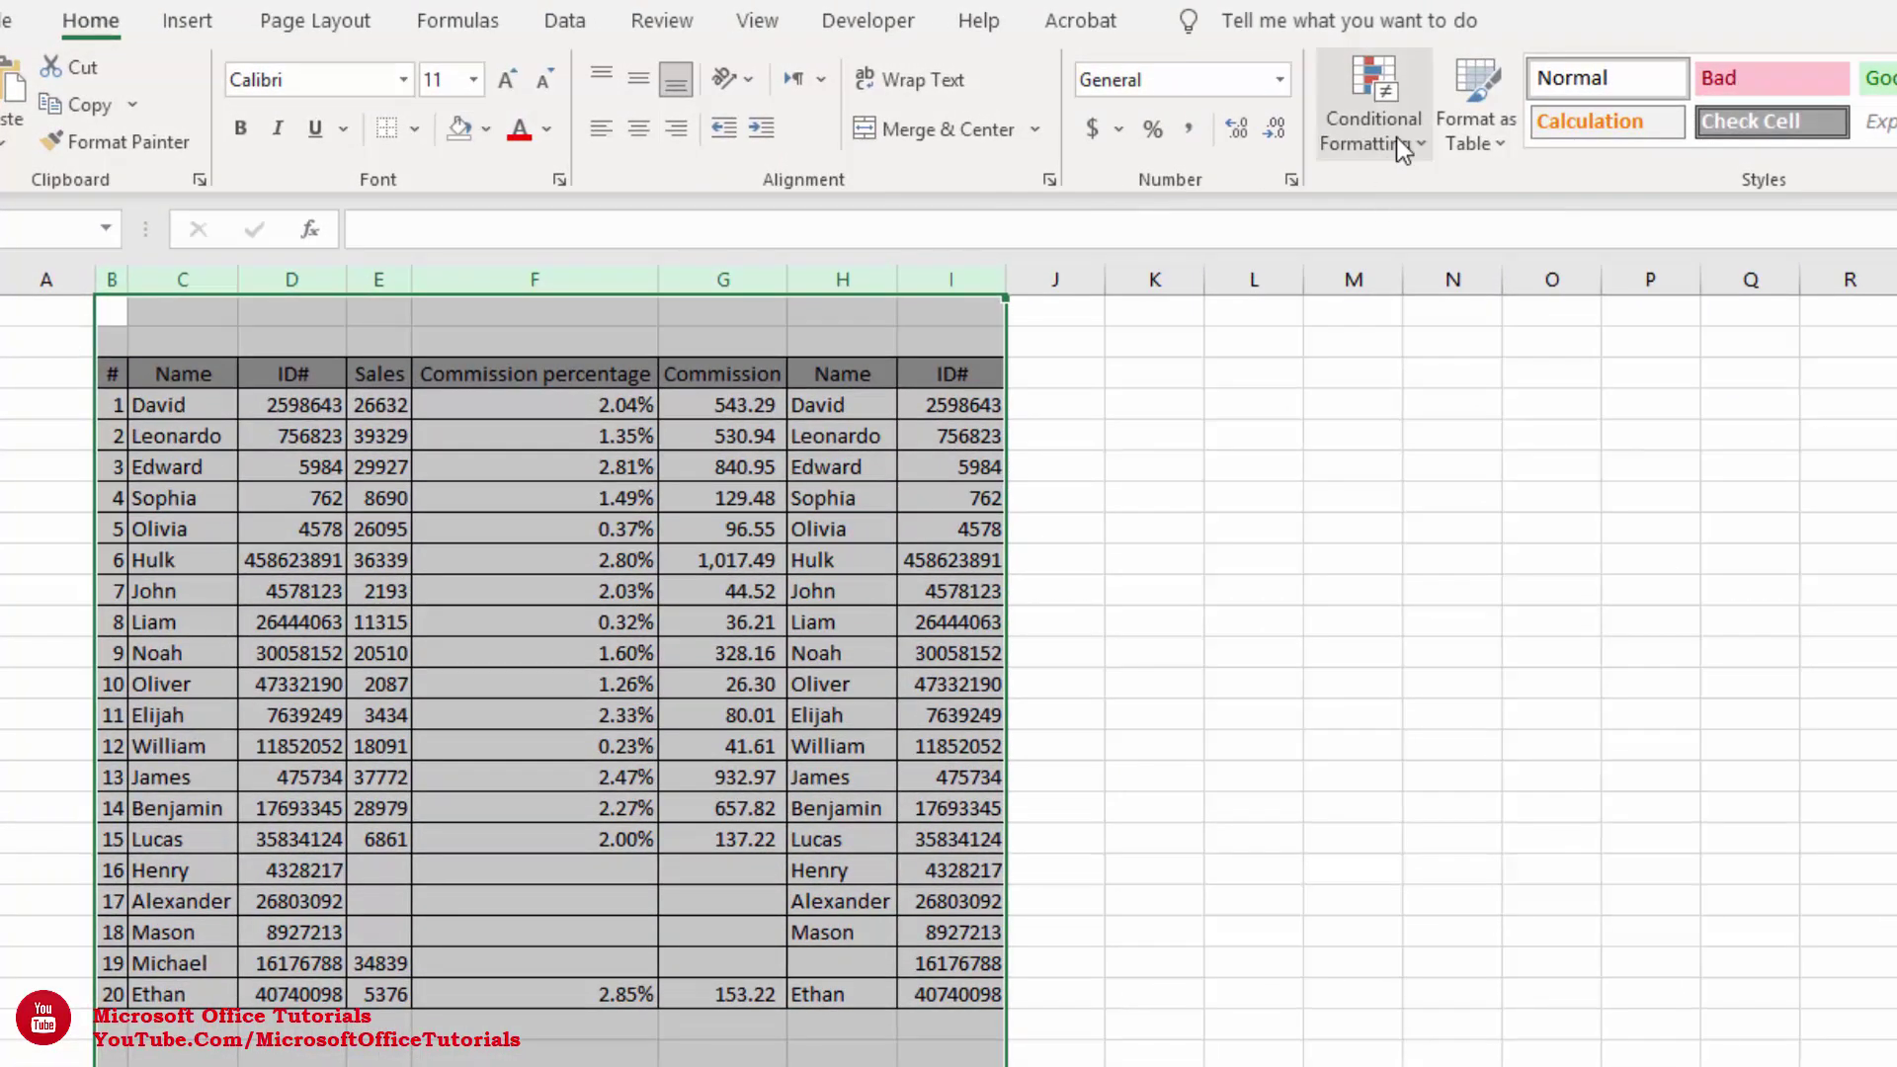
Start another formula-based conditional formatting rule with the B1 blank test (=B1="")
left_click(1104, 107)
left_click(1432, 568)
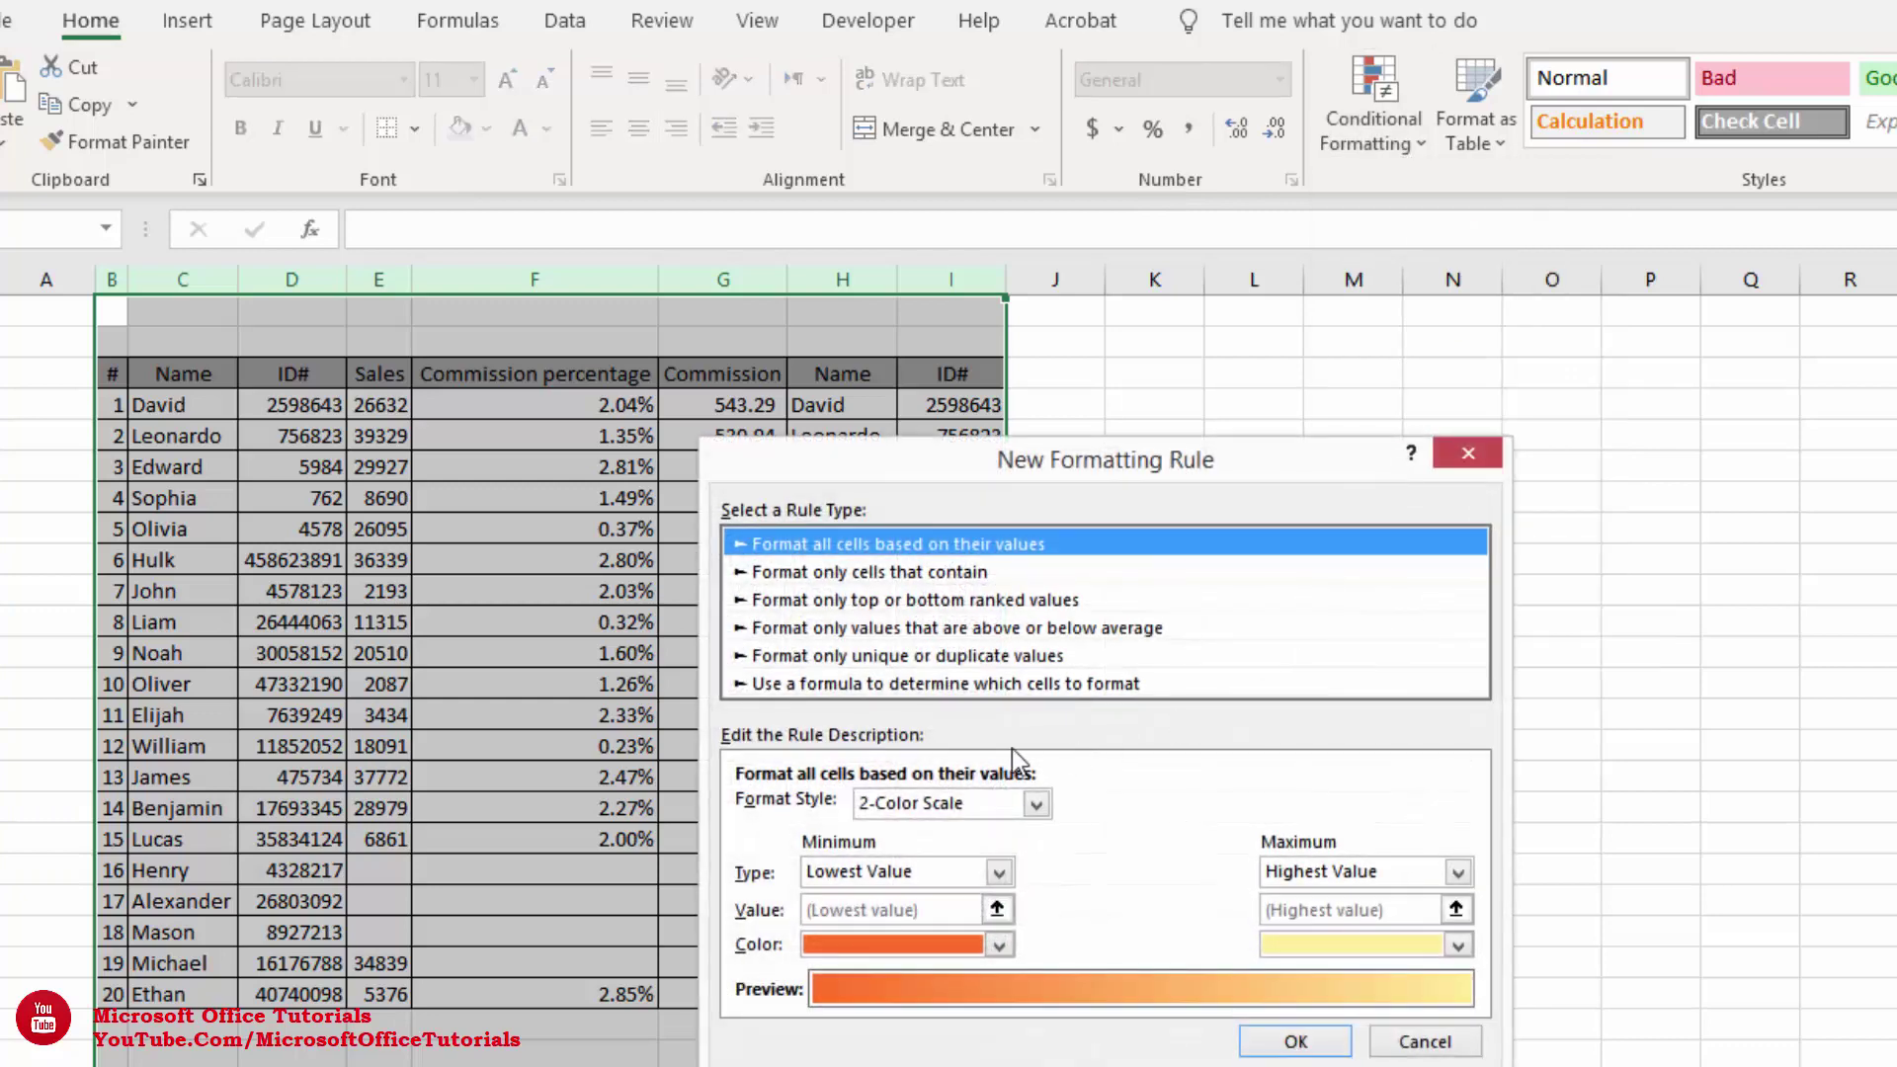
left_click(911, 684)
left_click(894, 812)
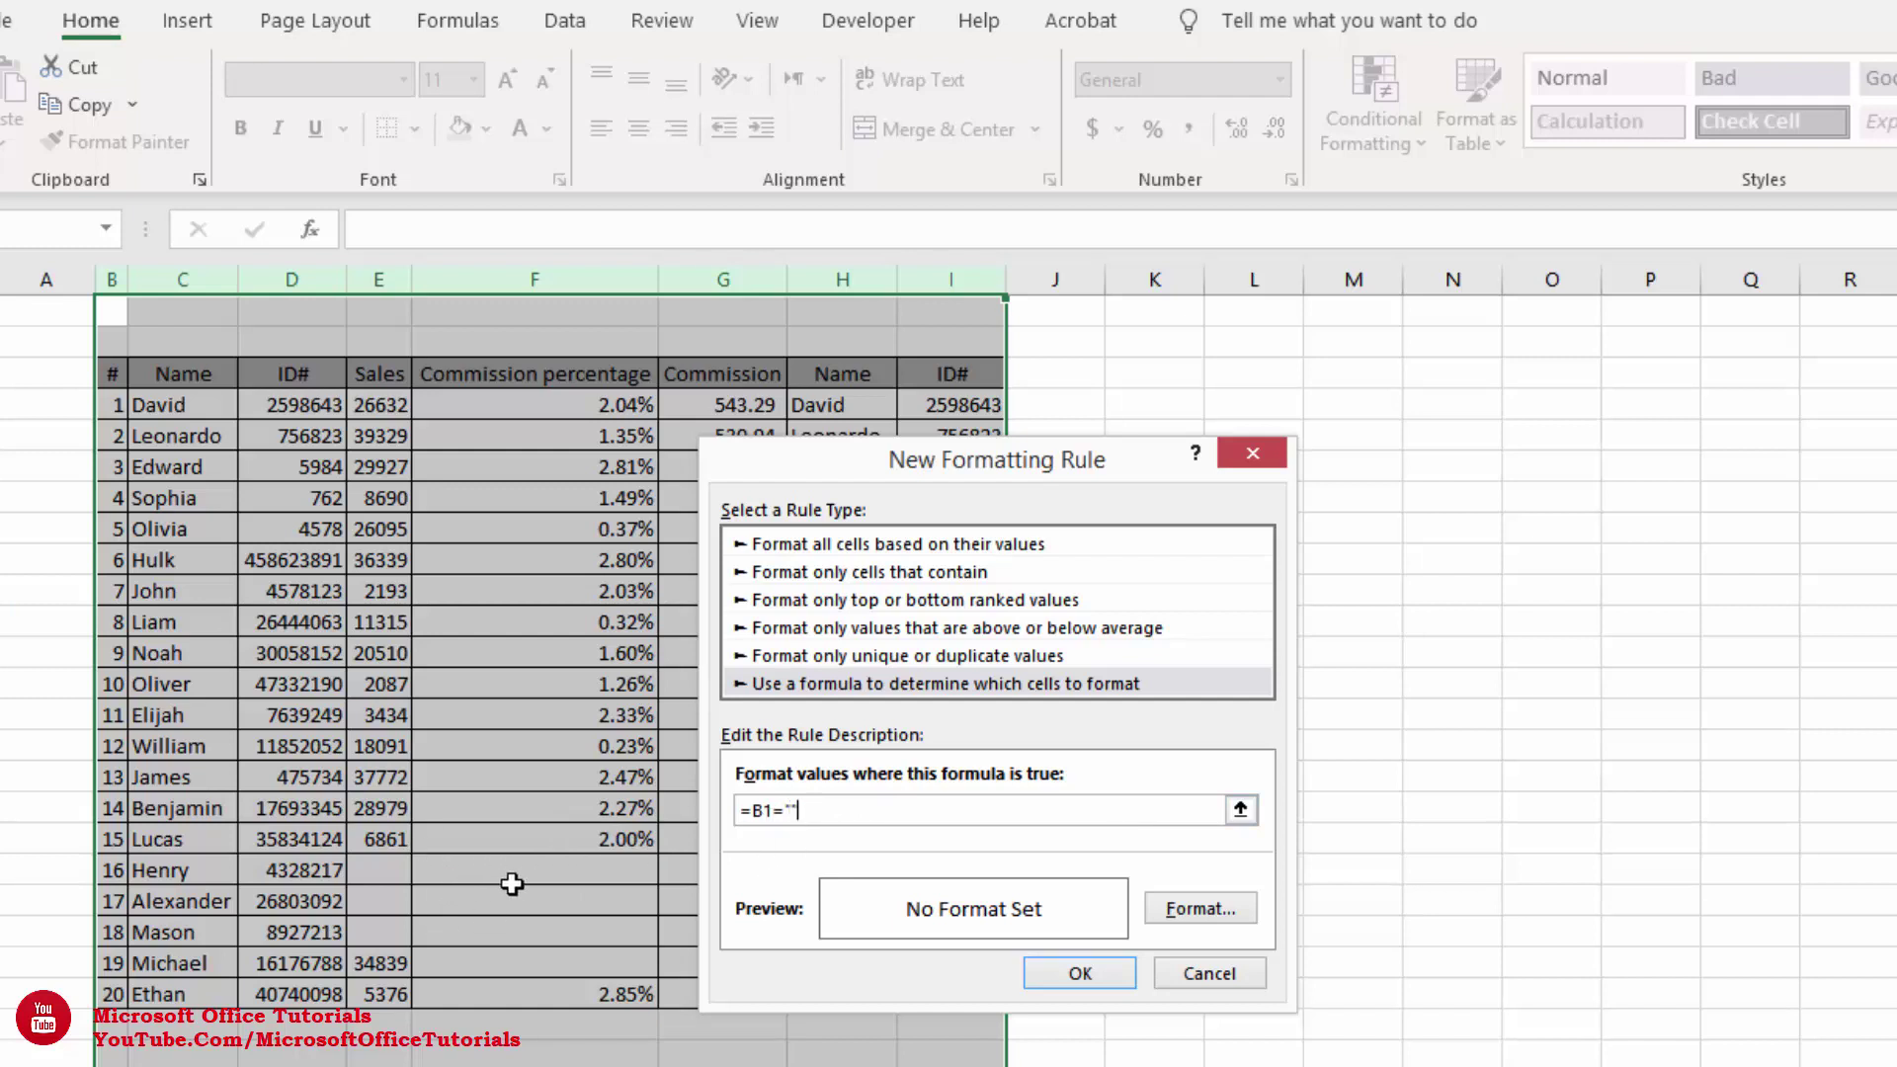
Set top, left, bottom and right borders for the rule and confirm it
left_click(1178, 909)
left_click(983, 582)
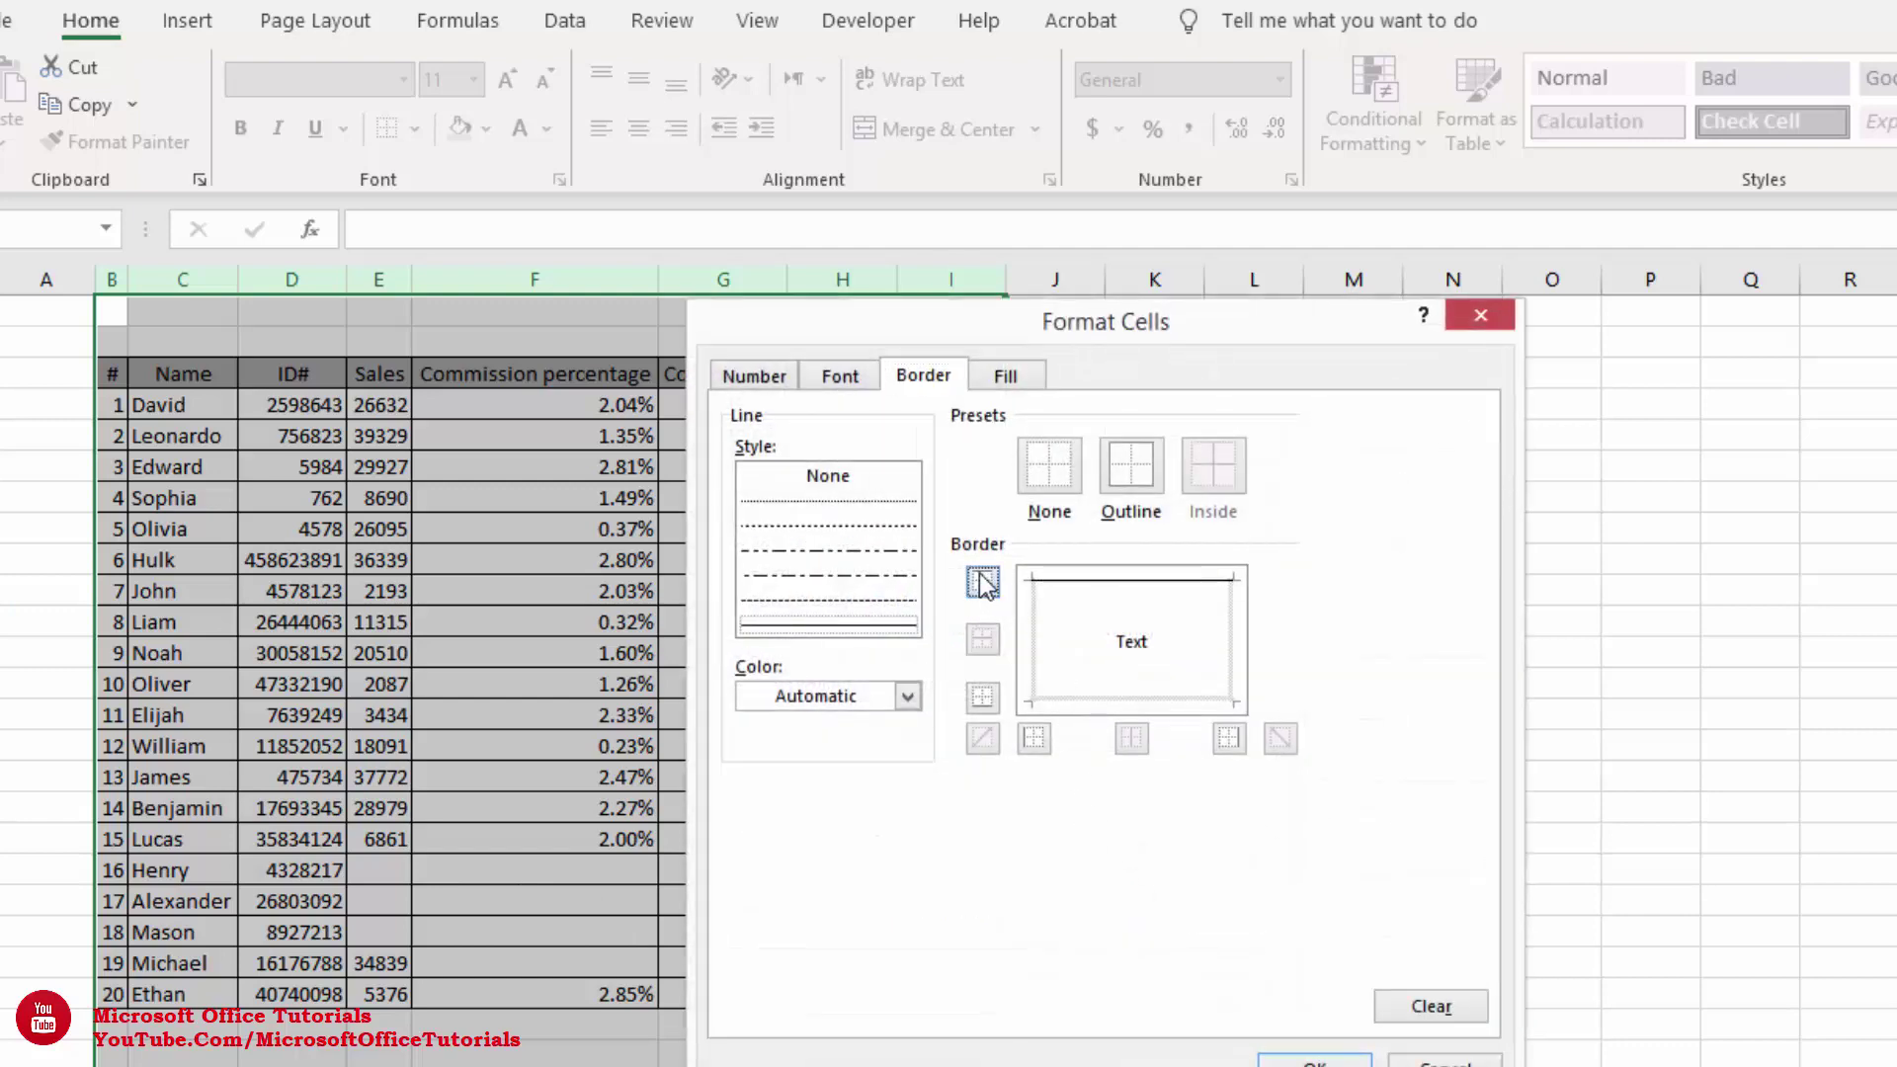
left_click(1031, 735)
left_click(985, 698)
left_click(1235, 743)
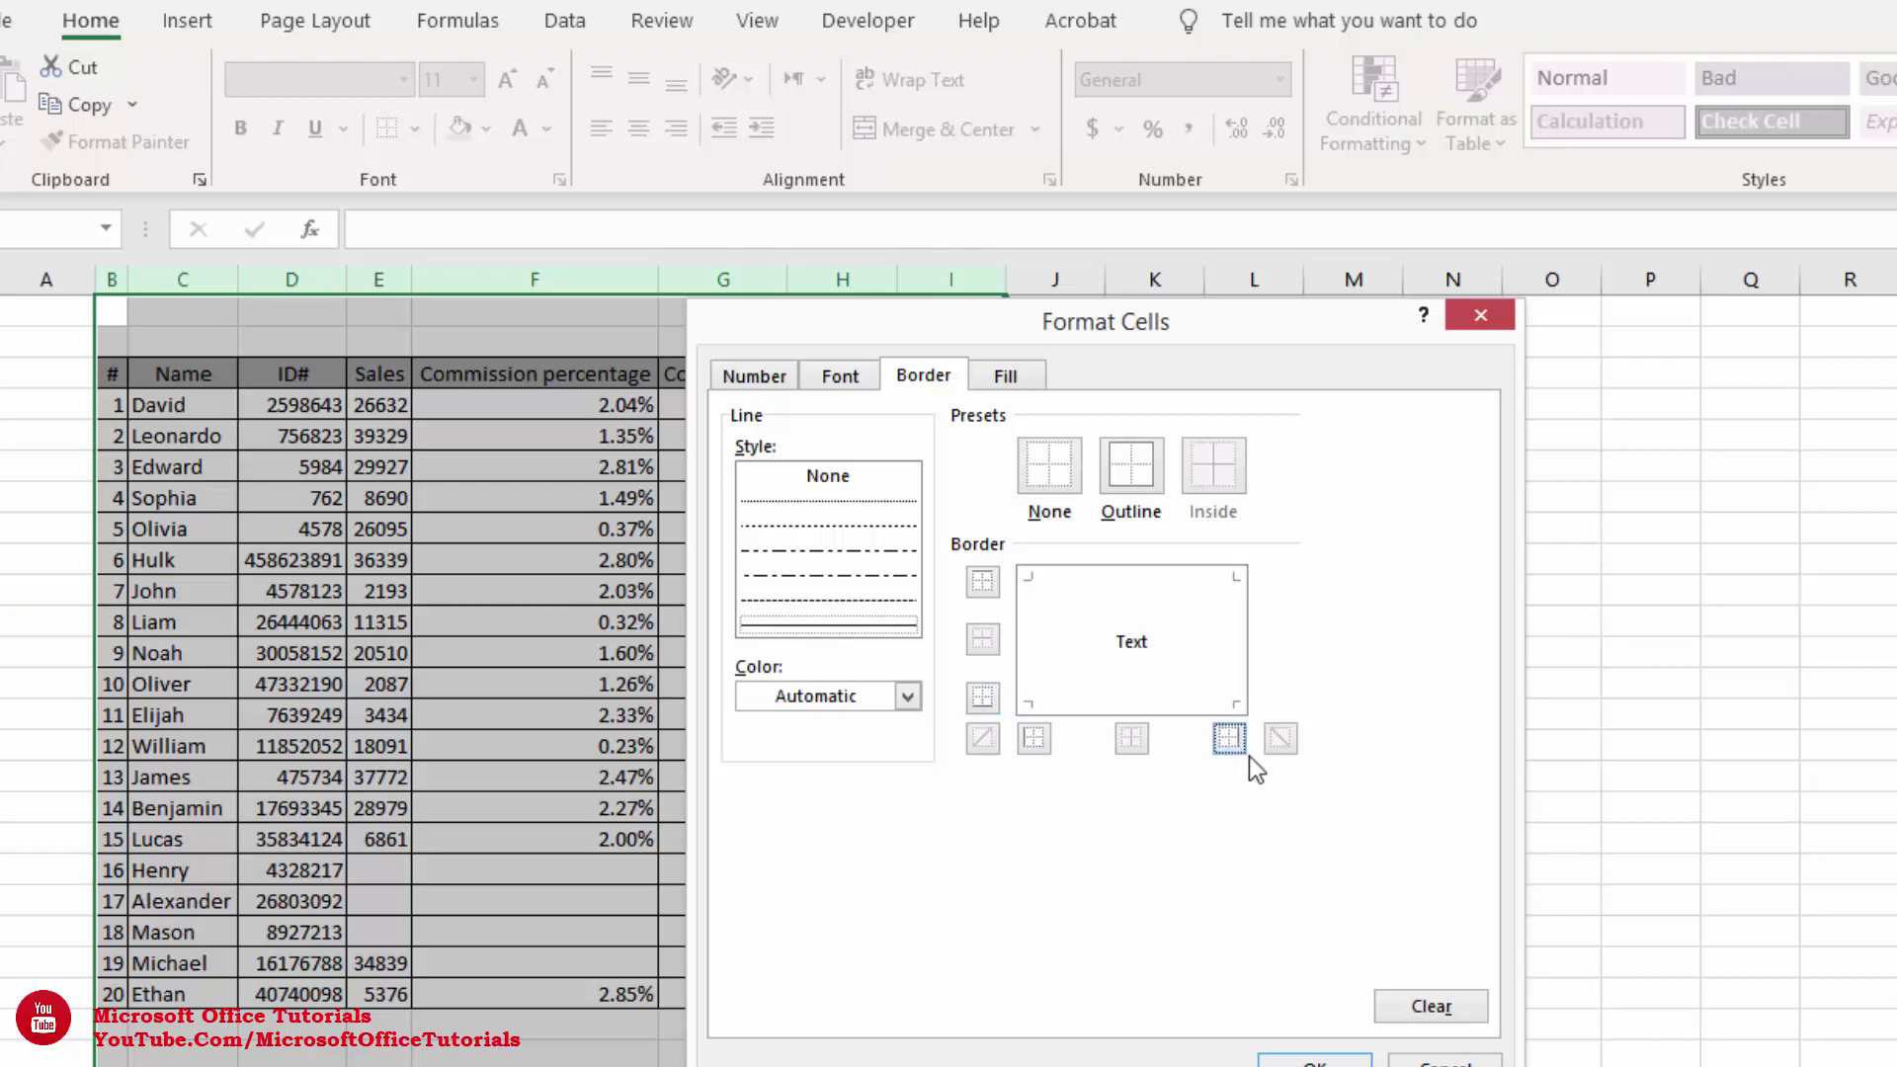
left_click(1324, 1061)
left_click(1087, 986)
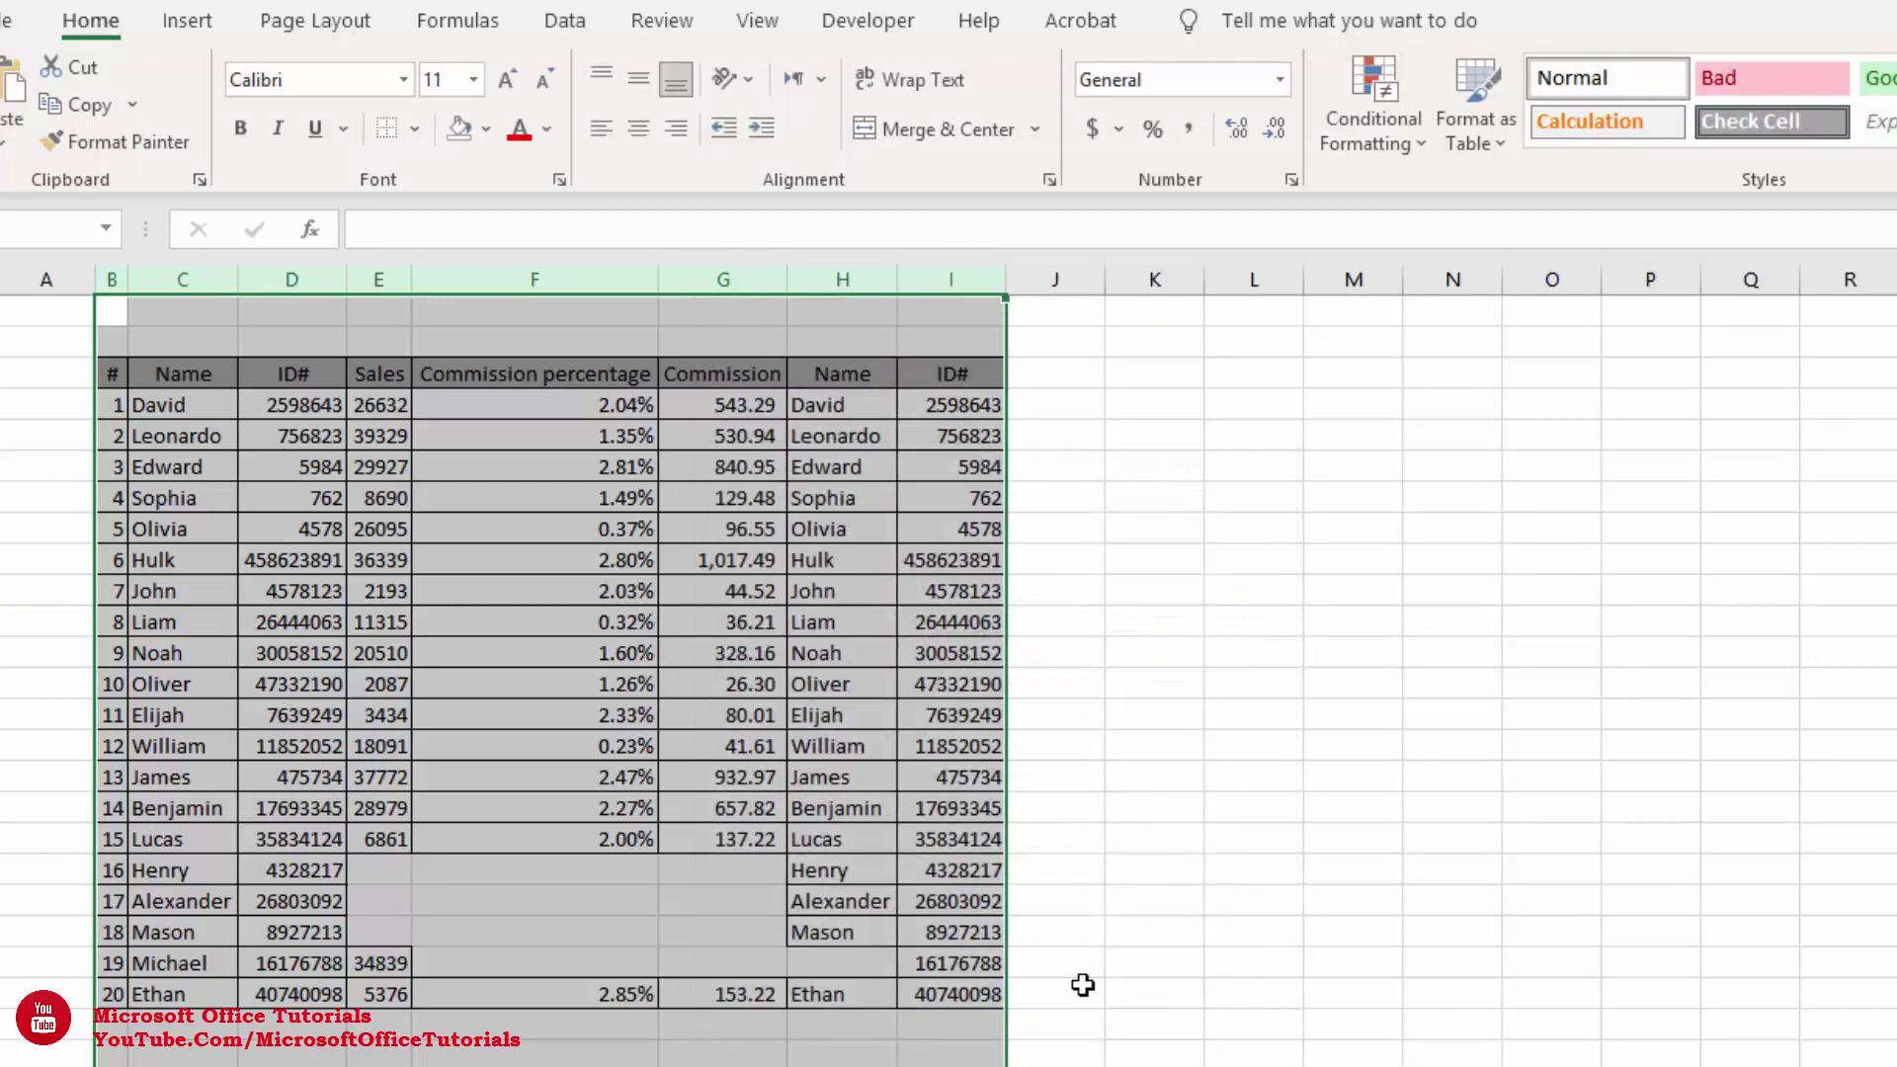
left_click(397, 894)
Delete B10:I20, James through Ethan, so the automatic borders vanish from those rows
left_click_drag(397, 891, 669, 919)
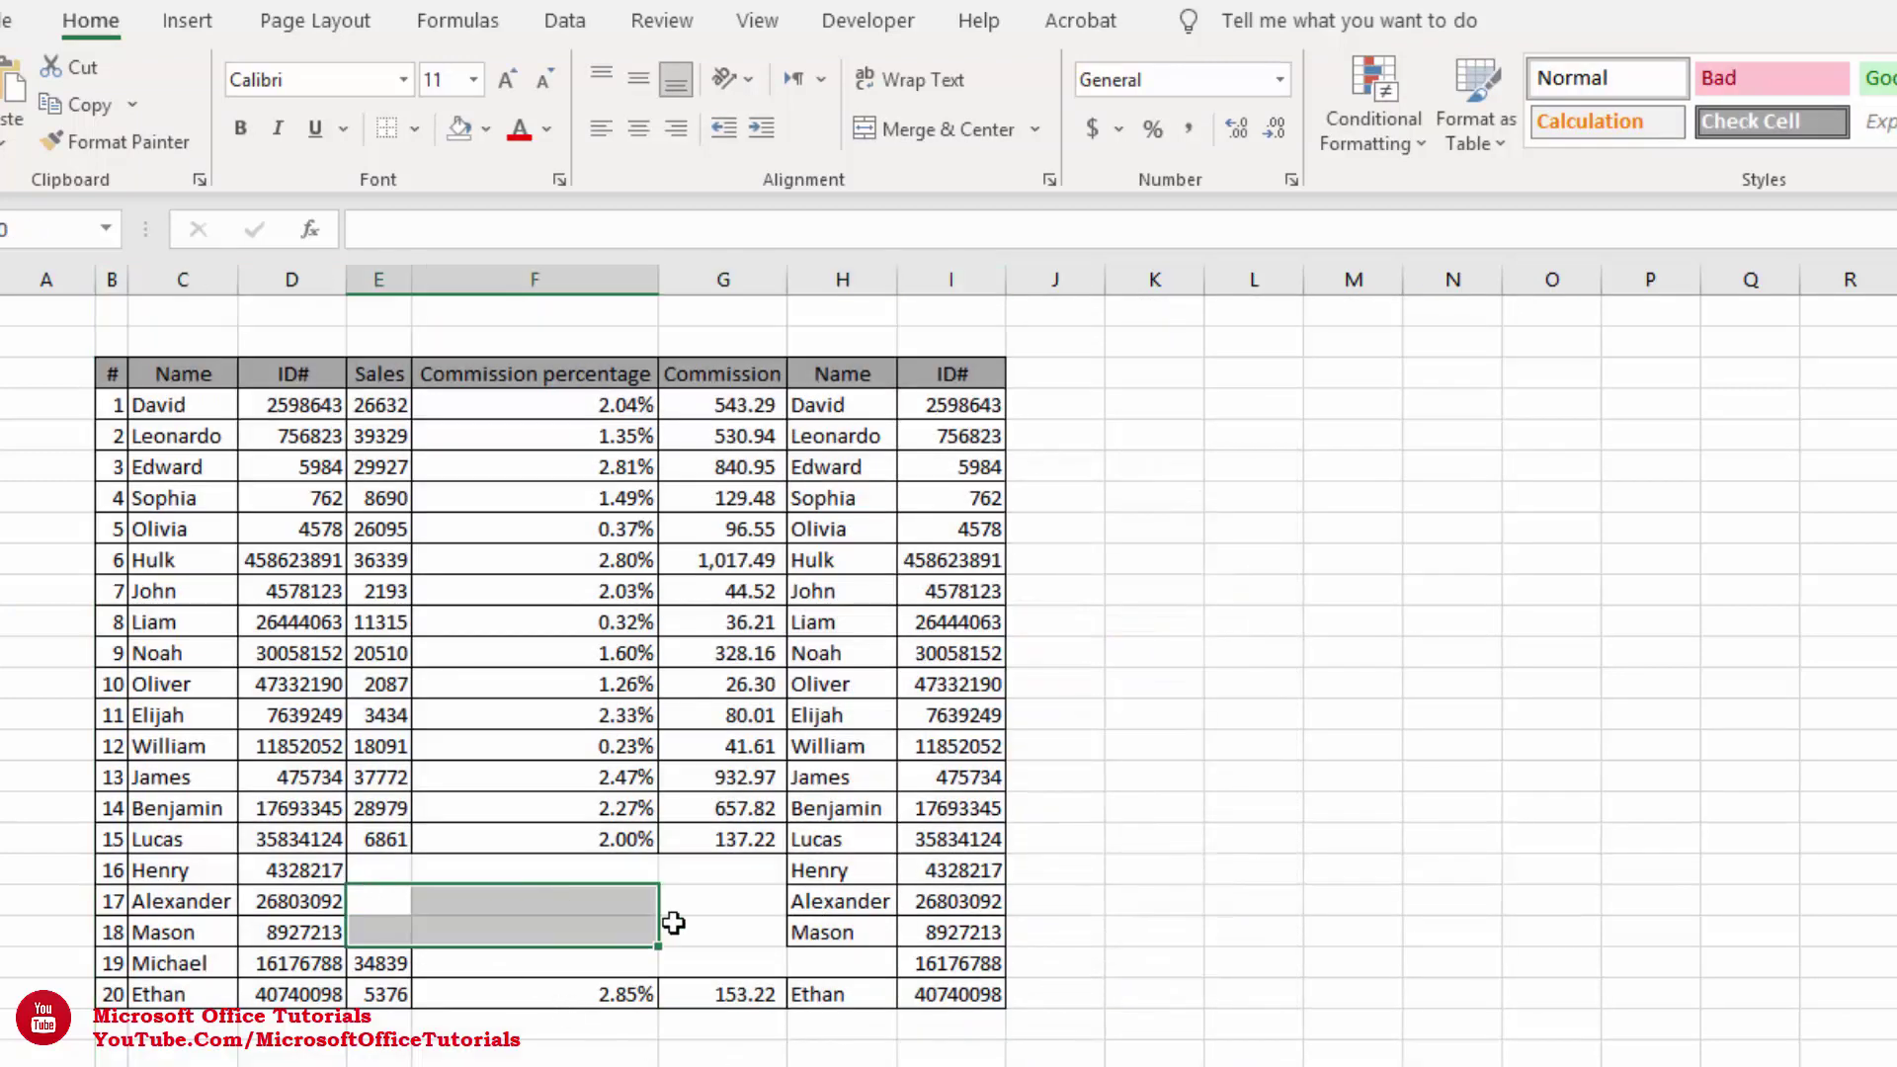
left_click(708, 897)
left_click(444, 902)
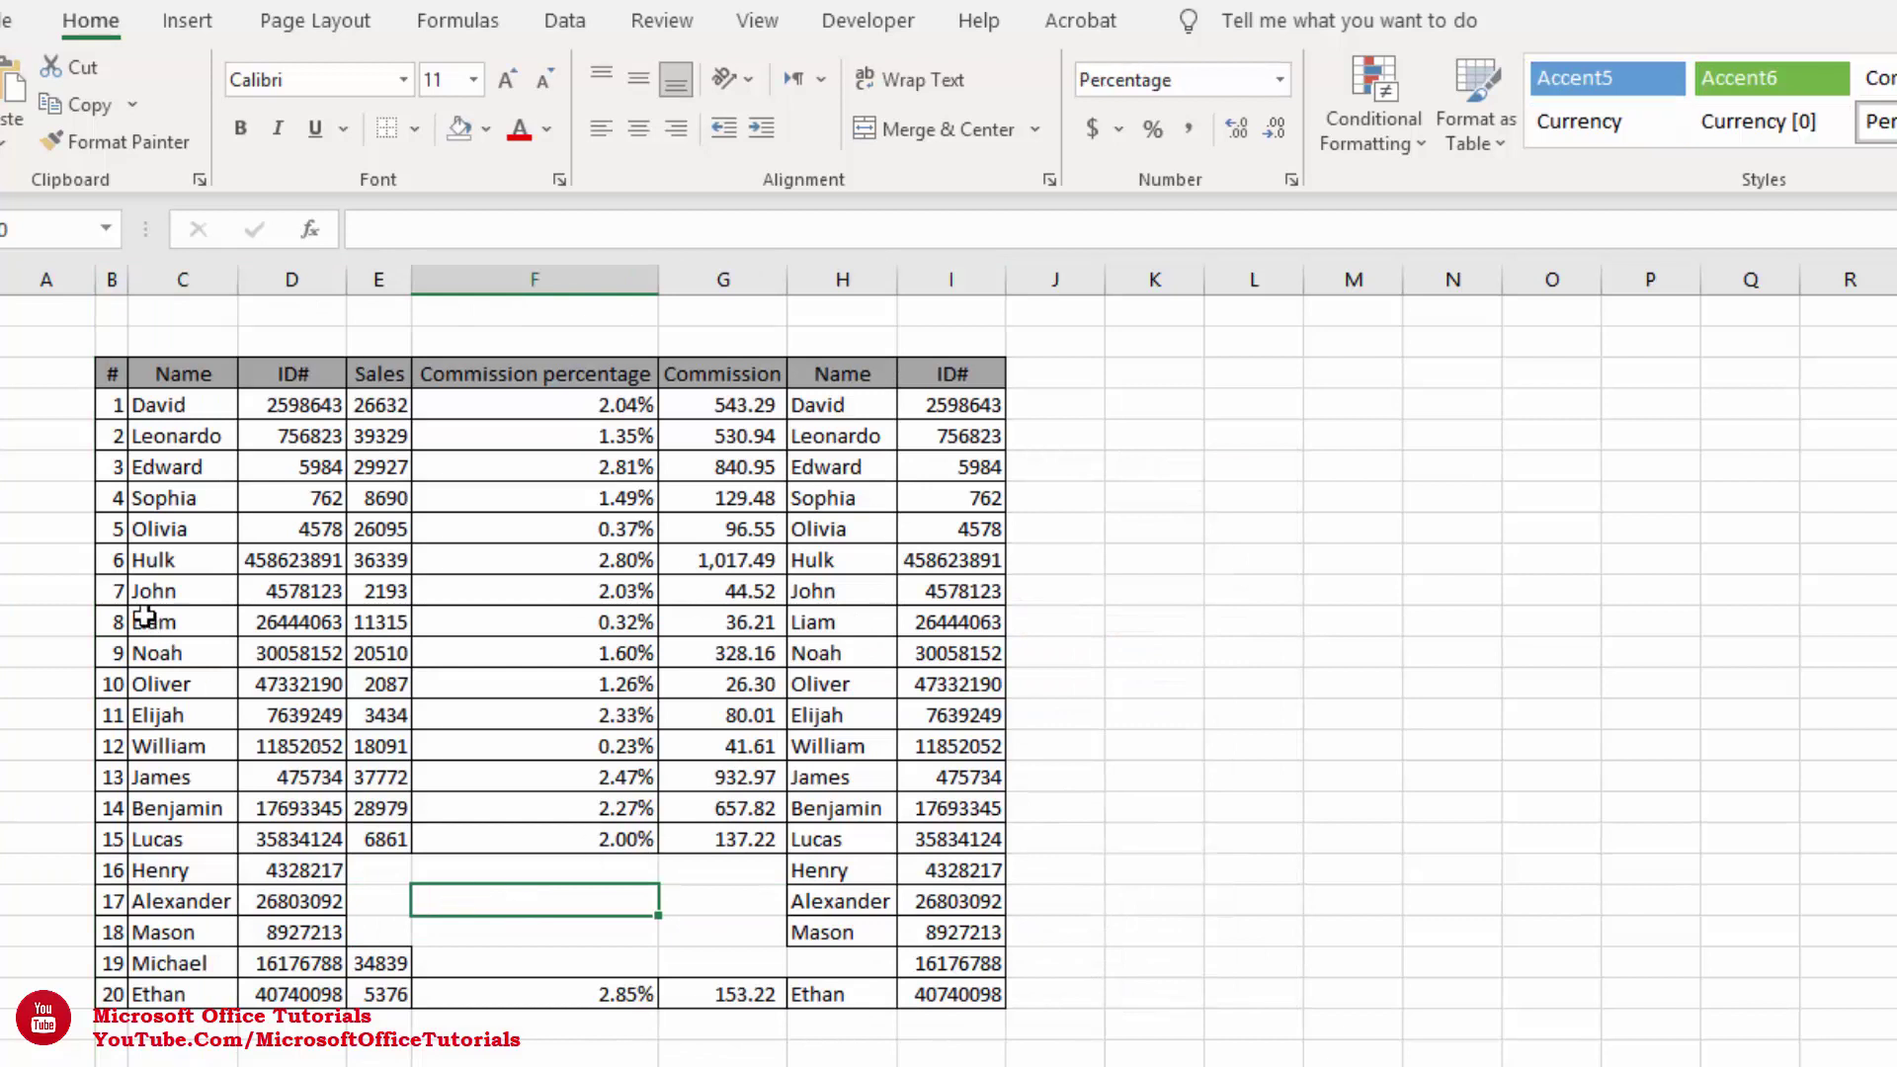
left_click_drag(144, 618, 943, 684)
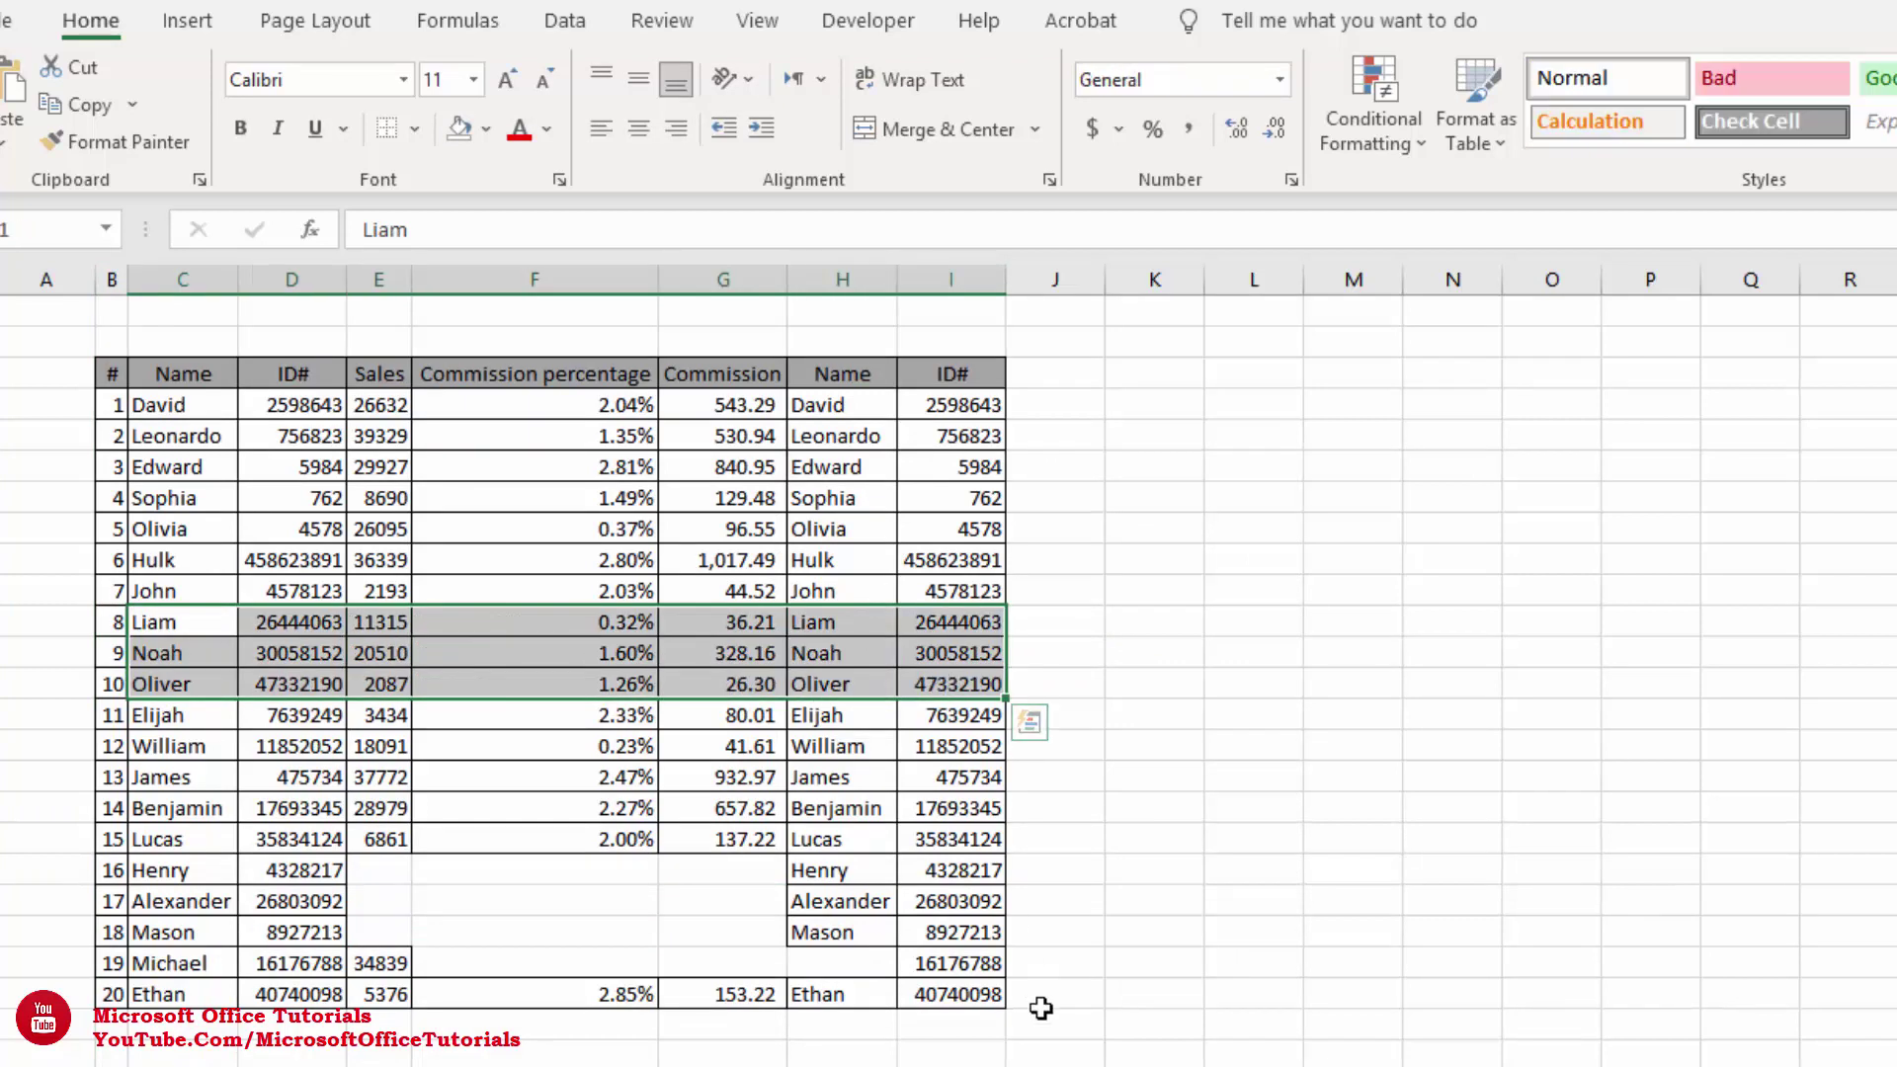
left_click_drag(968, 990, 109, 678)
key("Delete")
left_click(534, 897)
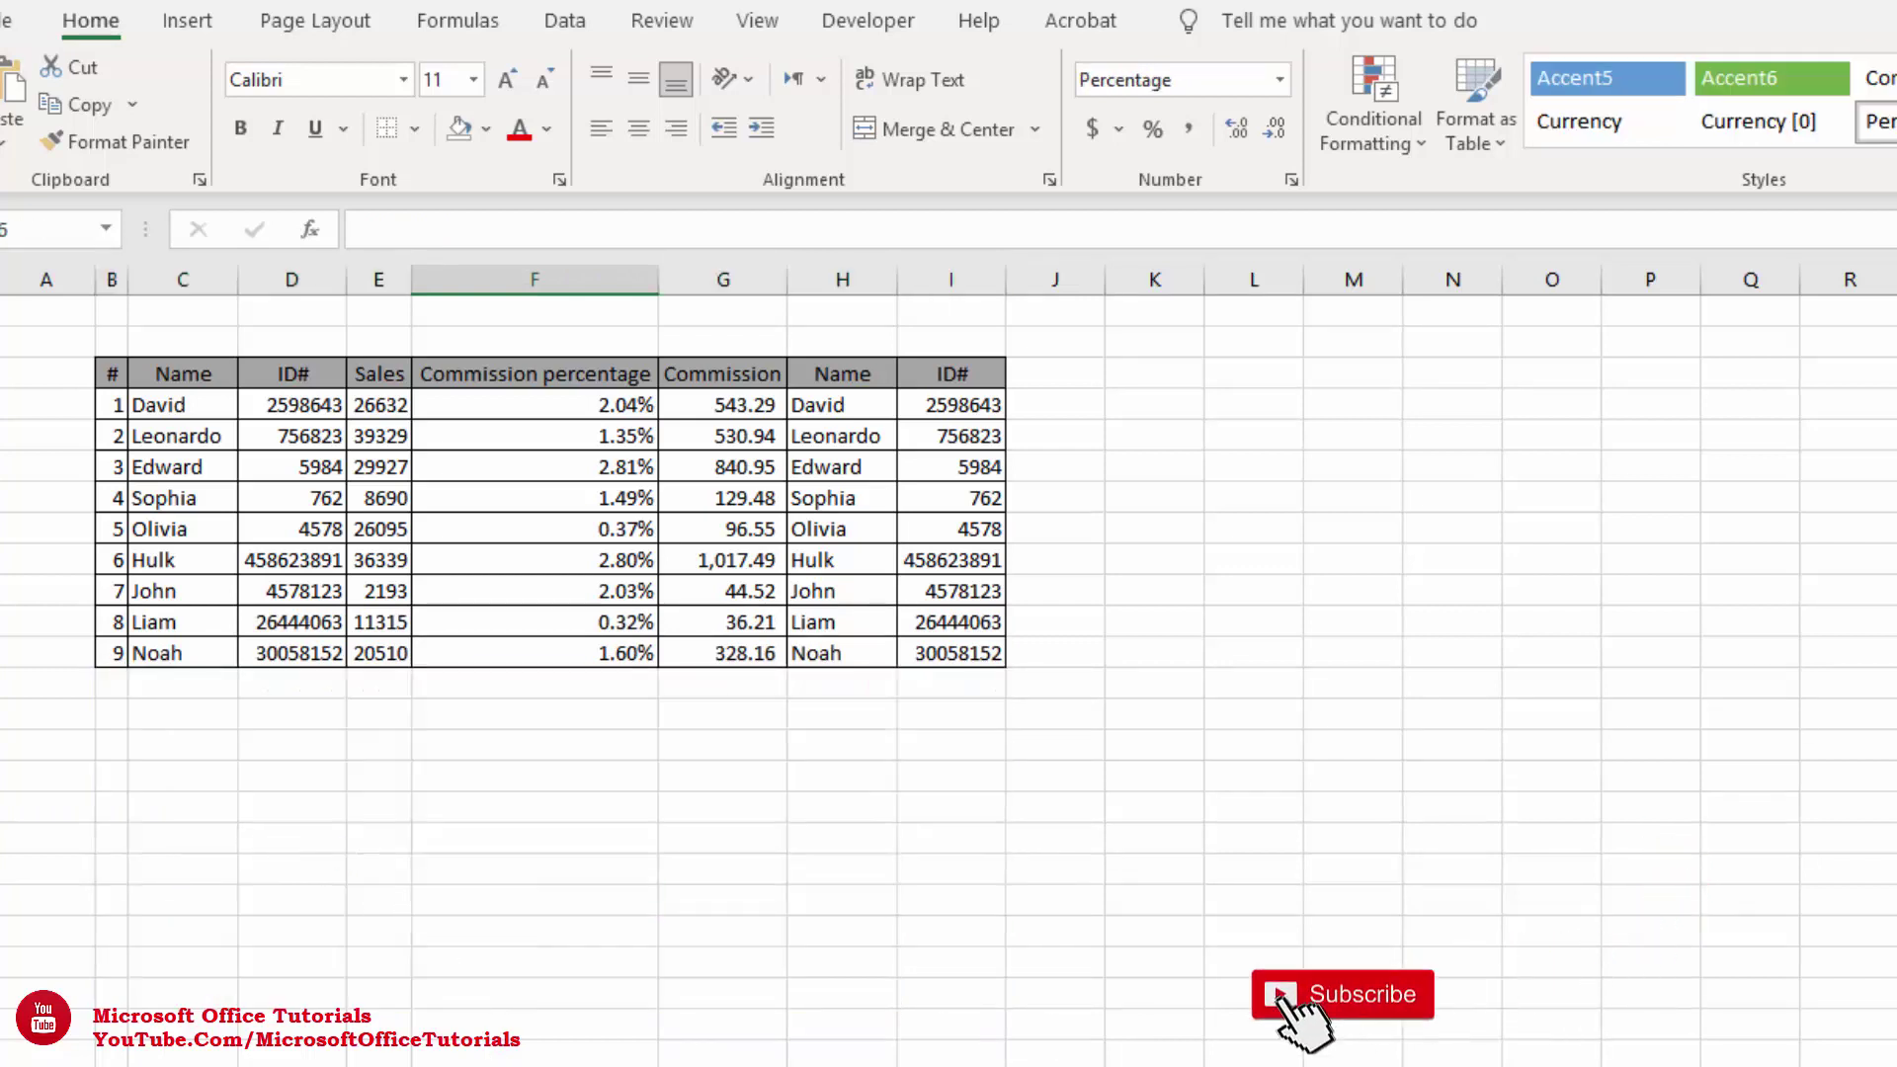
left_click(661, 961)
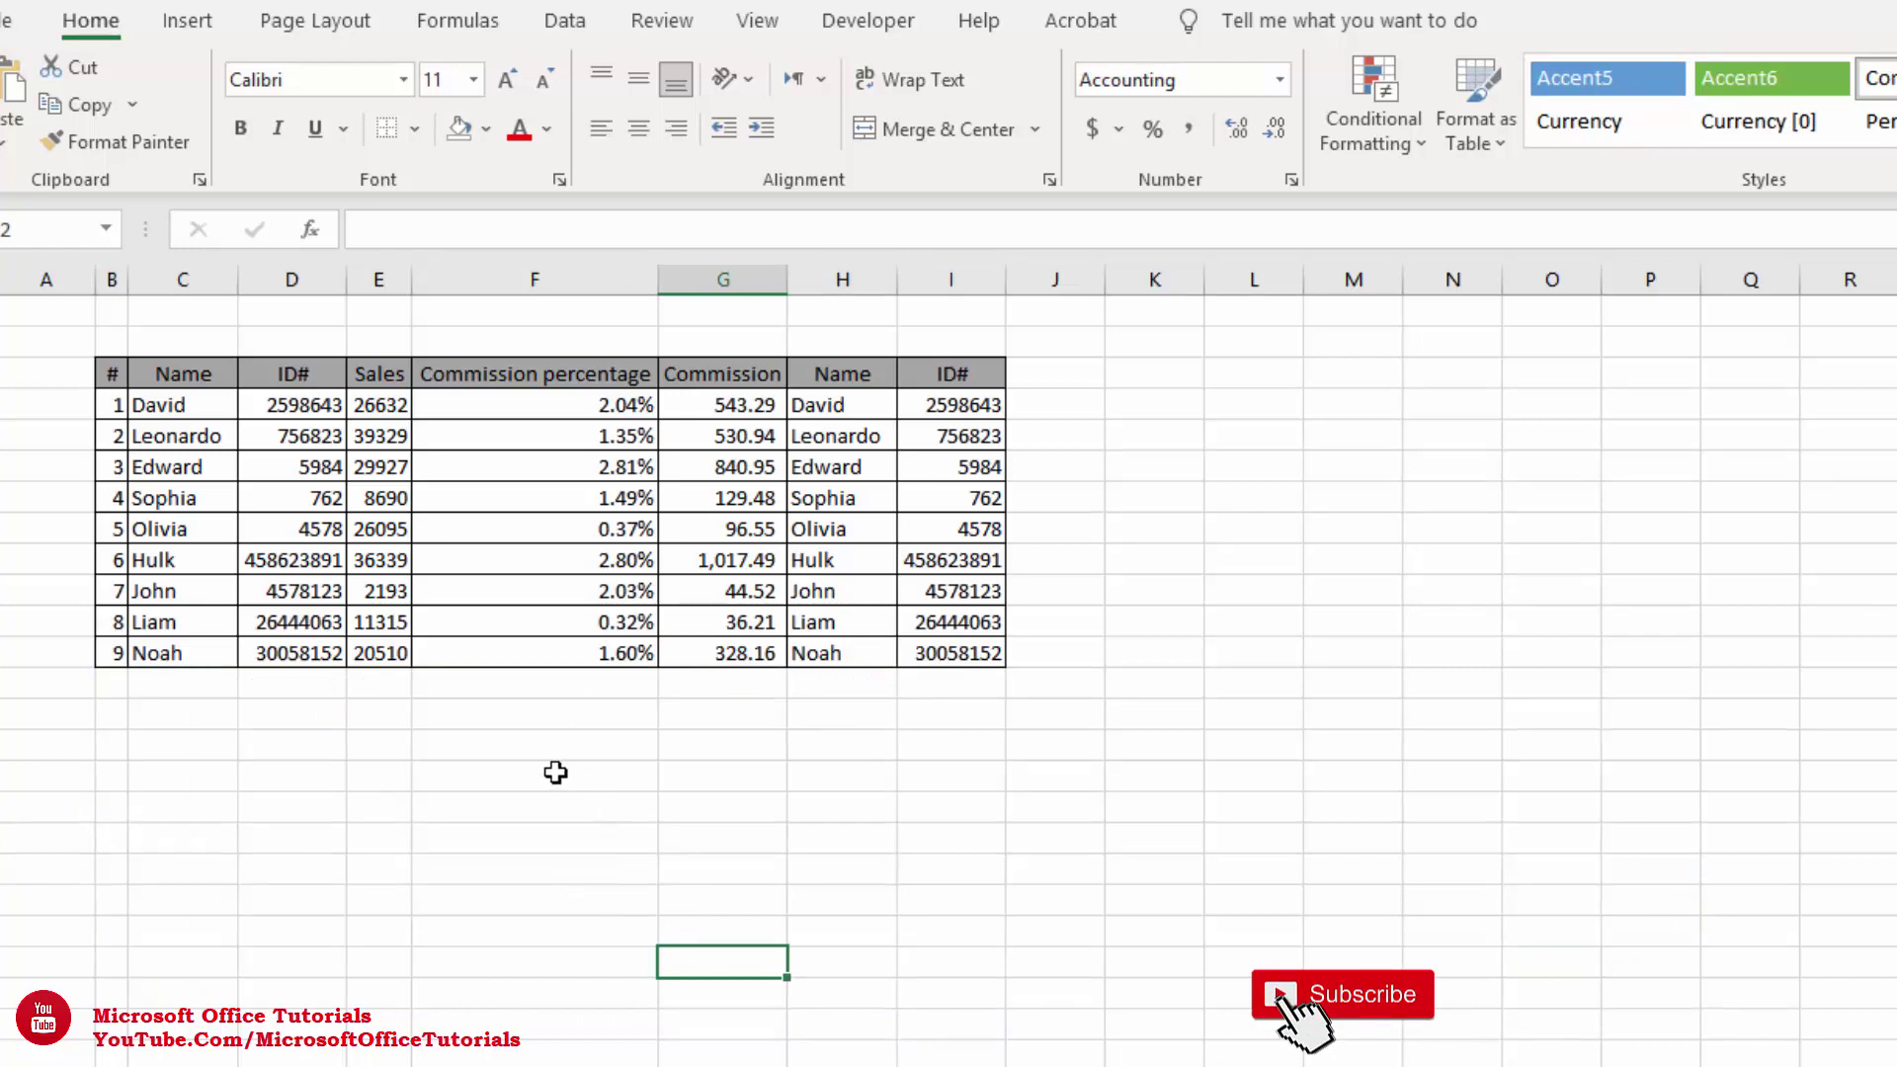
key("Right")
key("Right")
key("Right")
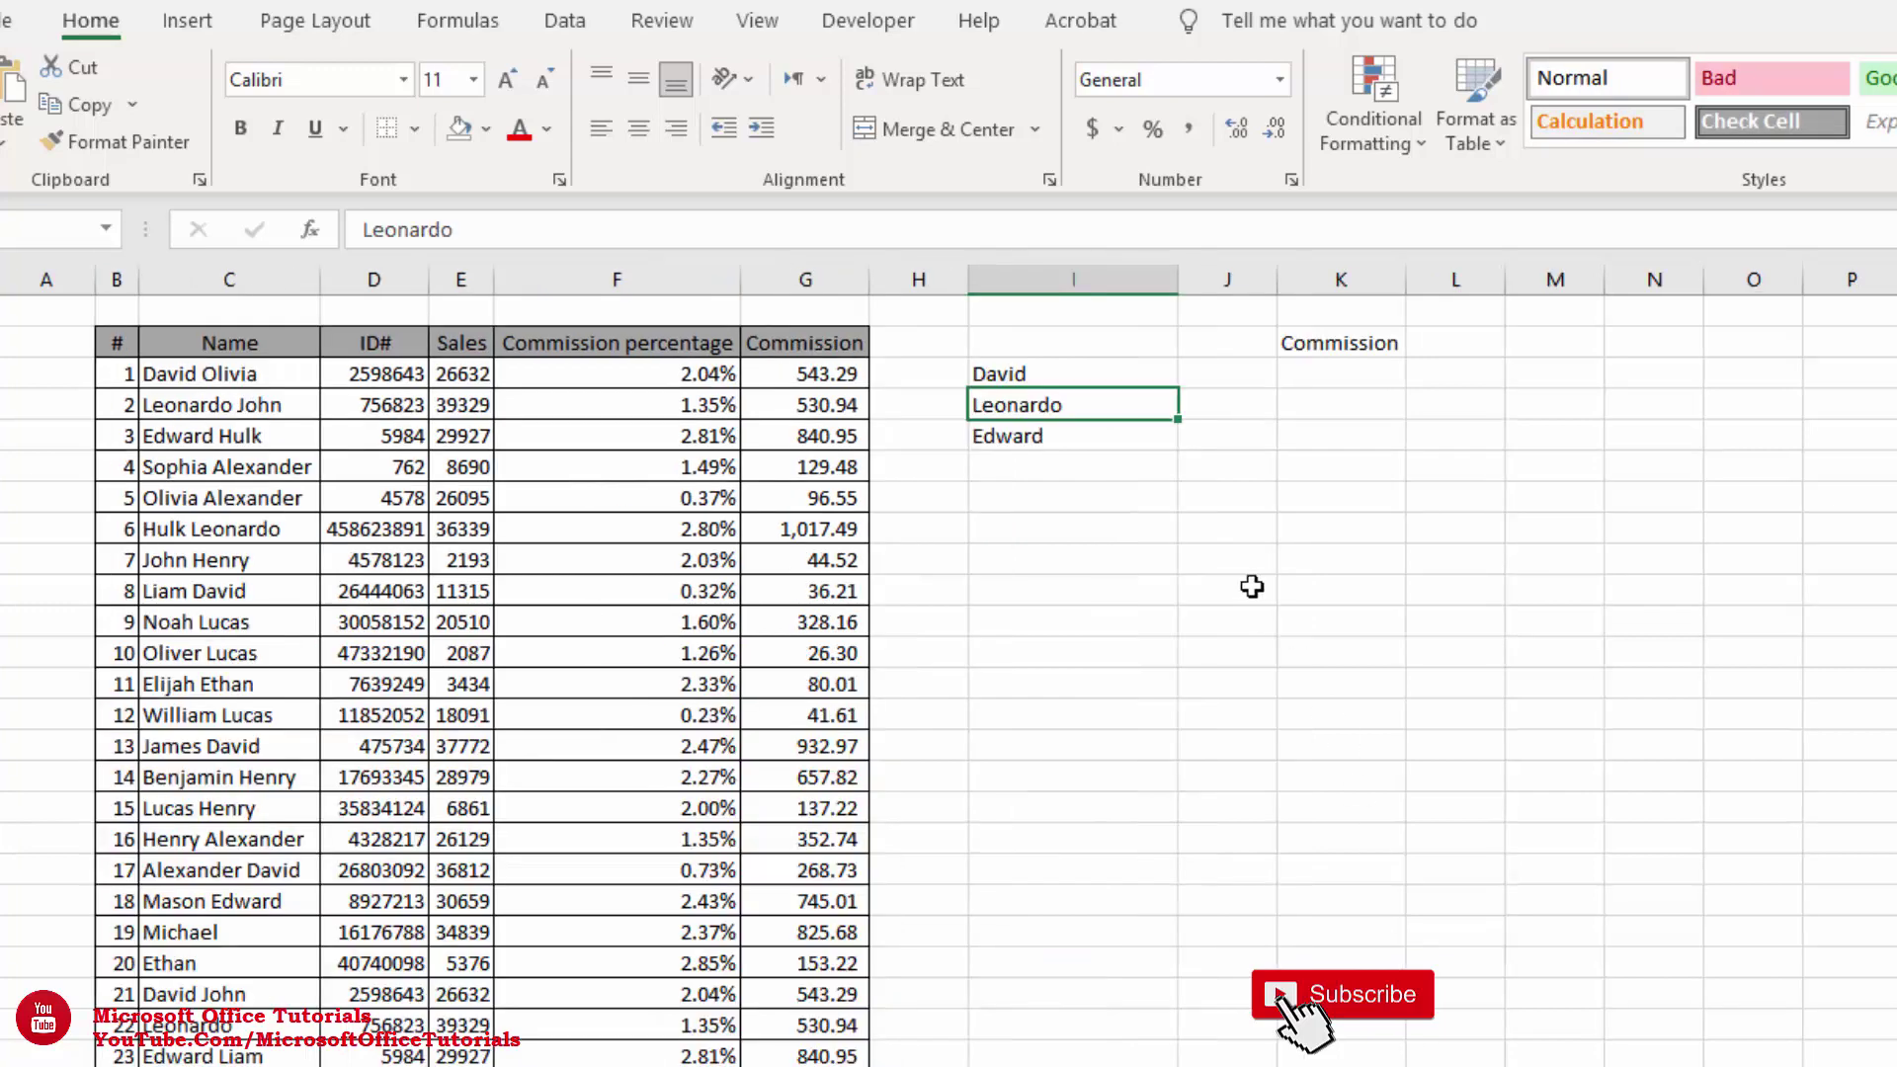
left_click(1219, 497)
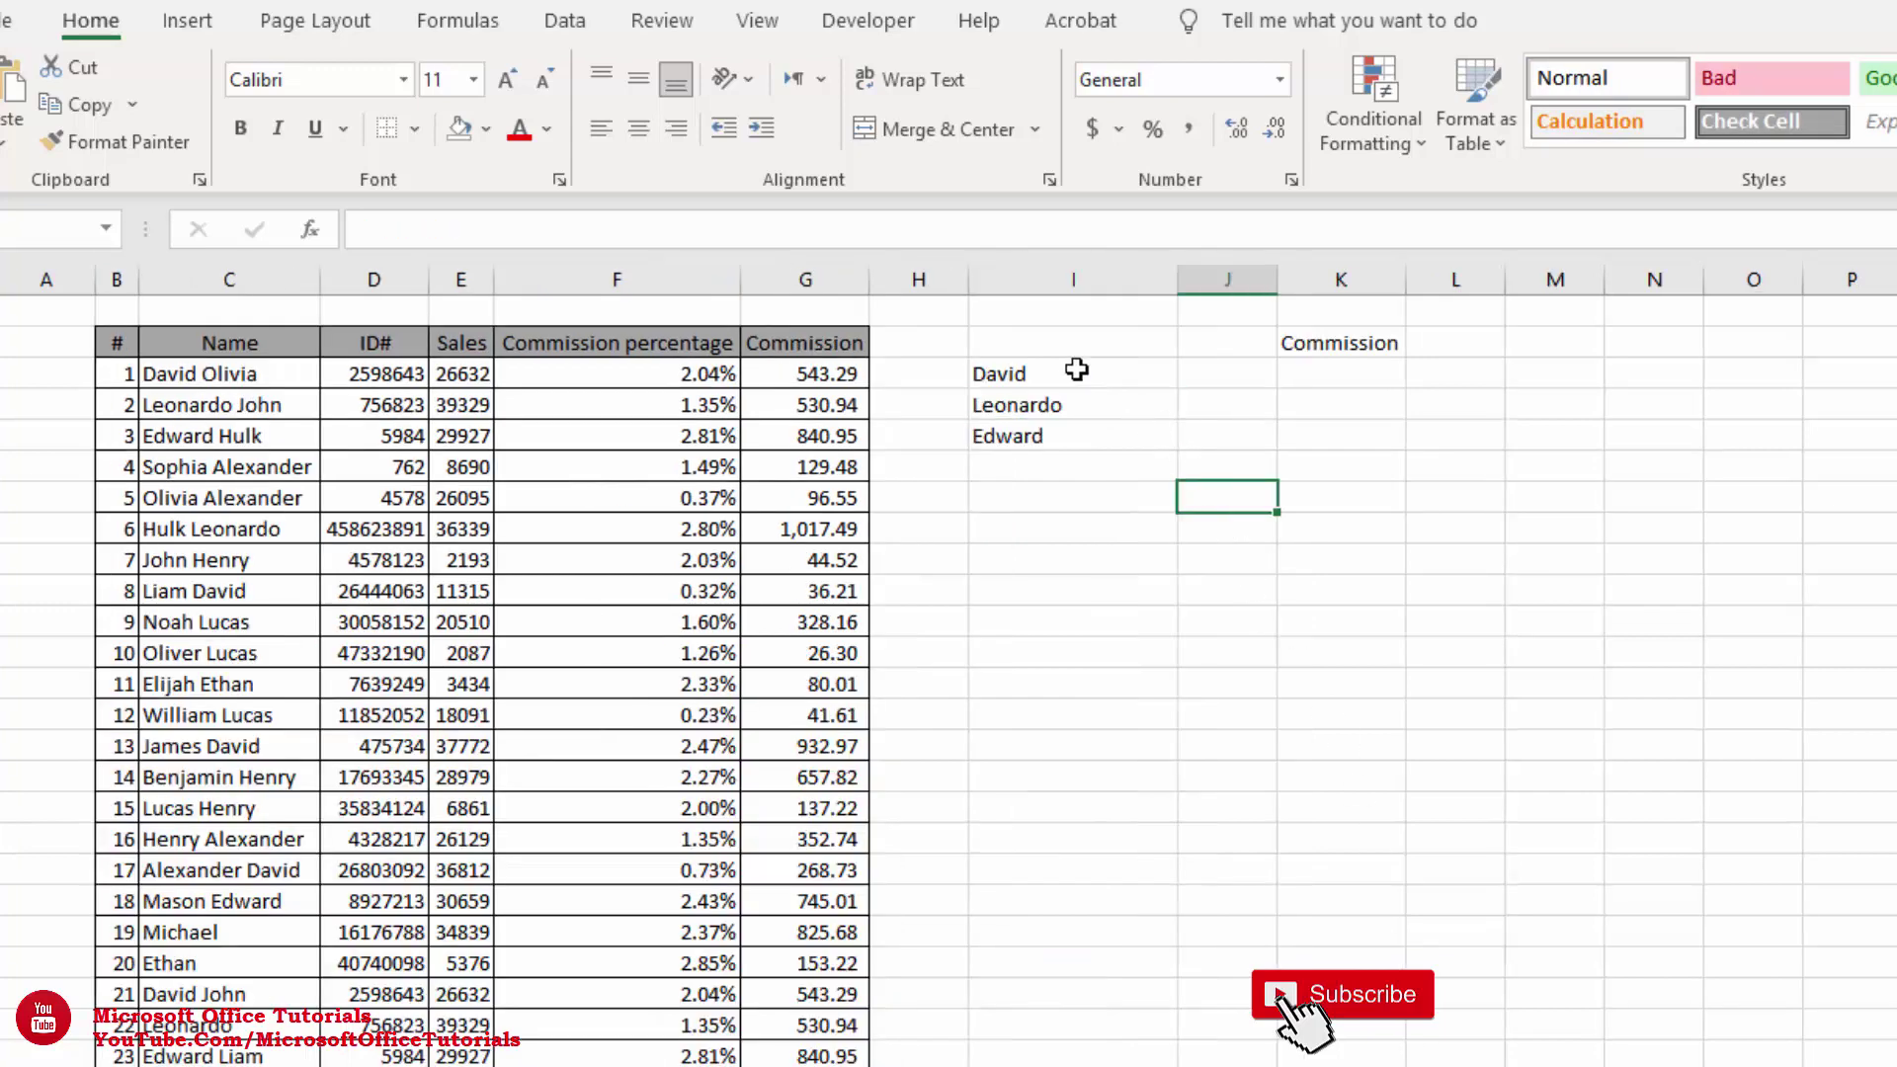
Enter =VLOOKUP(I3,C2:G102,5,0) in the Commission cell beside David
left_click_drag(1076, 370, 1088, 432)
left_click(1084, 431)
left_click(1086, 376)
left_click(1341, 371)
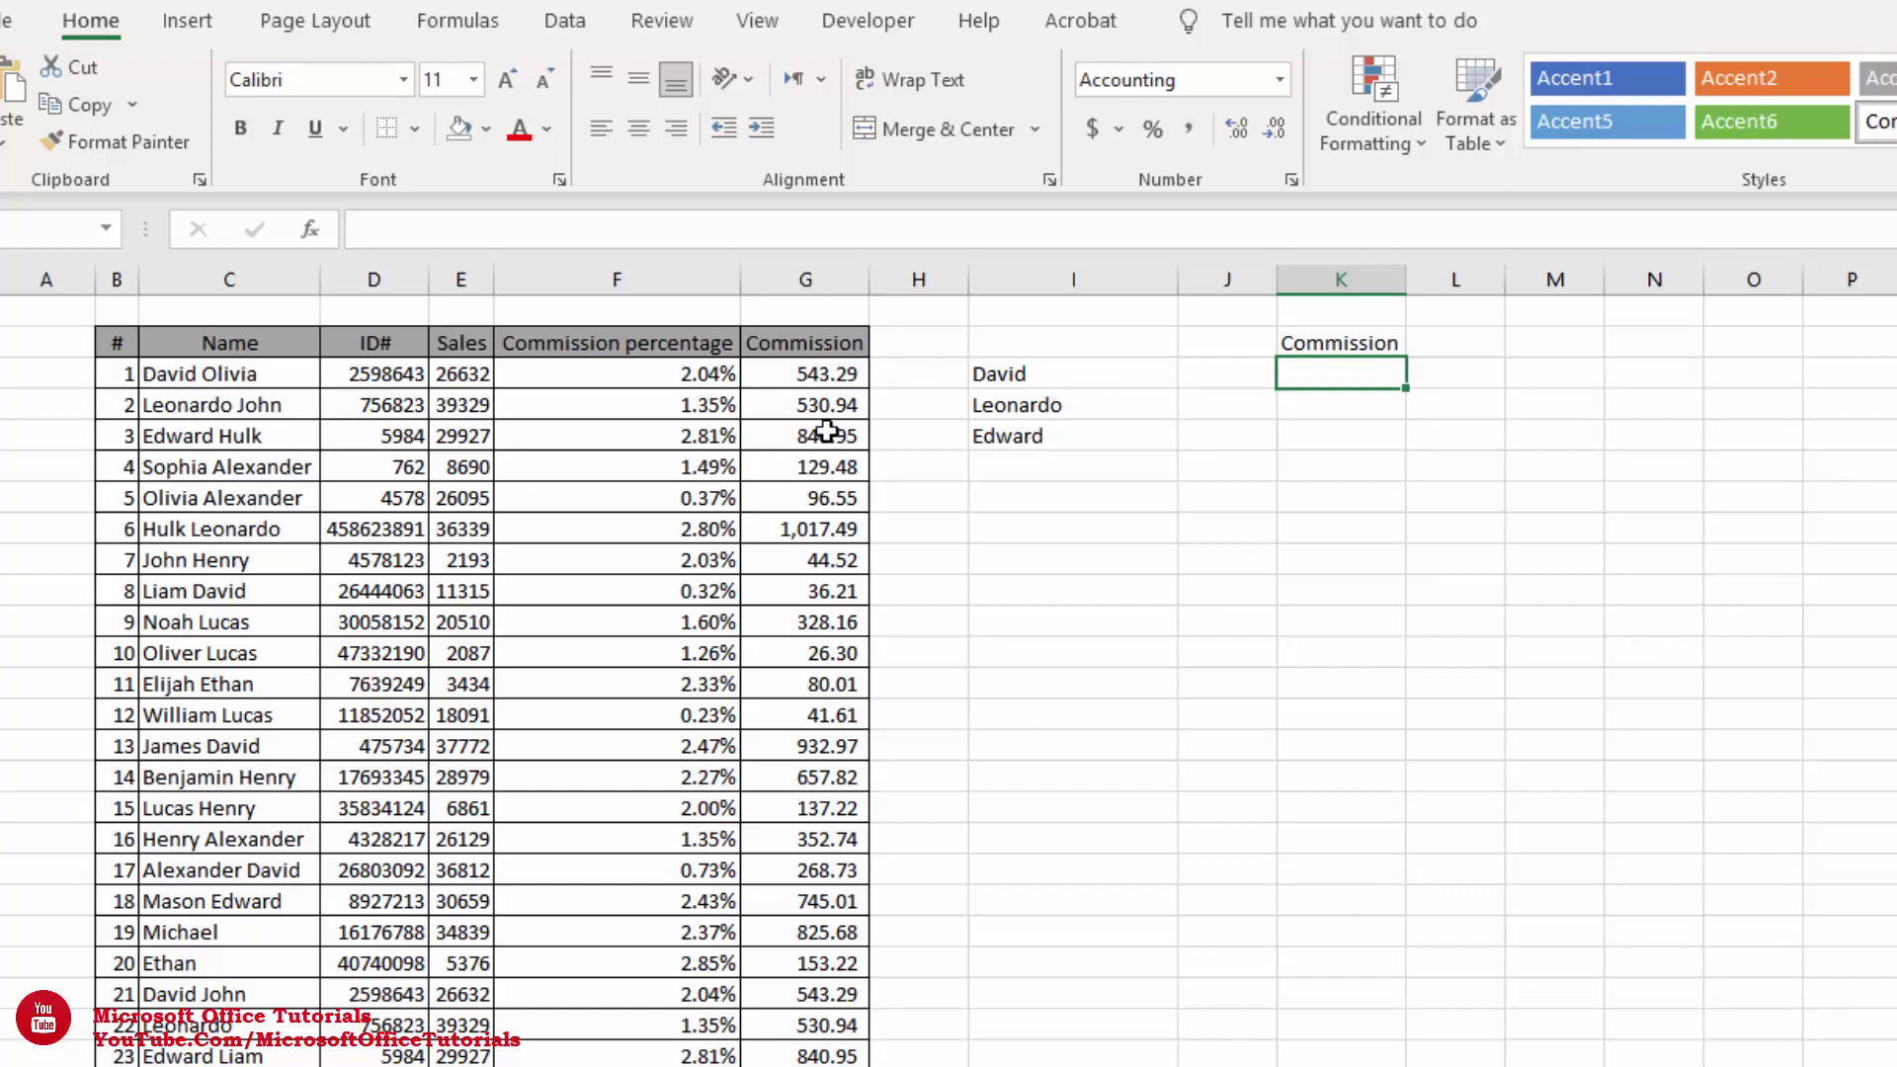
type("=V")
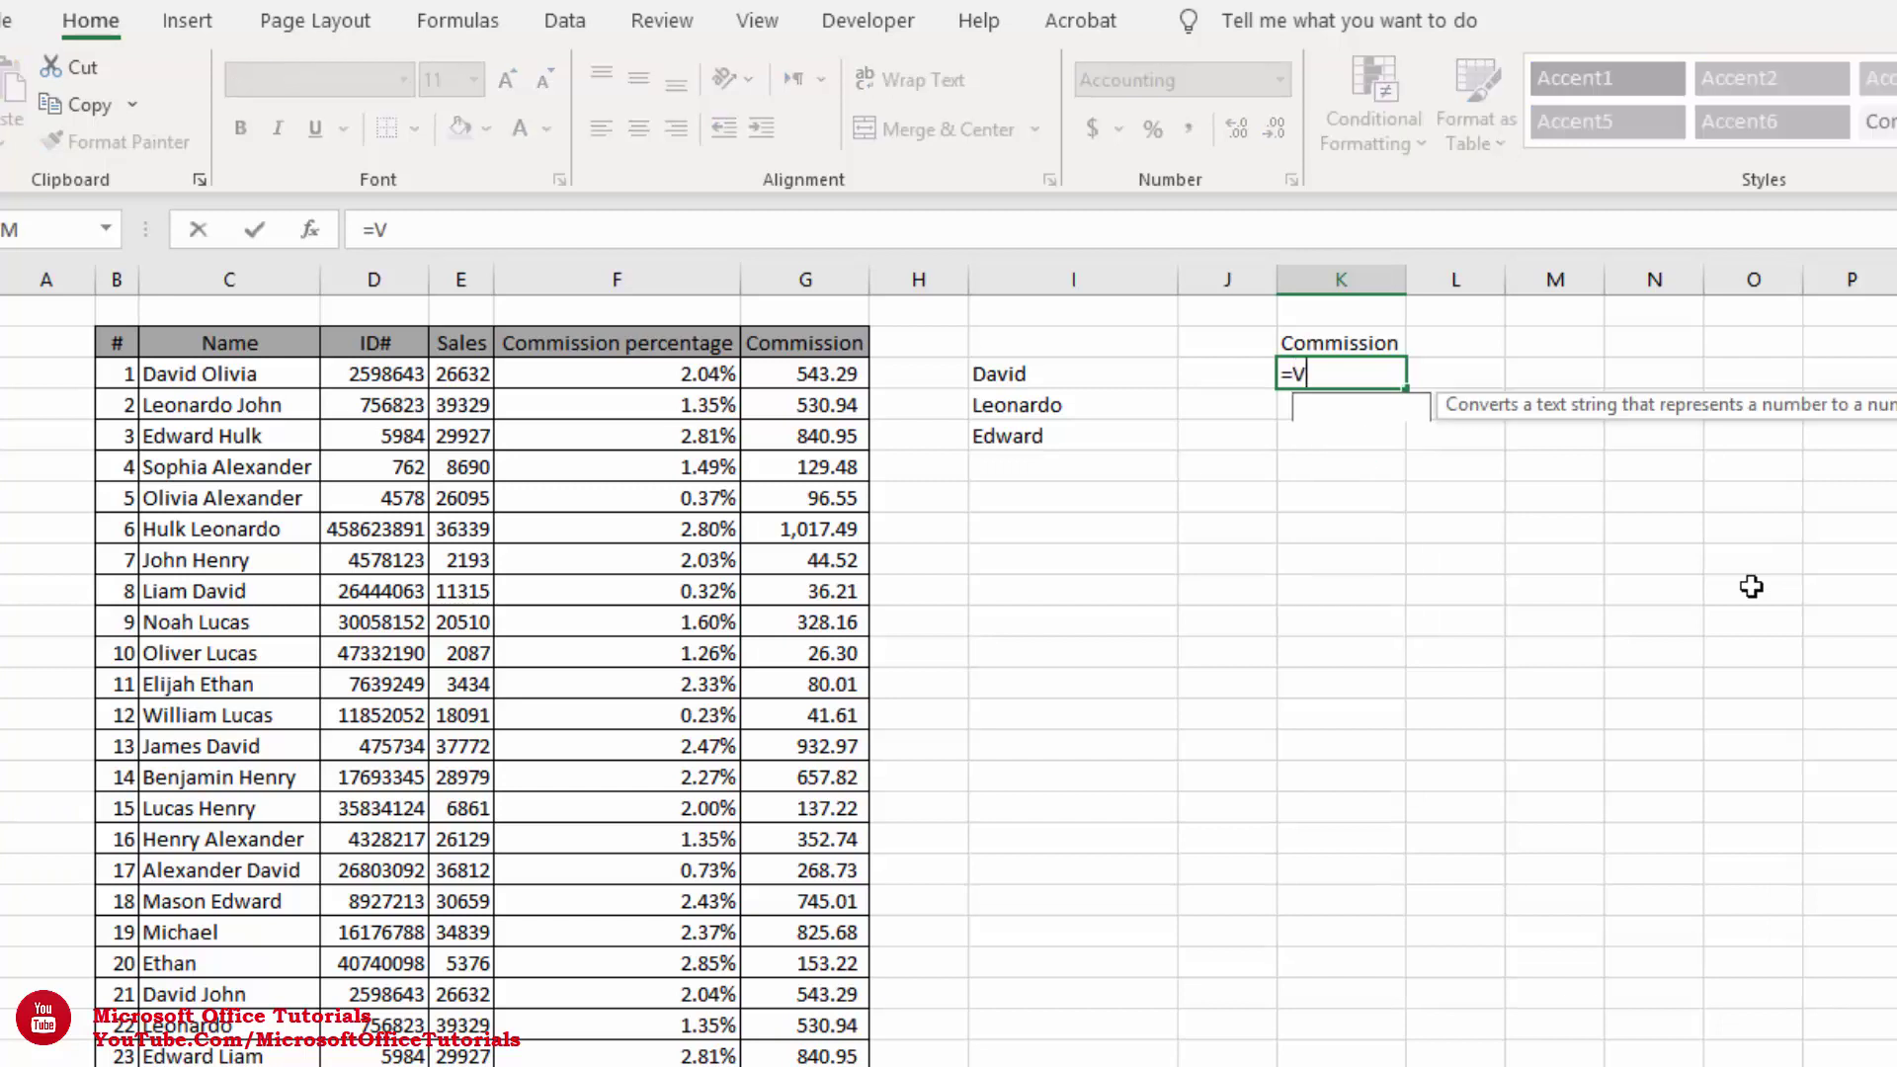
type("LOOKUP(")
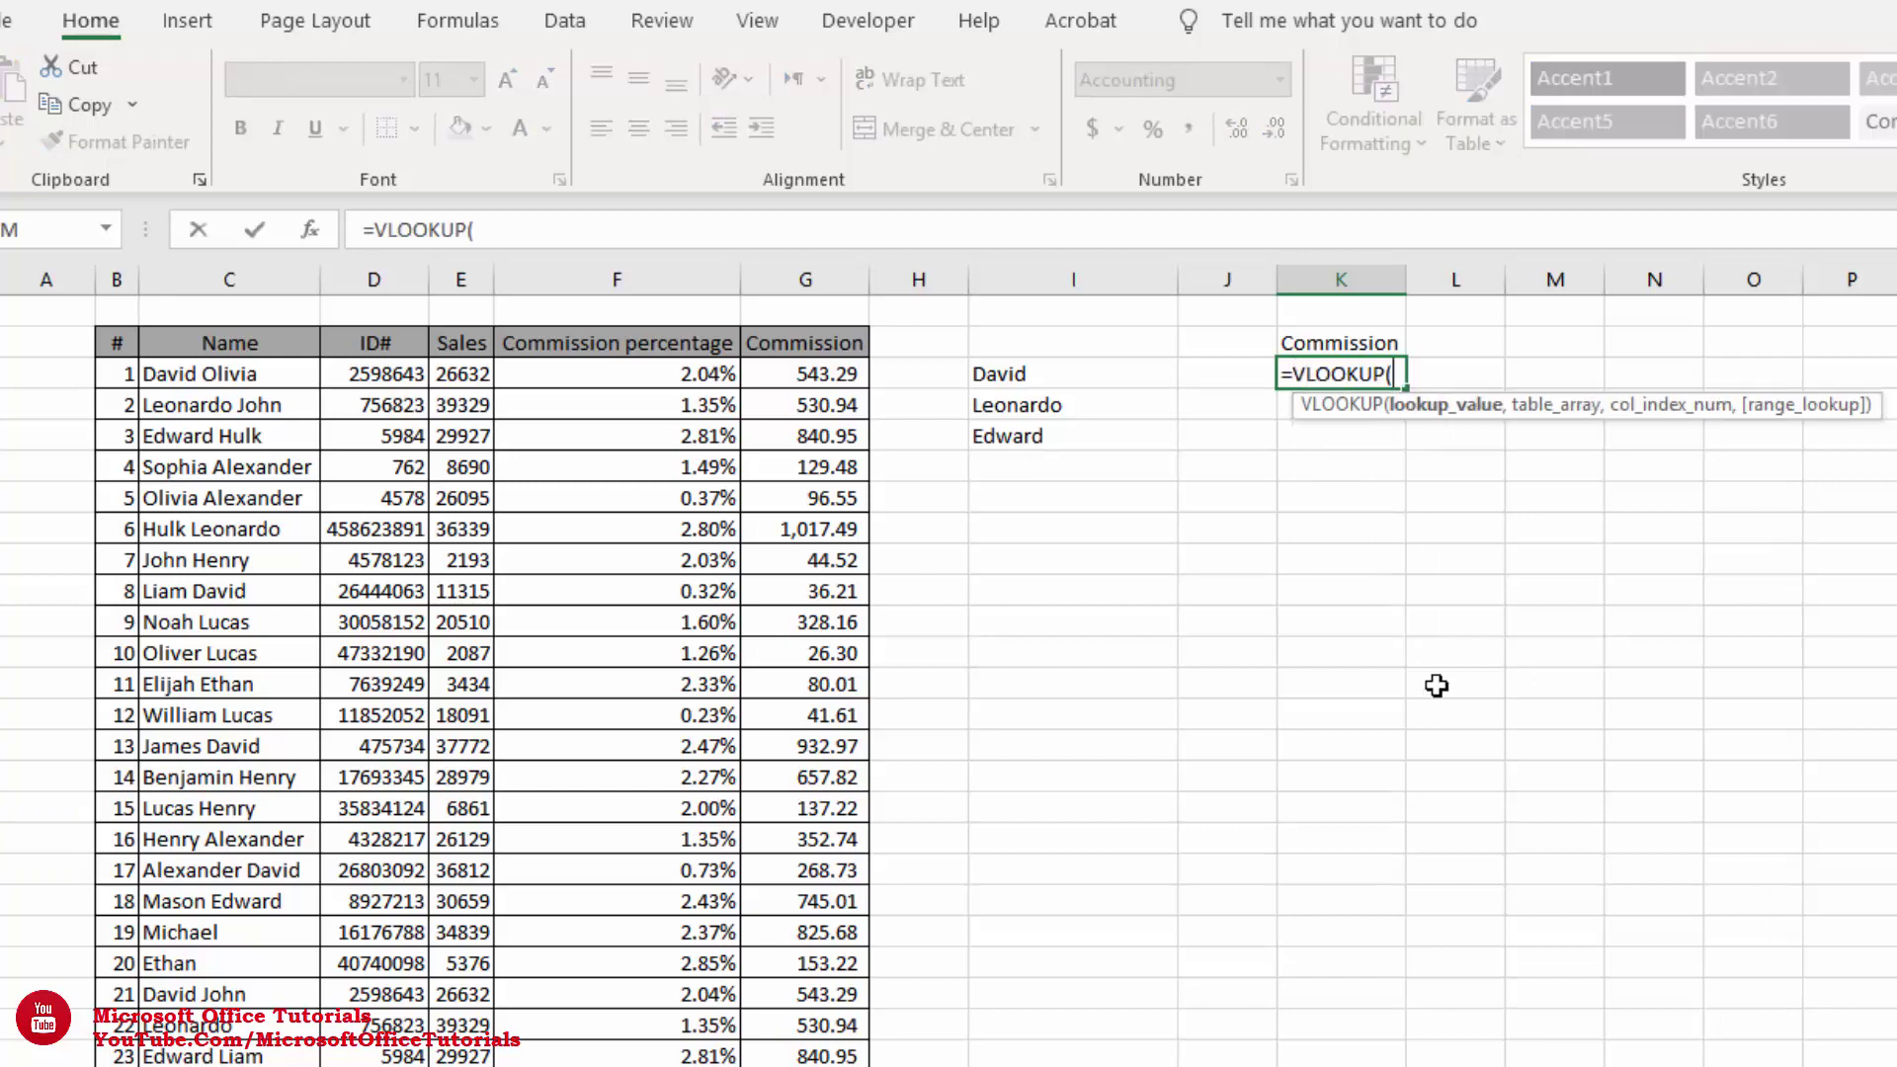
left_click(984, 373)
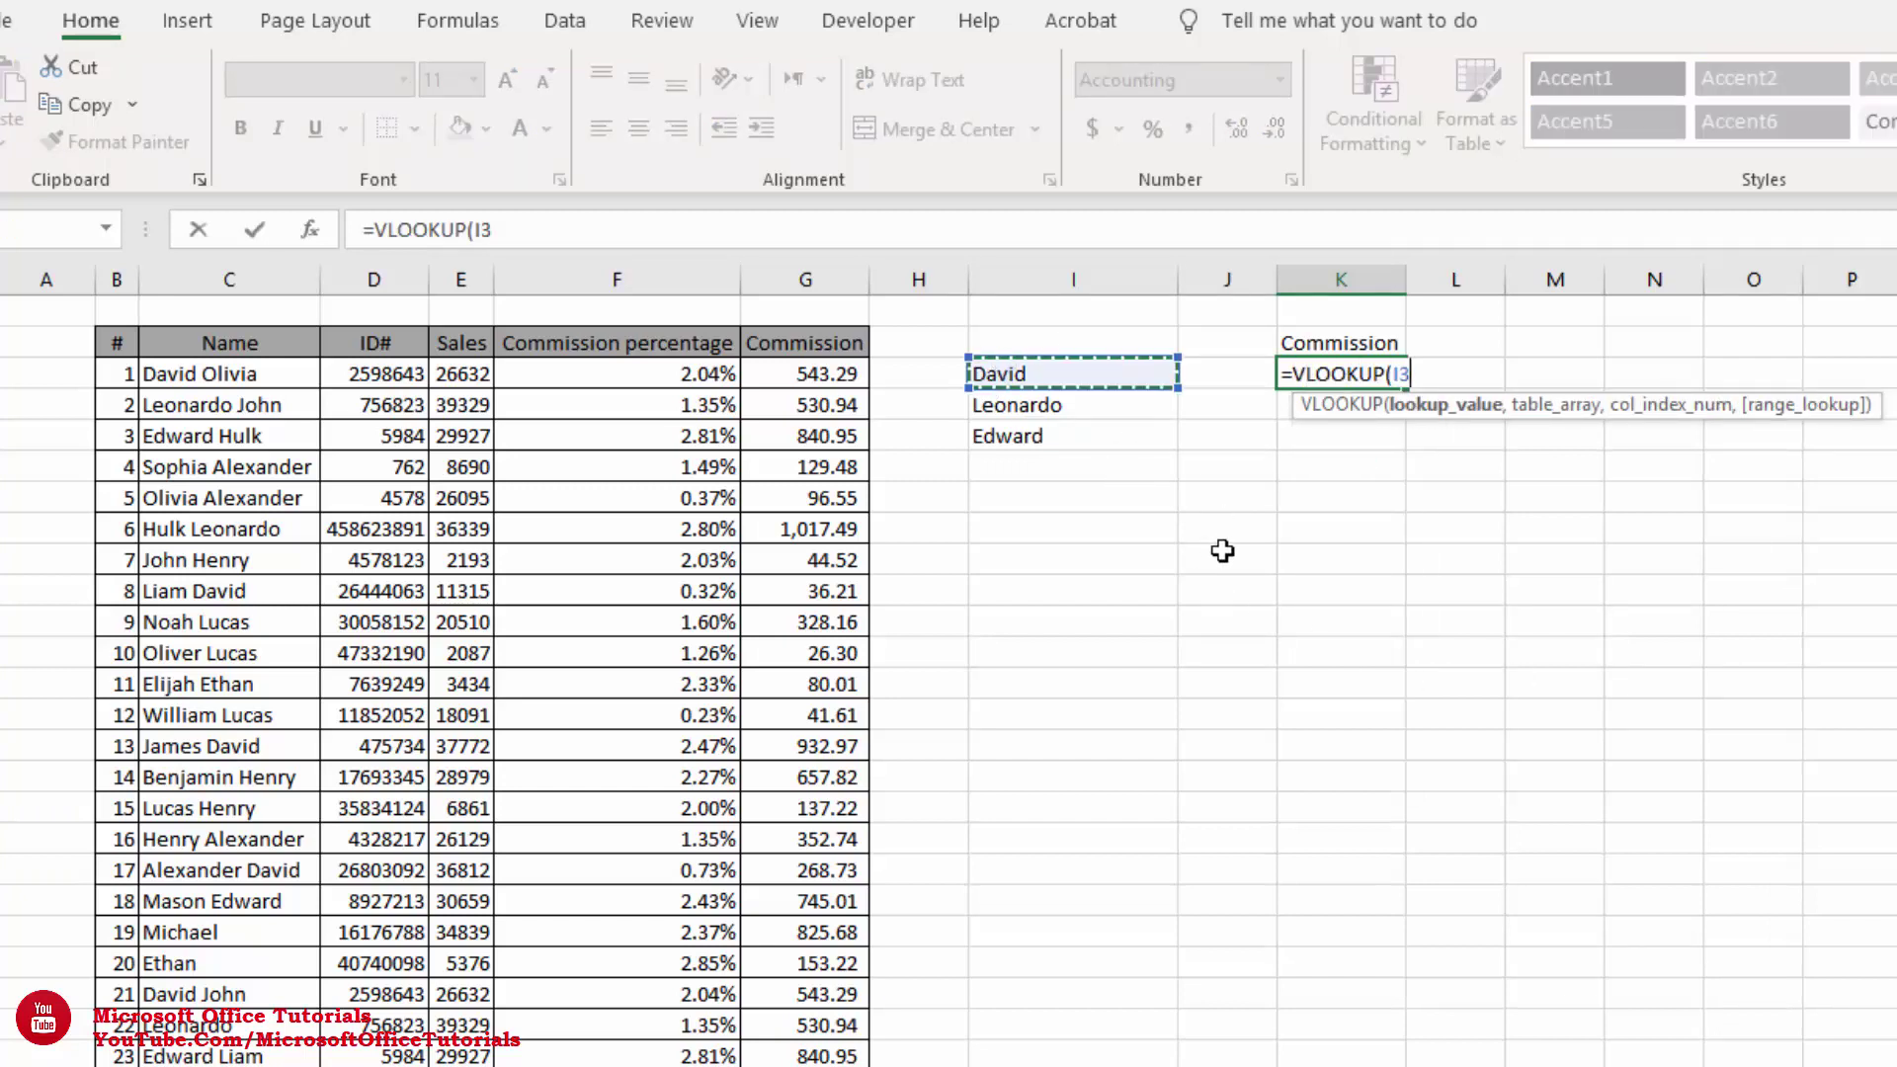
type(",")
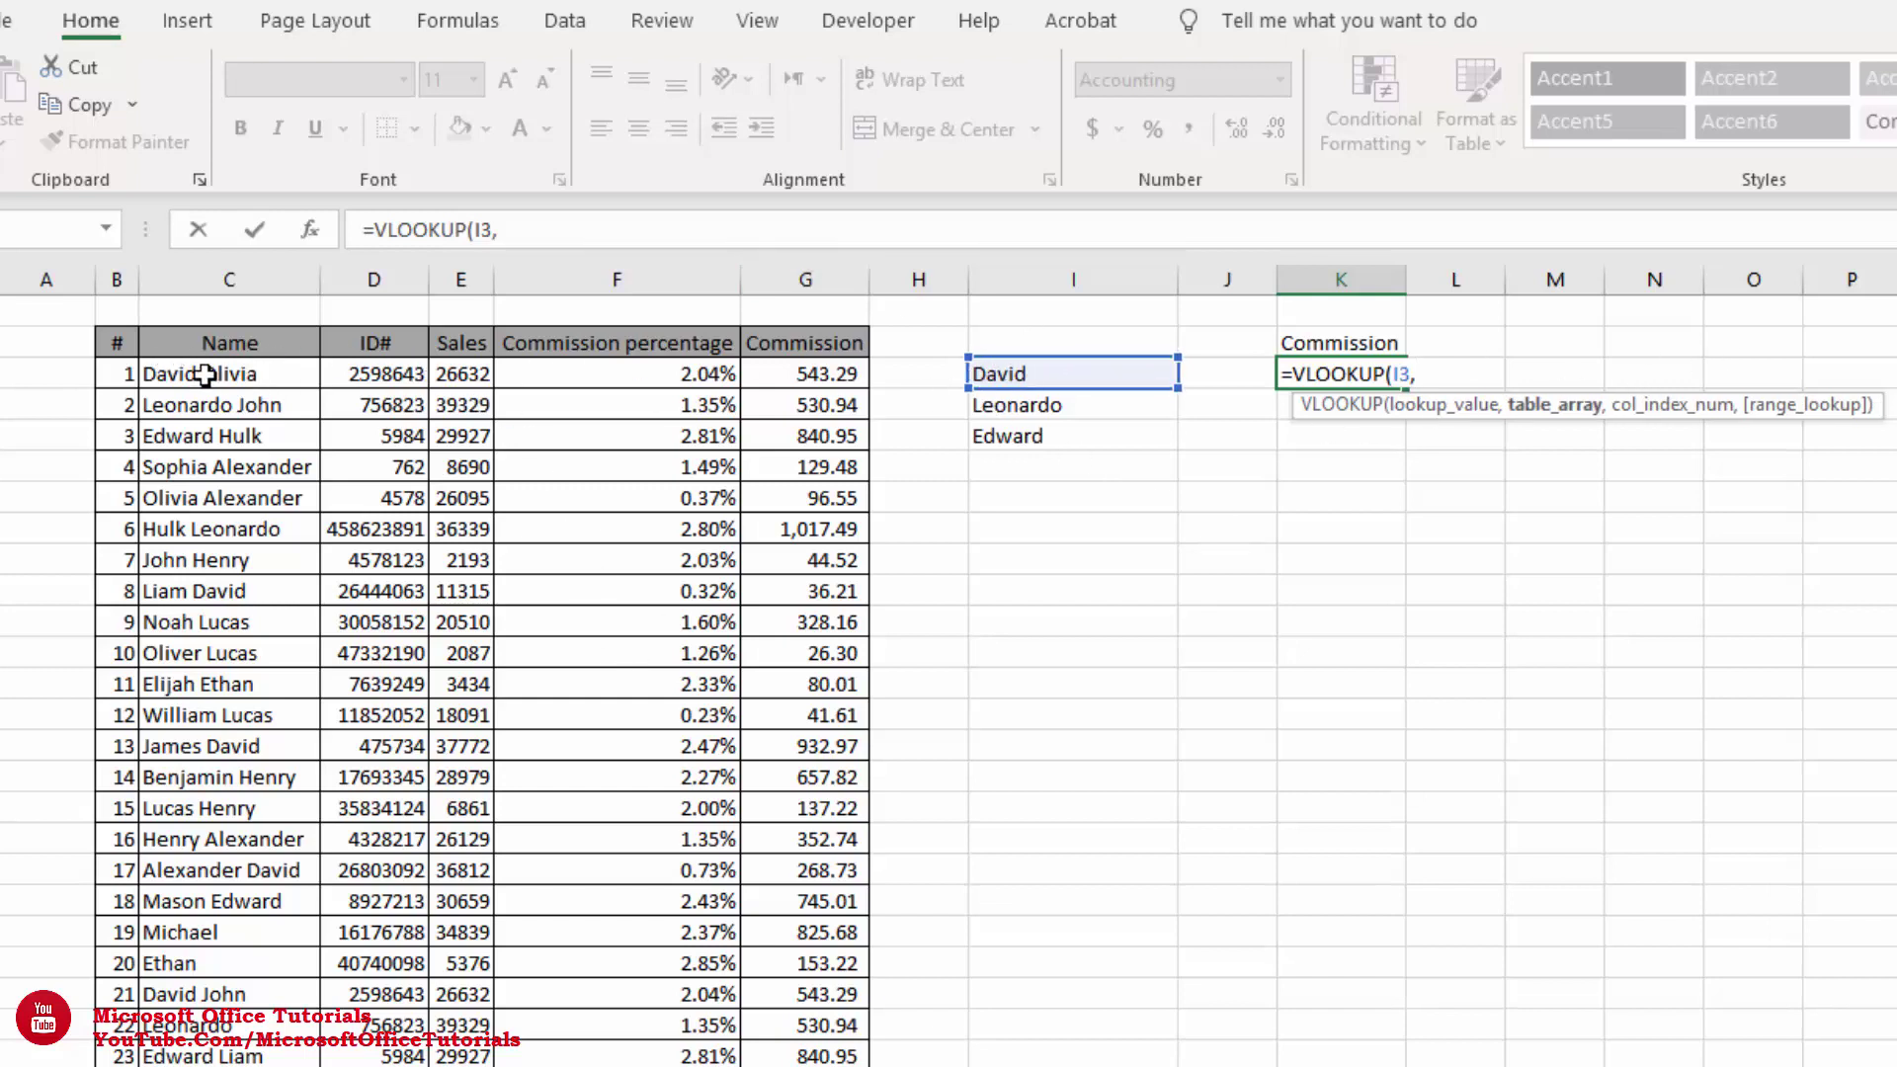
left_click_drag(185, 341, 846, 724)
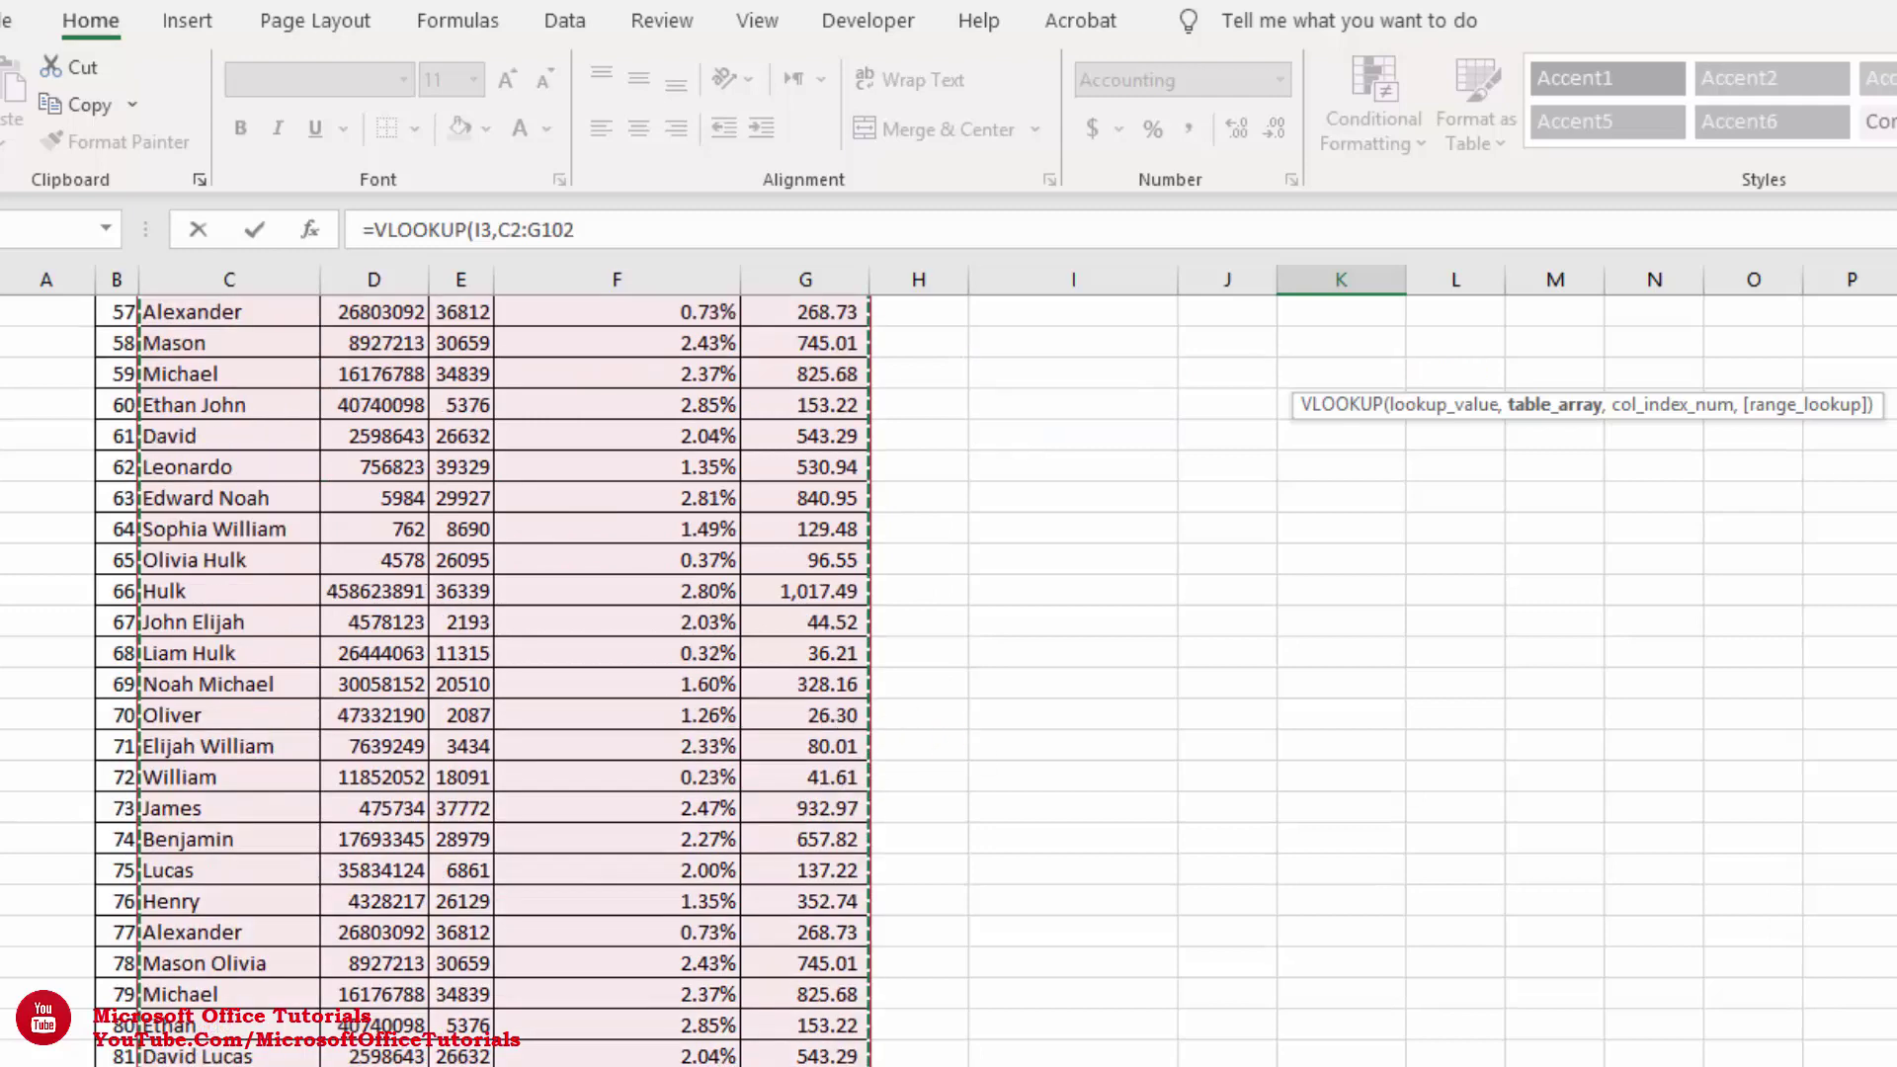
scroll(1668, 666, "up", 18)
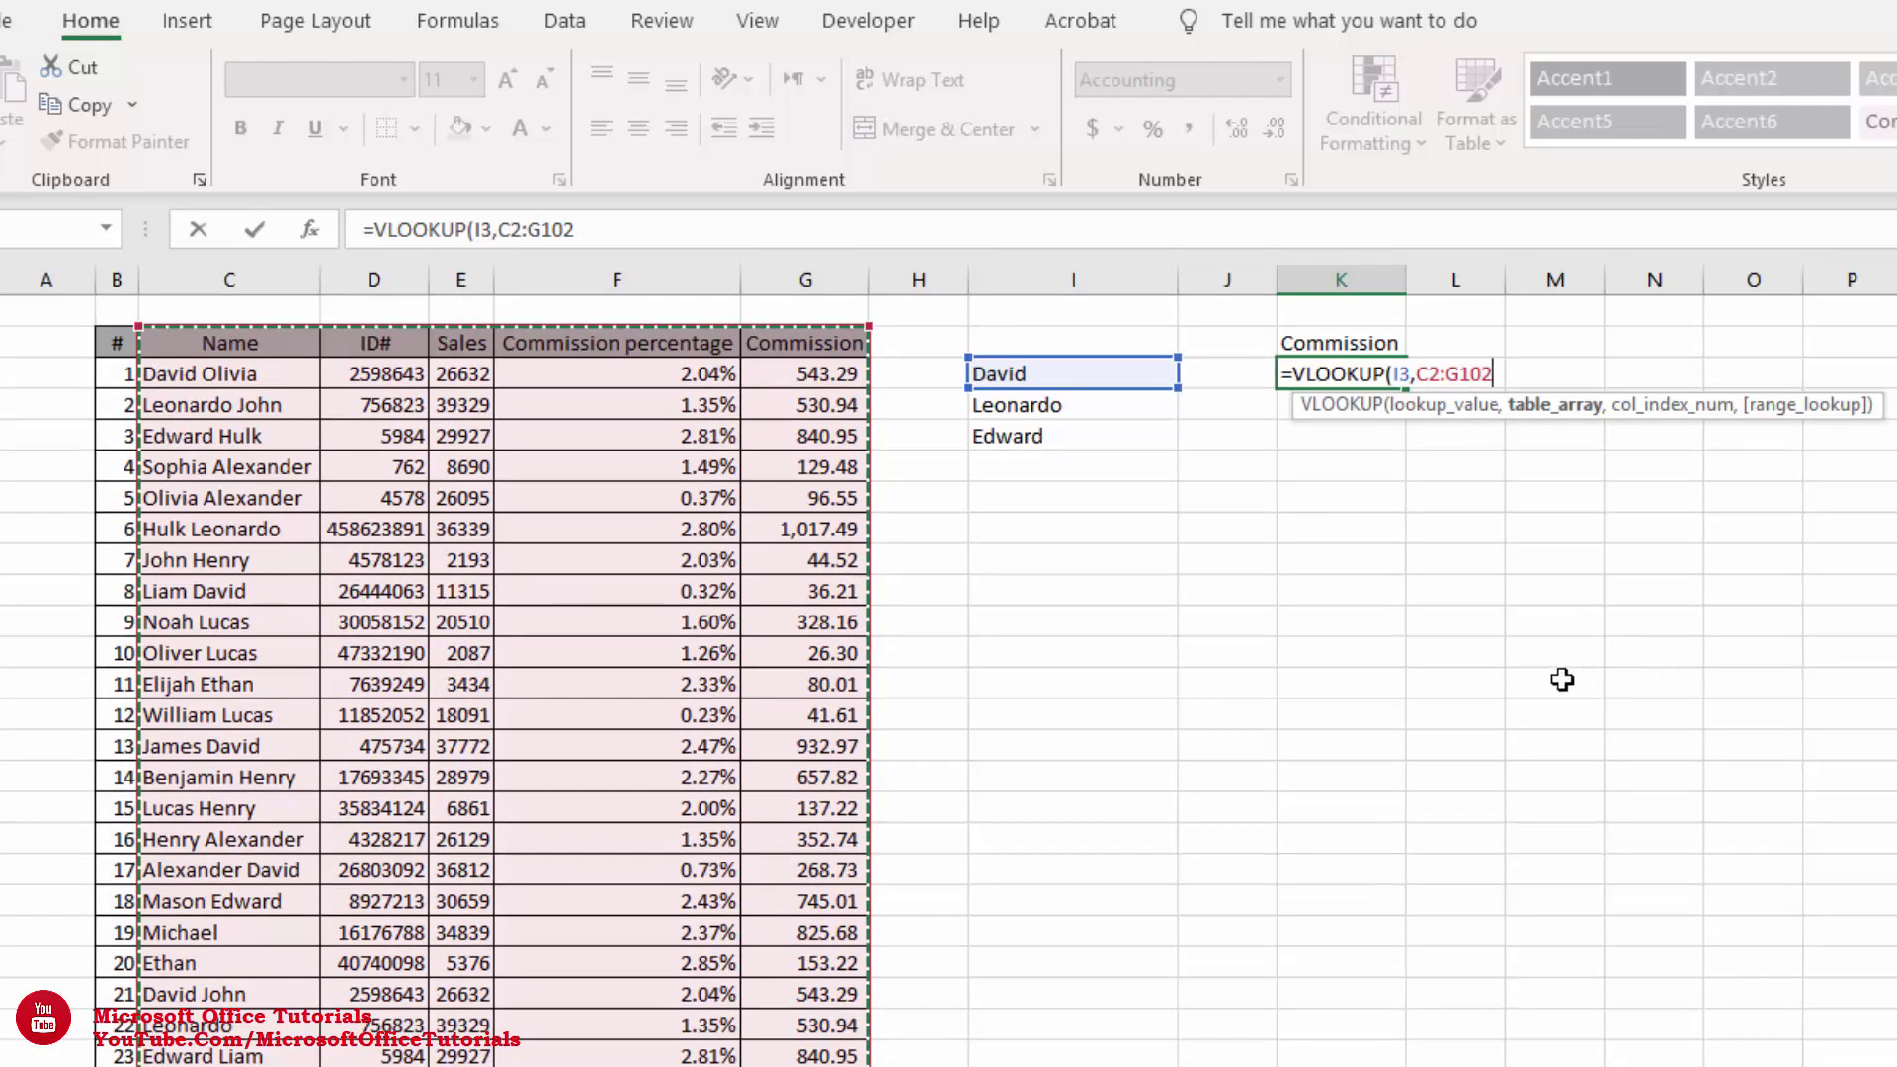
type(",")
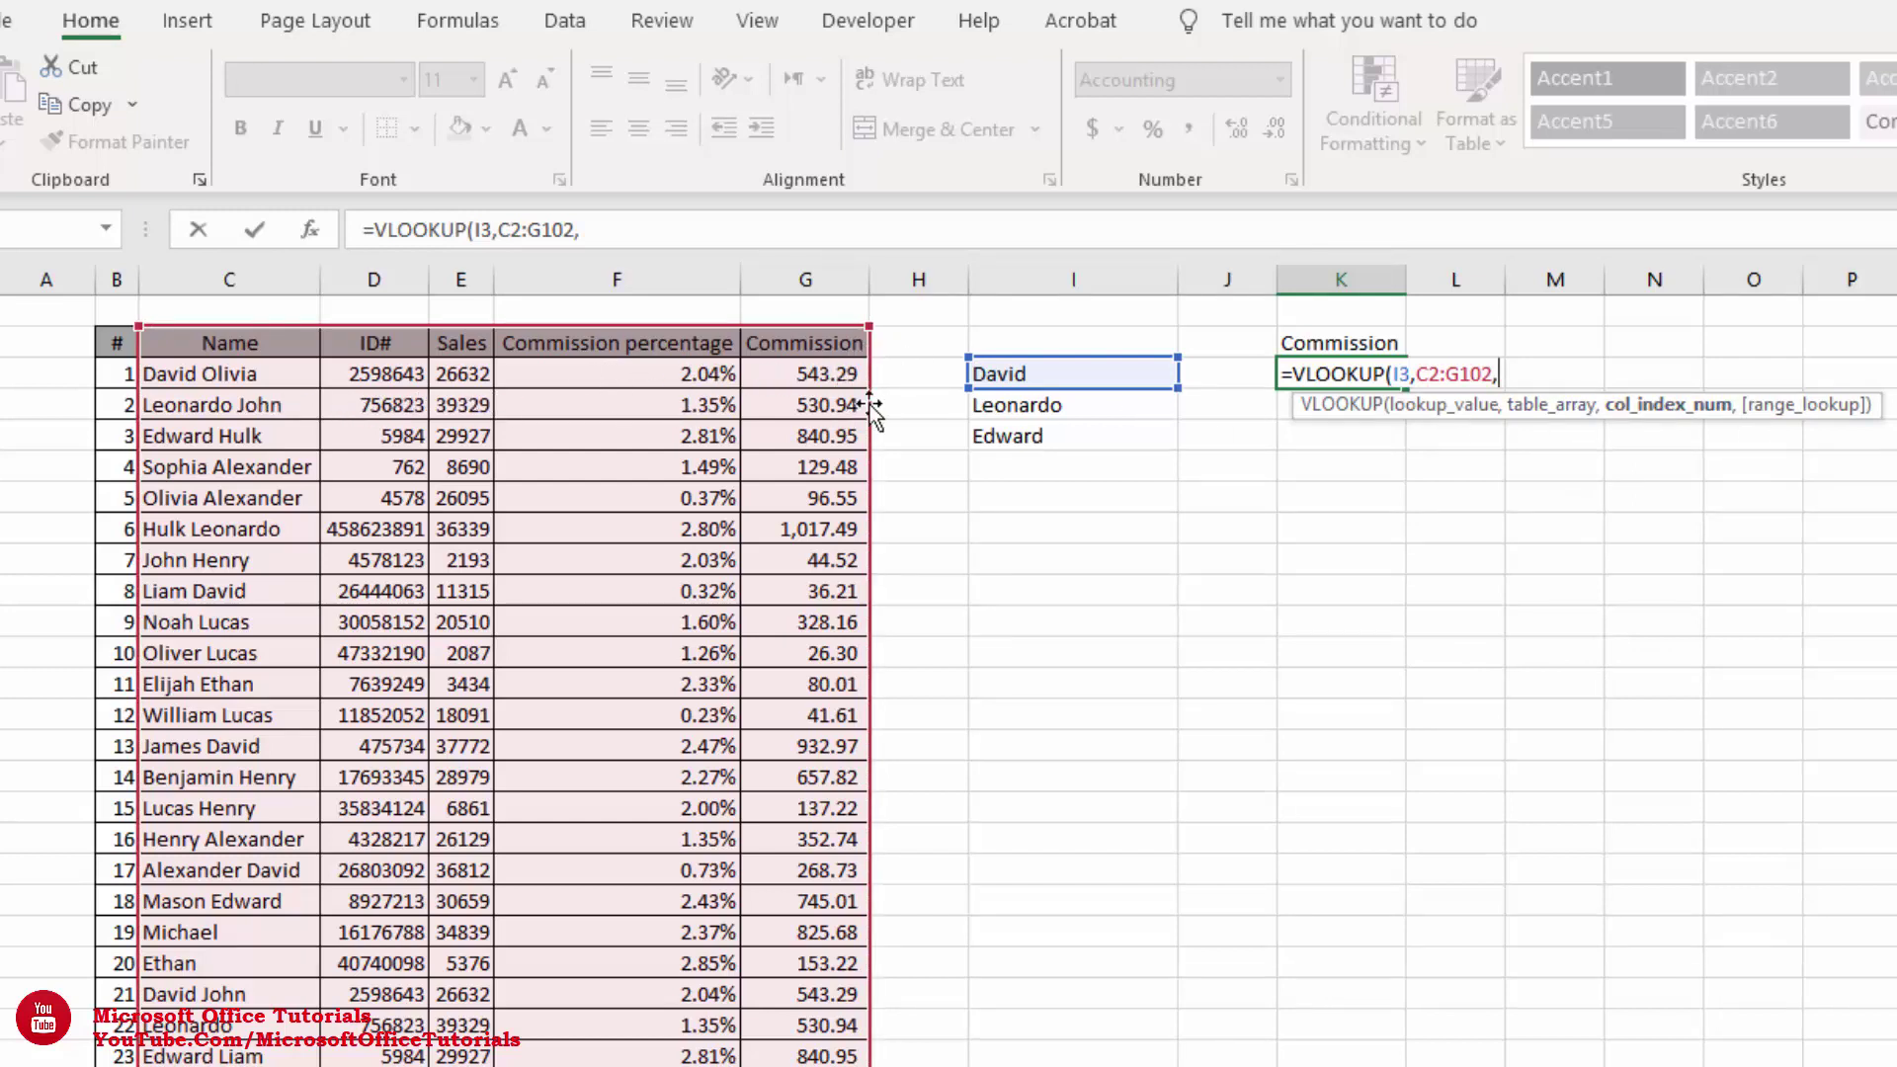
type("5,0)")
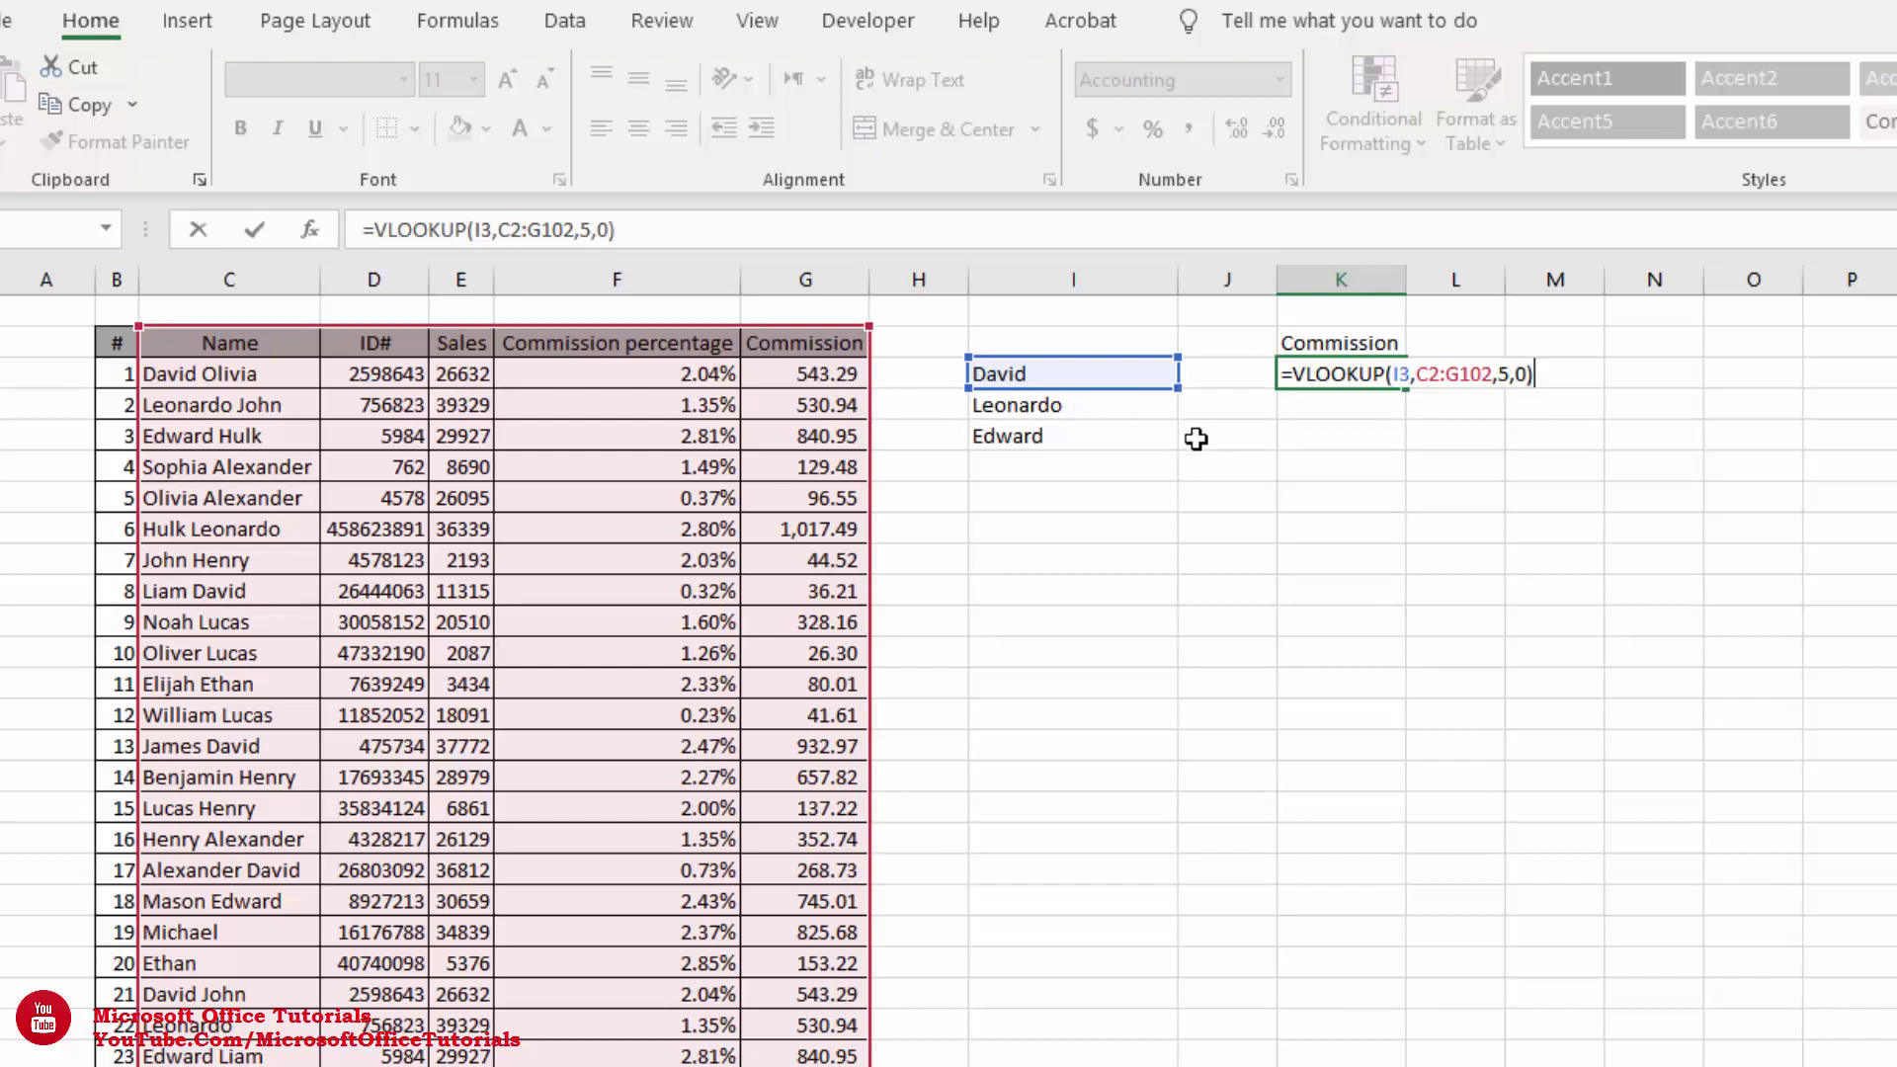
key("Return")
Make the lookup table range absolute as $C$2:$G$102 in David's formula
left_click(1360, 376)
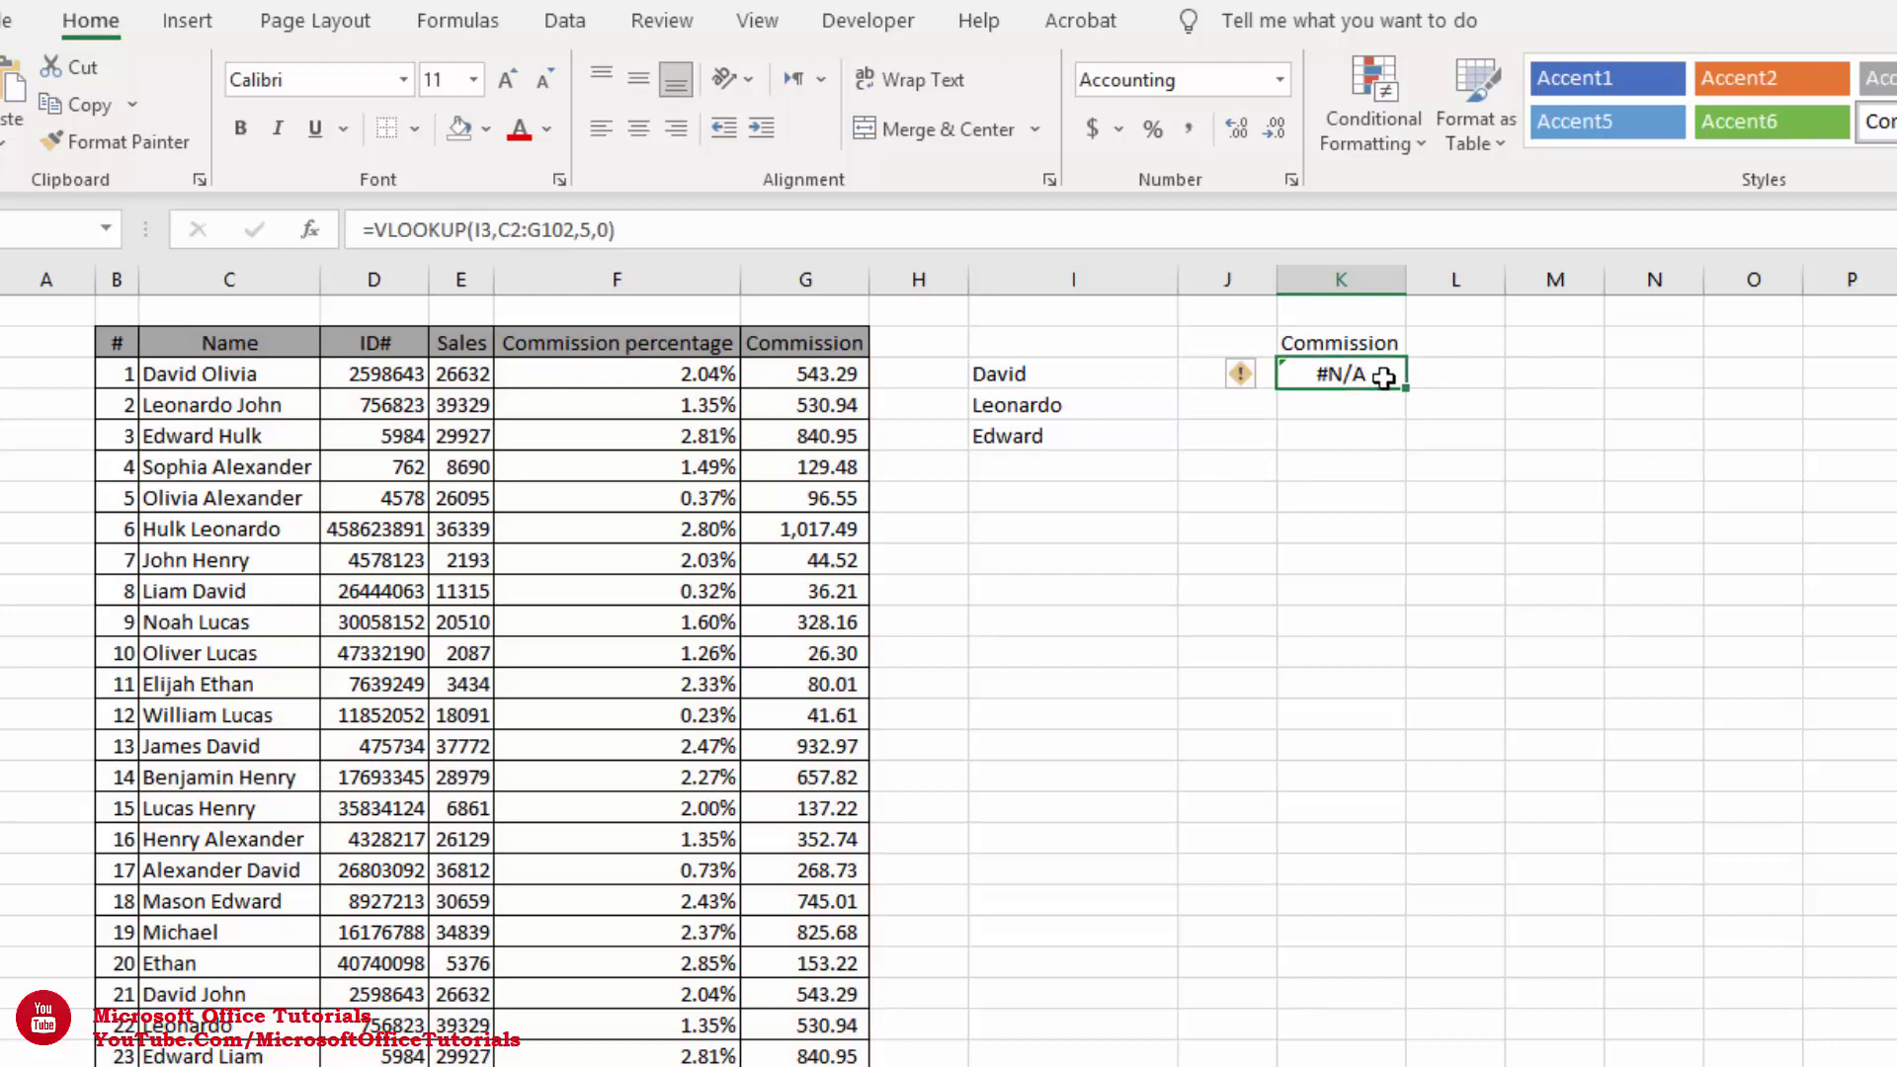
double_click(1378, 375)
double_click(1445, 374)
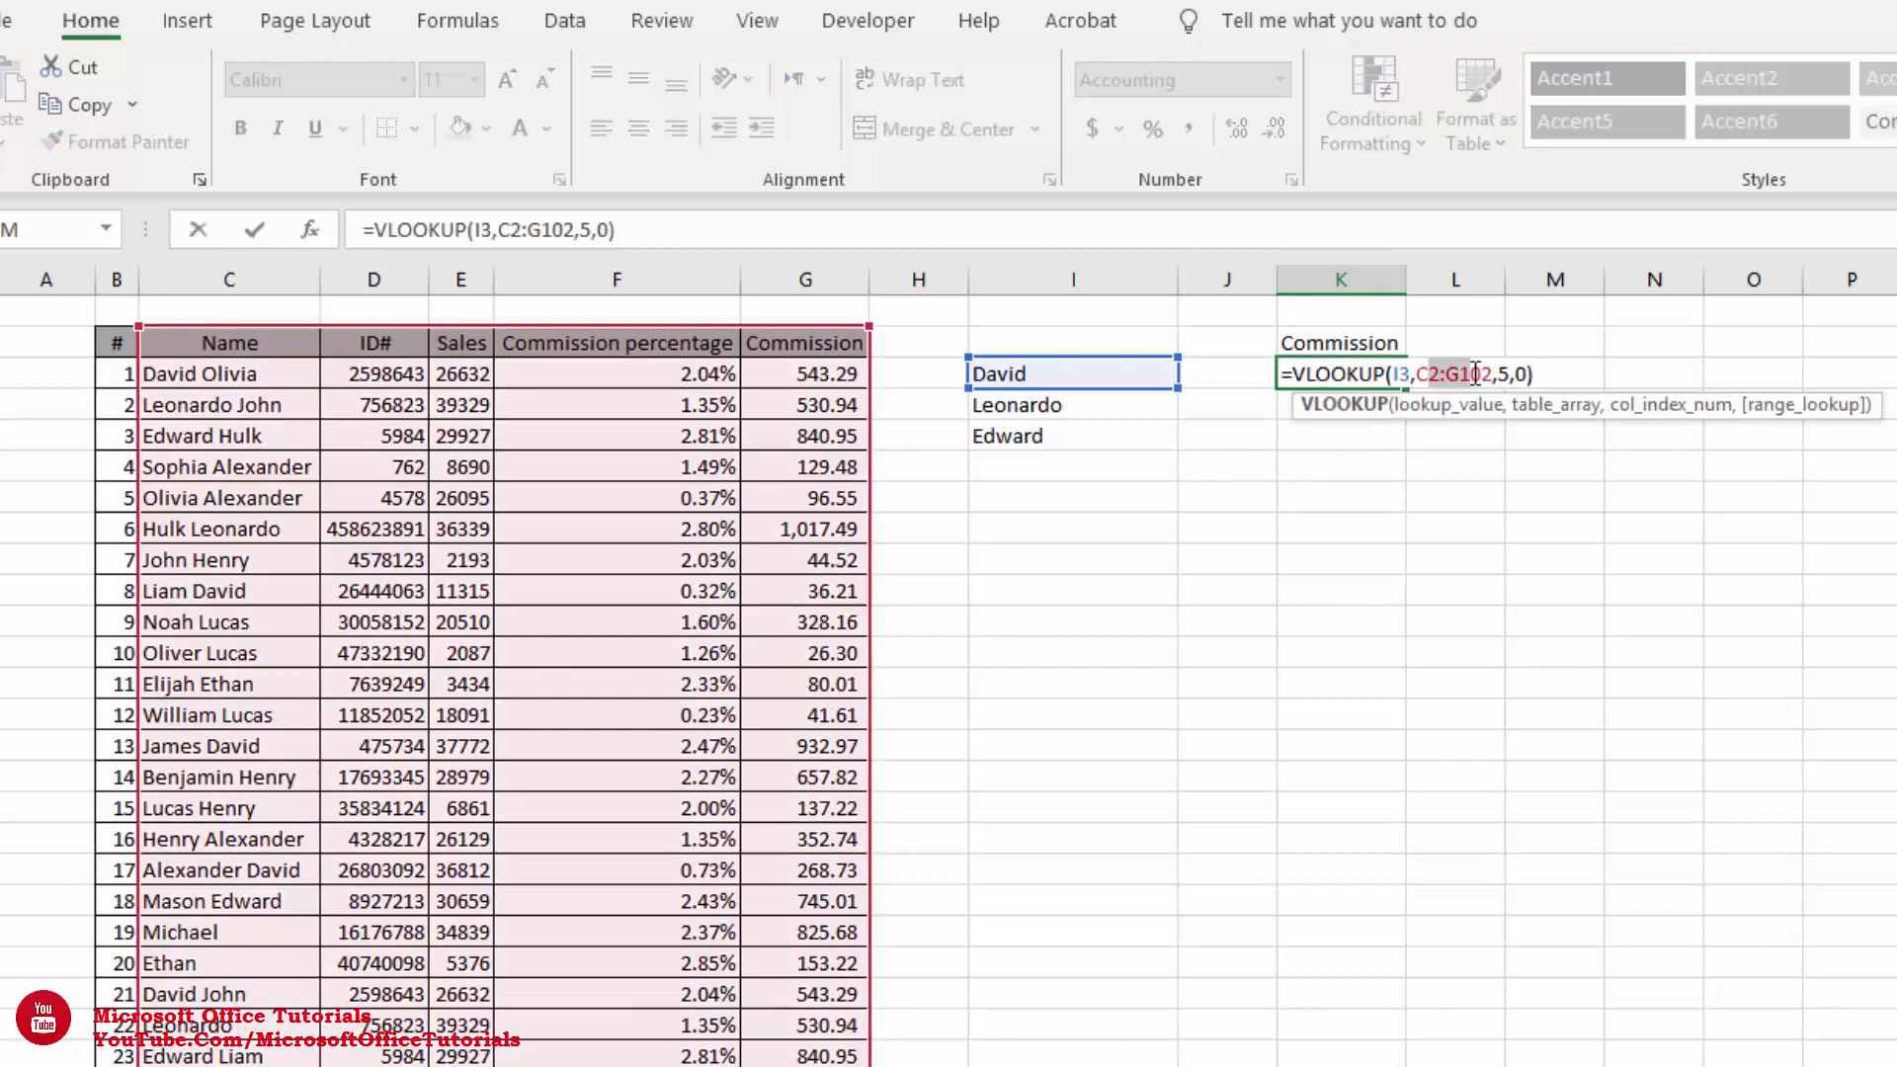
key("F4")
key("Return")
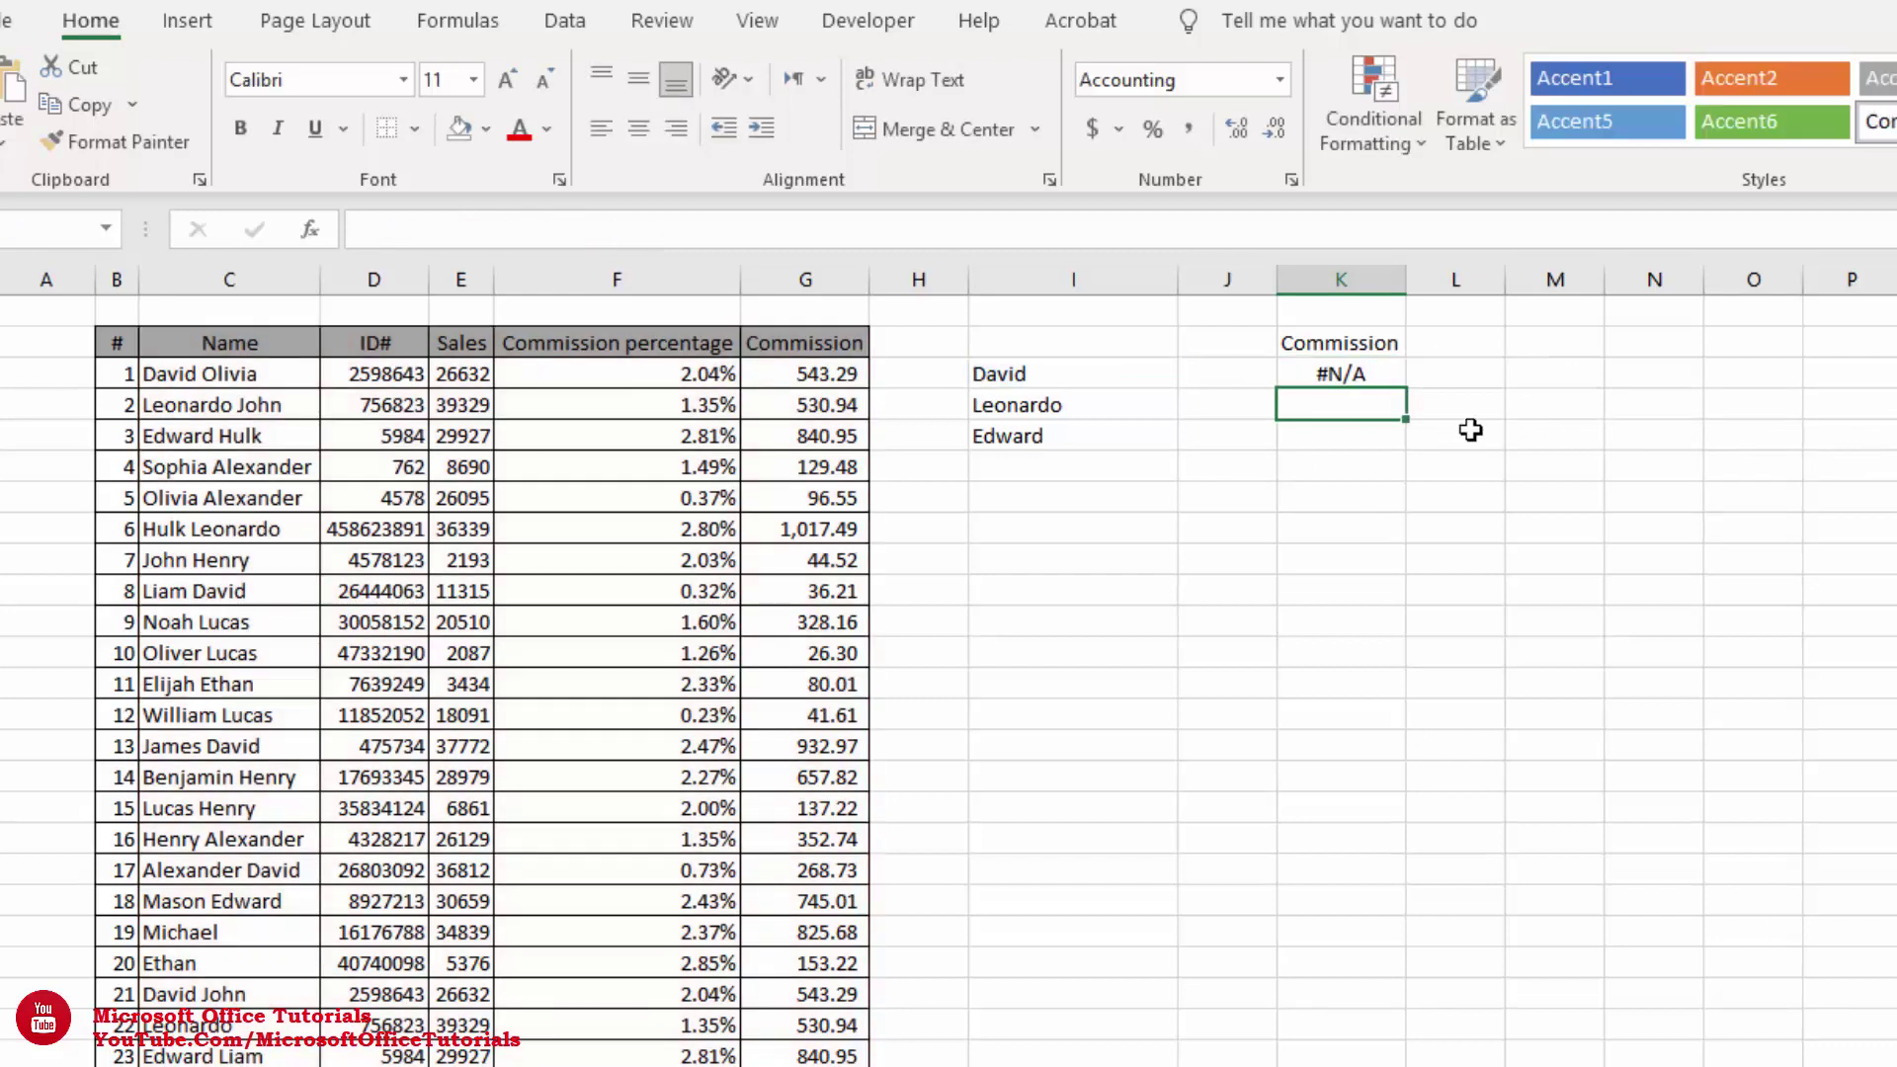
left_click(1381, 373)
Fill the Commission lookup down from K3 to K5 for Leonardo and Edward
left_click_drag(1405, 388, 1402, 447)
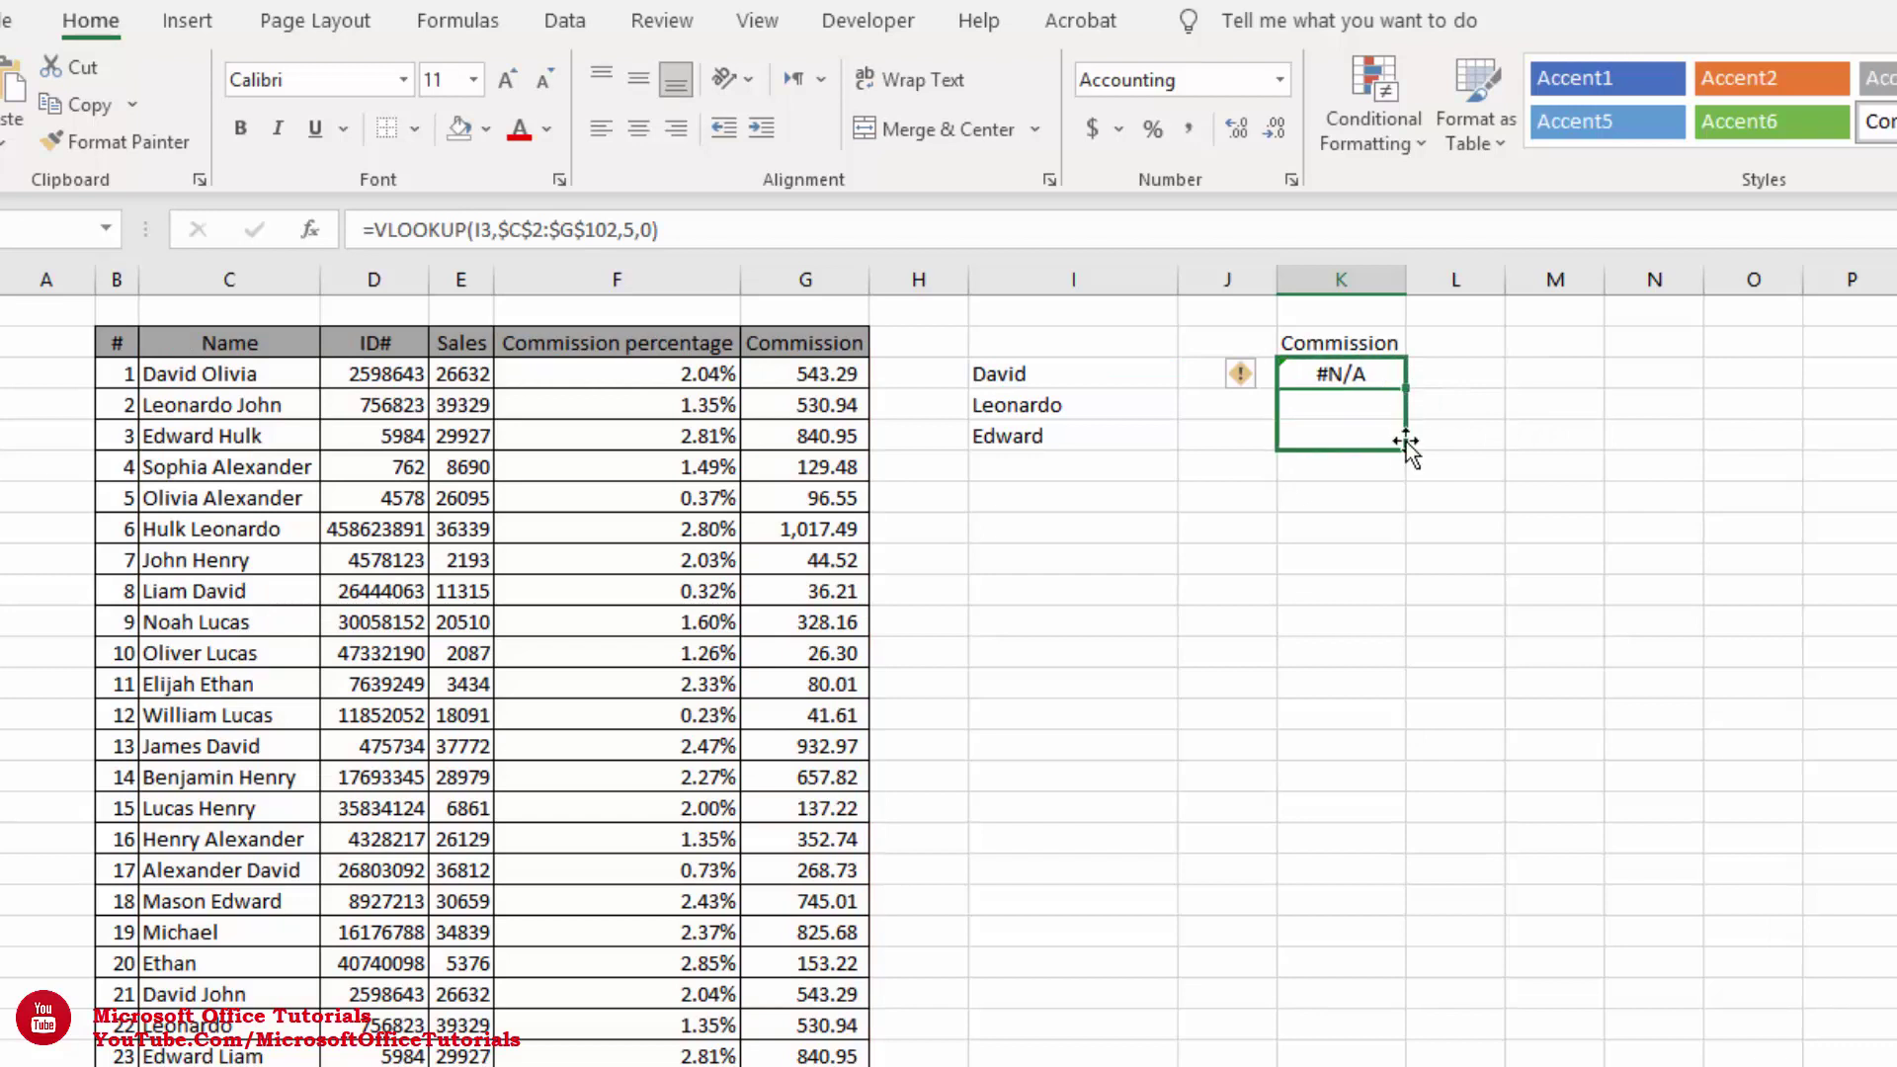
left_click(1039, 381)
left_click(1039, 430, "shift")
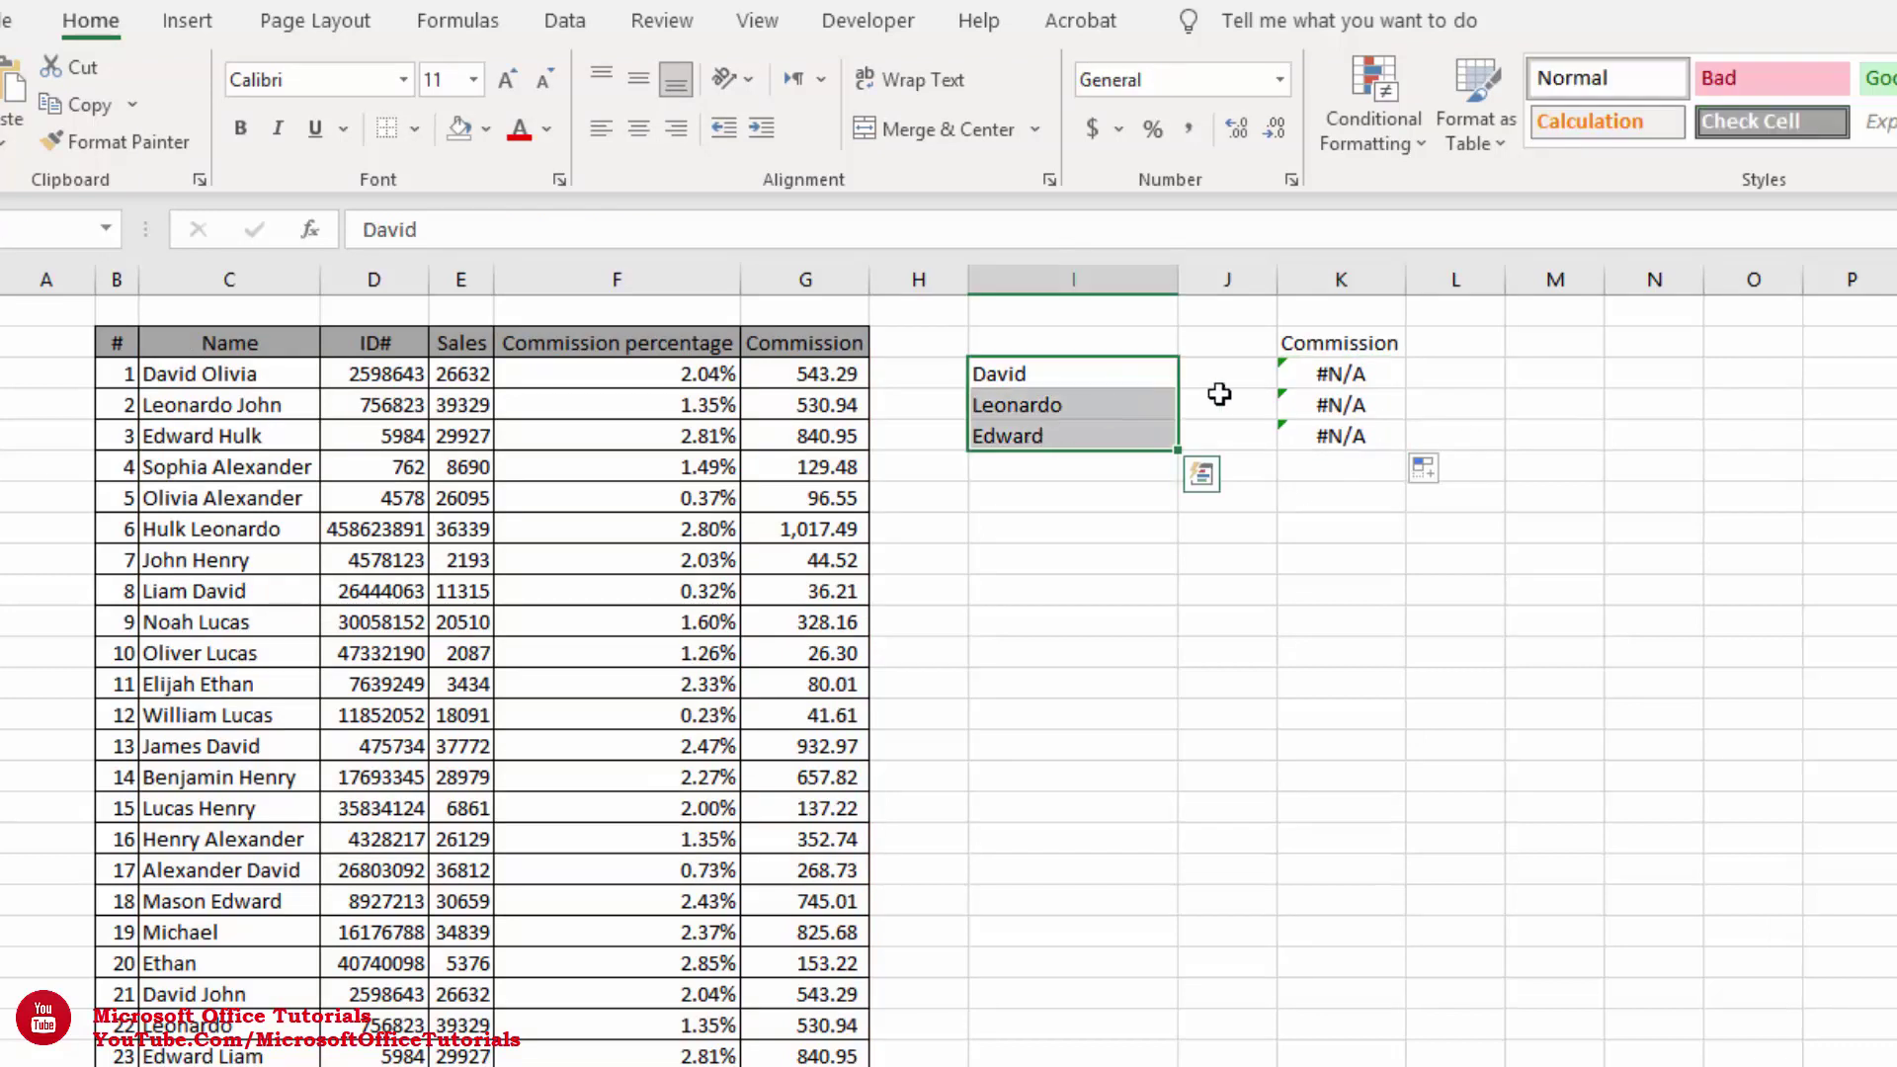
left_click_drag(1326, 378, 1330, 431)
Compare the lookup value David with the full name David Olivia, then reopen K3's formula for editing
left_click(1343, 373)
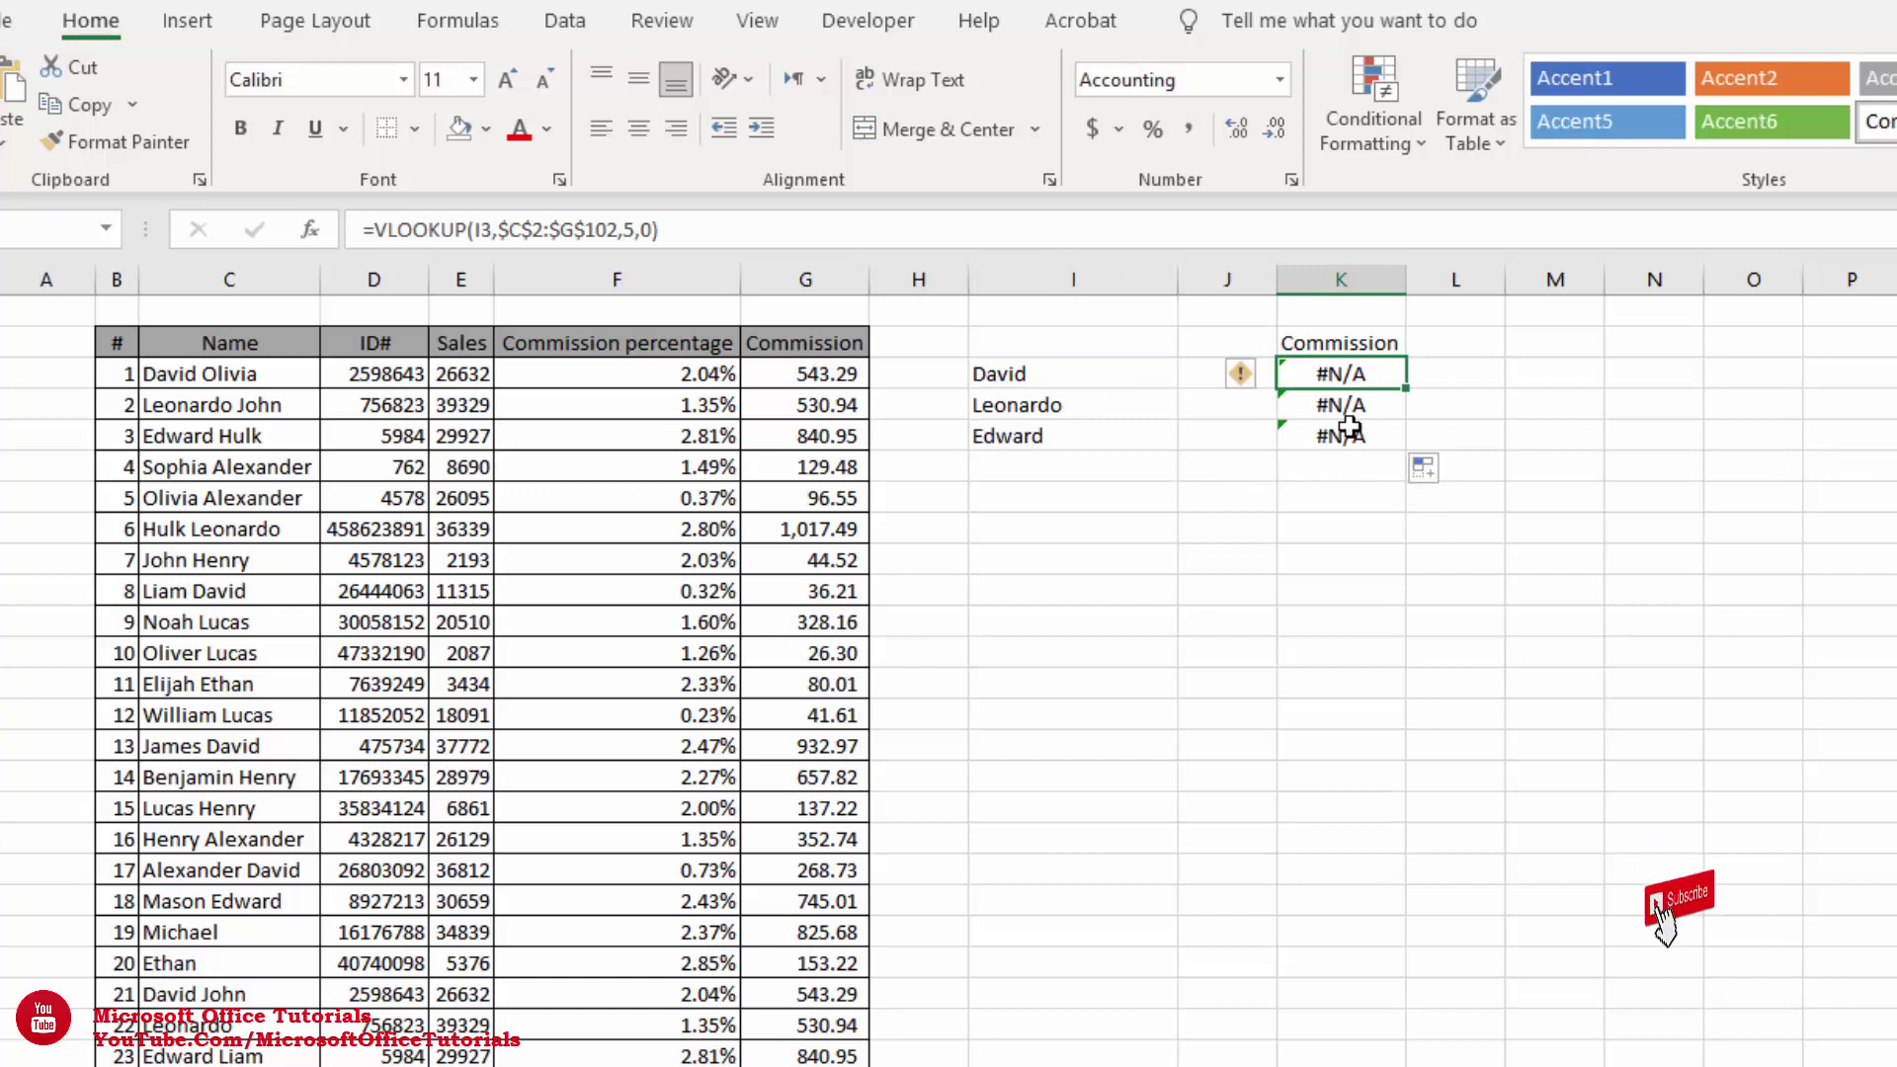
left_click(1110, 376)
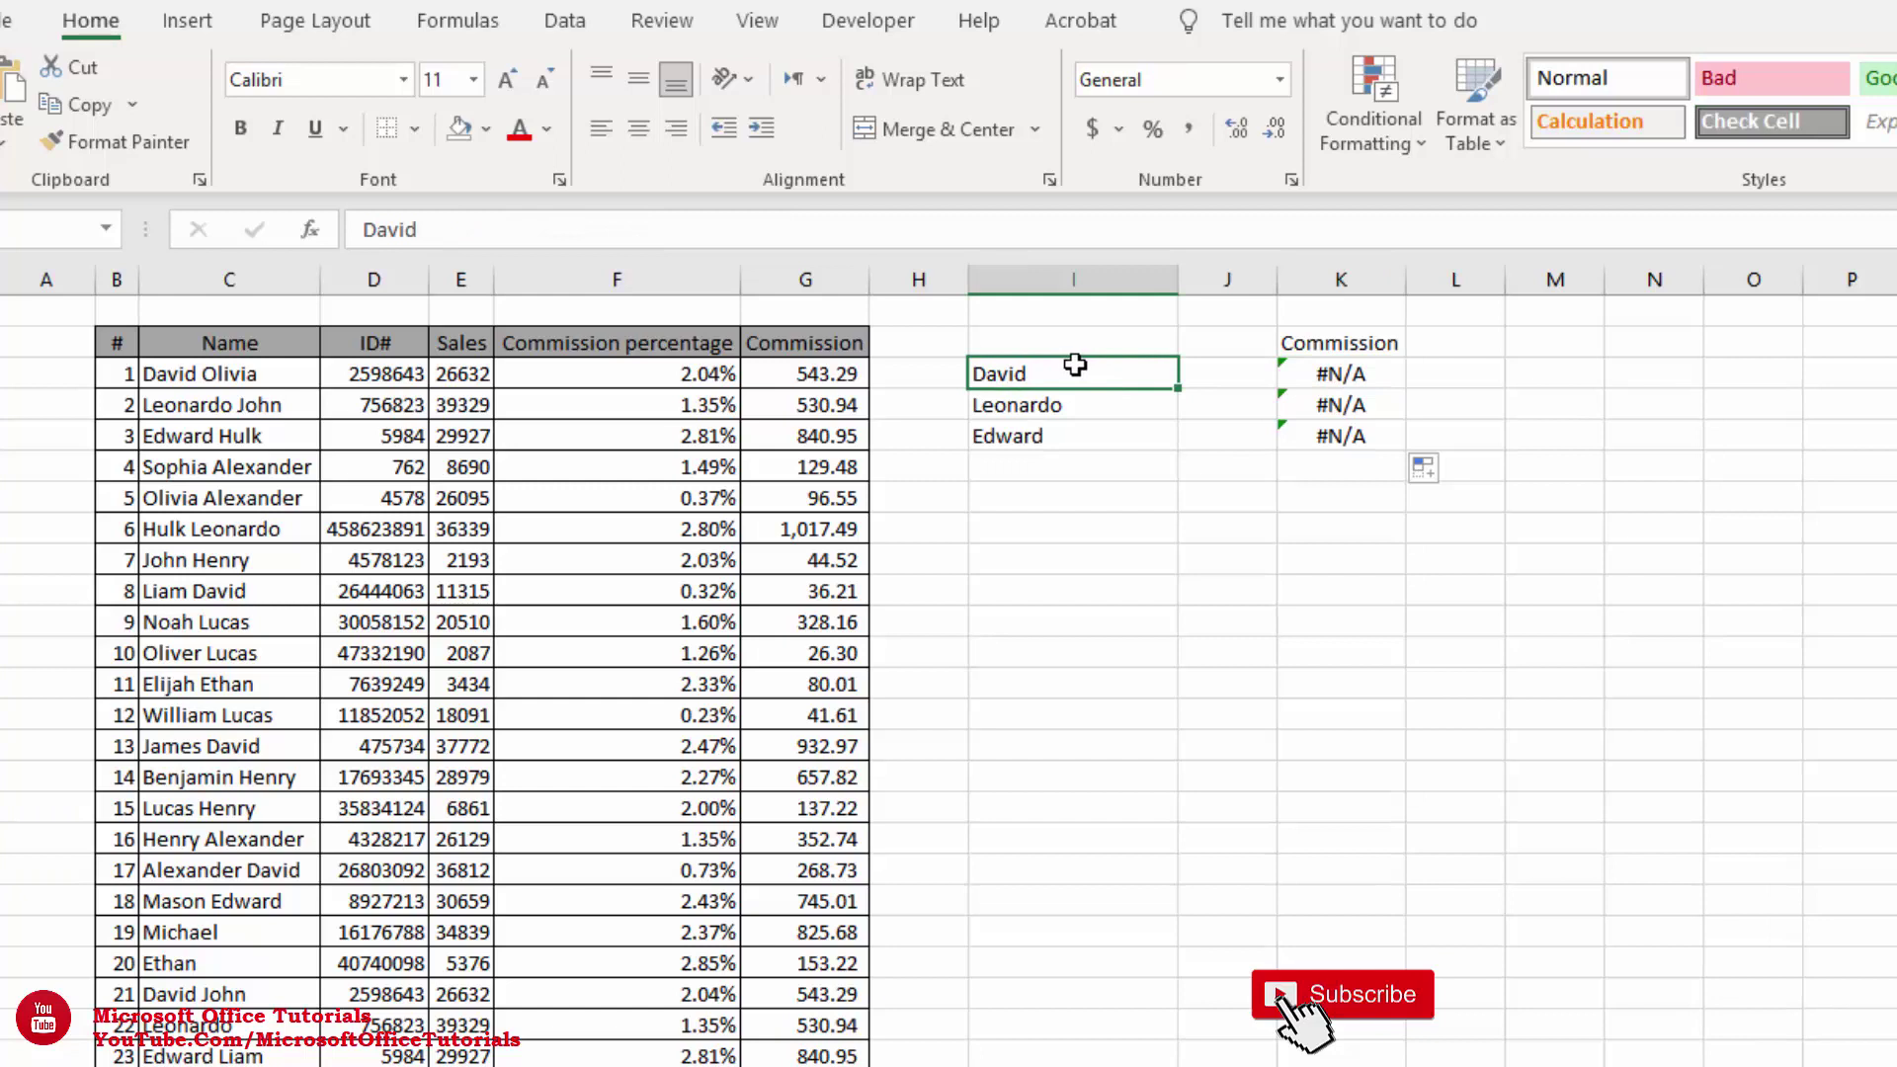
left_click(218, 376)
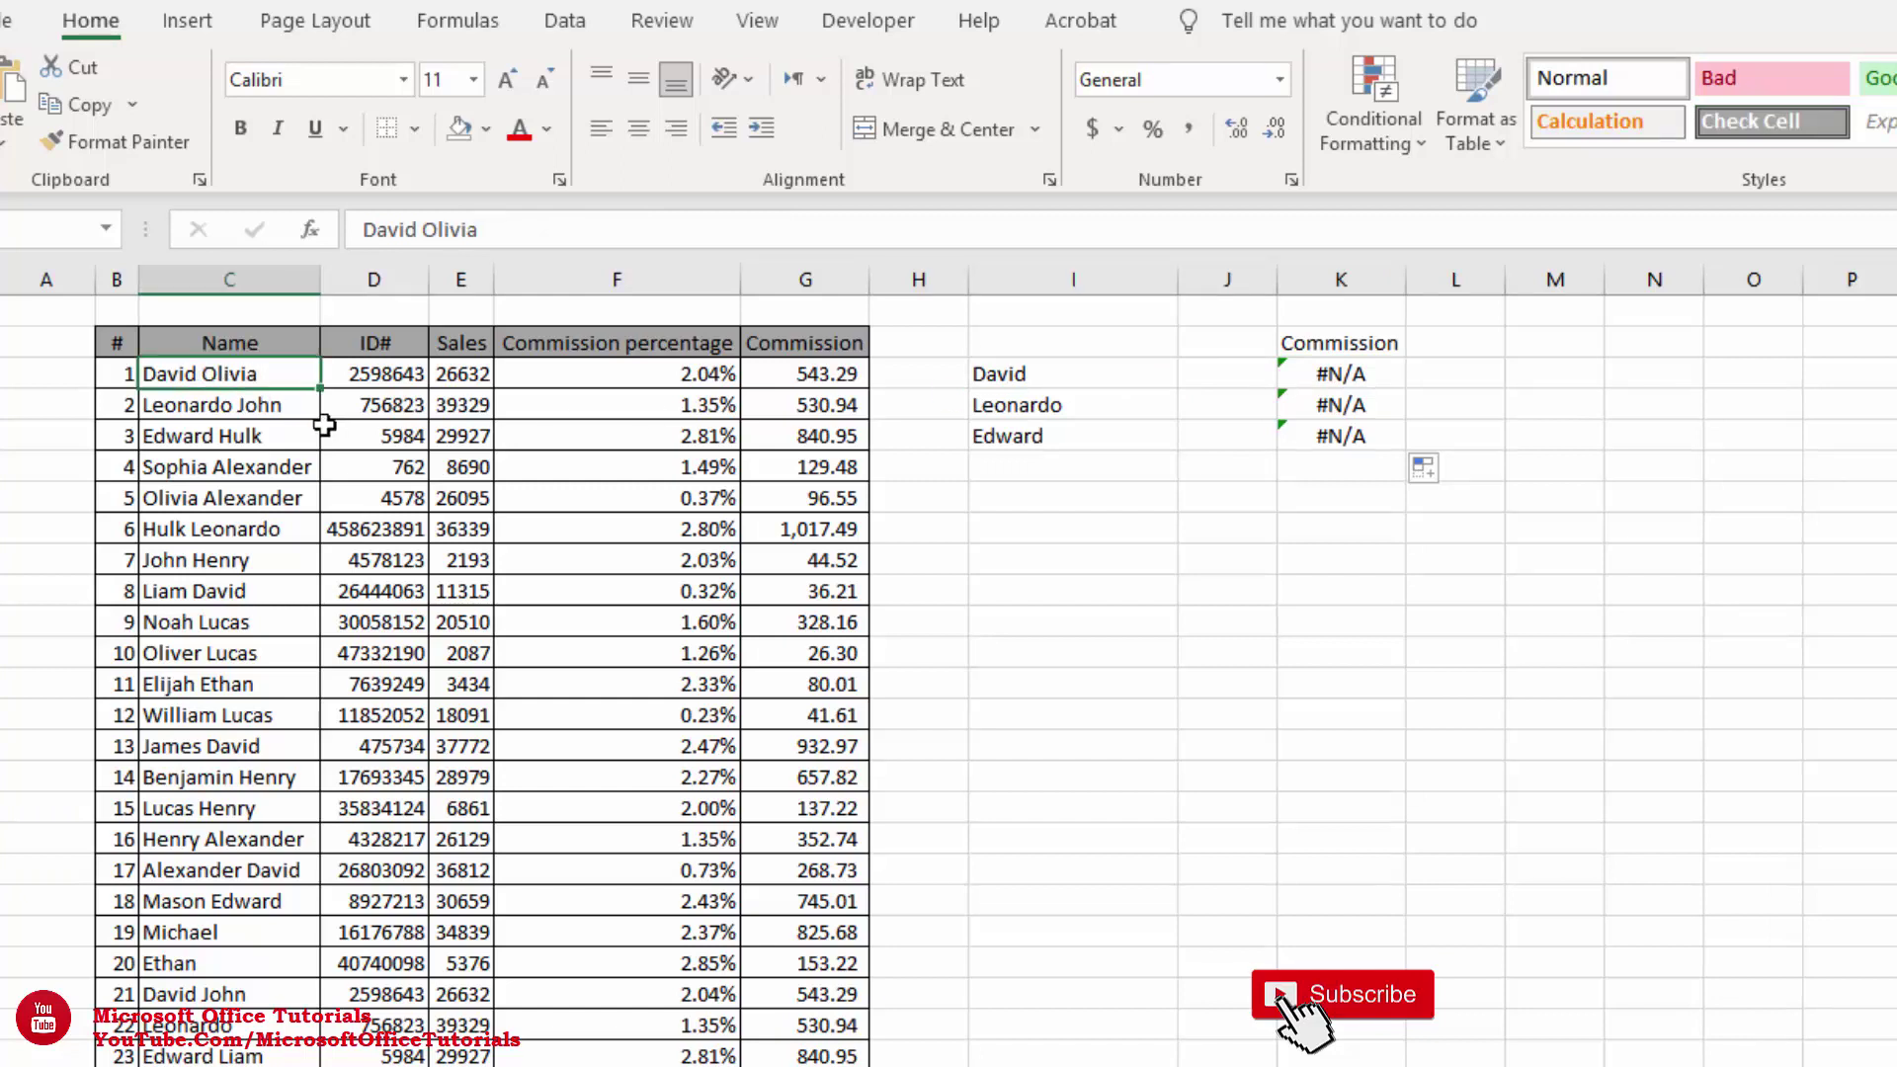
left_click(1091, 378)
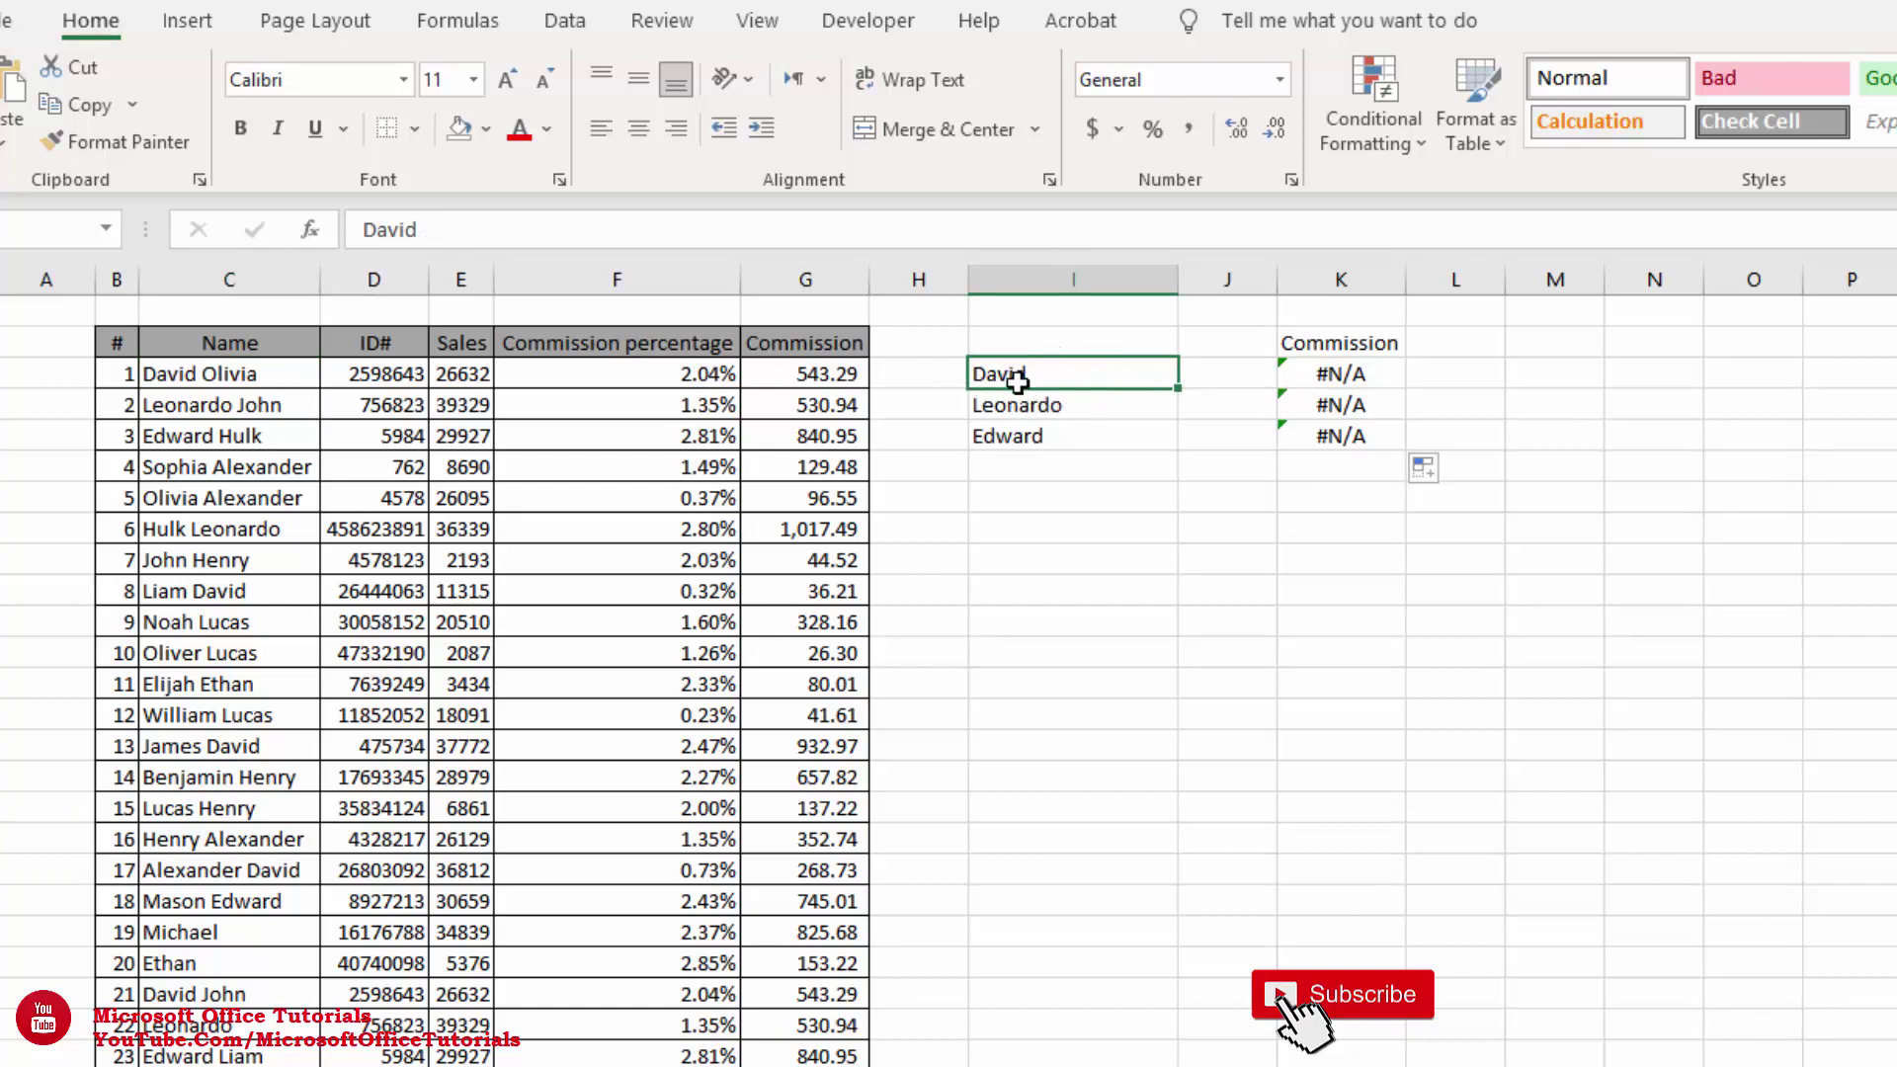
left_click(1304, 365)
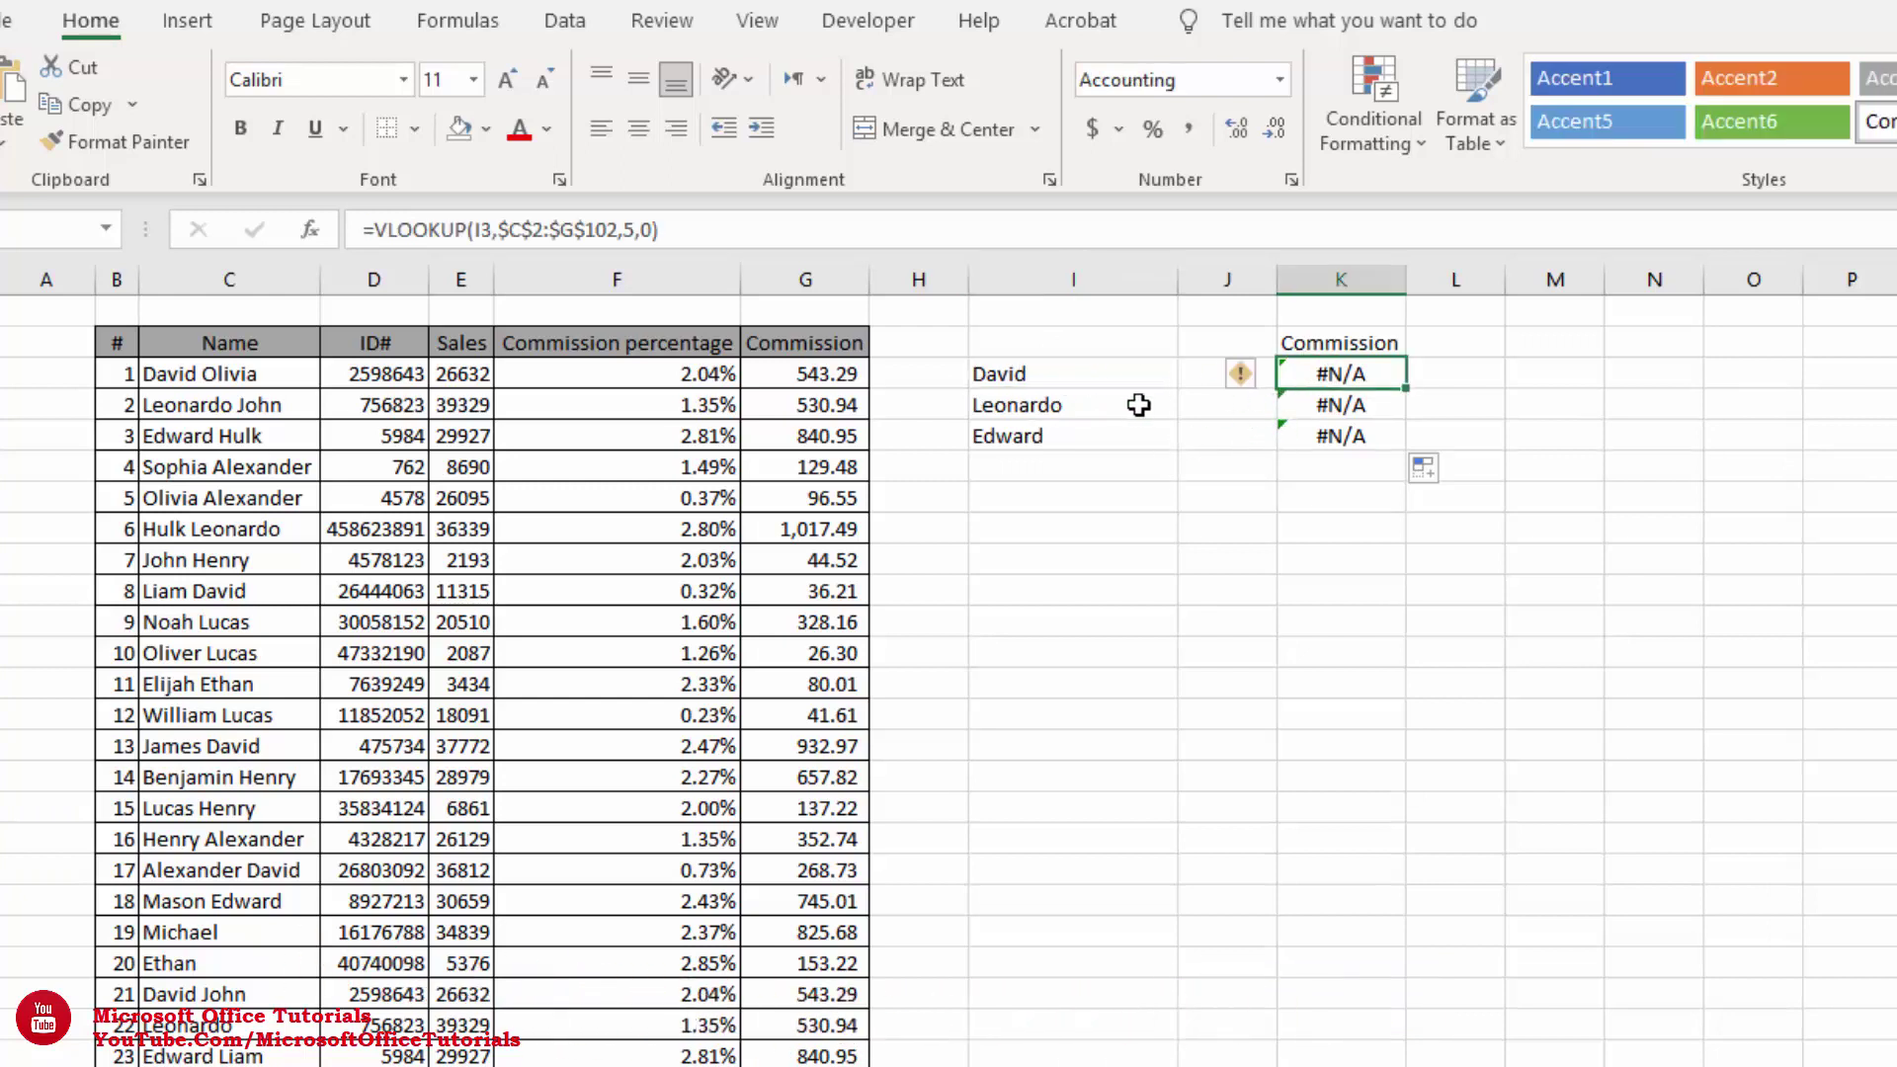
double_click(1329, 373)
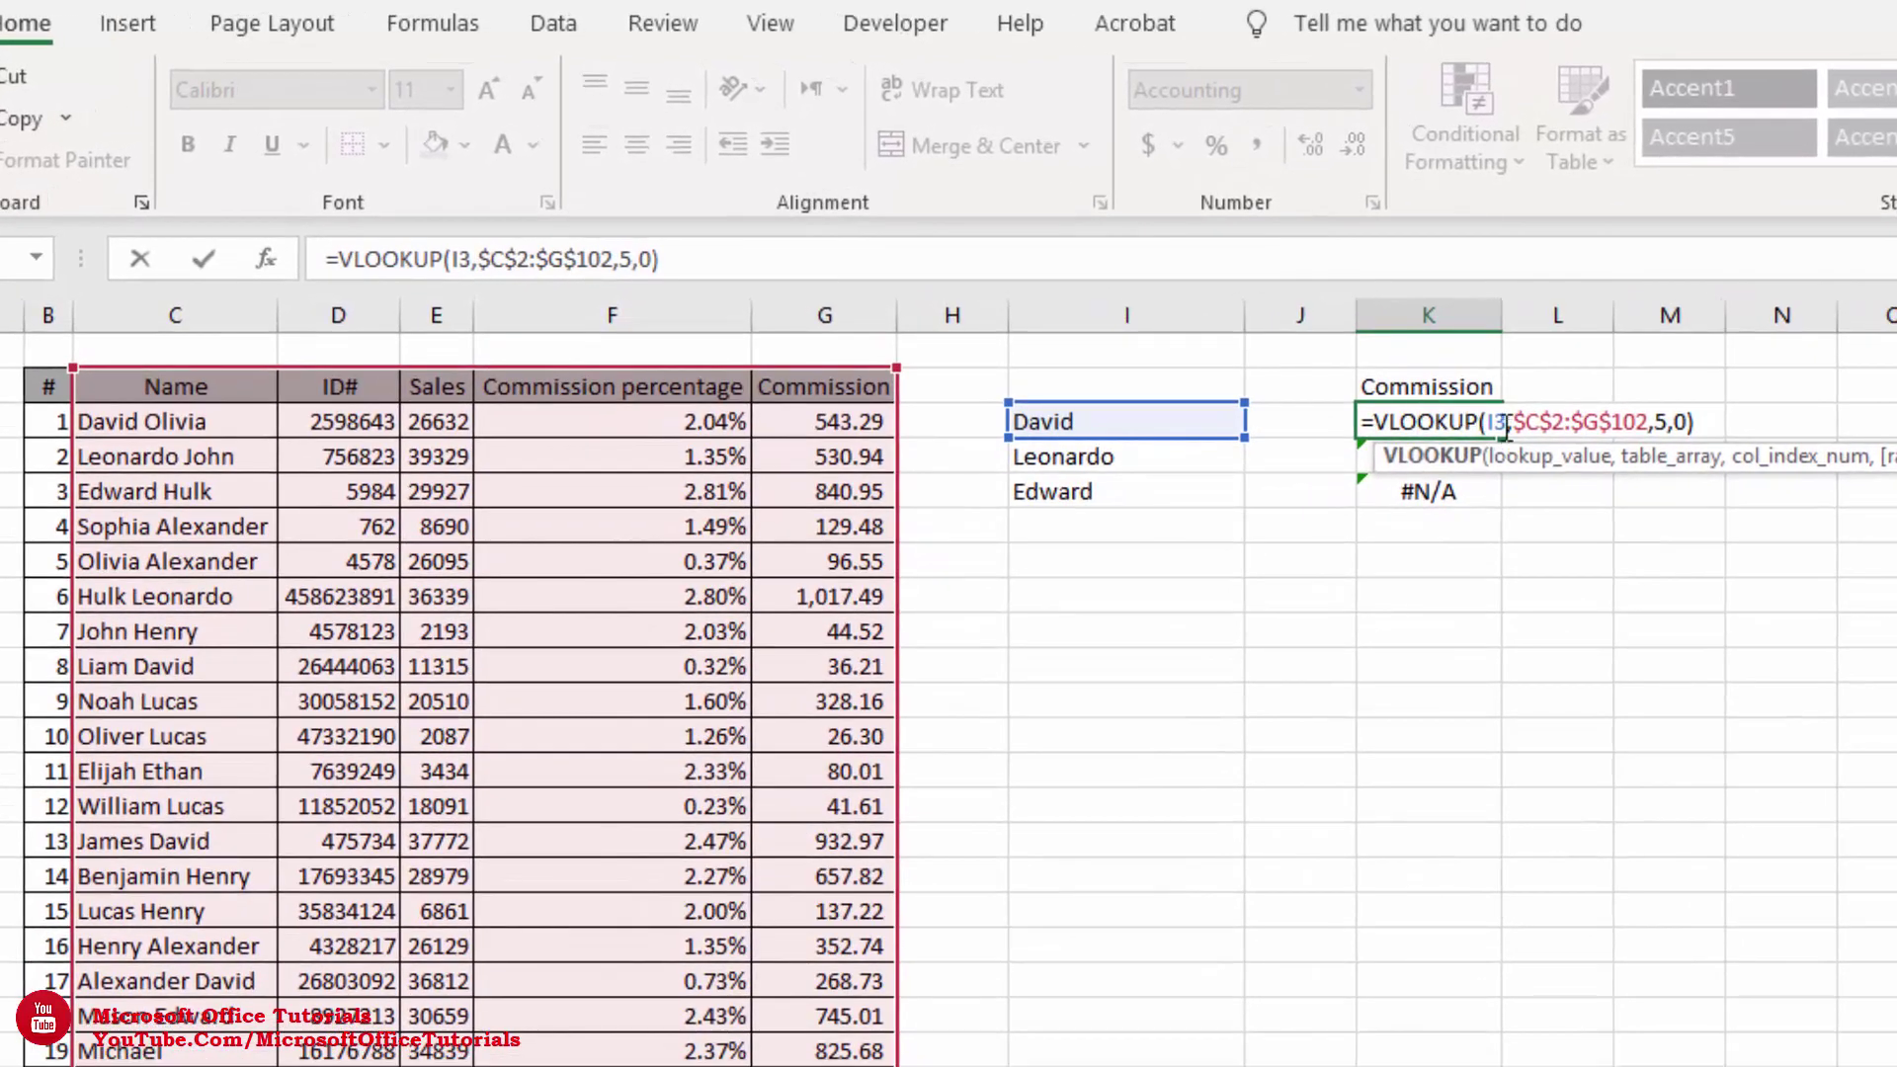
Change the lookup value to I3&"*" so David's Commission returns 543.29
left_click(1504, 423)
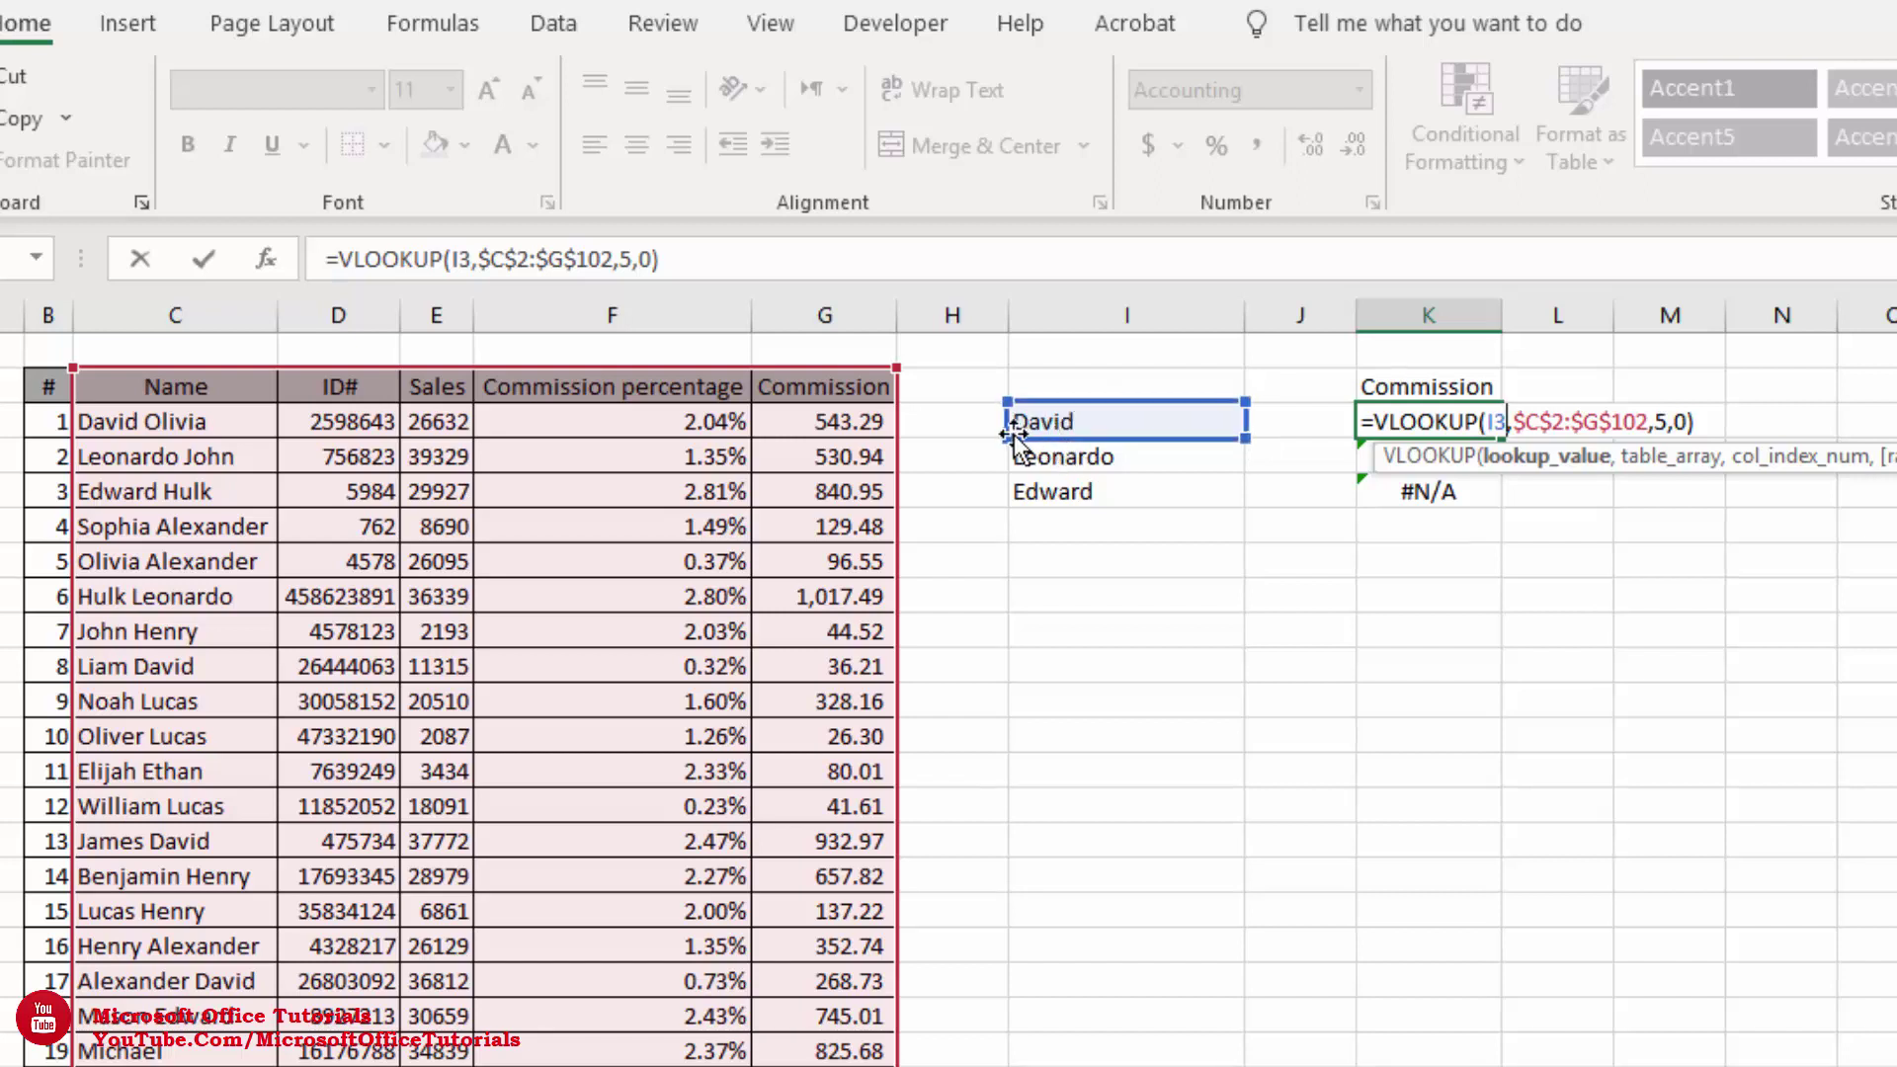
type("&")
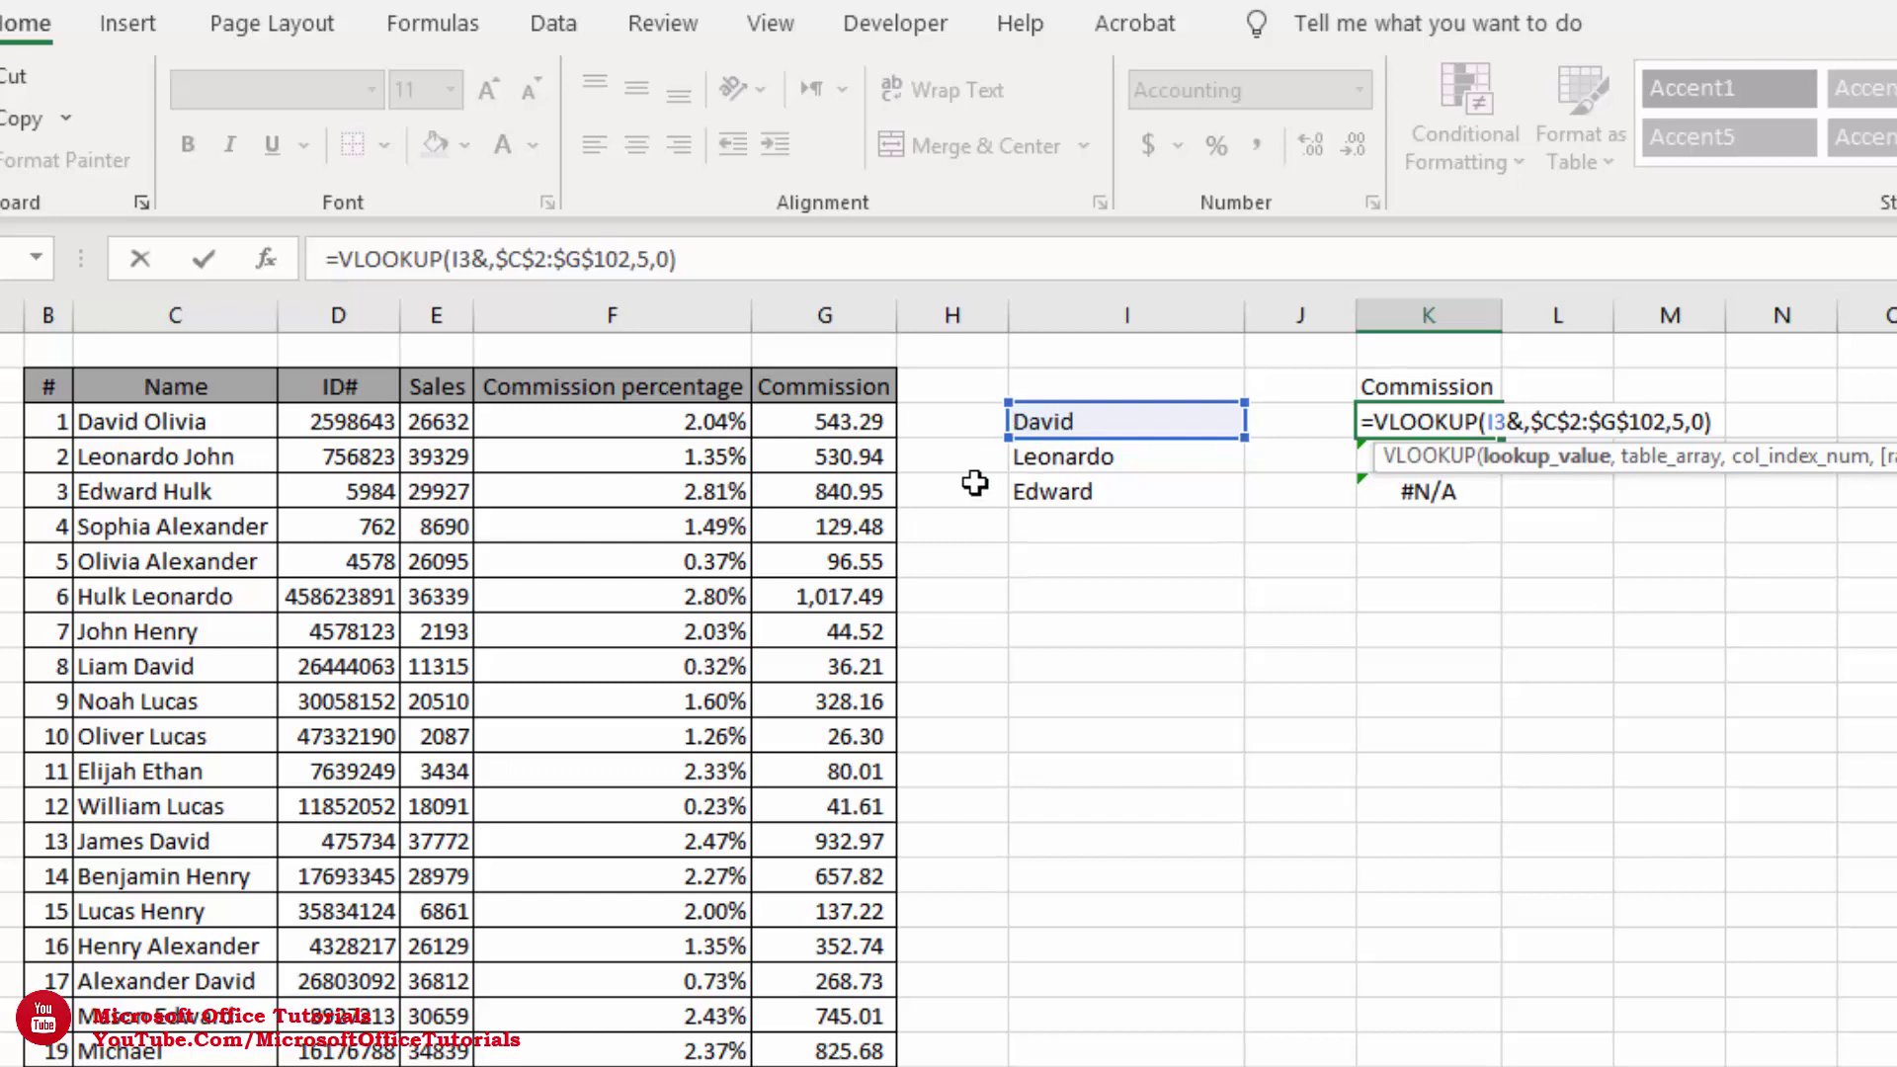
type("\"")
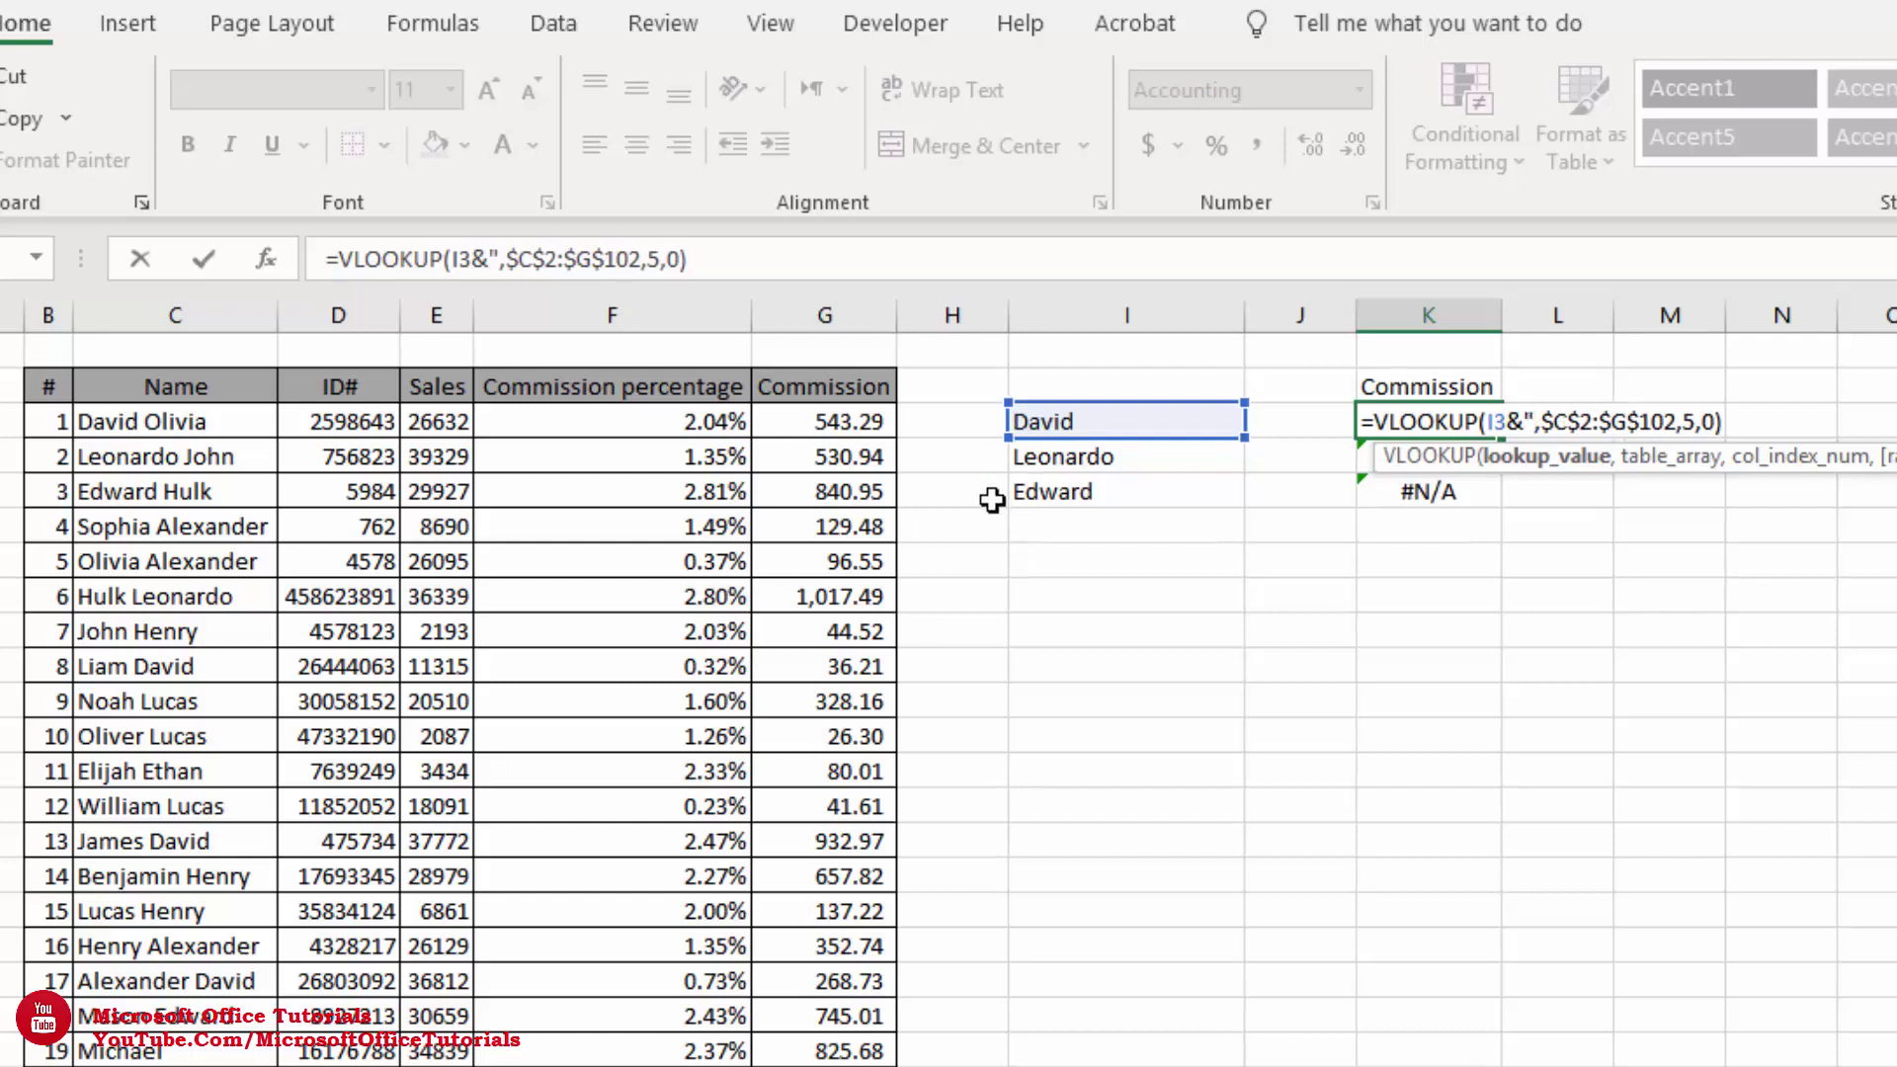
type("*\"")
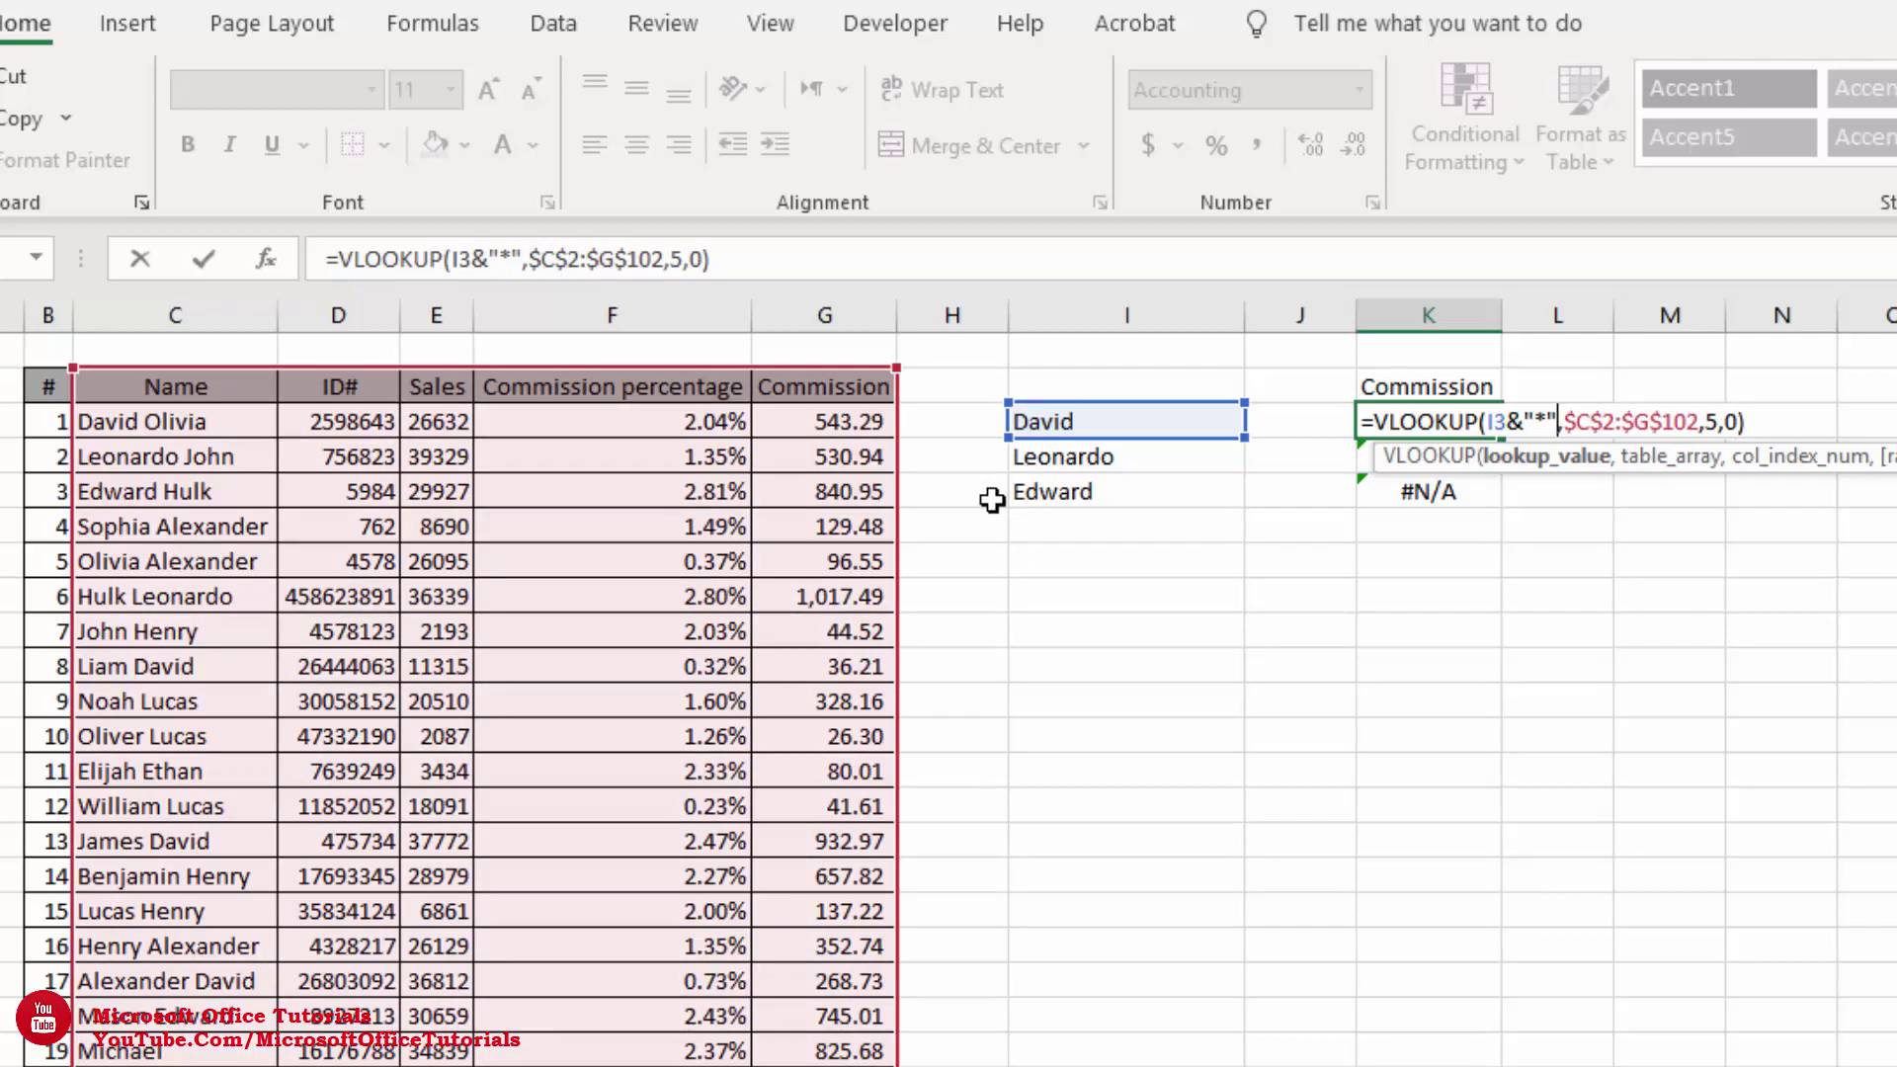
key("Return")
double_click(1437, 422)
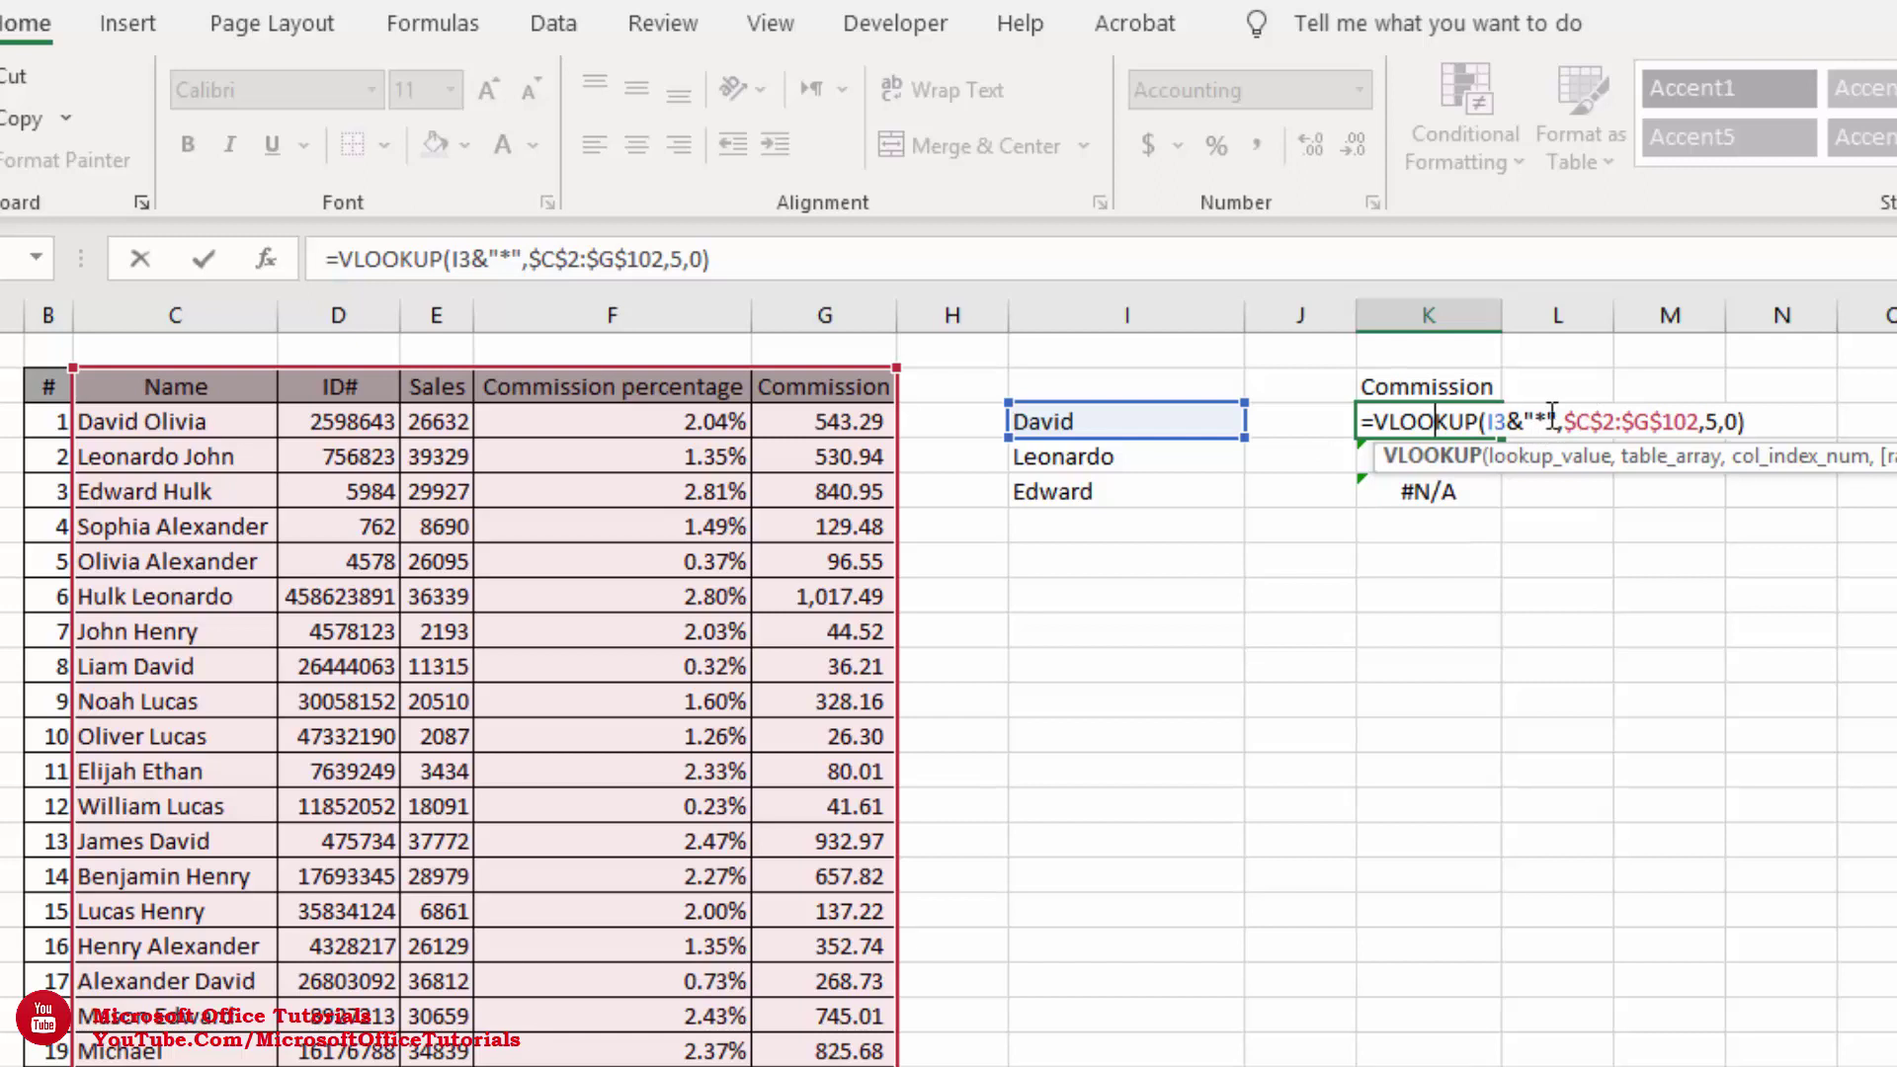
key("Return")
left_click(1489, 423)
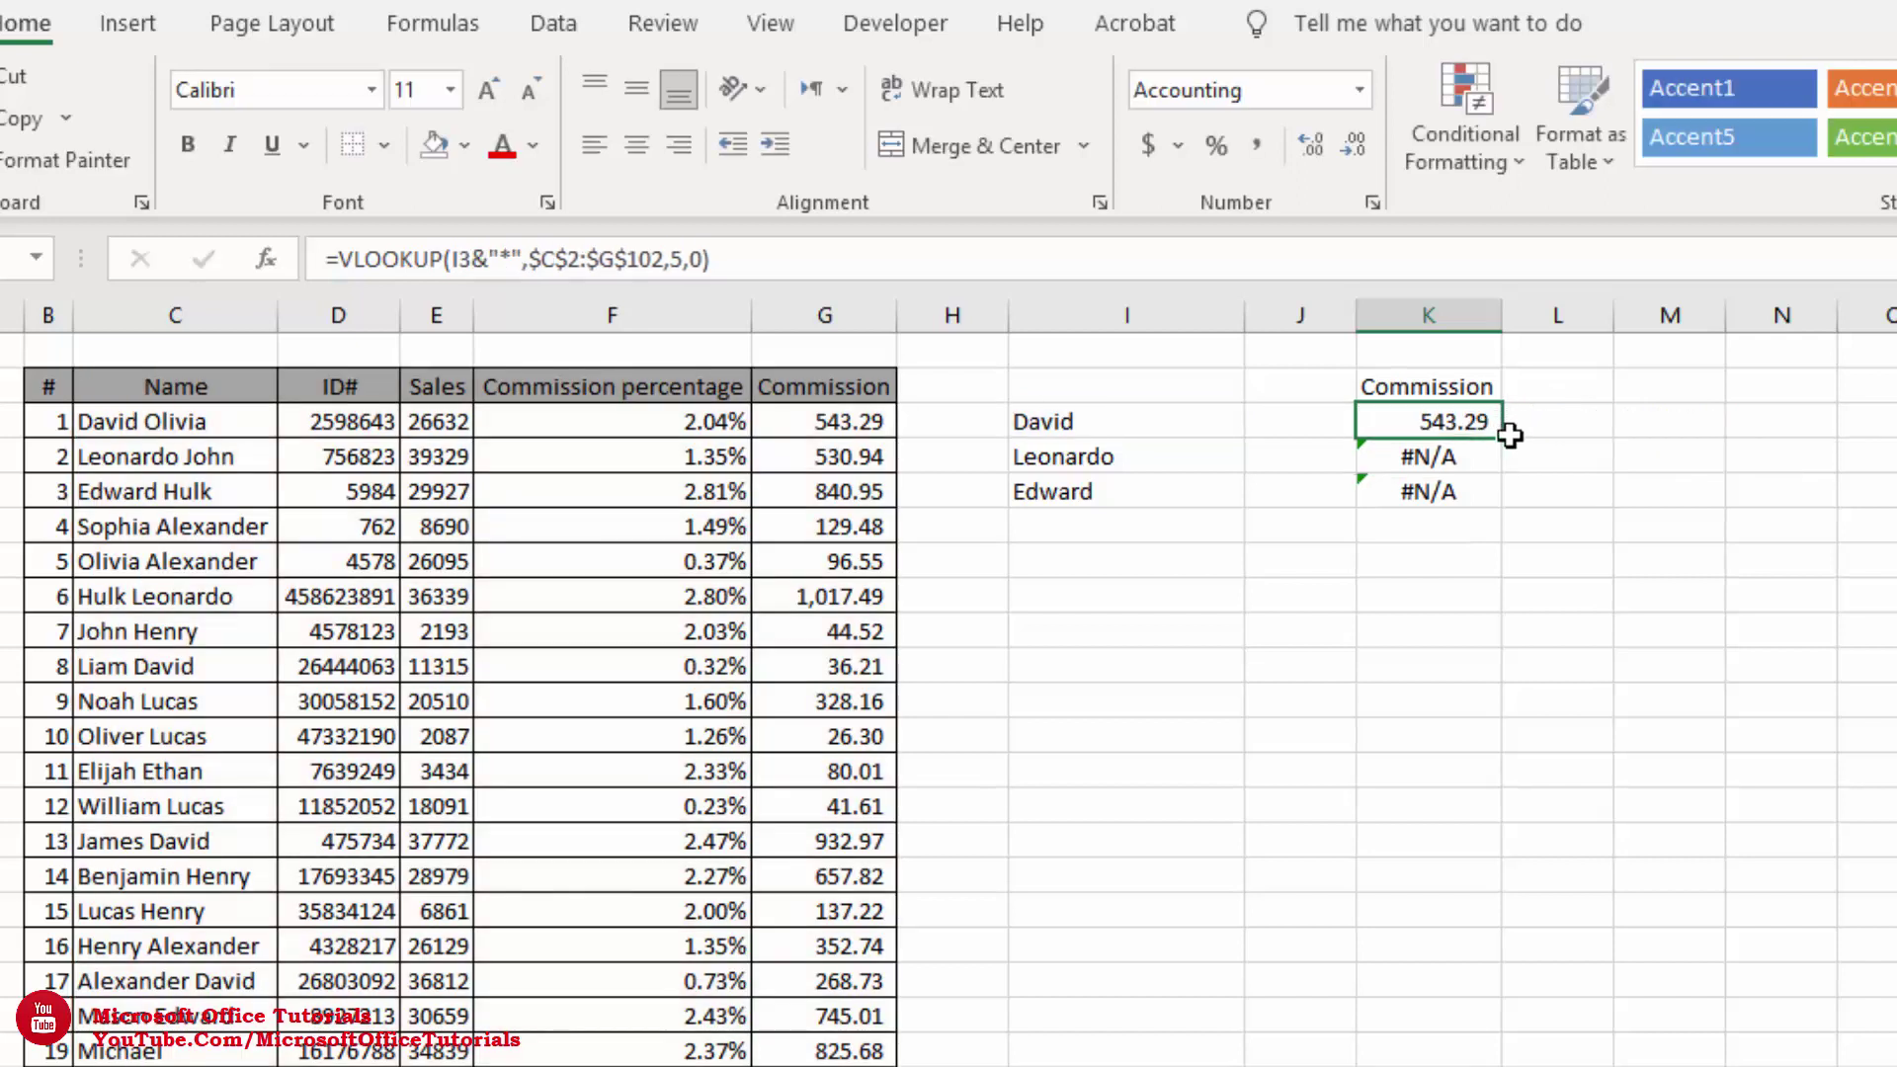
Fill the wildcard lookup down to K5 and confirm David Olivia's 543.29 matches the table
left_click_drag(1501, 438, 1498, 512)
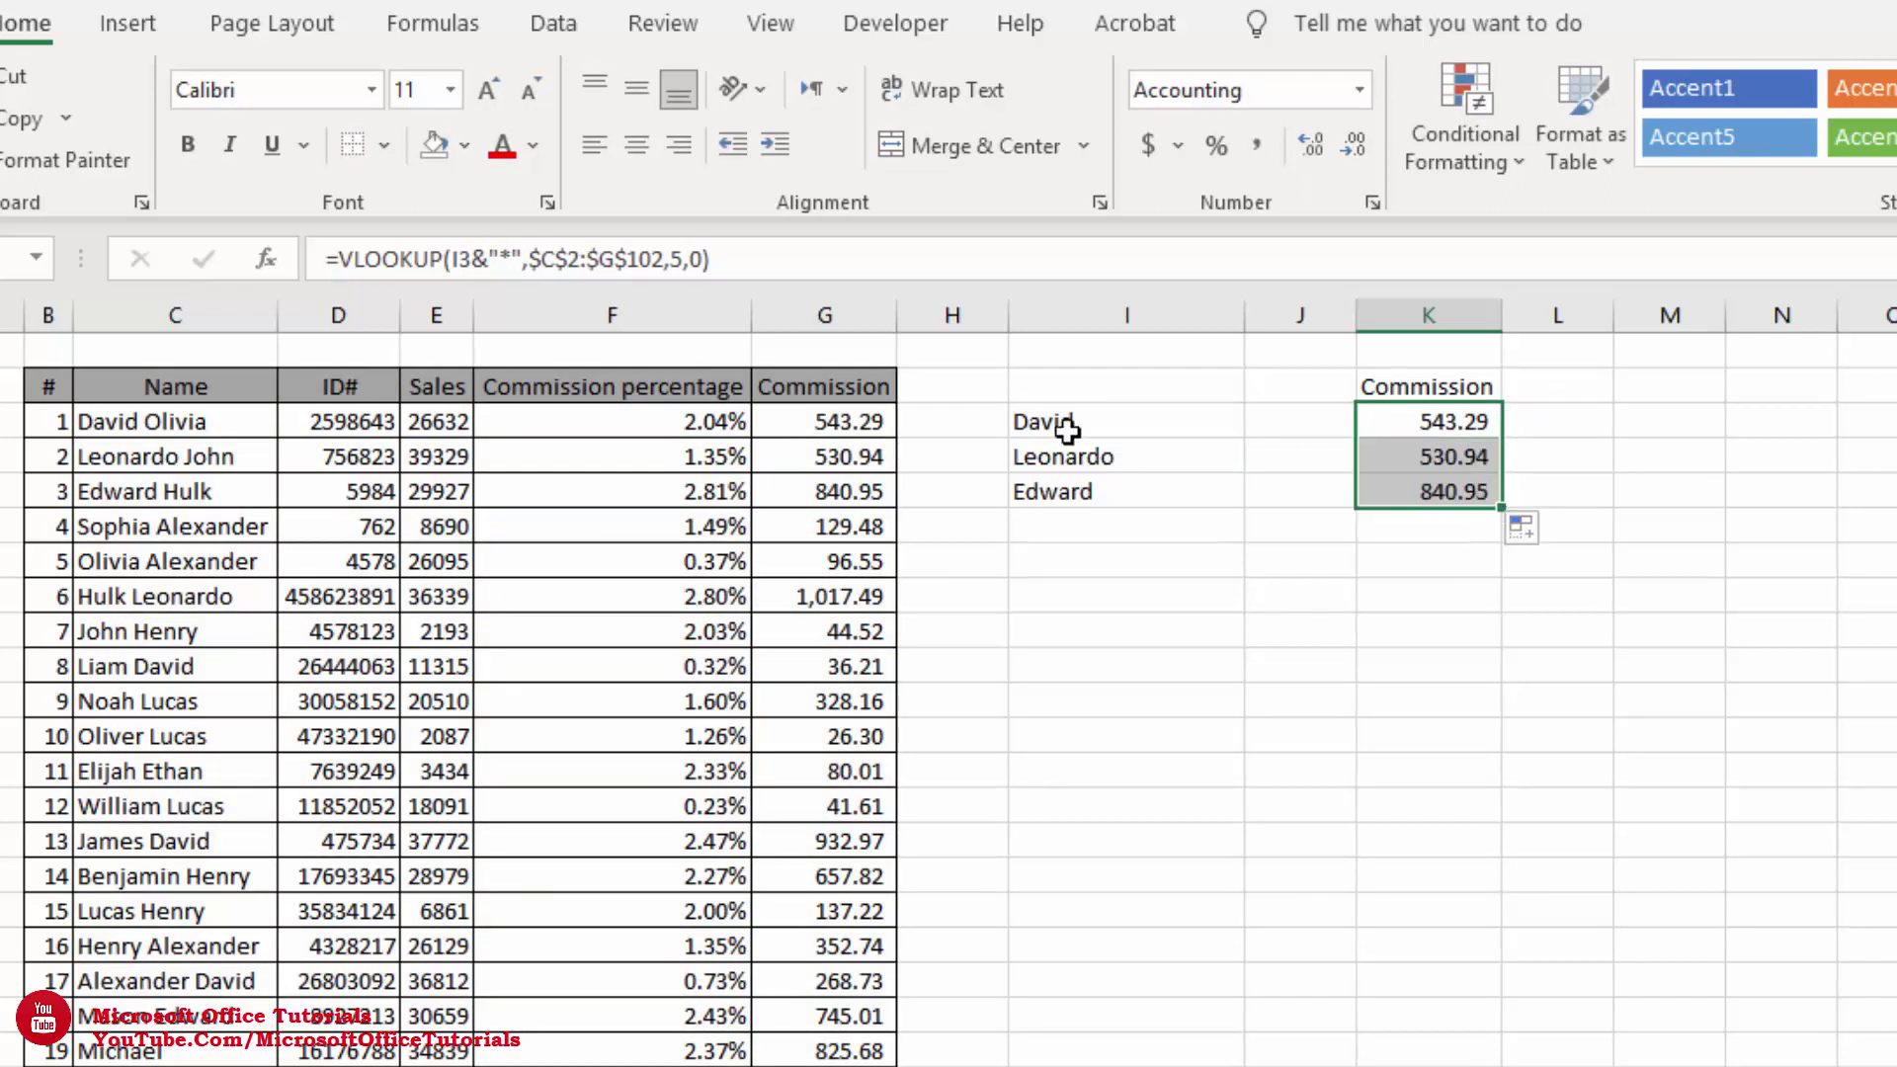
left_click(1067, 423)
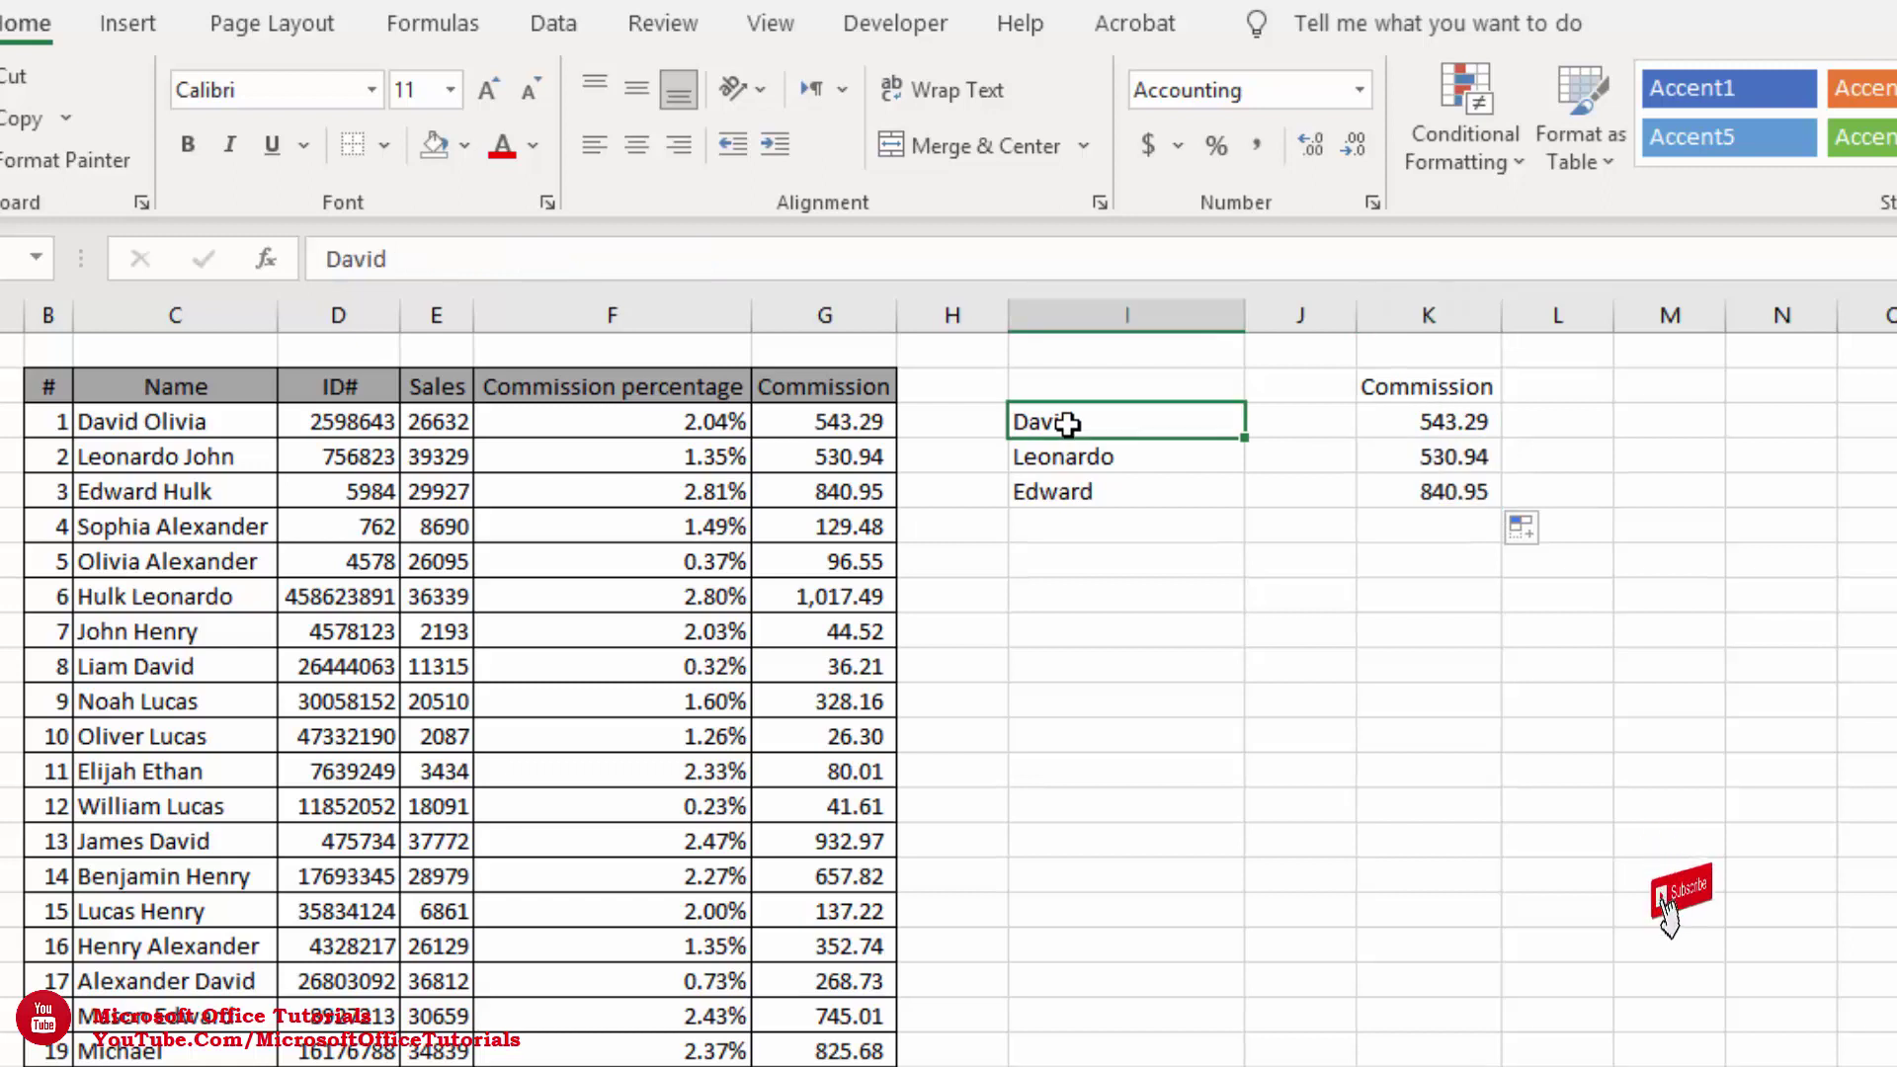
left_click(163, 423)
left_click(852, 427)
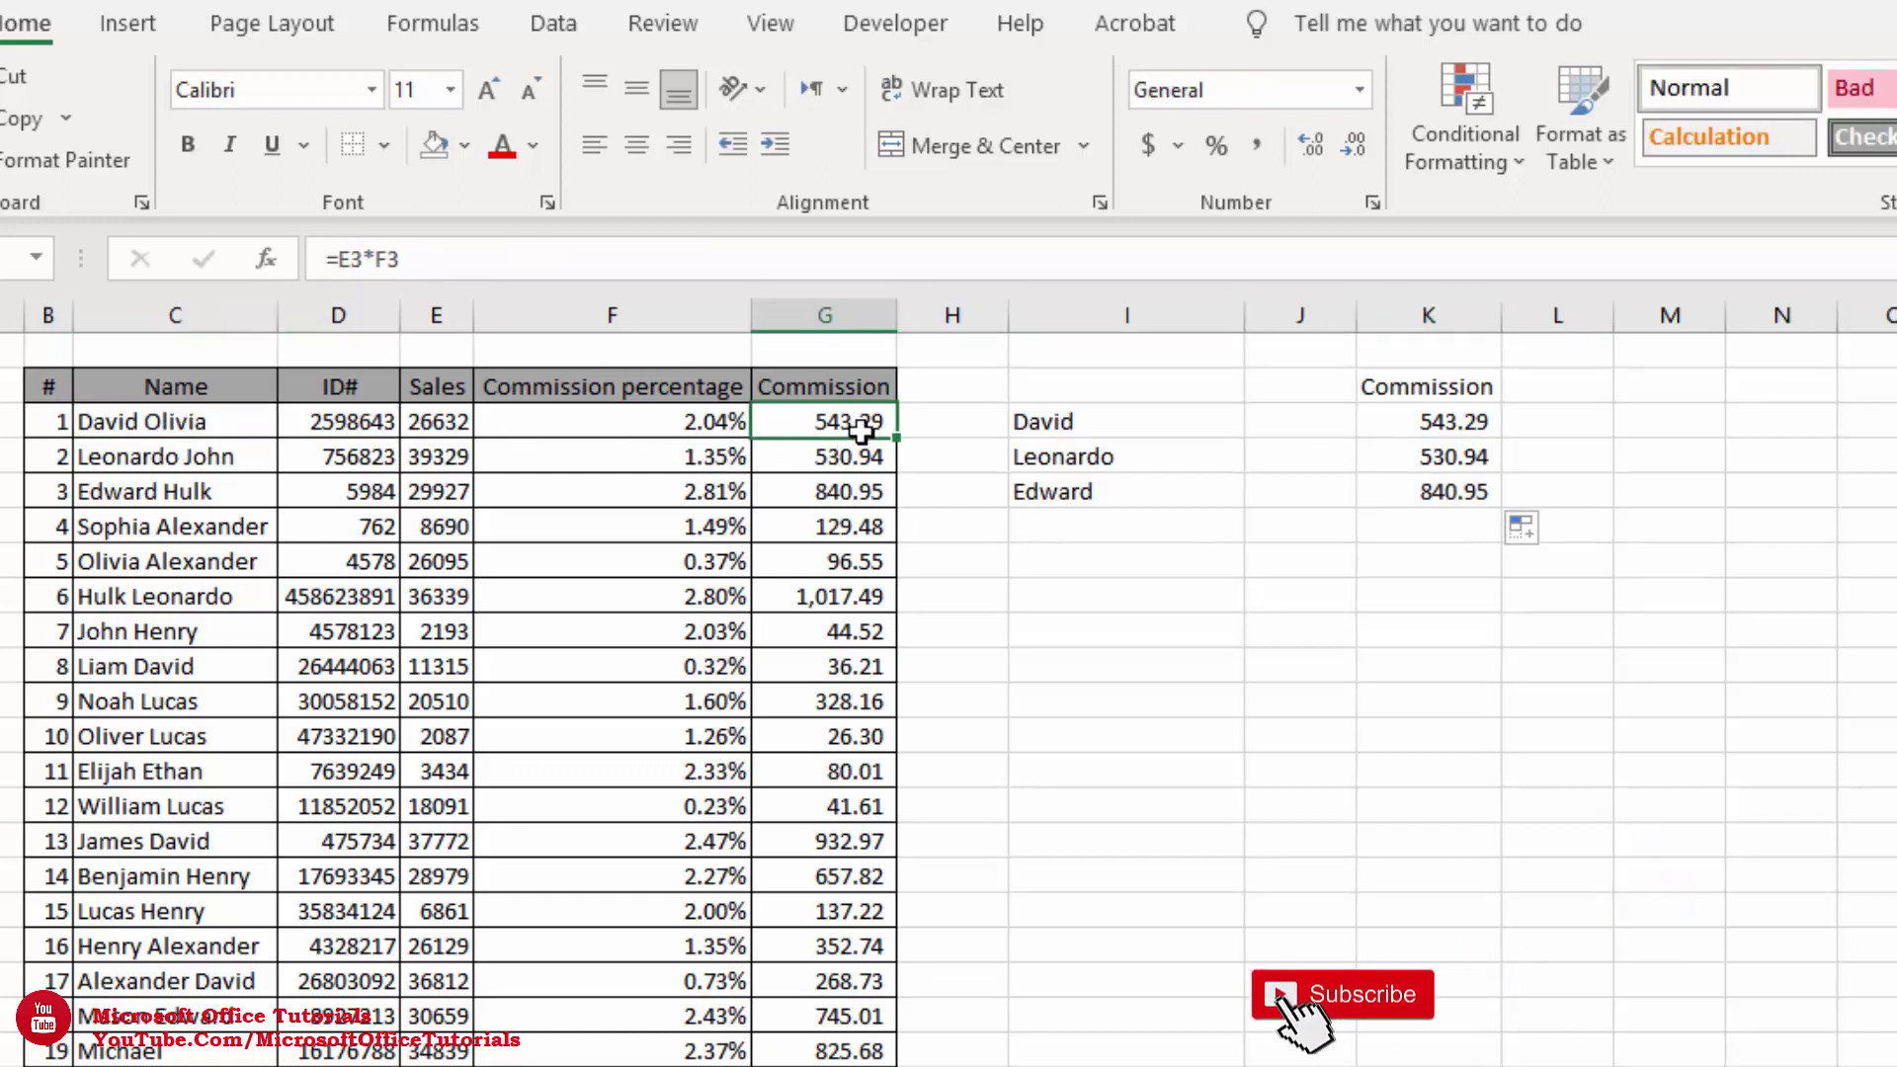
left_click(1463, 421)
left_click(1126, 461)
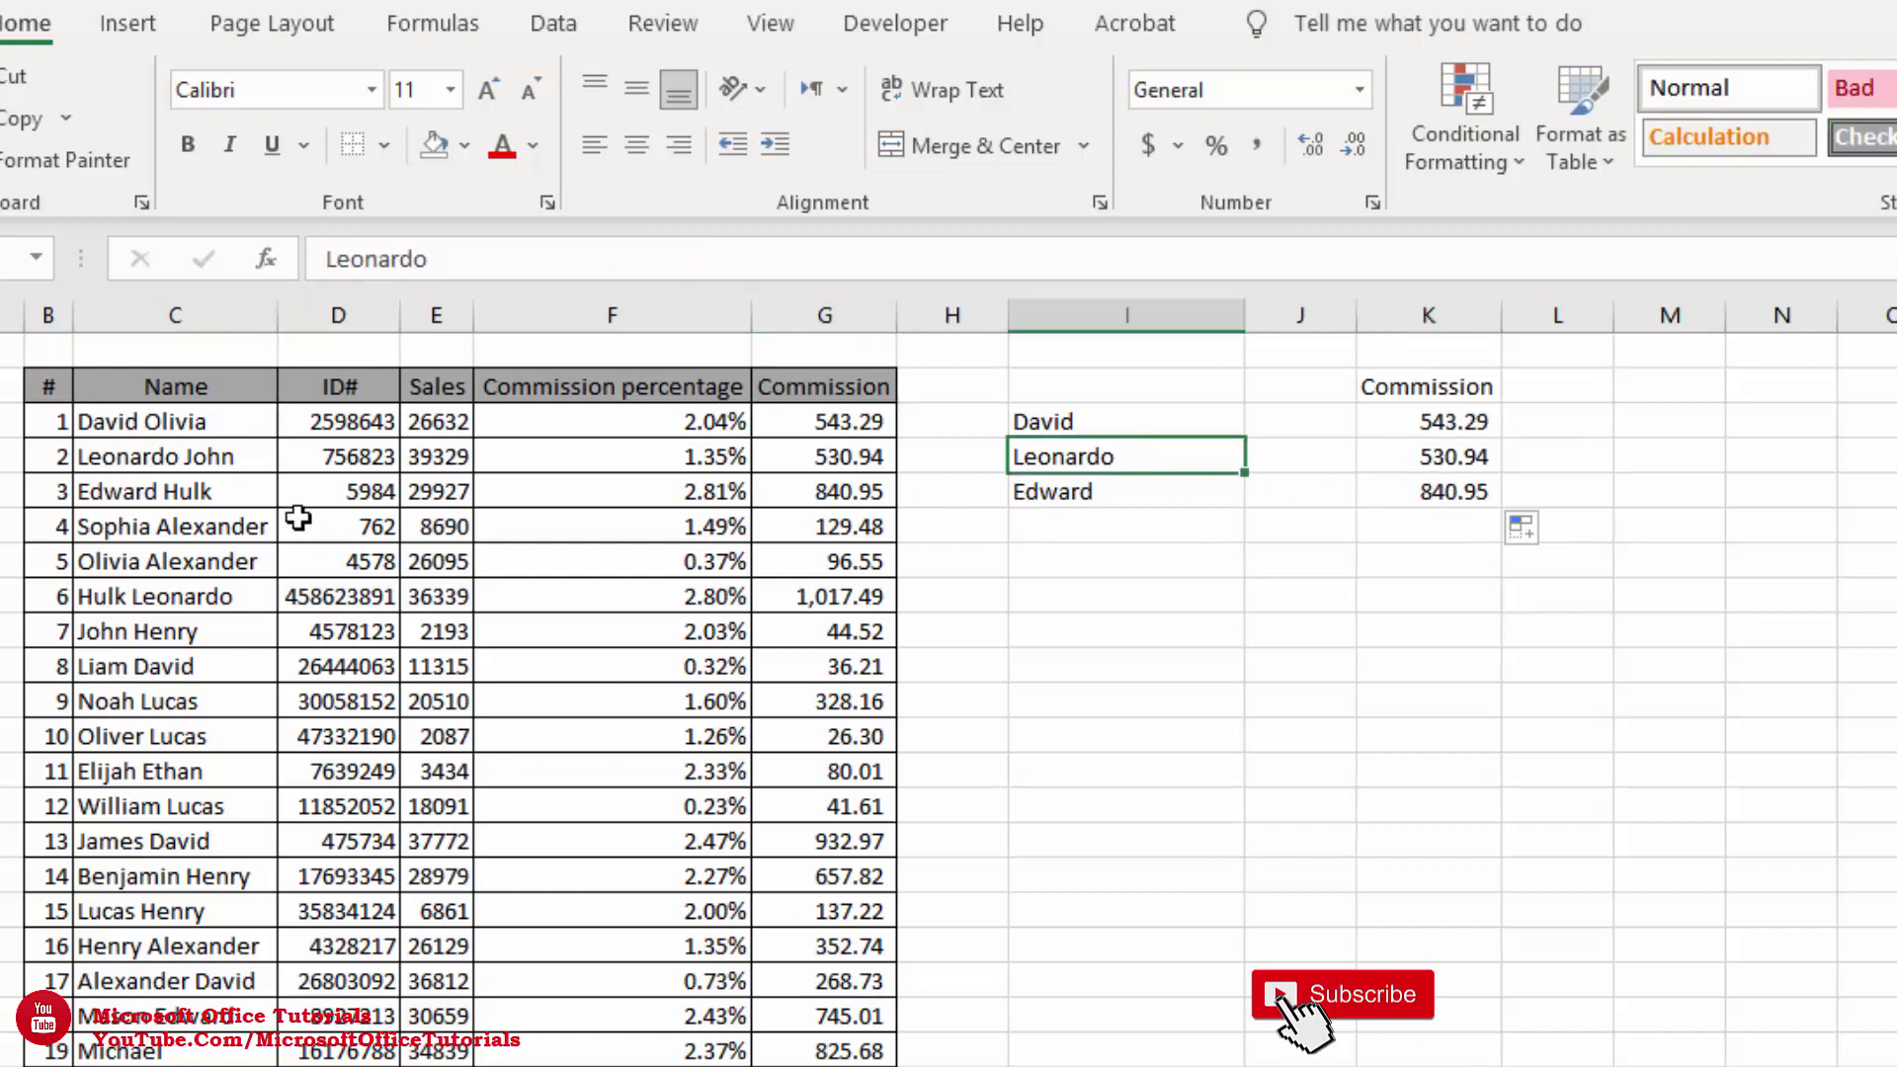
left_click(197, 463)
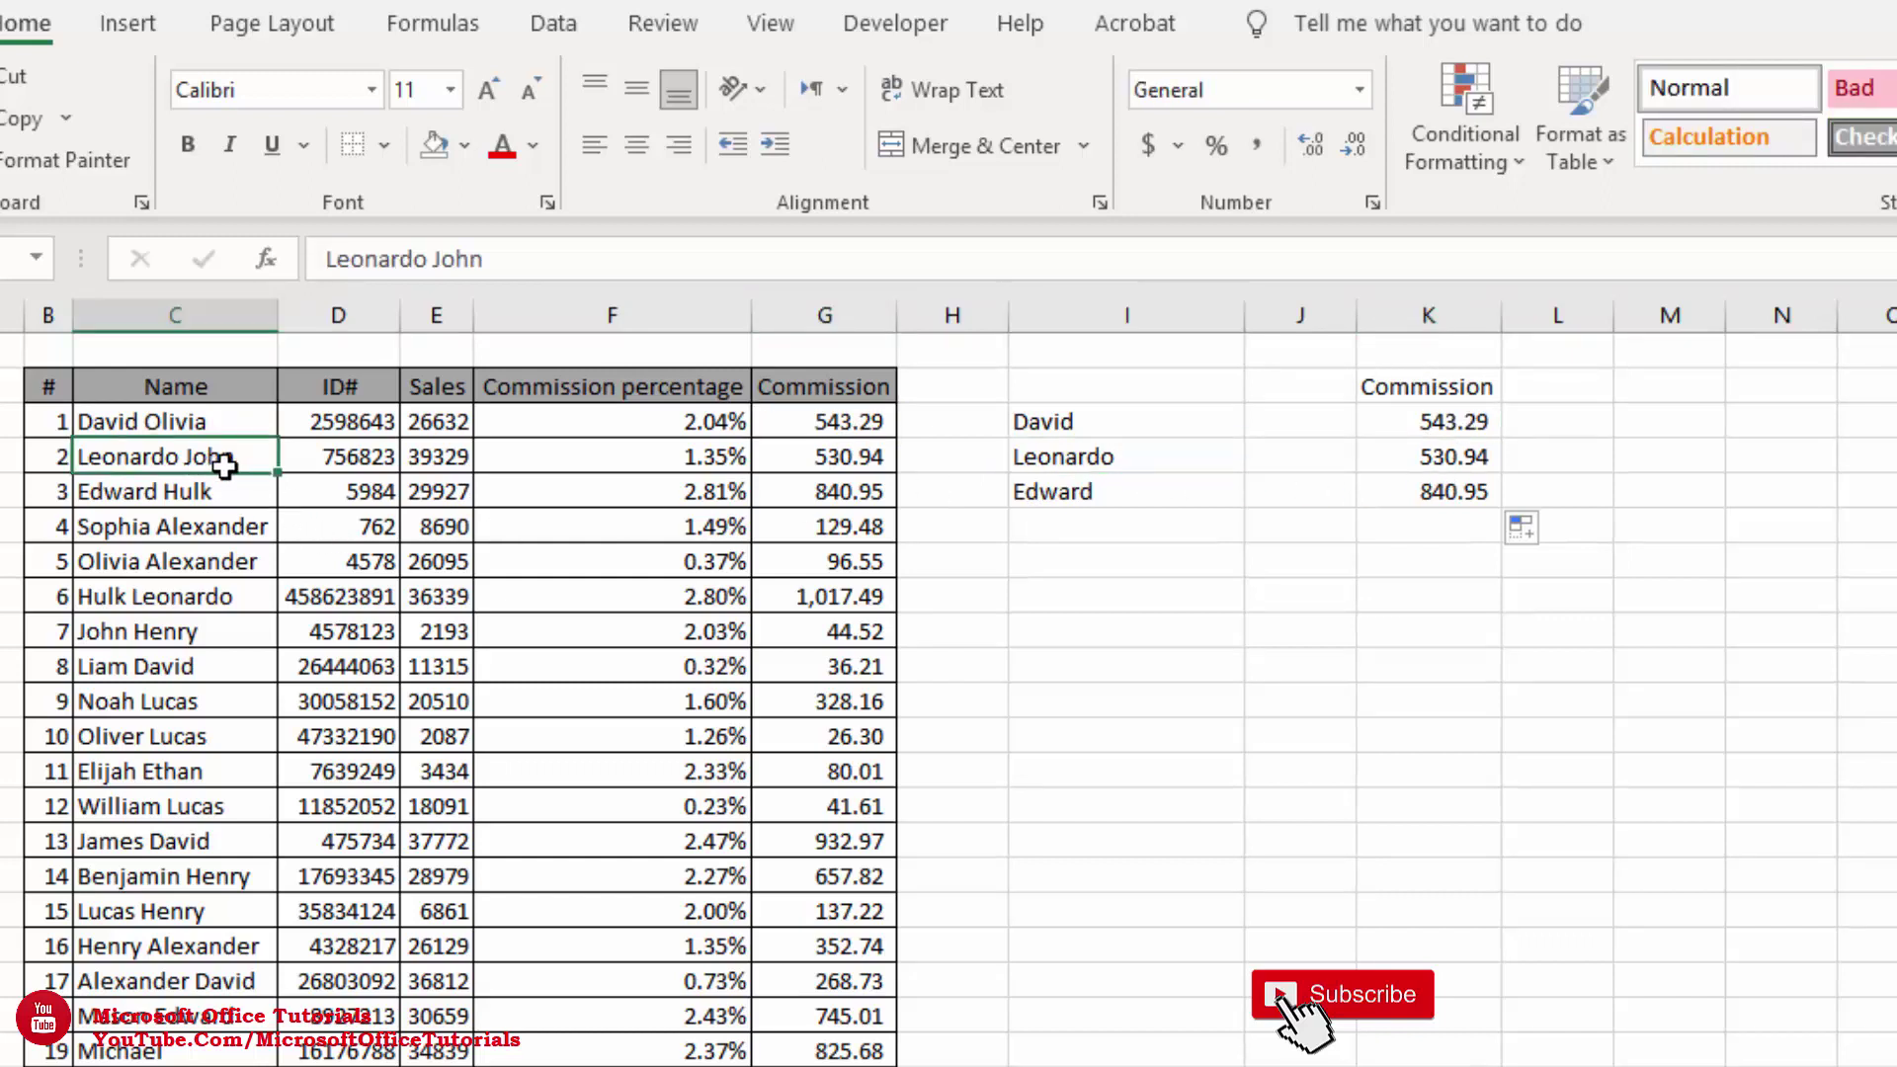
left_click(833, 465)
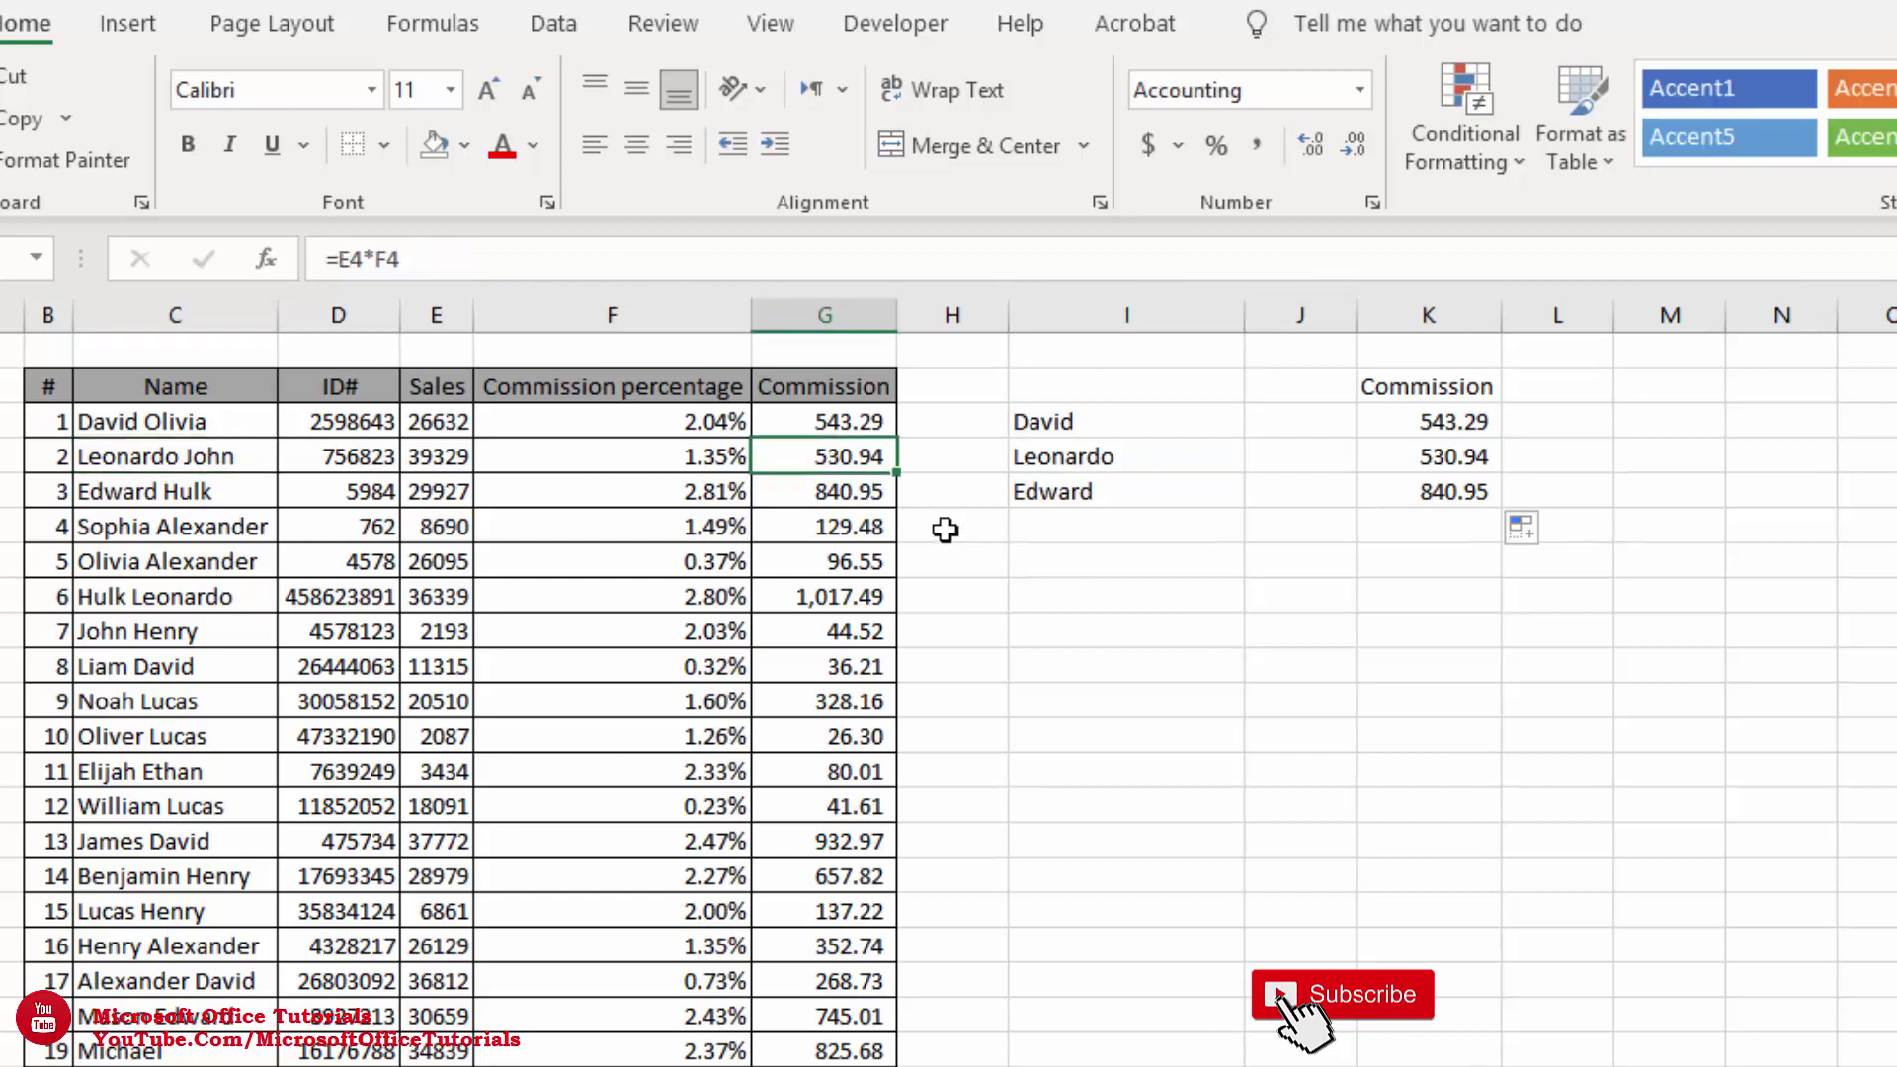
left_click_drag(1539, 464, 1231, 462)
left_click(1405, 526)
left_click(1136, 592)
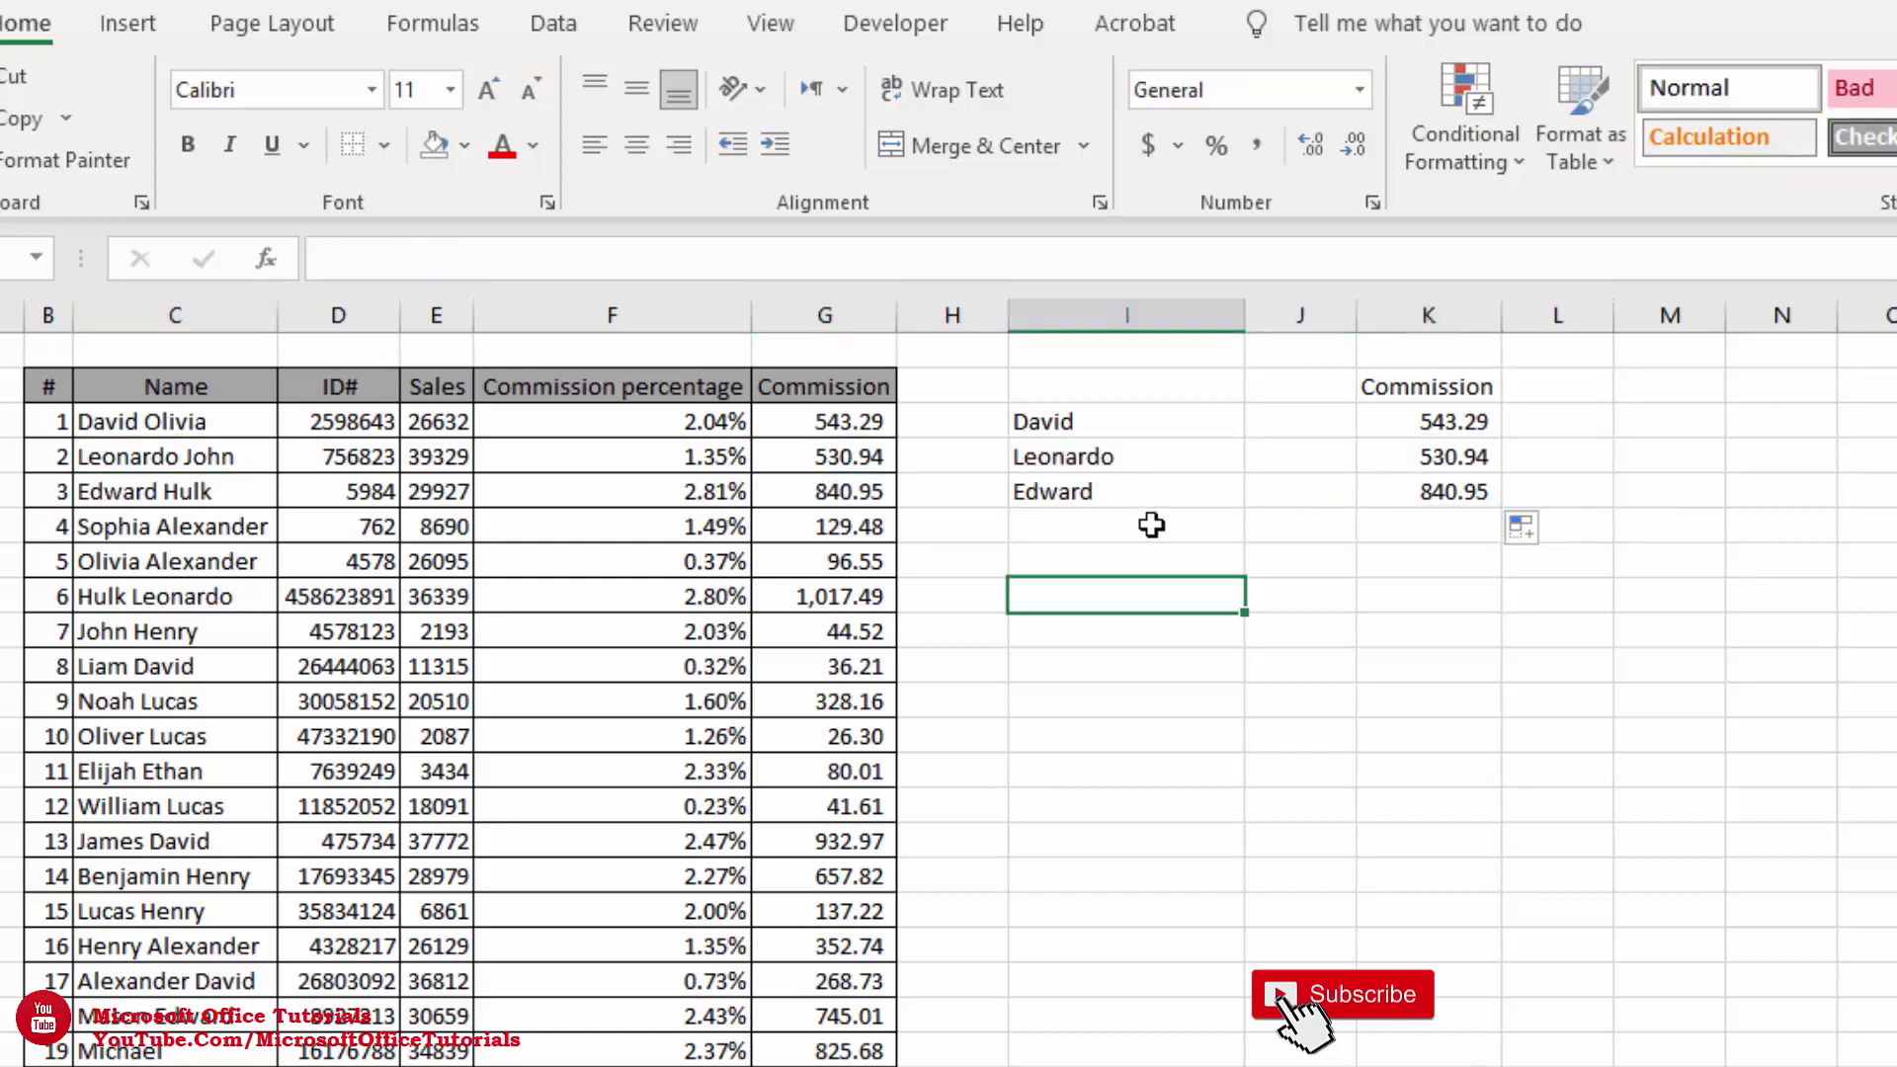
Verify Edward's lookup result 840.95 against Edward Hulk's table commission
left_click(1141, 494)
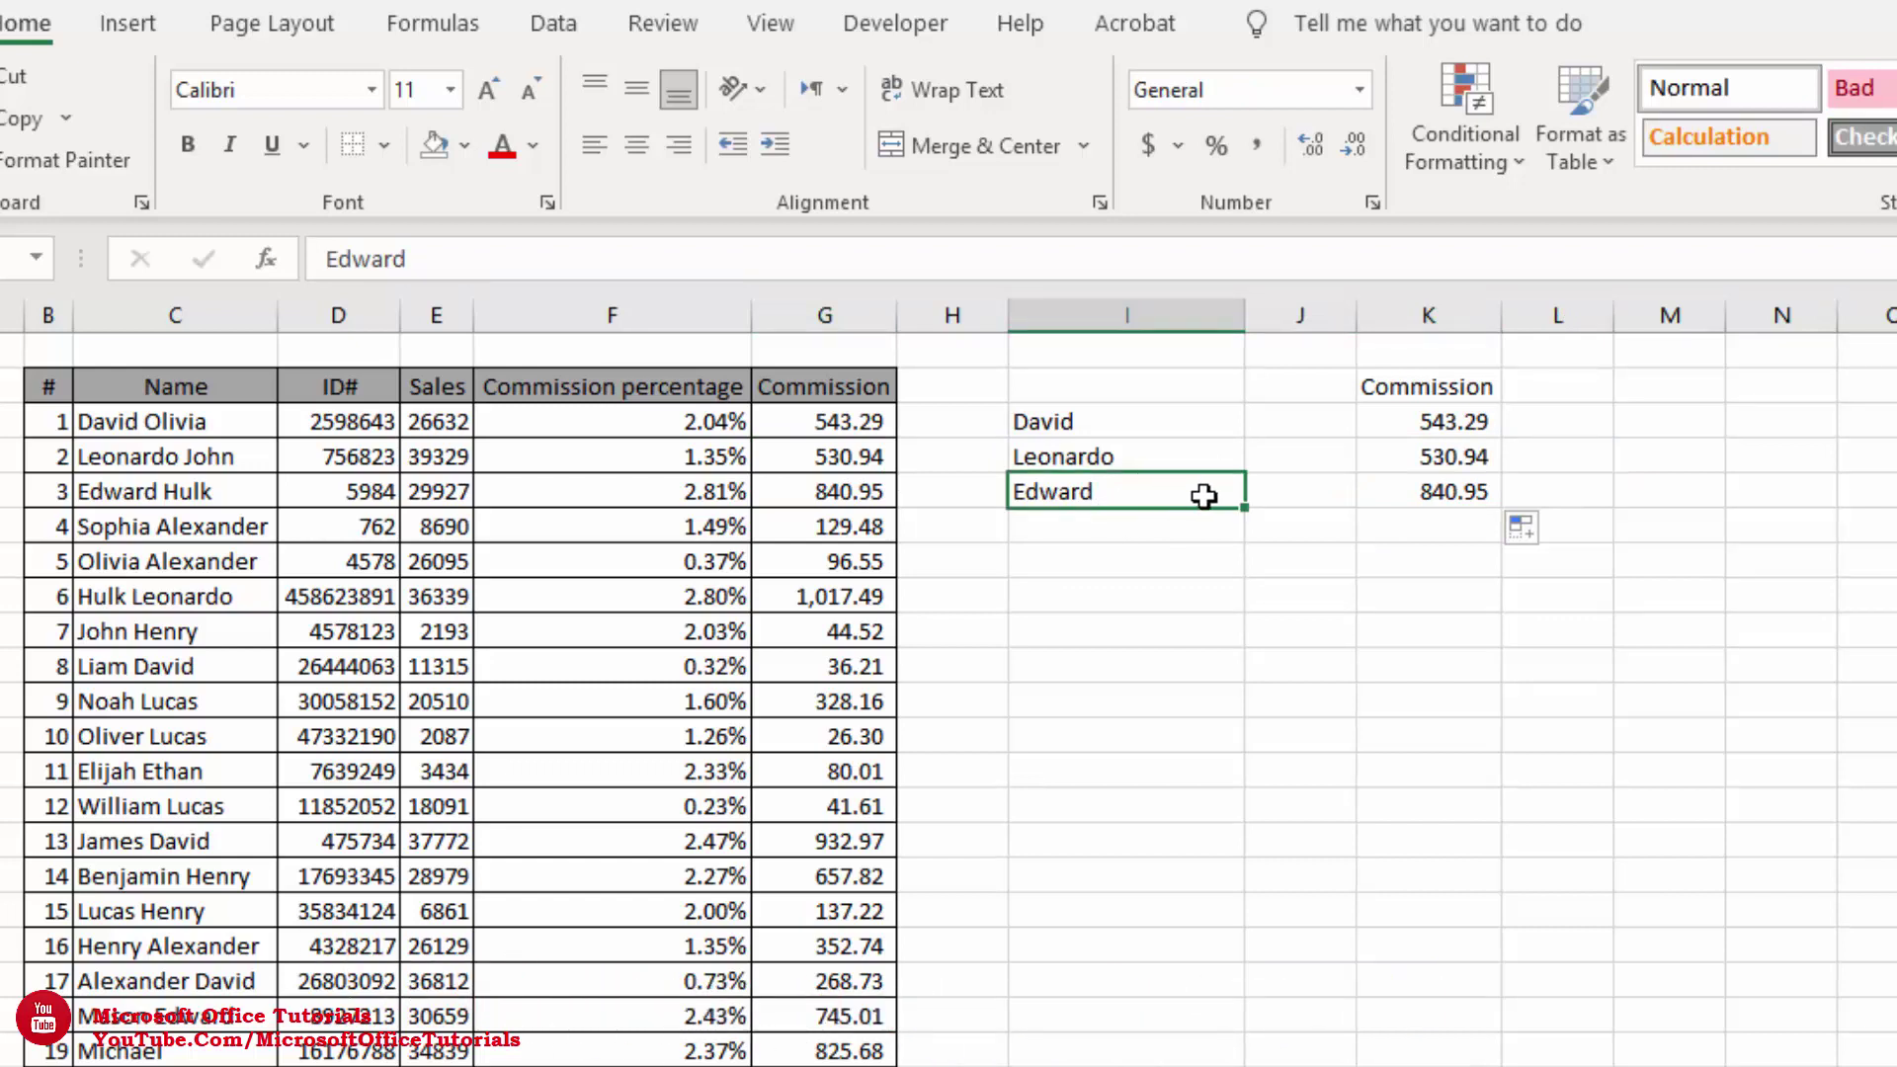
left_click(1448, 484)
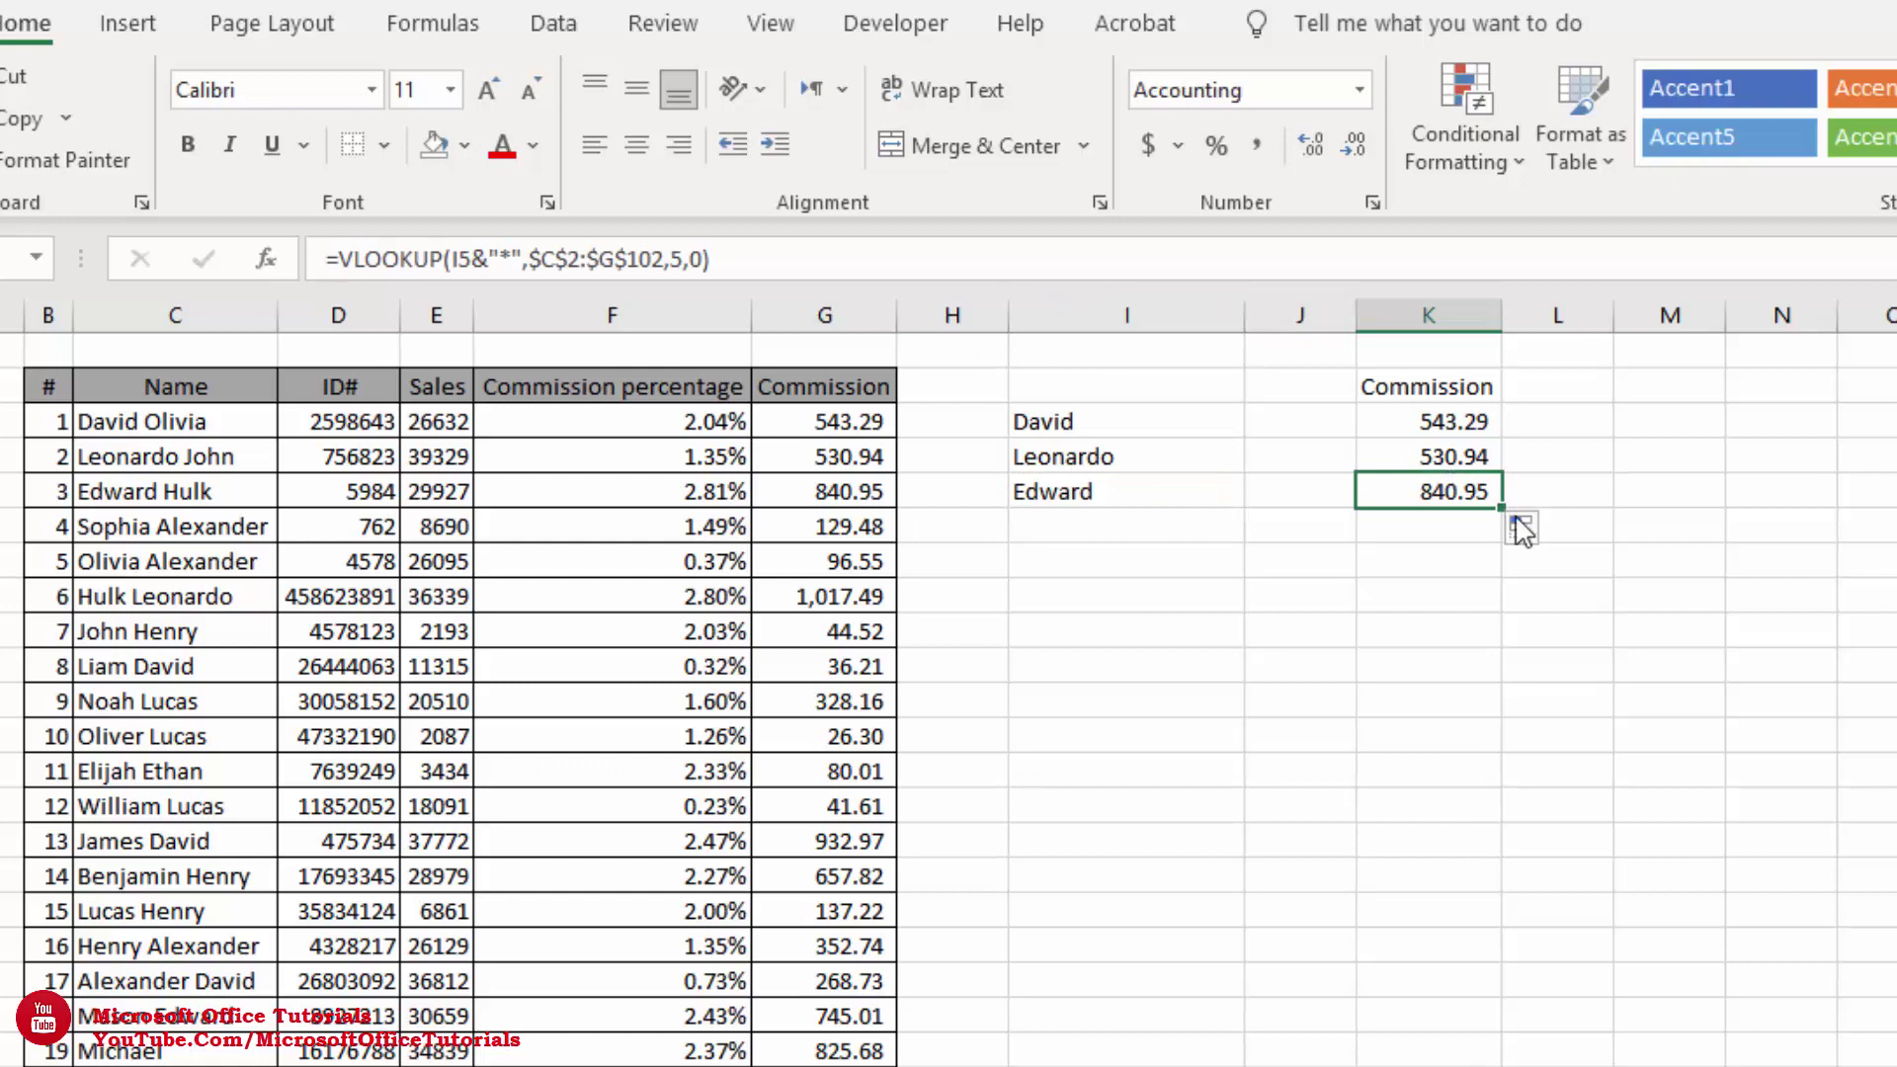
left_click(144, 491)
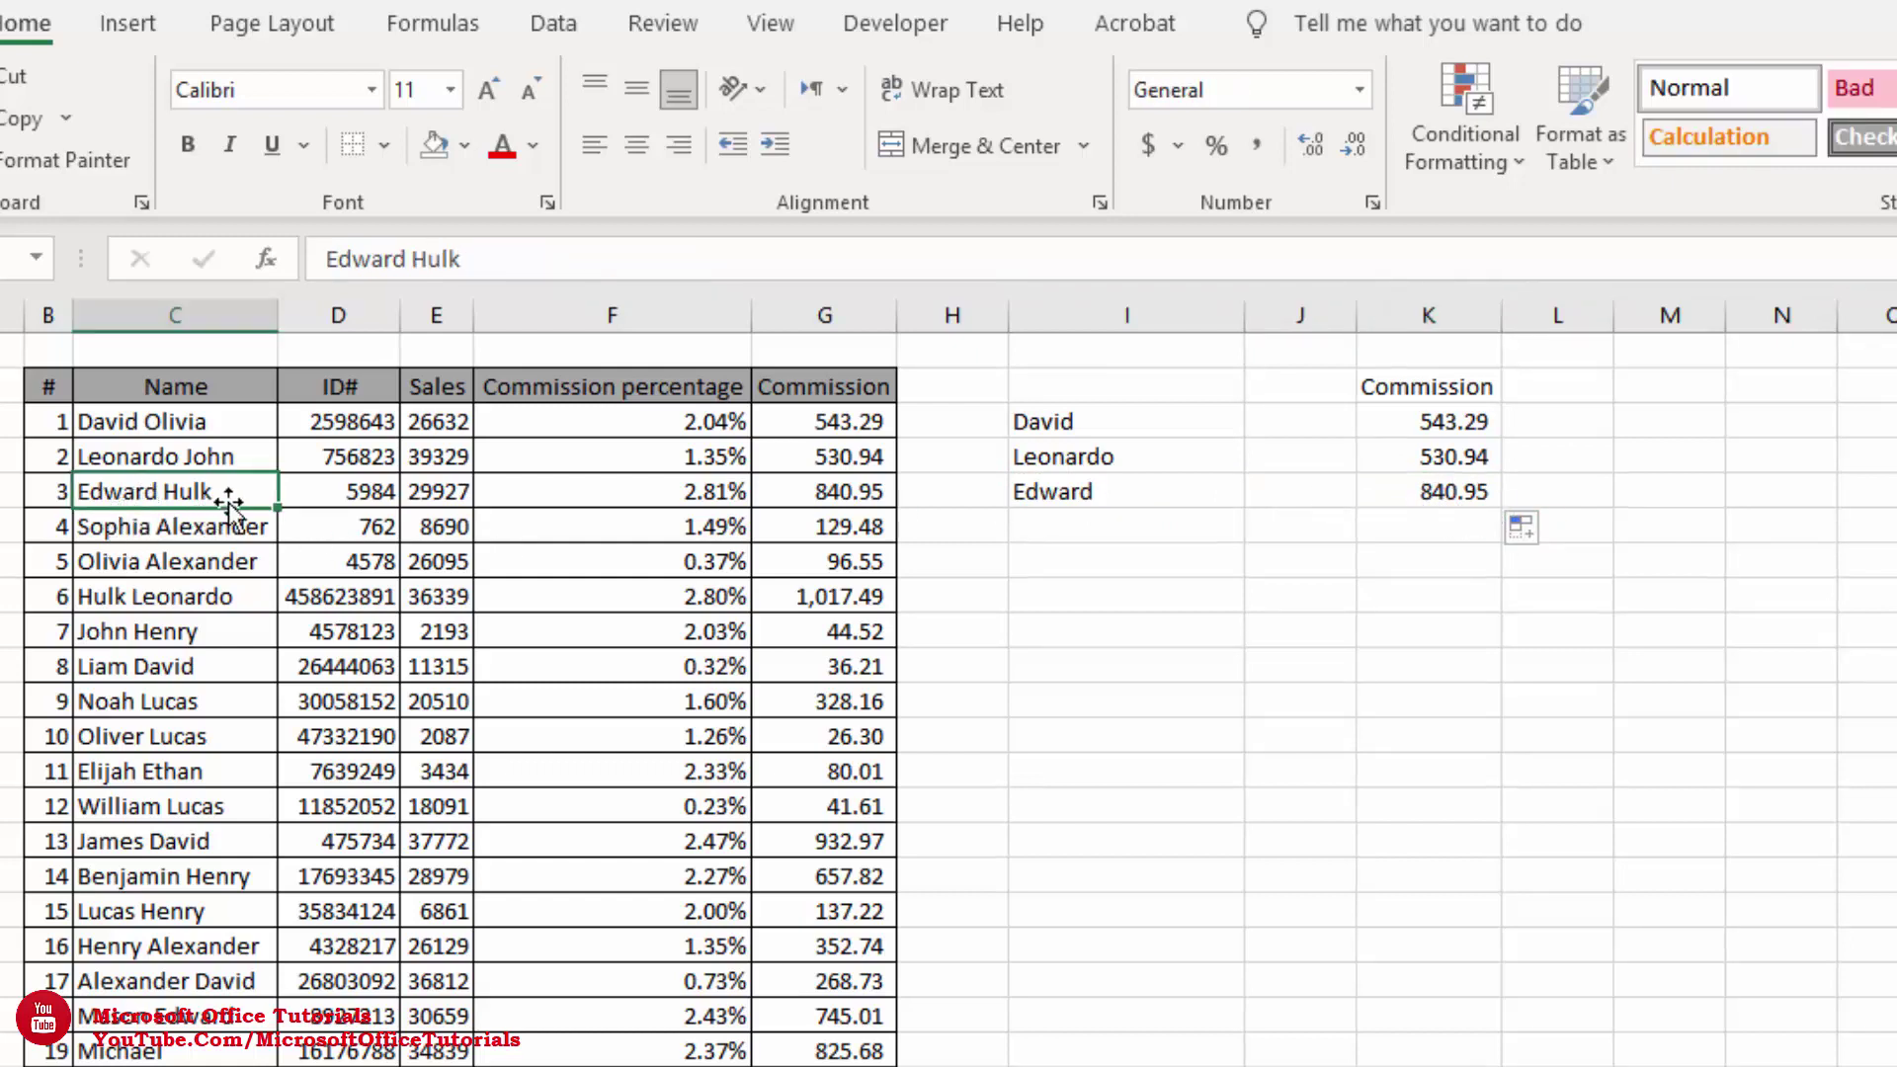
left_click(805, 486)
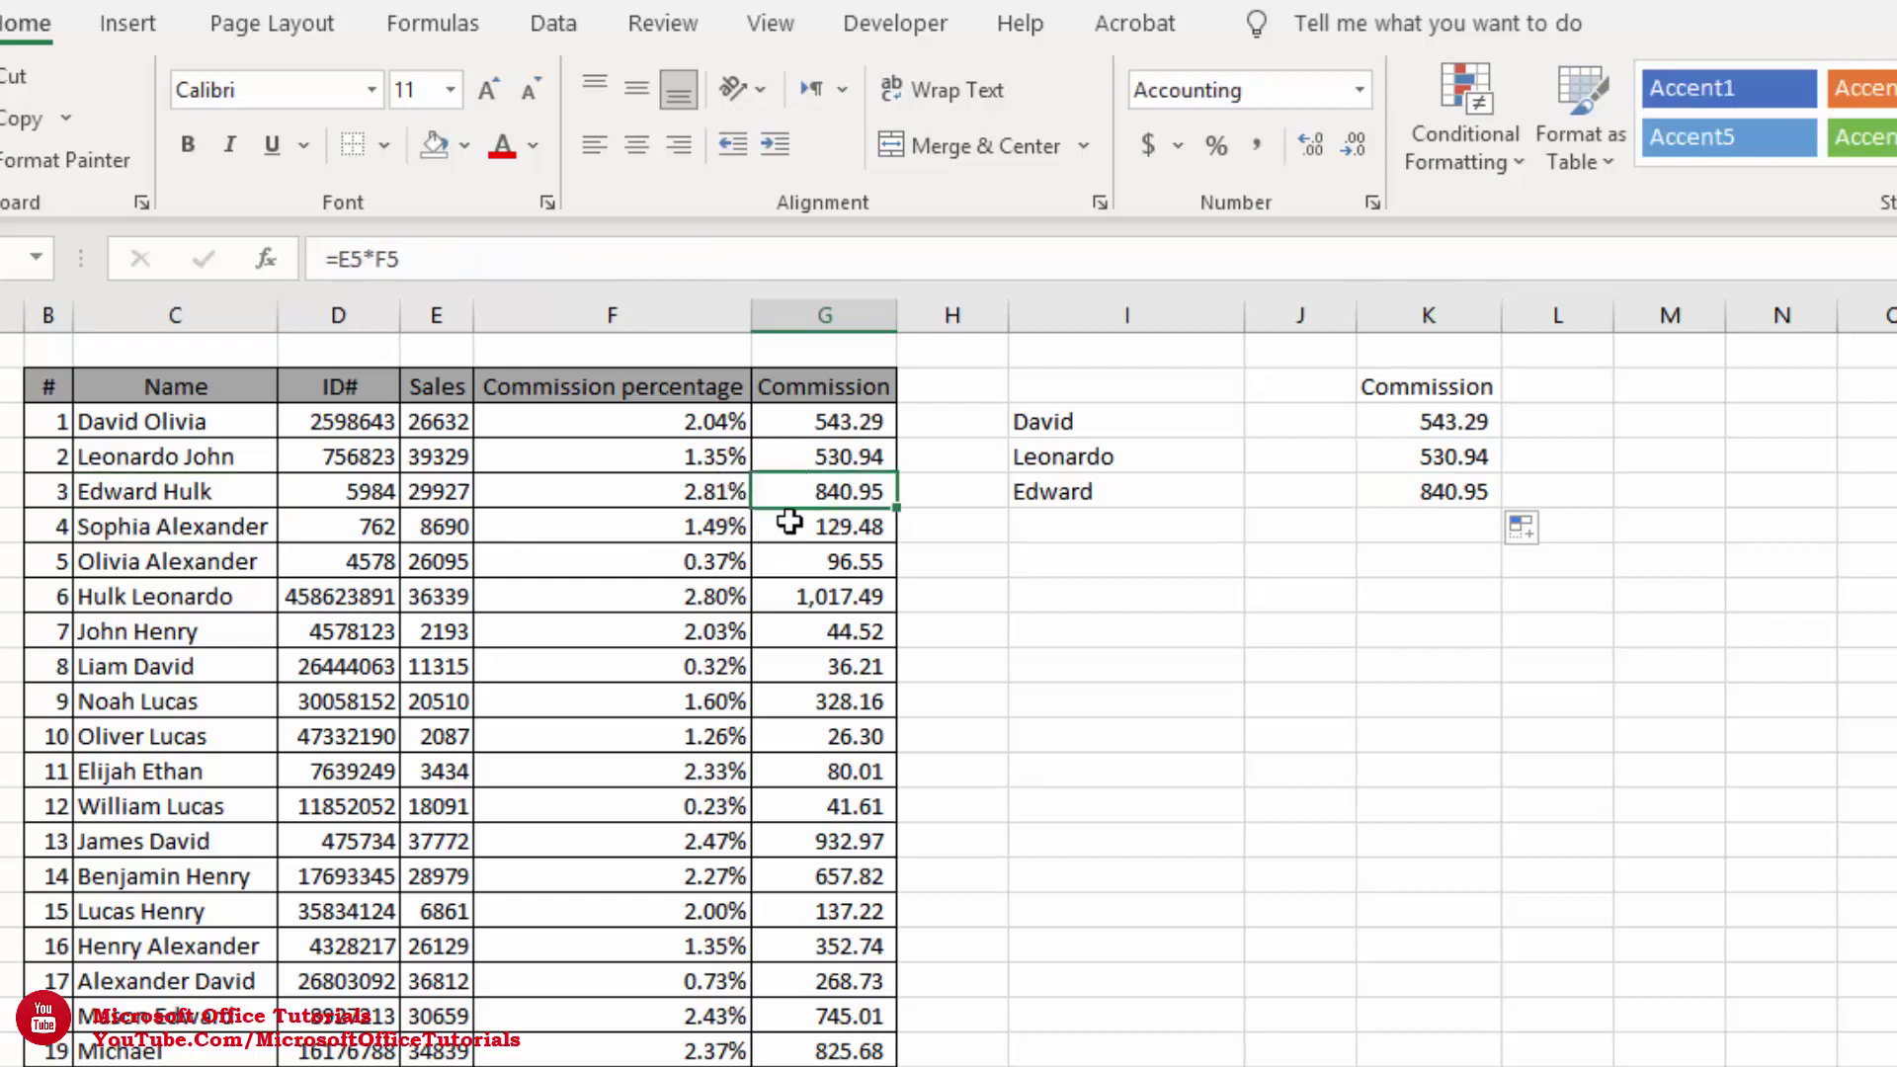
left_click(1555, 499)
left_click(1458, 494)
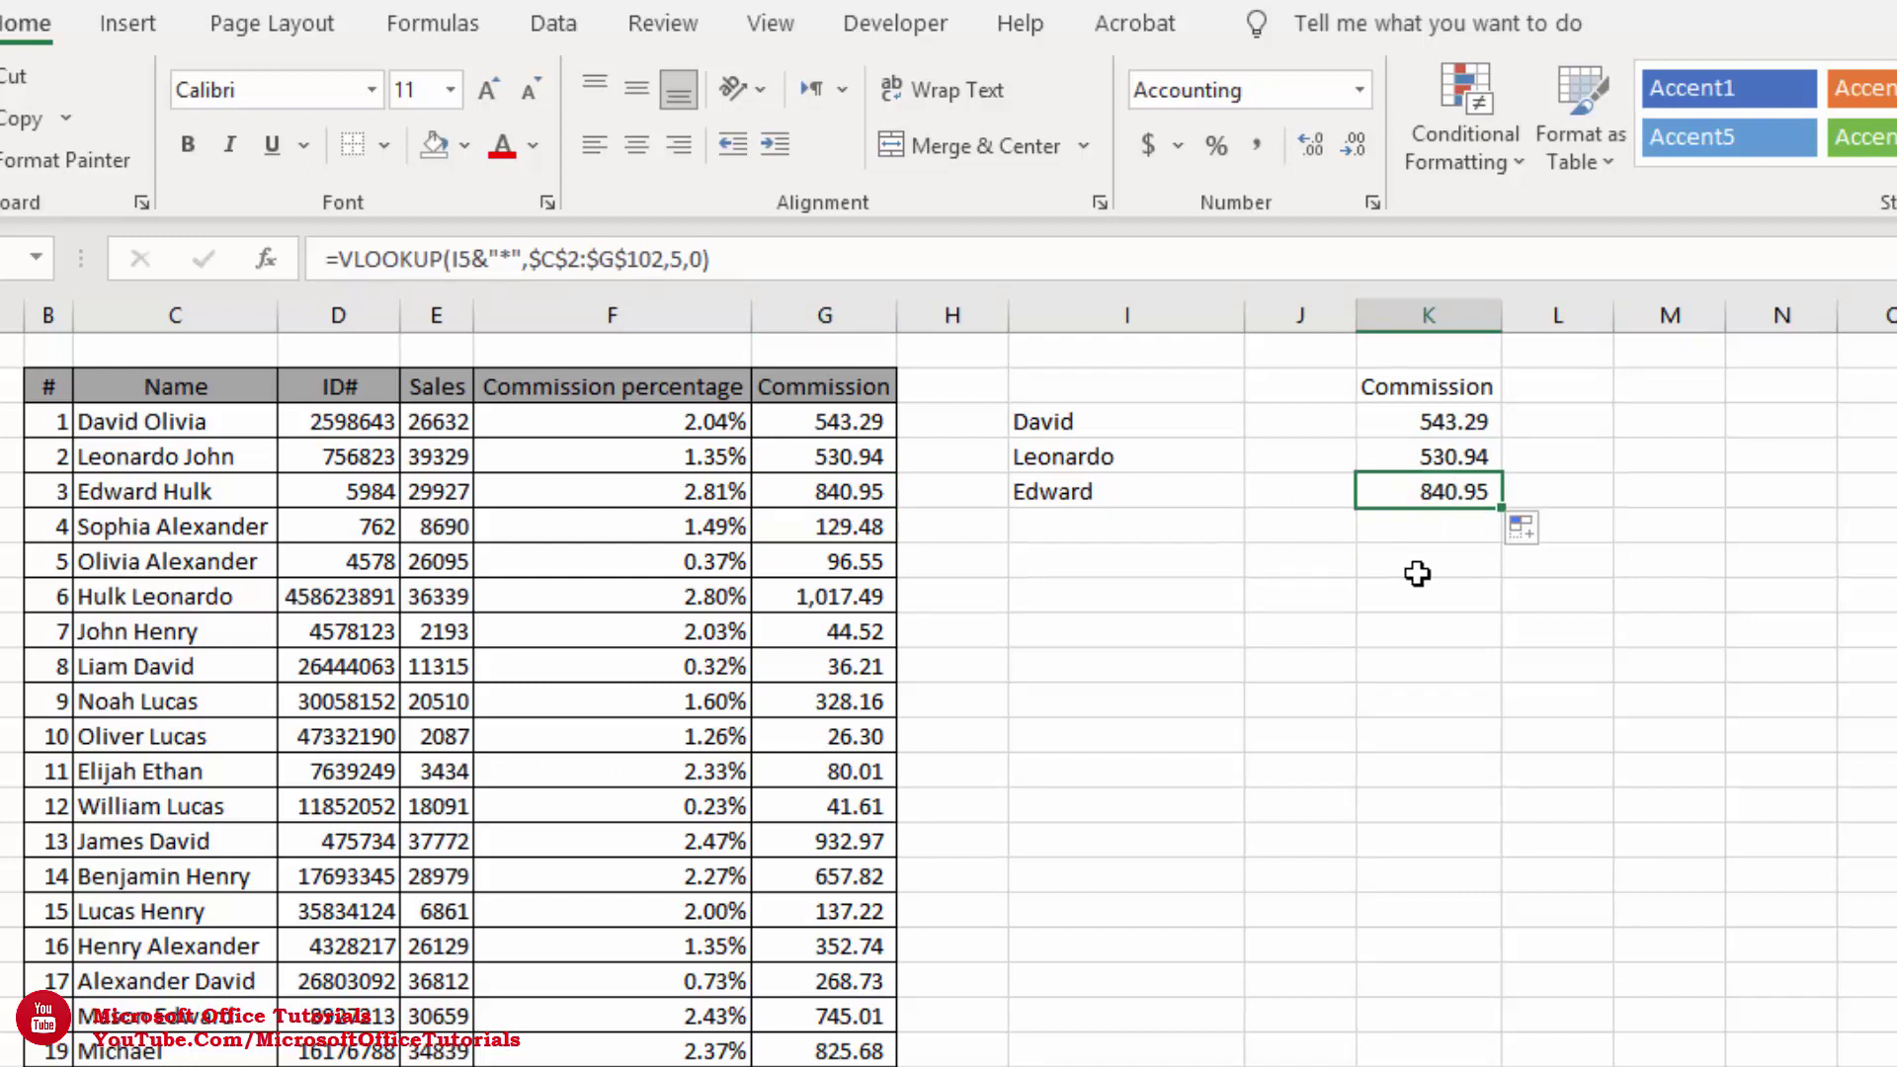
left_click(1091, 423)
left_click_drag(1092, 424, 1092, 478)
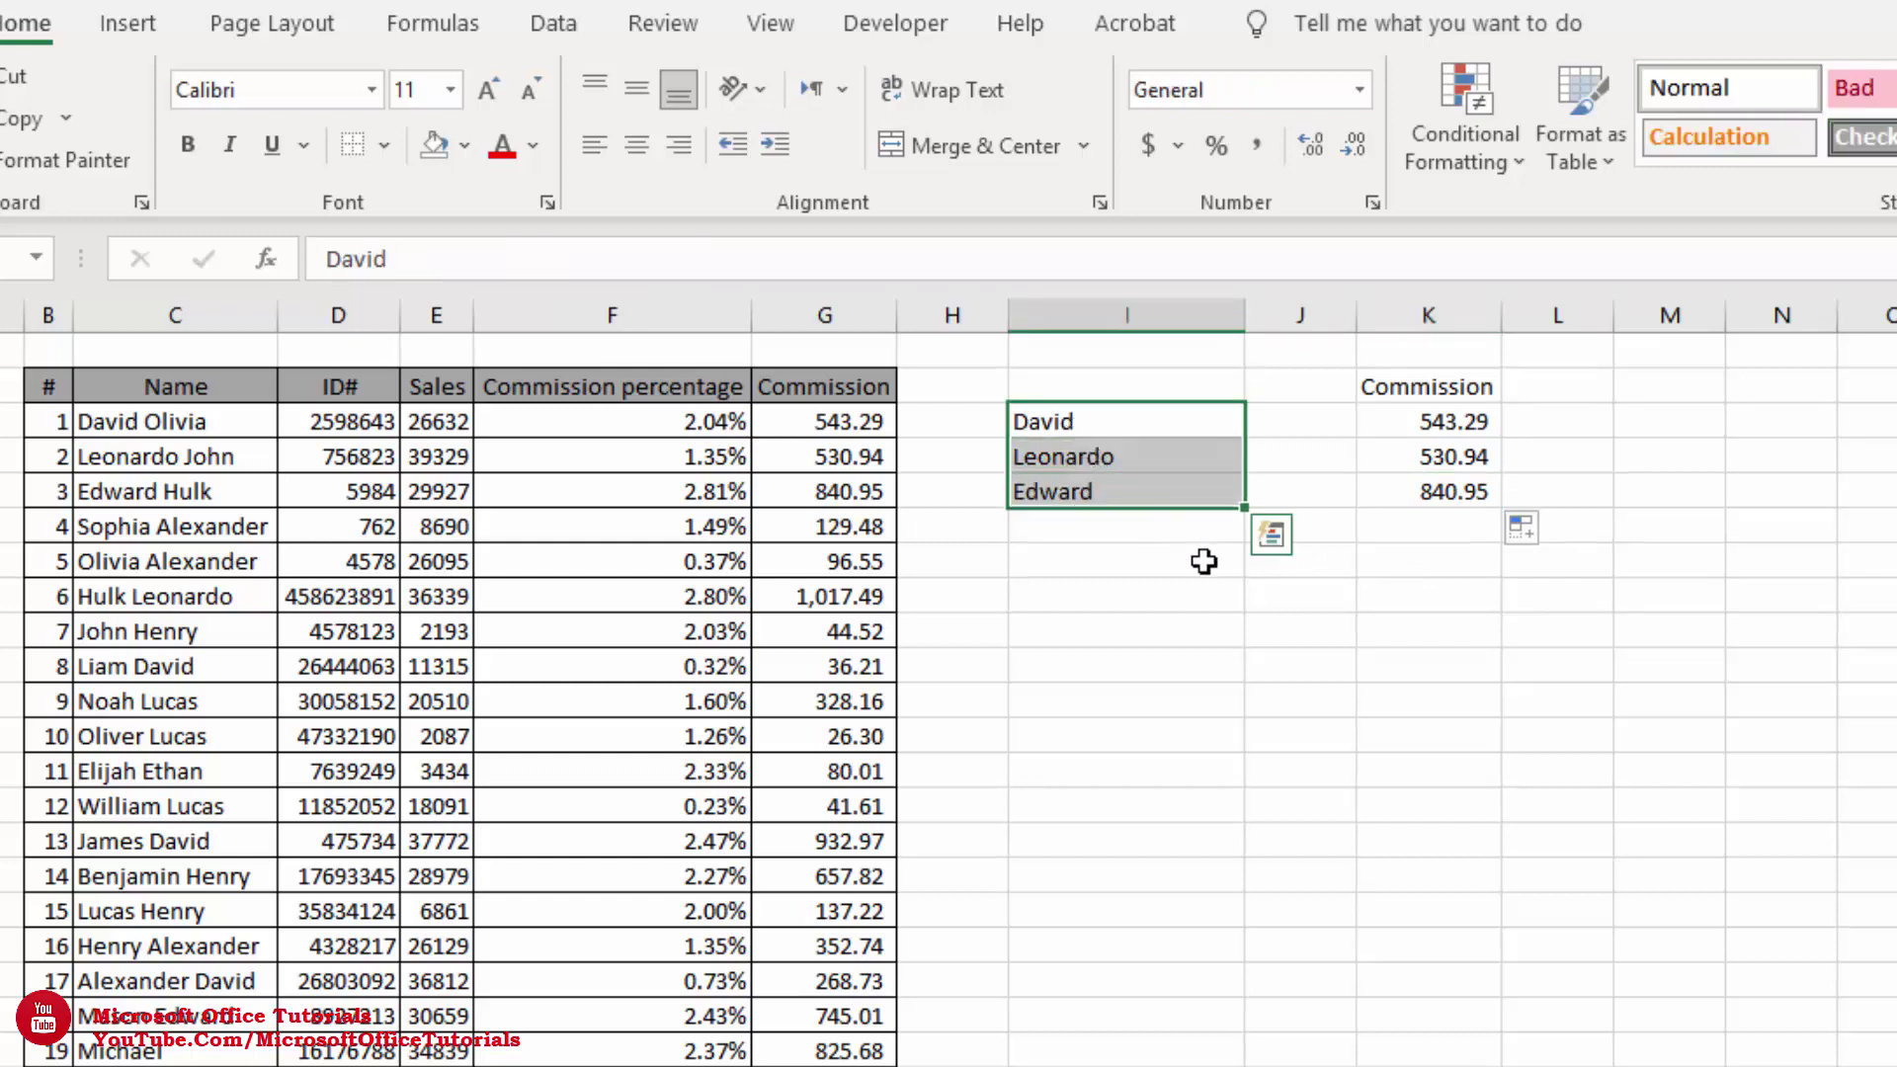
left_click(1110, 428)
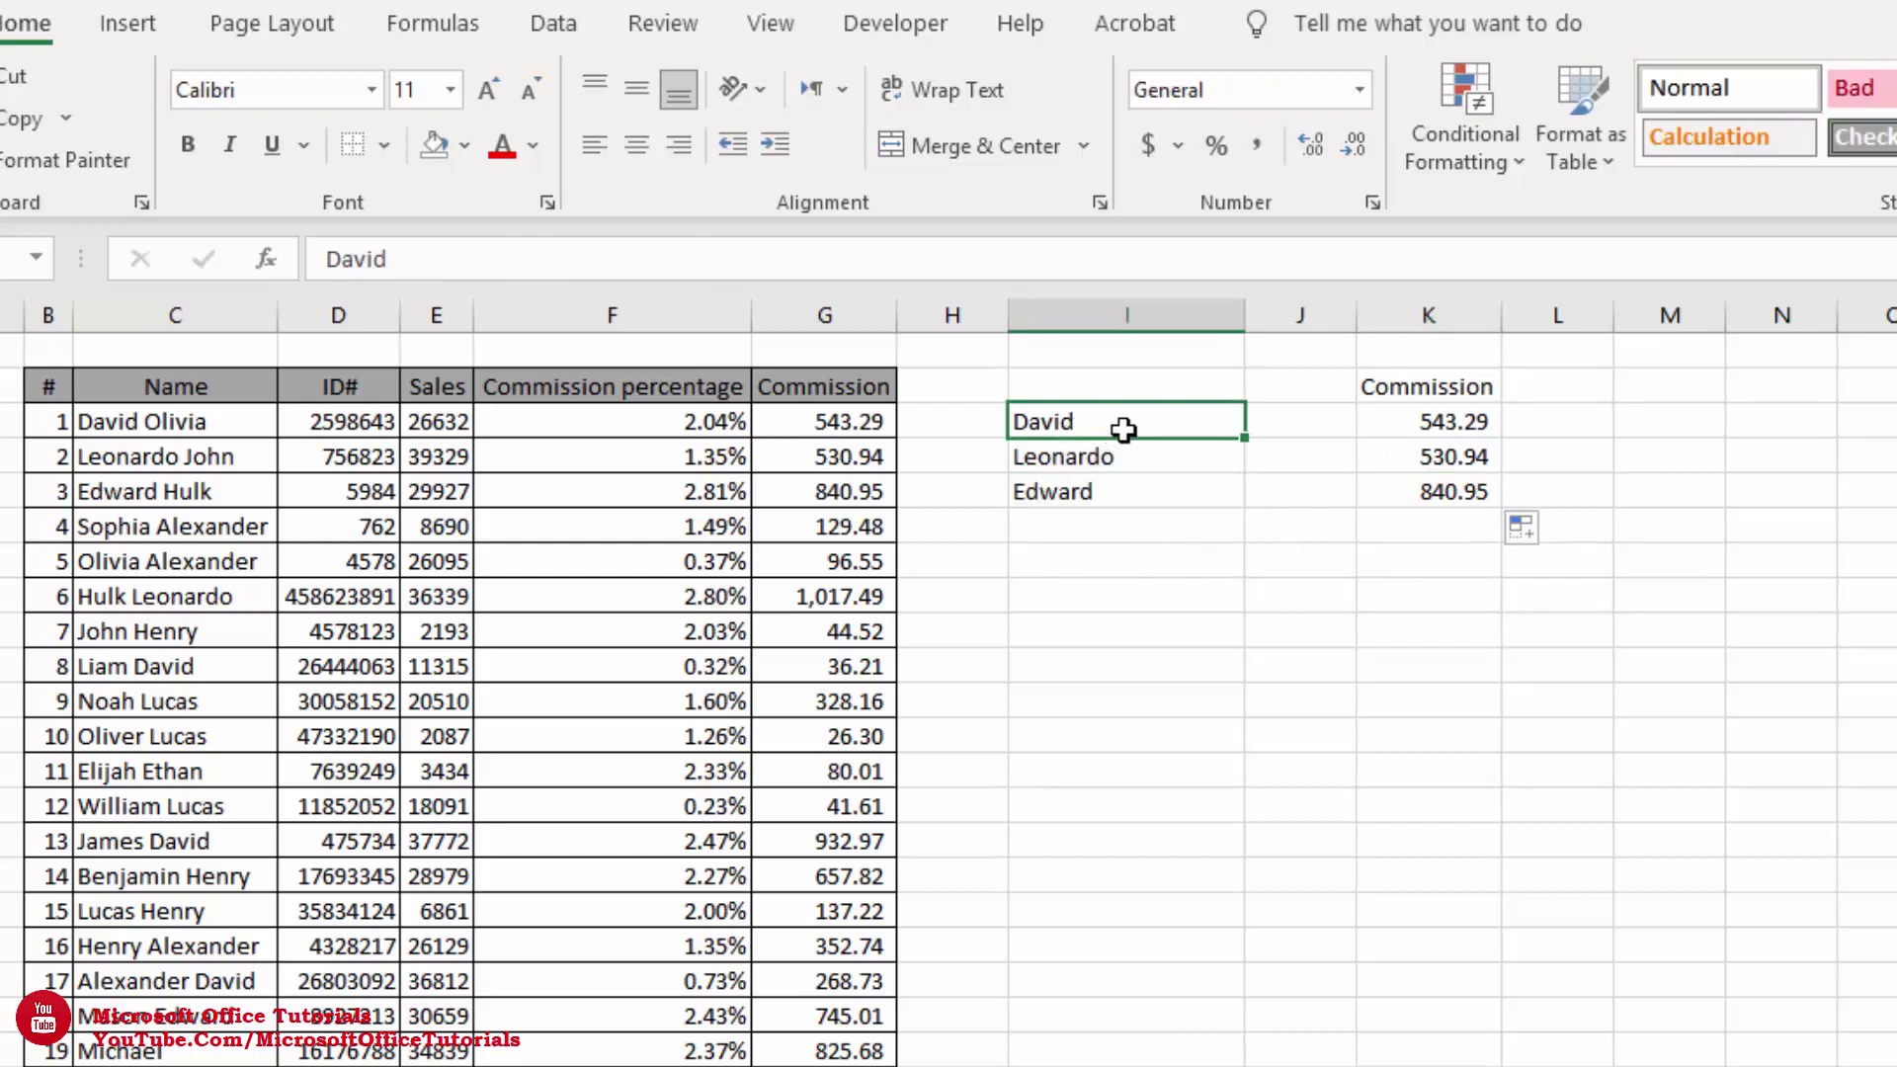